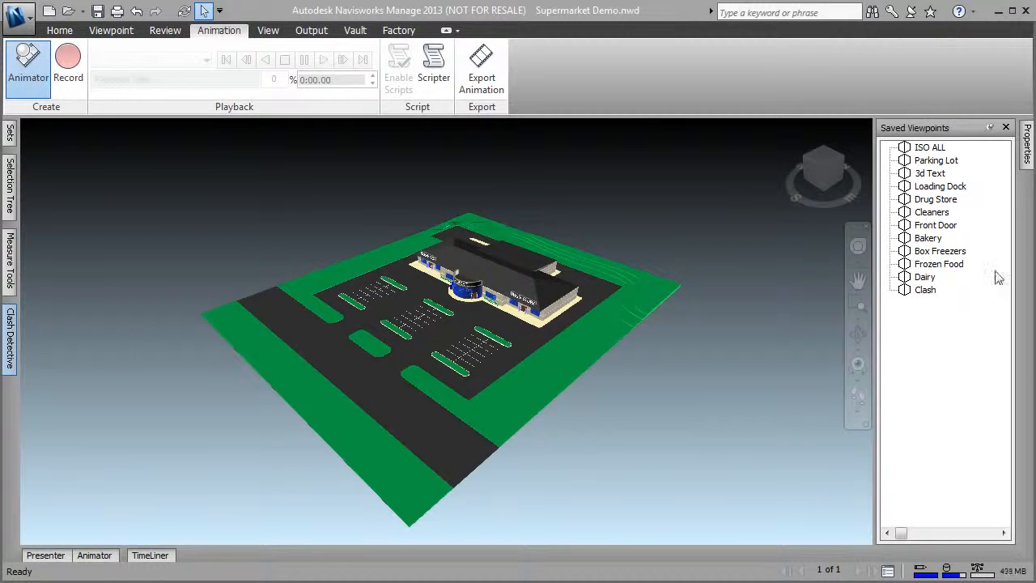
- Walk through the supermarket model starting from the Parking Lot and 3d Text saved viewpoints
{"action": "left_click", "coordinate": [939, 160]}
{"action": "left_click_drag", "start_coordinate": [531, 429], "coordinate": [548, 370]}
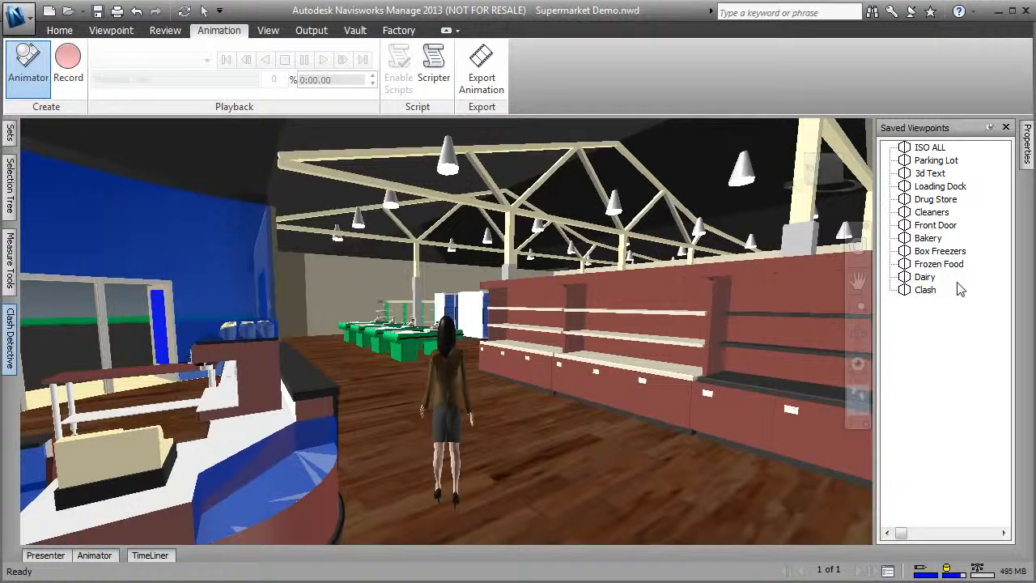
{"action": "left_click", "coordinate": [931, 173]}
{"action": "mouse_move", "coordinate": [314, 452]}
{"action": "left_mouse_down"}
{"action": "mouse_move", "coordinate": [305, 433]}
{"action": "mouse_move", "coordinate": [492, 446]}
{"action": "mouse_move", "coordinate": [515, 479]}
{"action": "mouse_move", "coordinate": [573, 472]}
{"action": "mouse_move", "coordinate": [523, 416]}
{"action": "mouse_move", "coordinate": [447, 411]}
{"action": "mouse_move", "coordinate": [257, 448]}
{"action": "mouse_move", "coordinate": [292, 417]}
{"action": "mouse_move", "coordinate": [280, 395]}
{"action": "mouse_move", "coordinate": [261, 387]}
{"action": "mouse_move", "coordinate": [209, 403]}
{"action": "mouse_move", "coordinate": [255, 430]}
{"action": "left_mouse_up"}
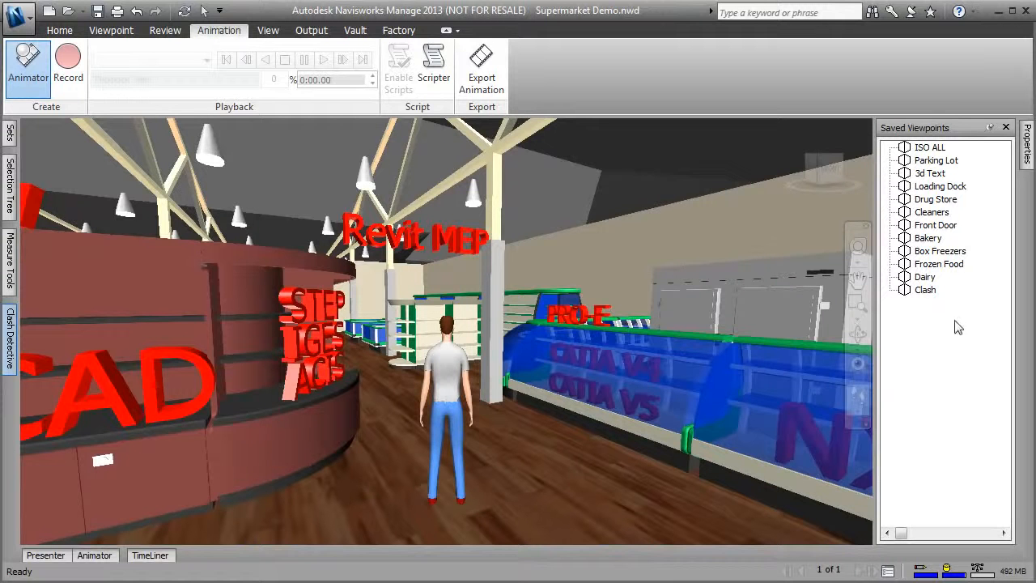
- Tour the supermarket's Bakery, Box Freezers, Frozen Food and Dairy saved viewpoints, walking around the bakery and dairy areas
{"action": "left_click", "coordinate": [929, 239]}
{"action": "left_click_drag", "start_coordinate": [583, 410], "coordinate": [519, 442]}
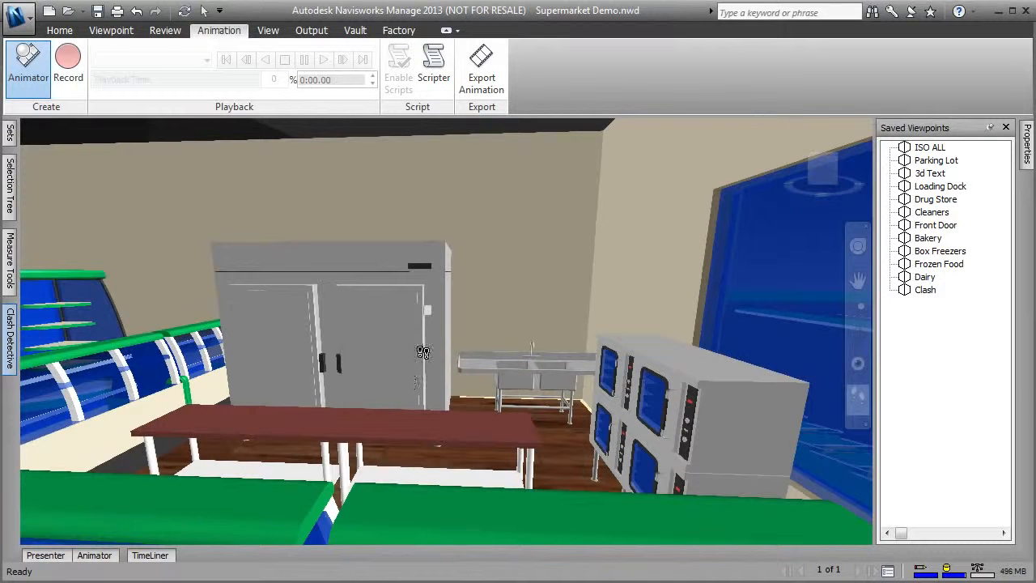
{"action": "left_click", "coordinate": [935, 253]}
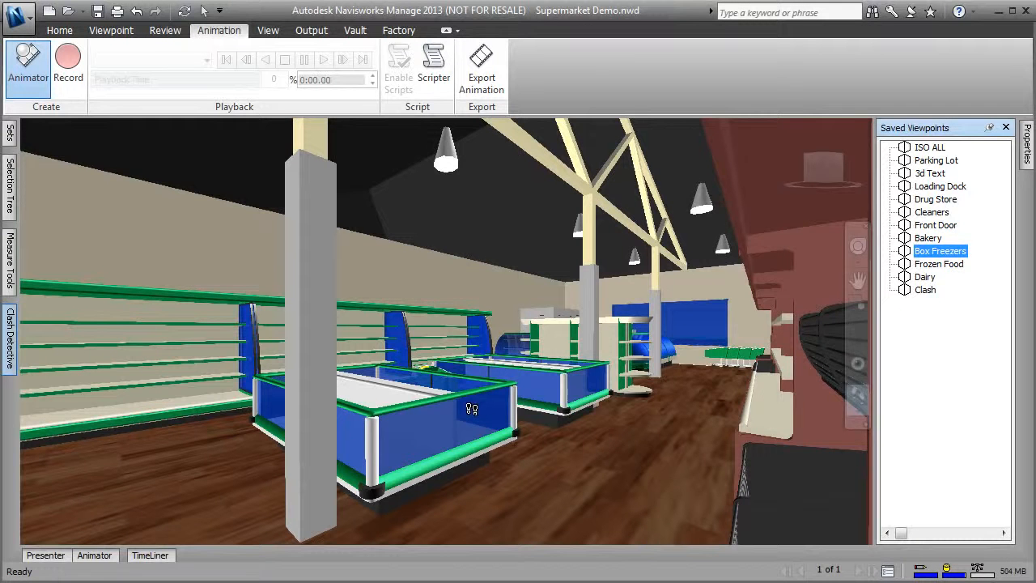
{"action": "left_click", "coordinate": [941, 267]}
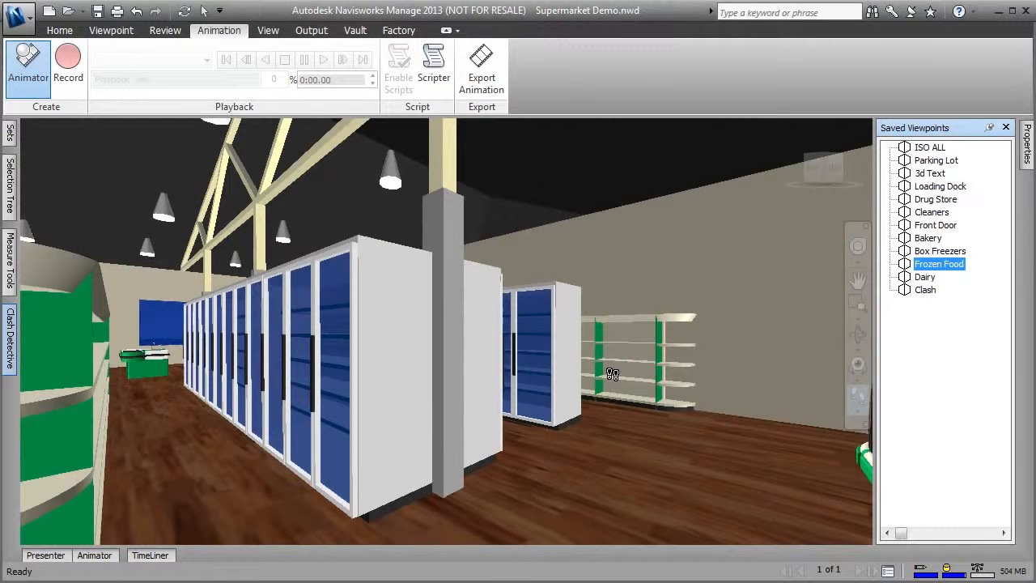
{"action": "left_click", "coordinate": [924, 277]}
{"action": "left_click", "coordinate": [641, 412]}
{"action": "left_click_drag", "start_coordinate": [641, 411], "coordinate": [731, 407]}
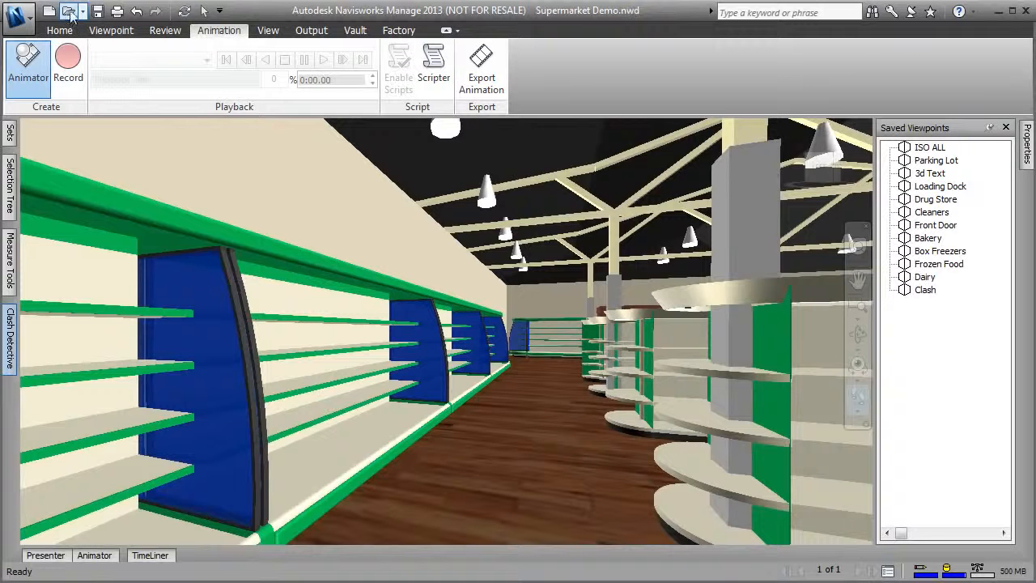
- Open the Bottle Factory Building model from the Expanded Demo folder without saving the supermarket file, and clear the model selection
{"action": "key", "text": "ctrl+o"}
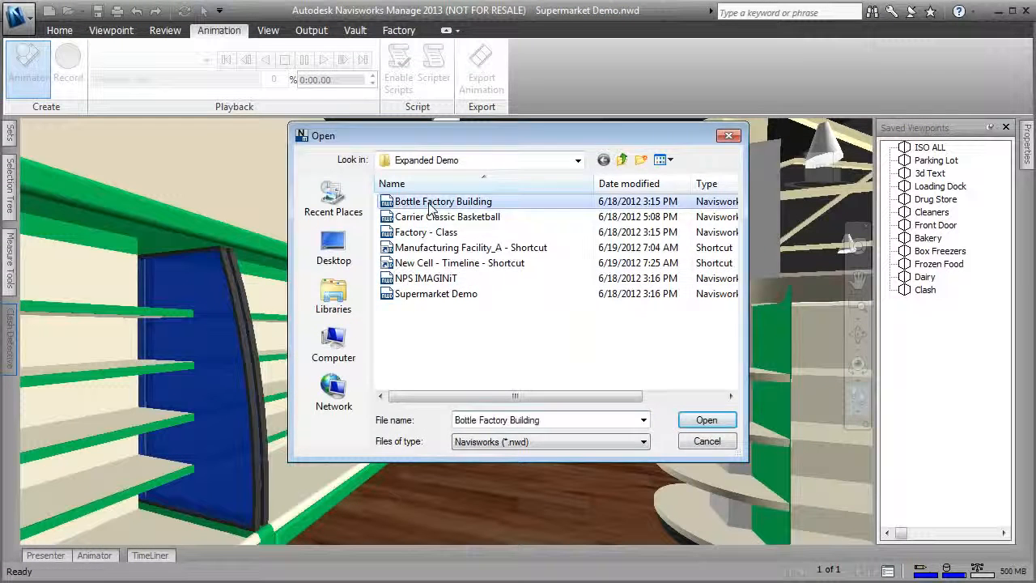
{"action": "double_click", "coordinate": [429, 205]}
{"action": "left_click", "coordinate": [544, 352]}
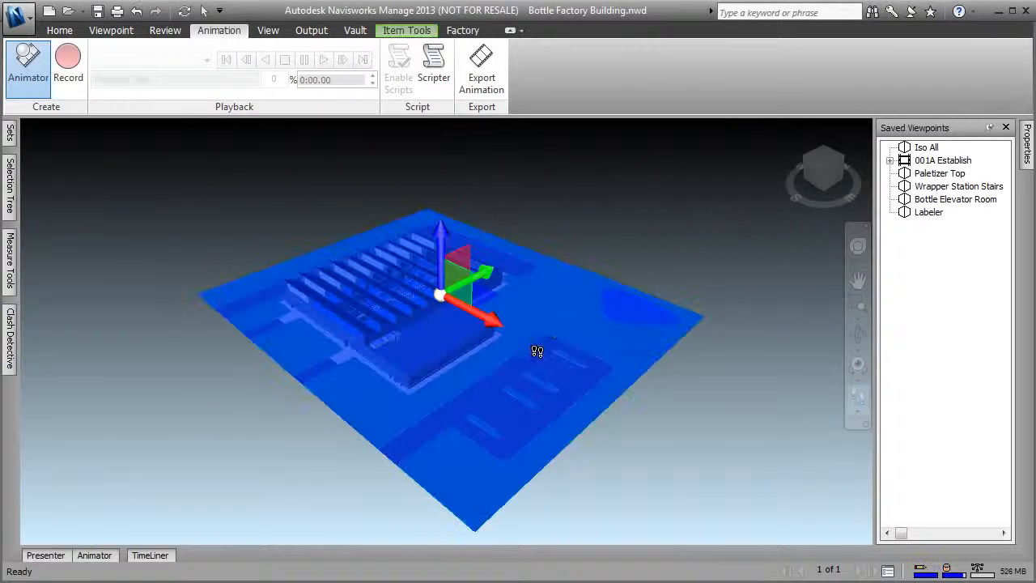
{"action": "key", "text": "Escape"}
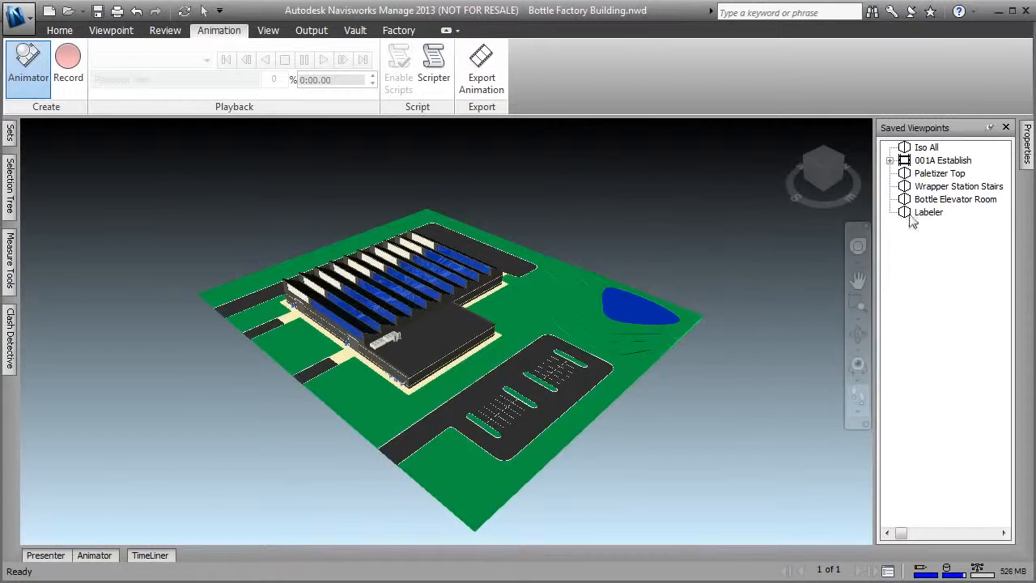
- Walk through the bottle factory starting from the Paletizer Top saved viewpoint
{"action": "left_click", "coordinate": [937, 173]}
{"action": "left_click_drag", "start_coordinate": [498, 439], "coordinate": [336, 433]}
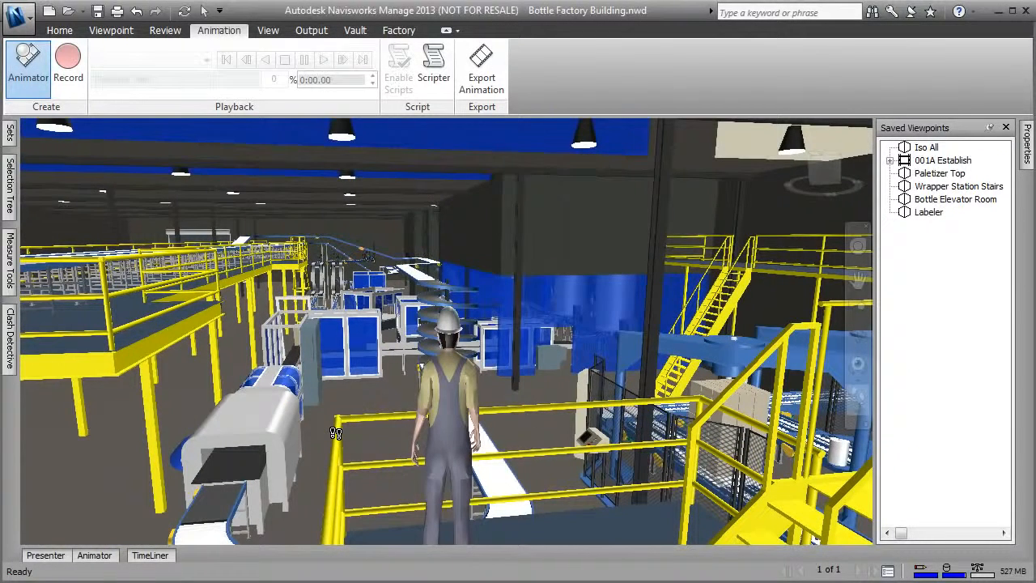
{"action": "left_click_drag", "start_coordinate": [370, 366], "coordinate": [263, 369]}
{"action": "left_click_drag", "start_coordinate": [341, 366], "coordinate": [248, 346]}
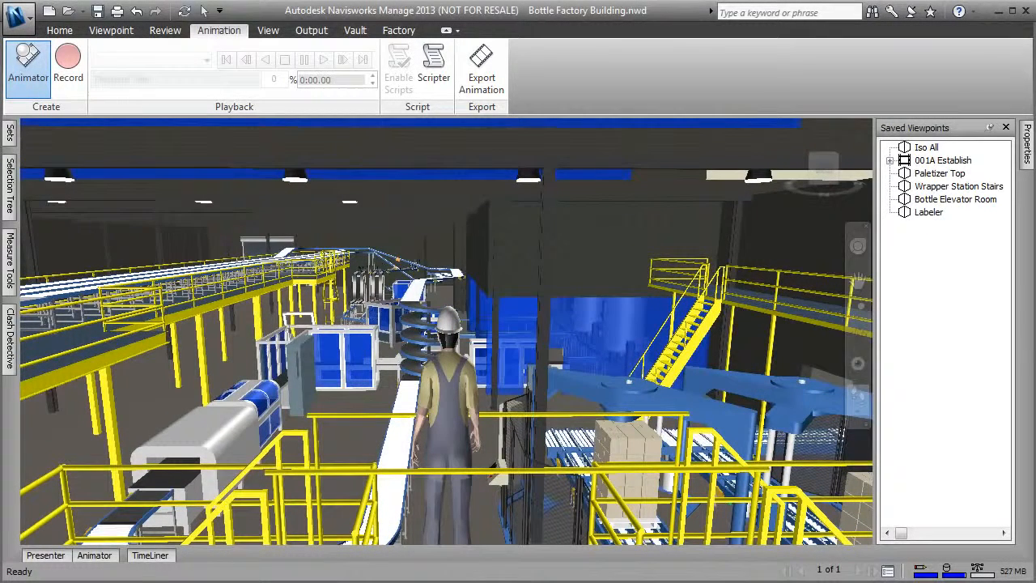
- Open the NPS IMAGINiT ship model without saving the bottle factory file, and clear the model selection
{"action": "left_click", "coordinate": [68, 13]}
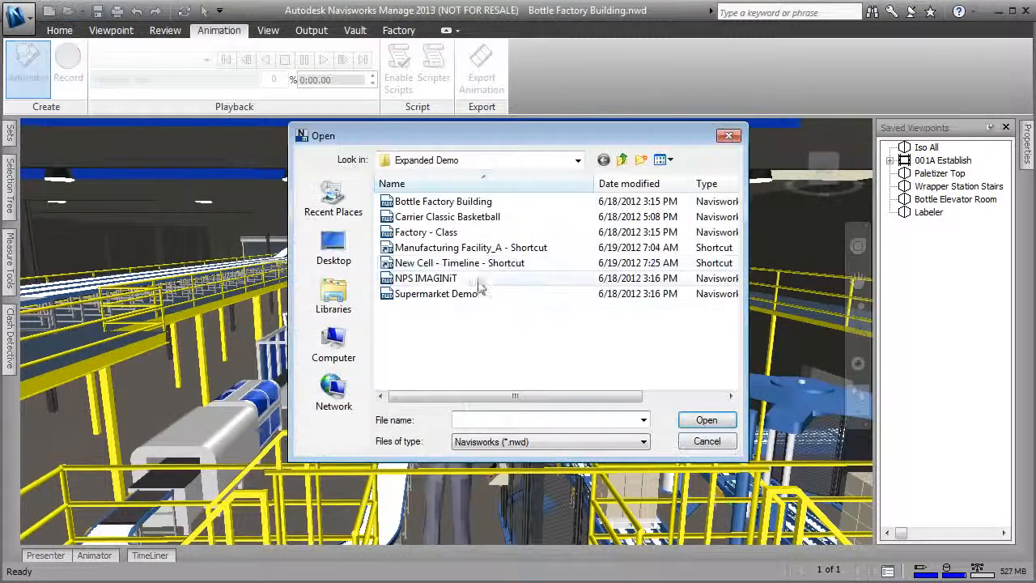
{"action": "double_click", "coordinate": [429, 278]}
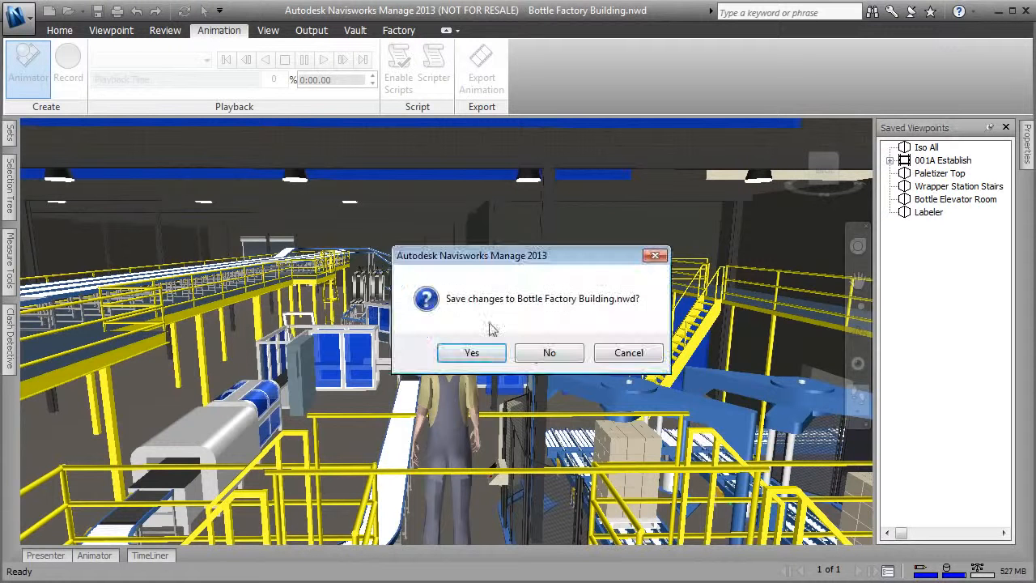
{"action": "left_click", "coordinate": [549, 352]}
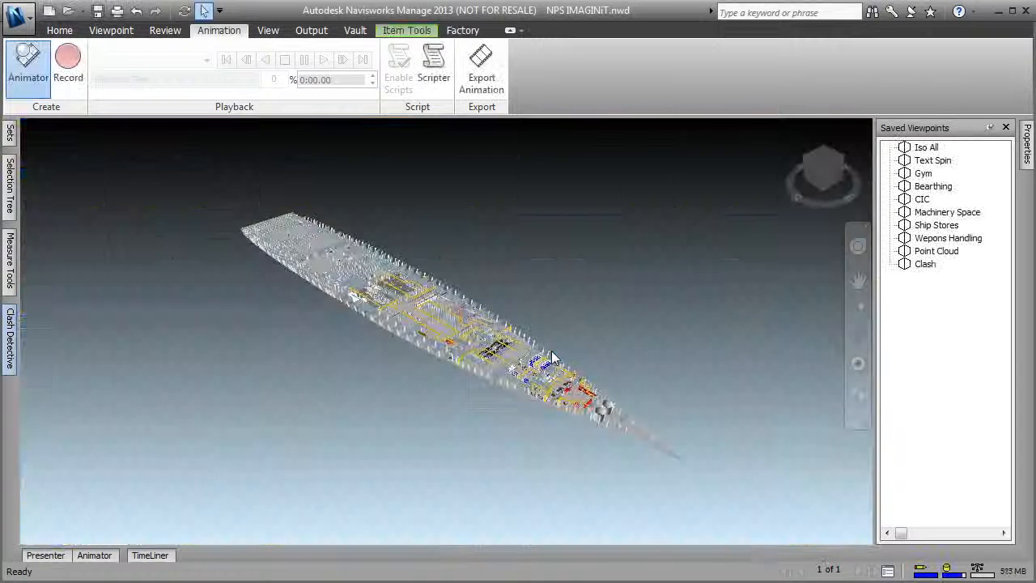
{"action": "left_click", "coordinate": [639, 254]}
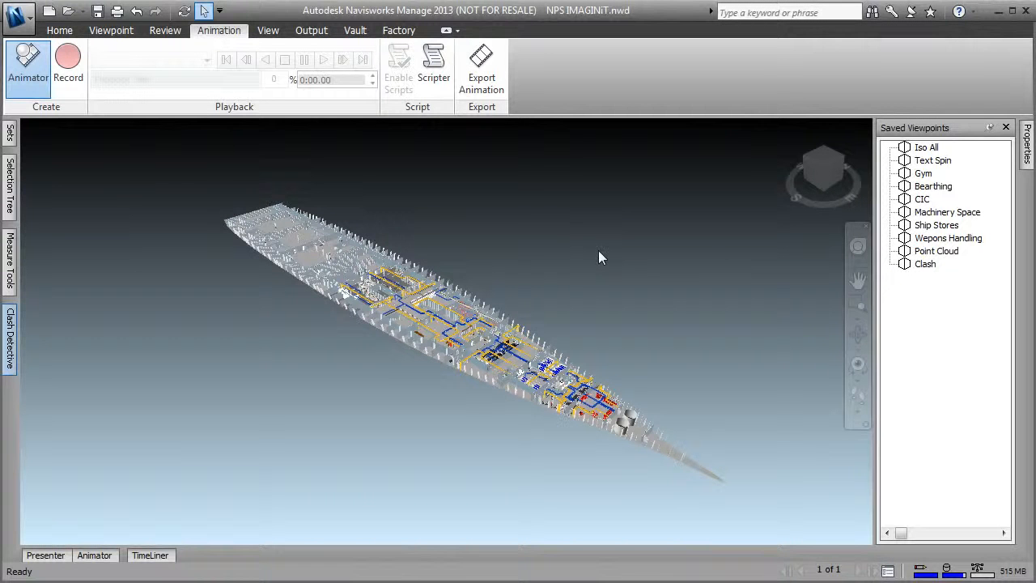
- Walk through the ship from the Gym saved viewpoint, and look around the control room from a second saved viewpoint
{"action": "left_click", "coordinate": [924, 174]}
{"action": "left_click_drag", "start_coordinate": [421, 422], "coordinate": [365, 401]}
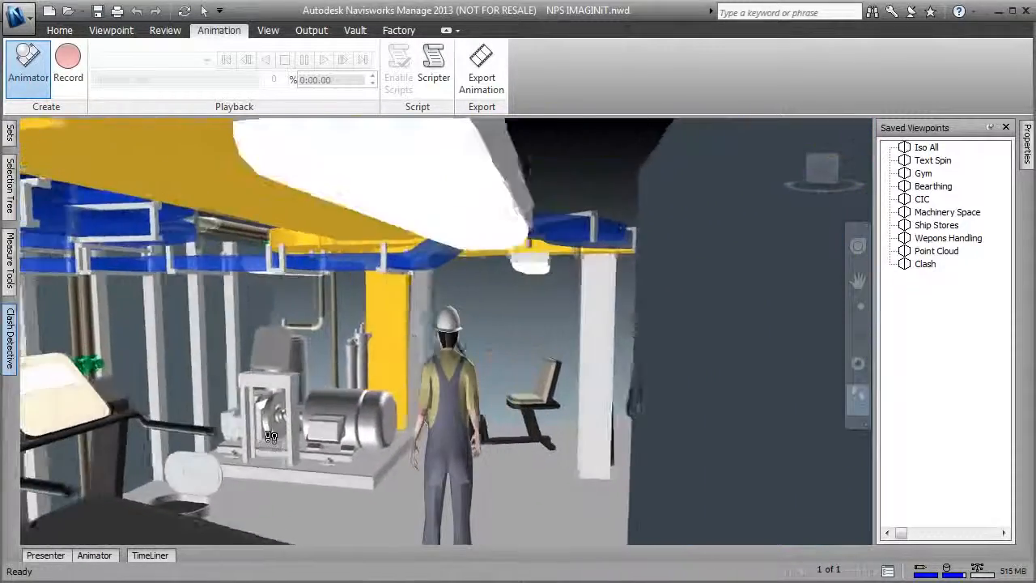
{"action": "left_click_drag", "start_coordinate": [301, 447], "coordinate": [301, 451]}
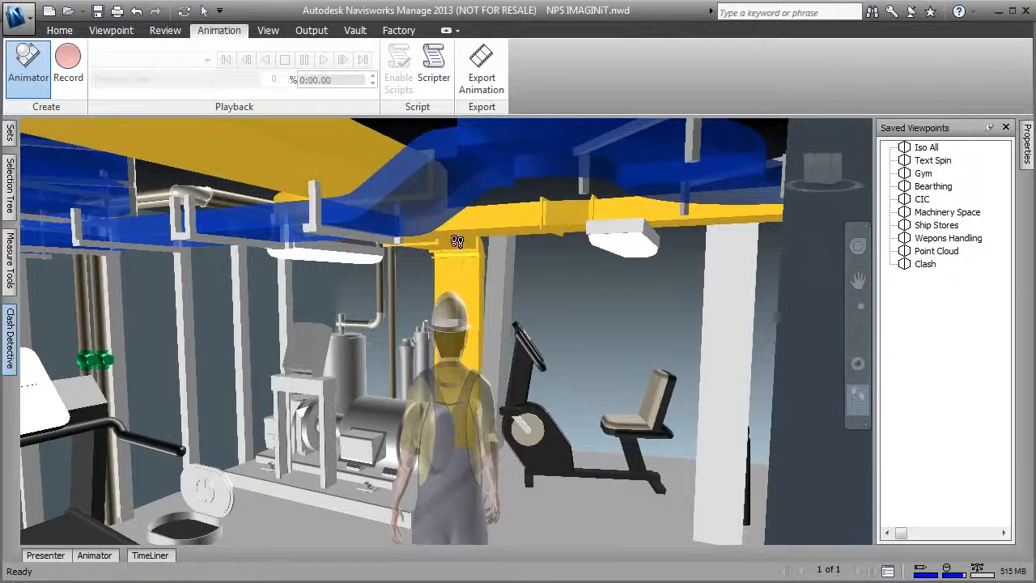
{"action": "left_click_drag", "start_coordinate": [572, 510], "coordinate": [770, 530]}
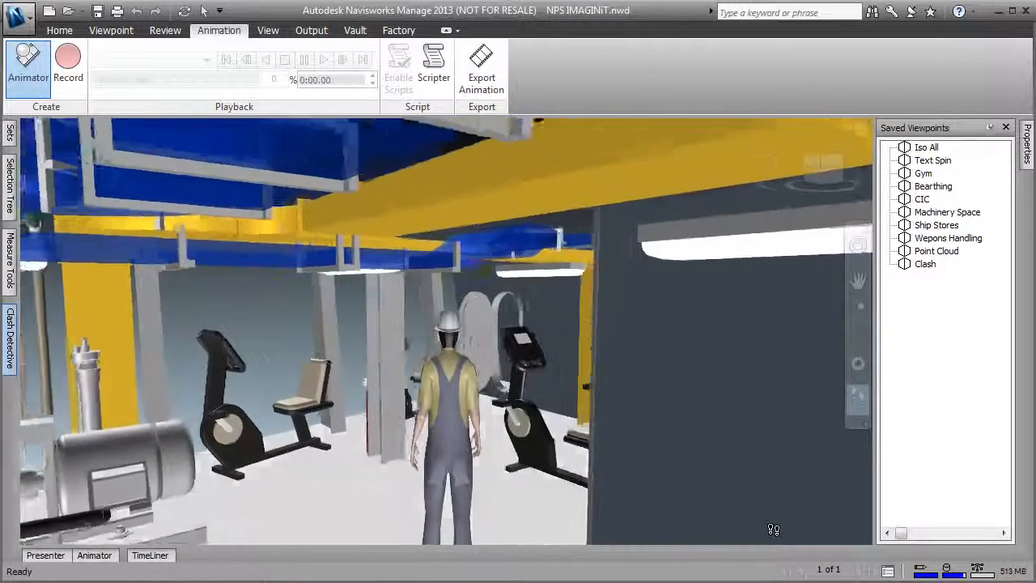
{"action": "left_click", "coordinate": [926, 265]}
{"action": "left_click_drag", "start_coordinate": [478, 412], "coordinate": [719, 409]}
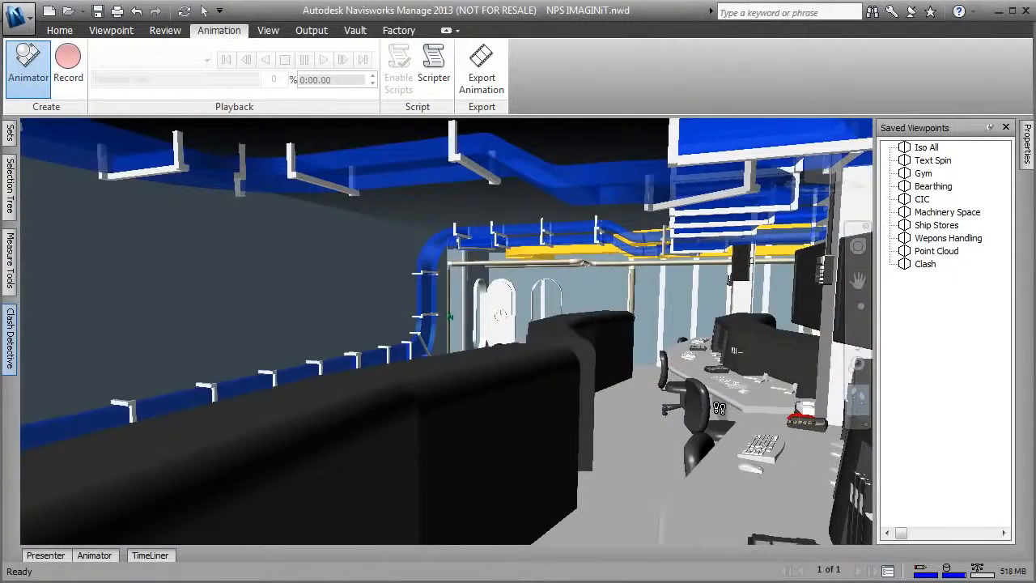
- Open the Factory - Class model and restore its ISO All saved viewpoint
{"action": "left_click", "coordinate": [68, 10]}
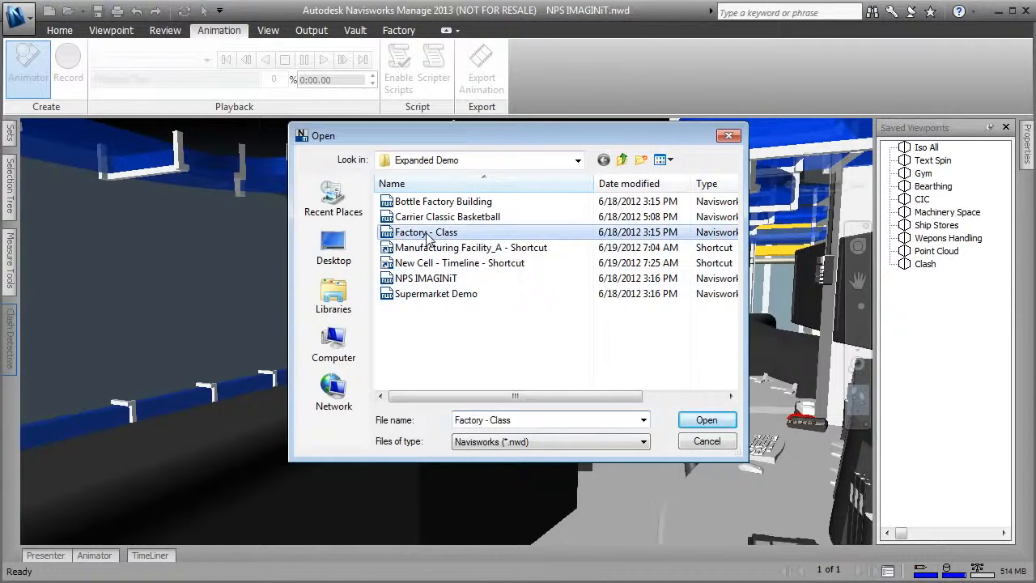
{"action": "double_click", "coordinate": [426, 234]}
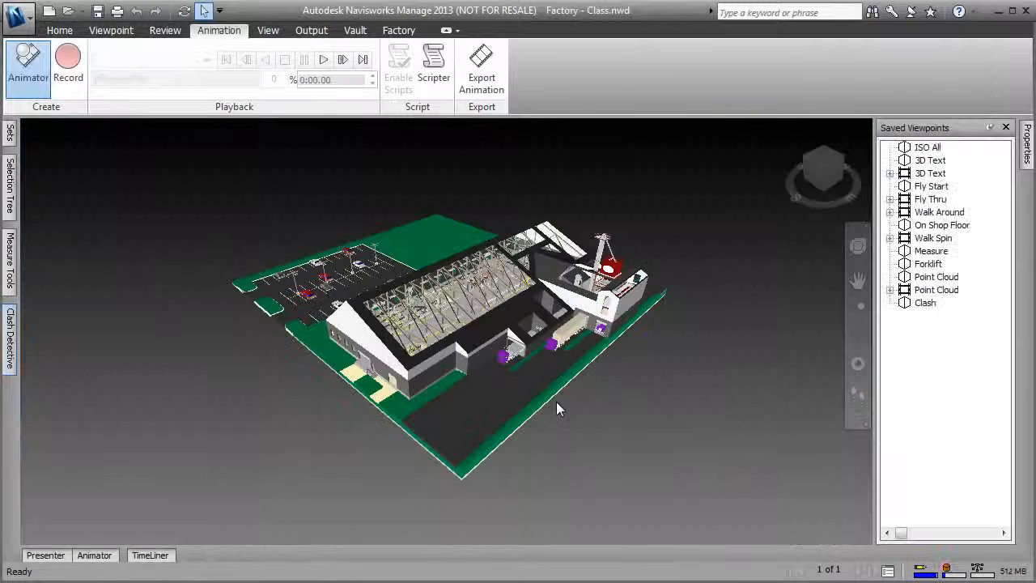
{"action": "left_click", "coordinate": [927, 149]}
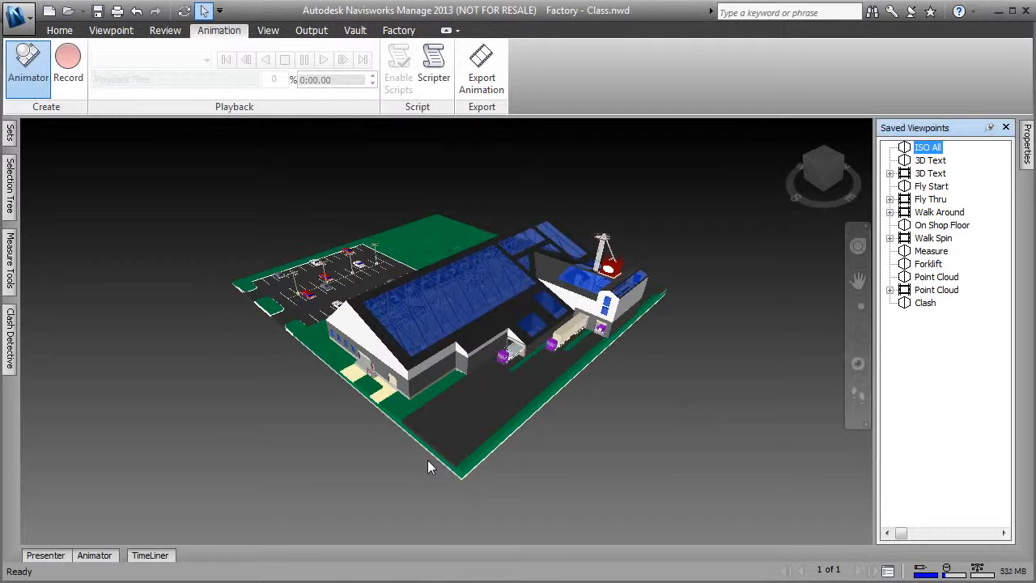
- Walk through the factory interior starting from the On Shop Floor saved viewpoint
{"action": "left_click", "coordinate": [939, 226]}
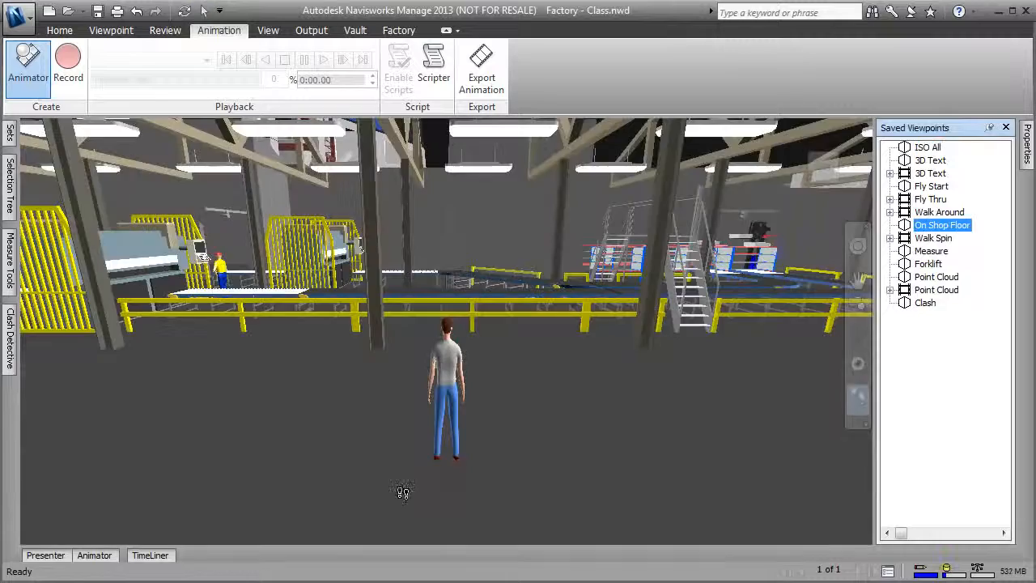
{"action": "left_click_drag", "start_coordinate": [529, 423], "coordinate": [757, 412]}
{"action": "left_click_drag", "start_coordinate": [694, 383], "coordinate": [359, 416]}
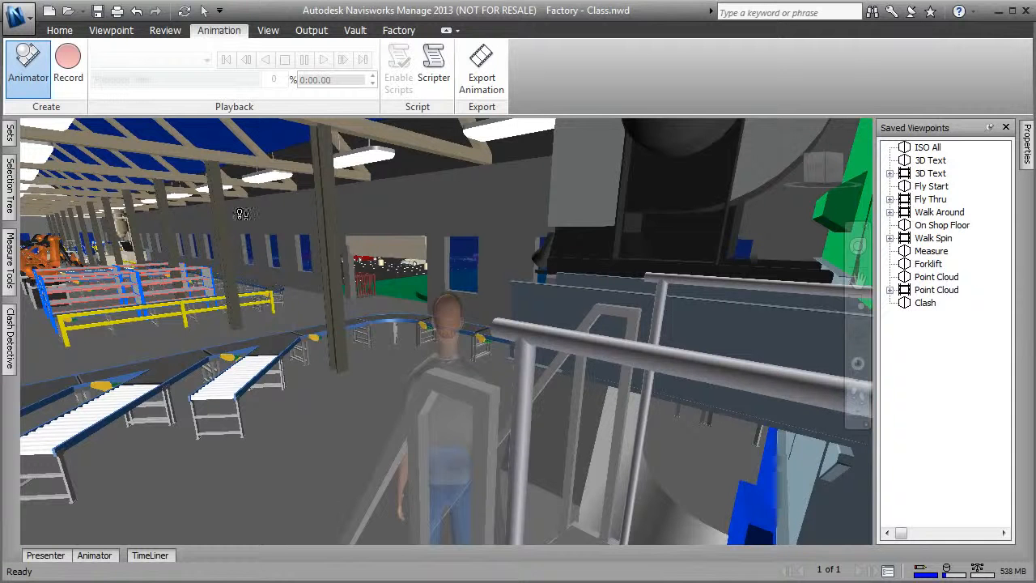
- Start a new empty file without saving the Factory - Class model, and switch from Navisworks to Autodesk Inventor
{"action": "left_click", "coordinate": [49, 11]}
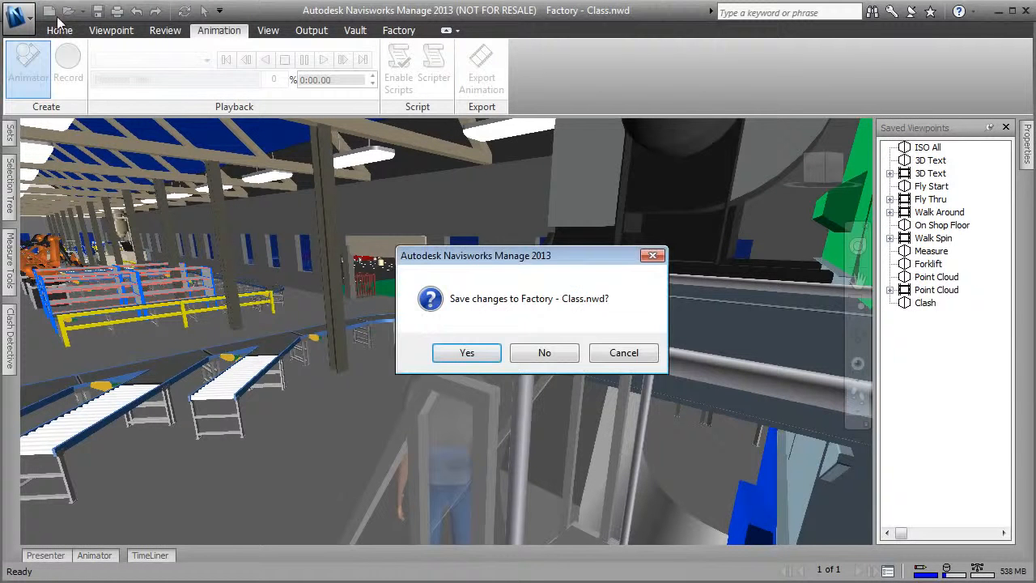
{"action": "left_click", "coordinate": [558, 354]}
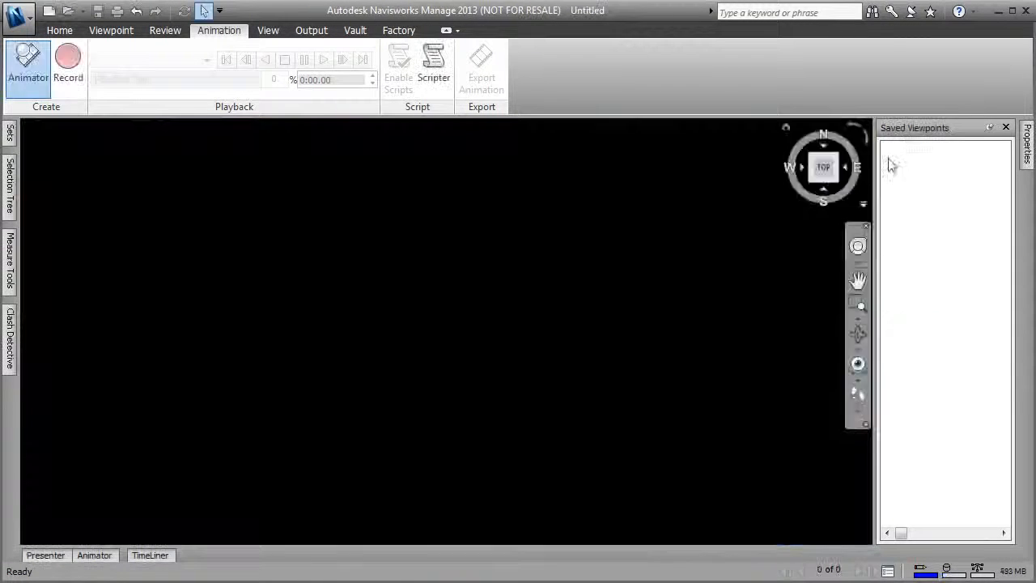
{"action": "left_click", "coordinate": [999, 11]}
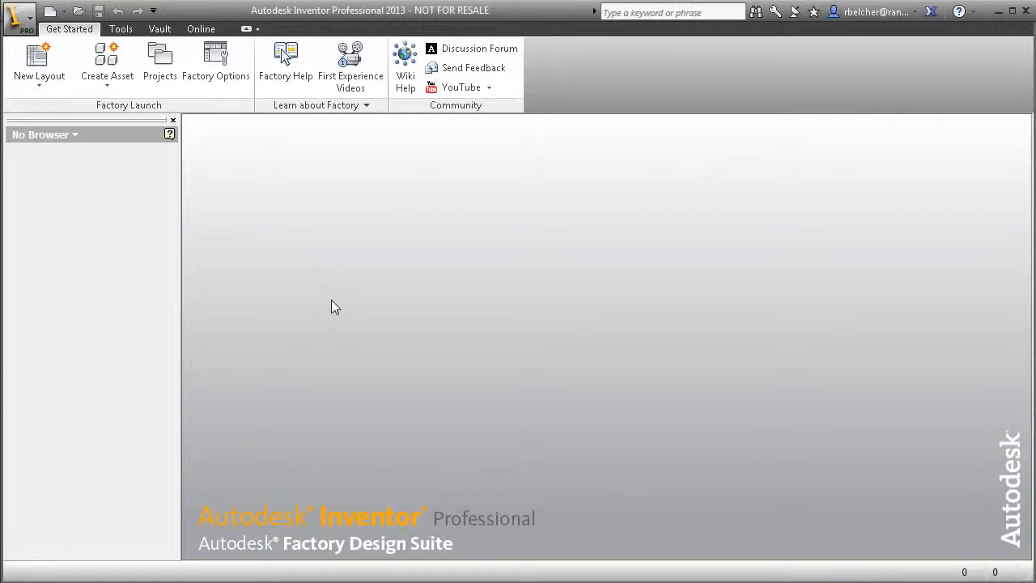
- Create a new factory layout assembly in Inventor
{"action": "left_click", "coordinate": [23, 27]}
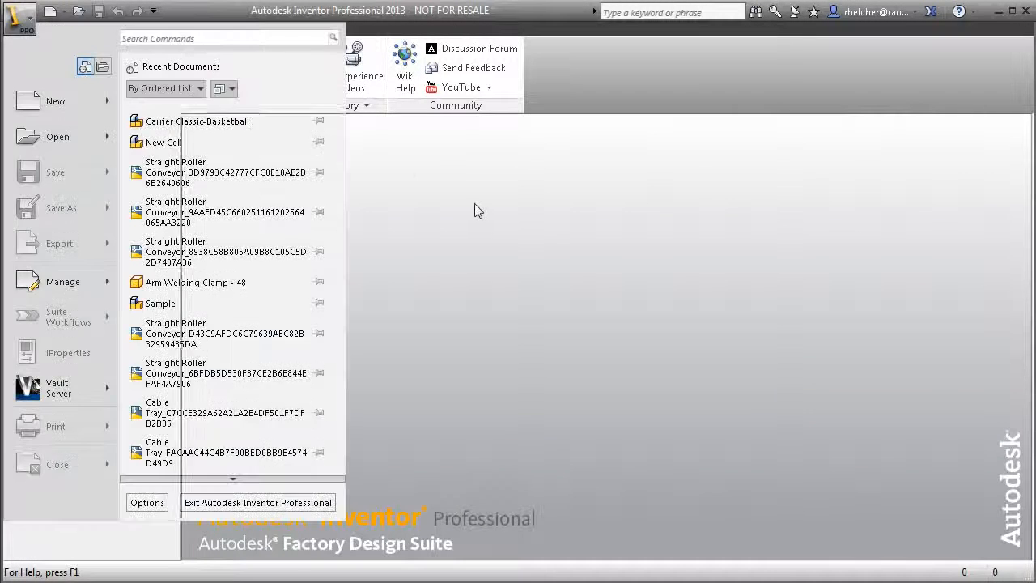
{"action": "left_click", "coordinate": [474, 203]}
{"action": "left_click", "coordinate": [39, 71]}
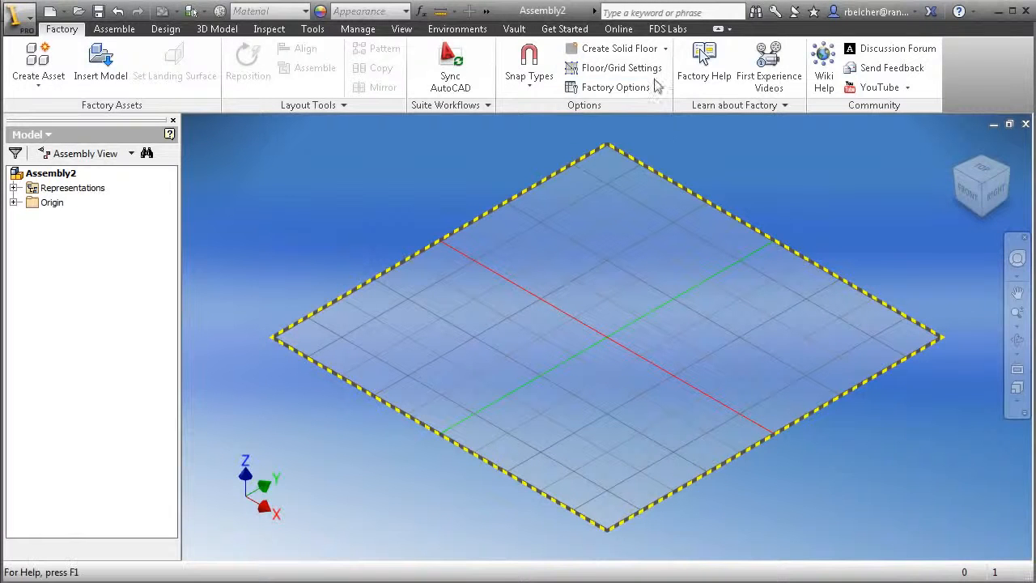
{"action": "left_click", "coordinate": [666, 50]}
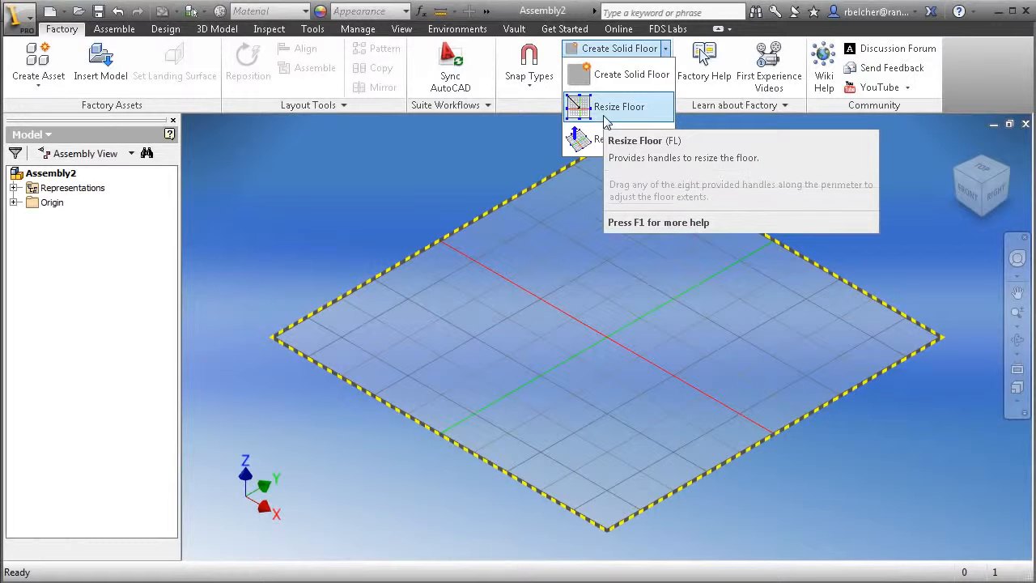
{"action": "left_click", "coordinate": [376, 225]}
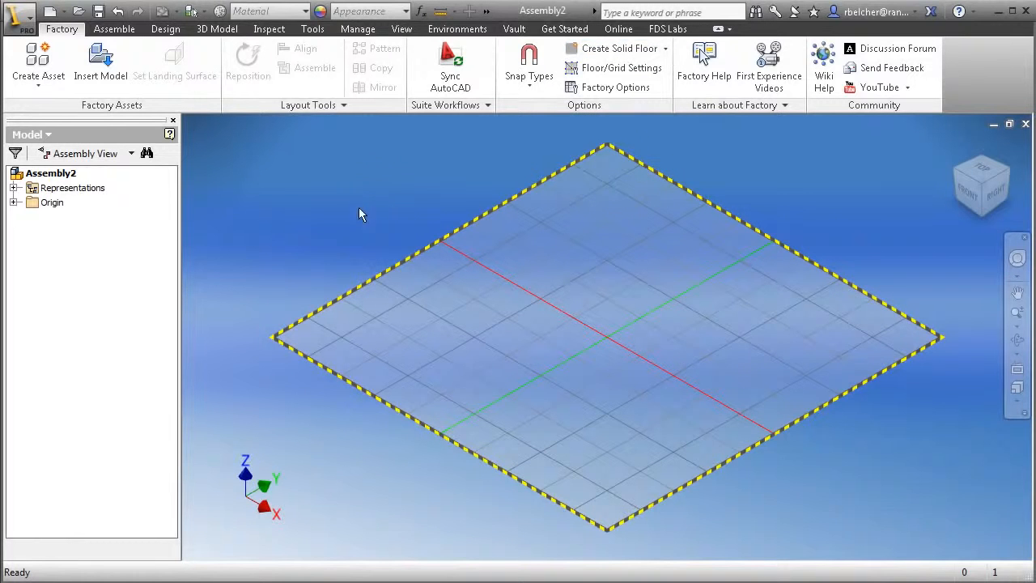
{"action": "middle_click_drag", "start_coordinate": [358, 185], "coordinate": [377, 181]}
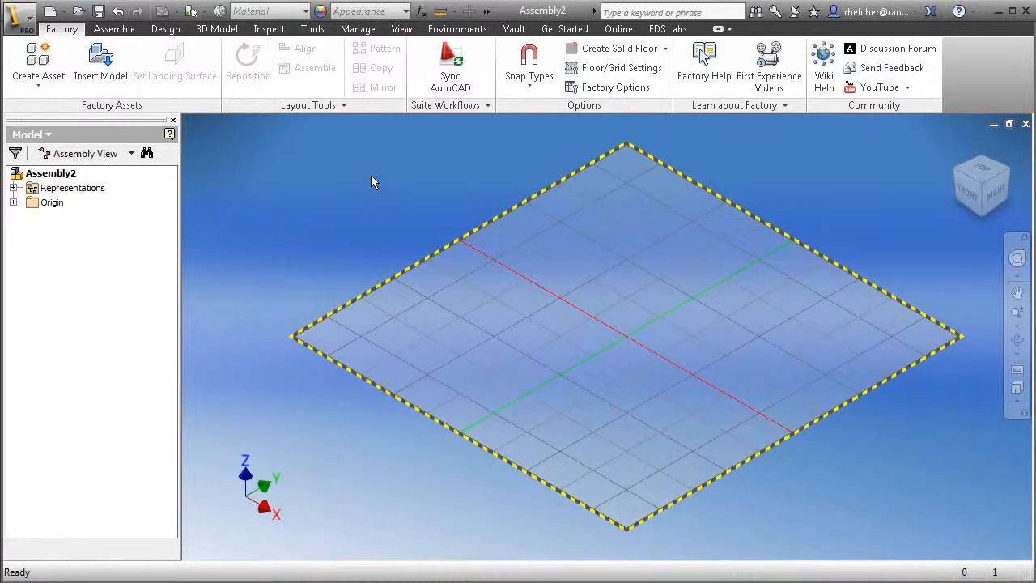
- Add a DWG overlay to the layout, choosing the Manufacturing Facility Floor Plan drawing from the Expanded Demo folder
{"action": "left_click", "coordinate": [311, 107]}
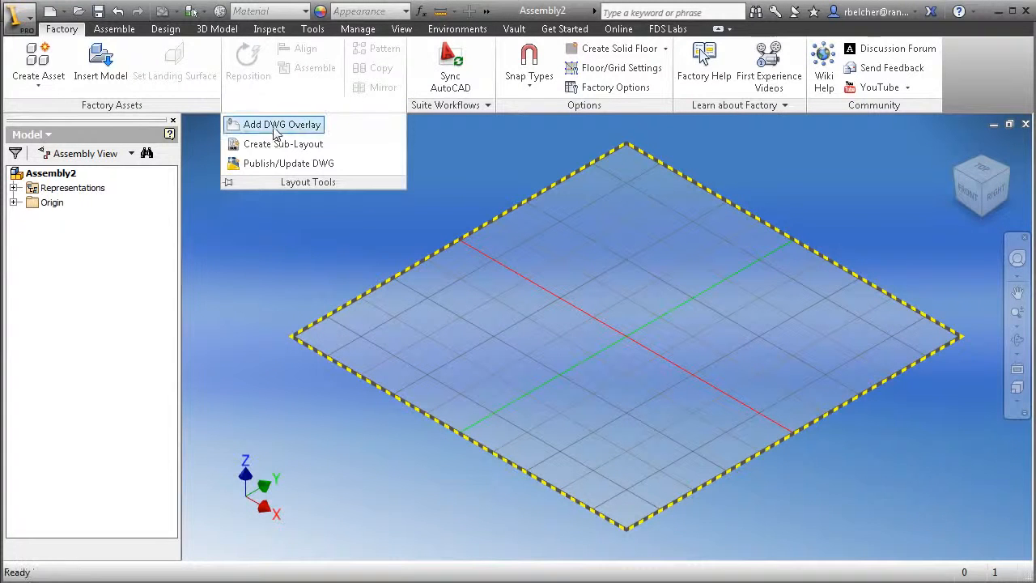
{"action": "left_click", "coordinate": [277, 128]}
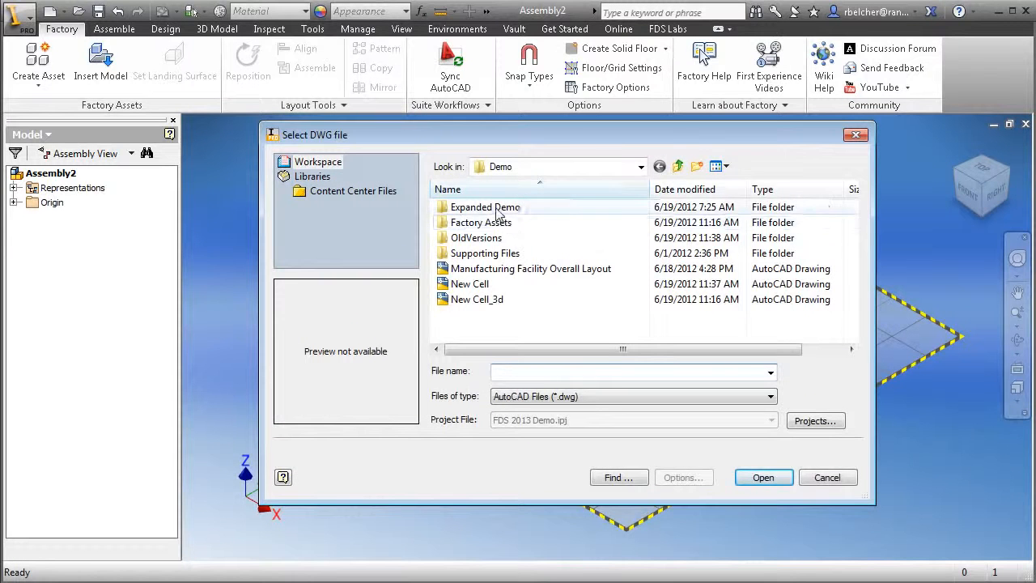
{"action": "double_click", "coordinate": [490, 208]}
{"action": "left_click", "coordinate": [518, 212]}
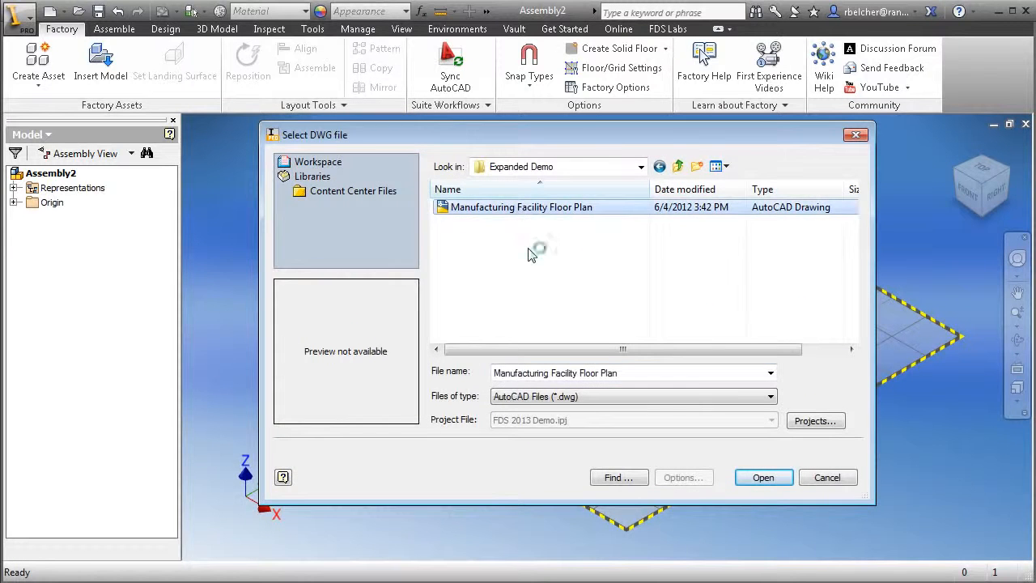
- Load the selected Manufacturing Facility Floor Plan drawing into the layout as the overlay
{"action": "left_click", "coordinate": [765, 478]}
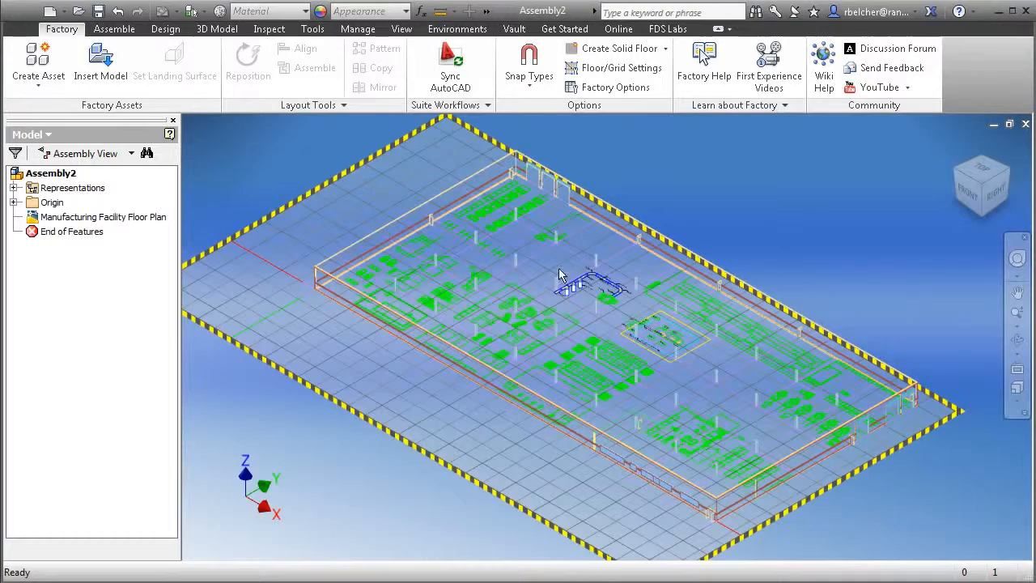
{"action": "scroll", "coordinate": [614, 314], "scroll_direction": "up", "scroll_amount": 6}
{"action": "scroll", "coordinate": [684, 350], "scroll_direction": "up", "scroll_amount": 8}
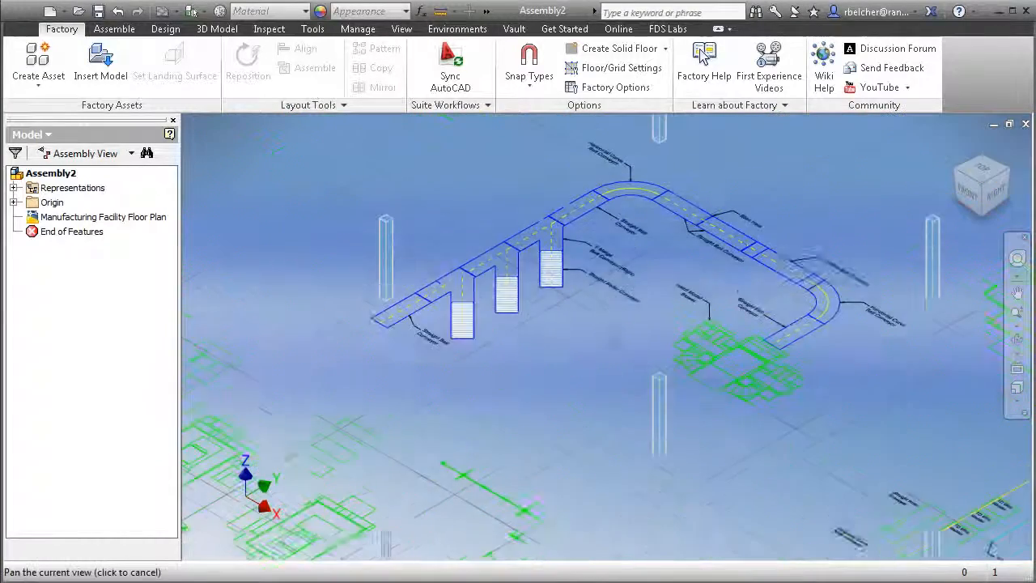
{"action": "middle_click_drag", "start_coordinate": [665, 306], "coordinate": [645, 305]}
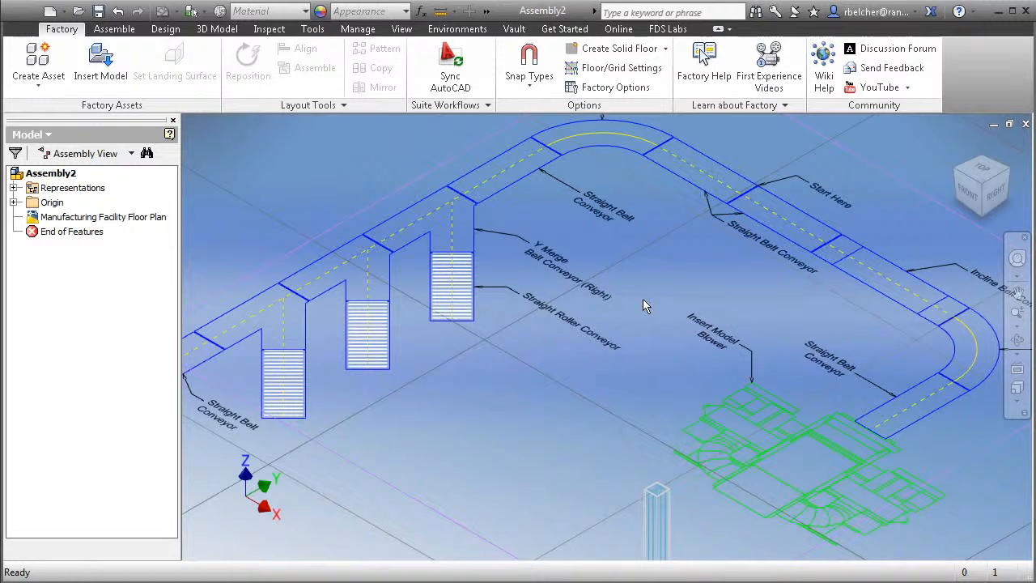
- Show the Factory Assets and Factory Properties windows and arrange them one above the other beside the model browser
{"action": "left_click", "coordinate": [401, 28]}
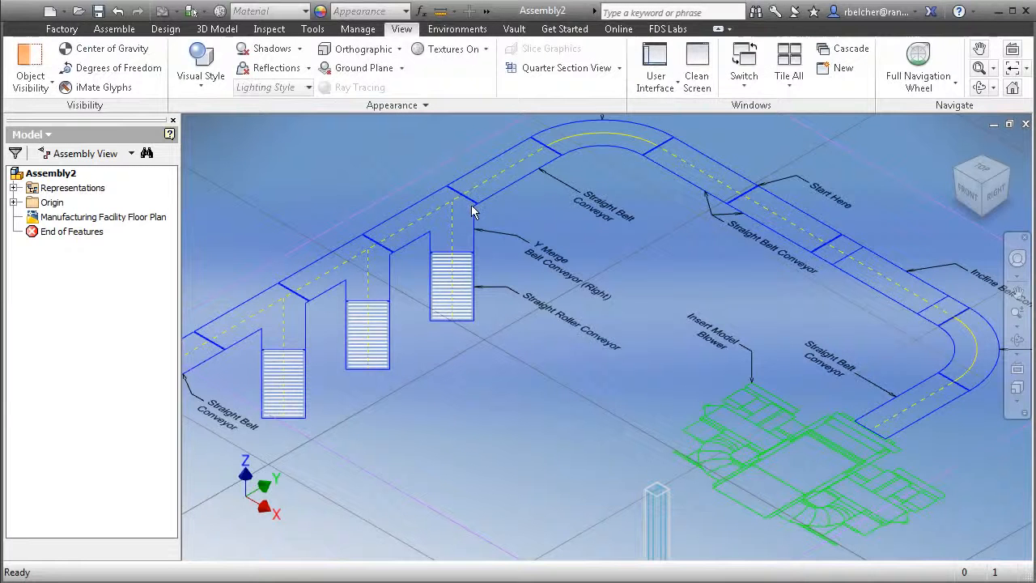
{"action": "left_click", "coordinate": [647, 89]}
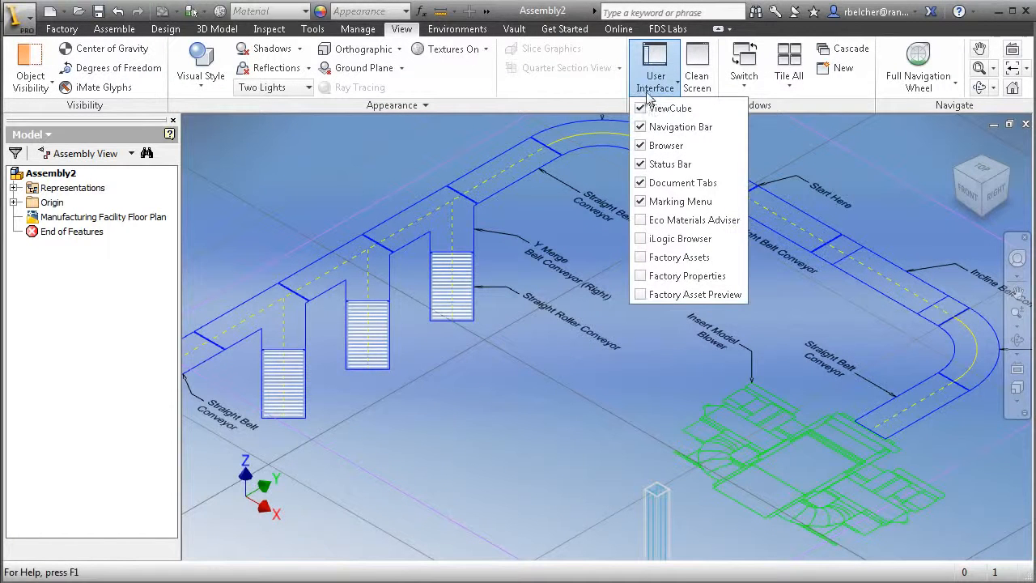
{"action": "left_click", "coordinate": [670, 257]}
{"action": "left_click", "coordinate": [671, 276]}
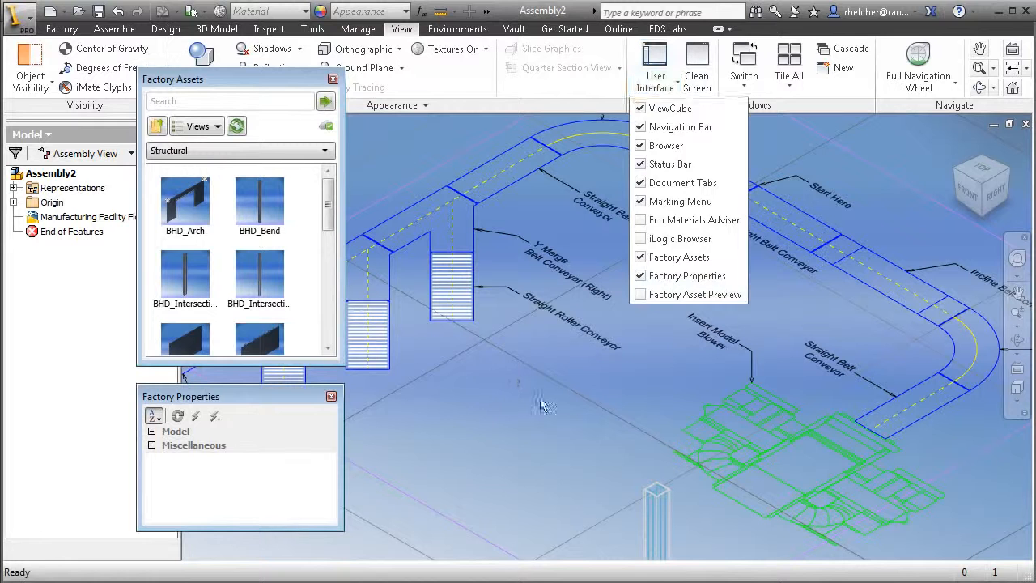
{"action": "left_click_drag", "start_coordinate": [243, 396], "coordinate": [305, 442]}
{"action": "left_click_drag", "start_coordinate": [251, 79], "coordinate": [288, 130]}
{"action": "left_click", "coordinate": [61, 29]}
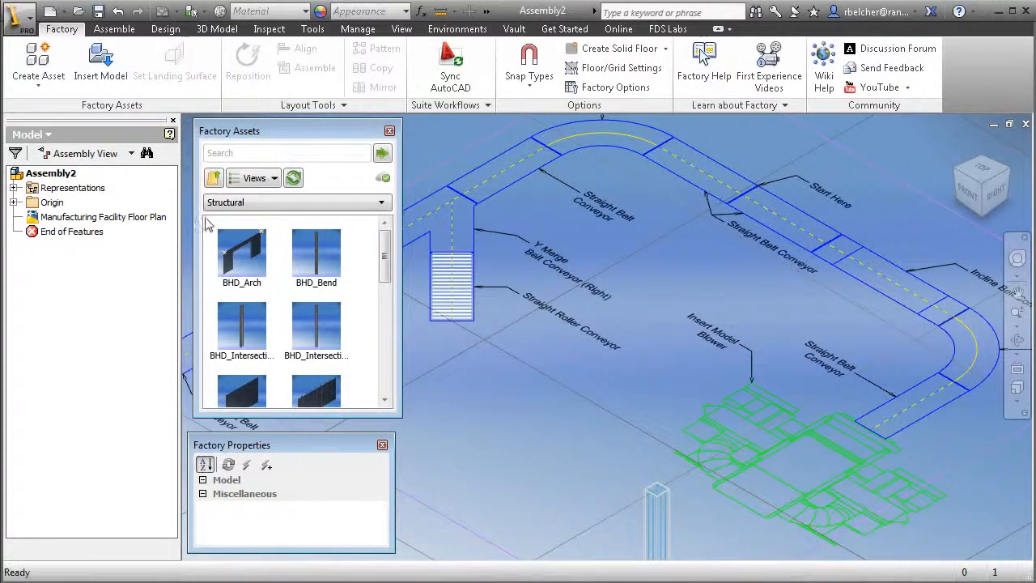
- Browse the factory asset library from Structural up to System Assets and into the Conveyor category's Belt folder
{"action": "left_click", "coordinate": [215, 180]}
{"action": "left_click", "coordinate": [215, 179]}
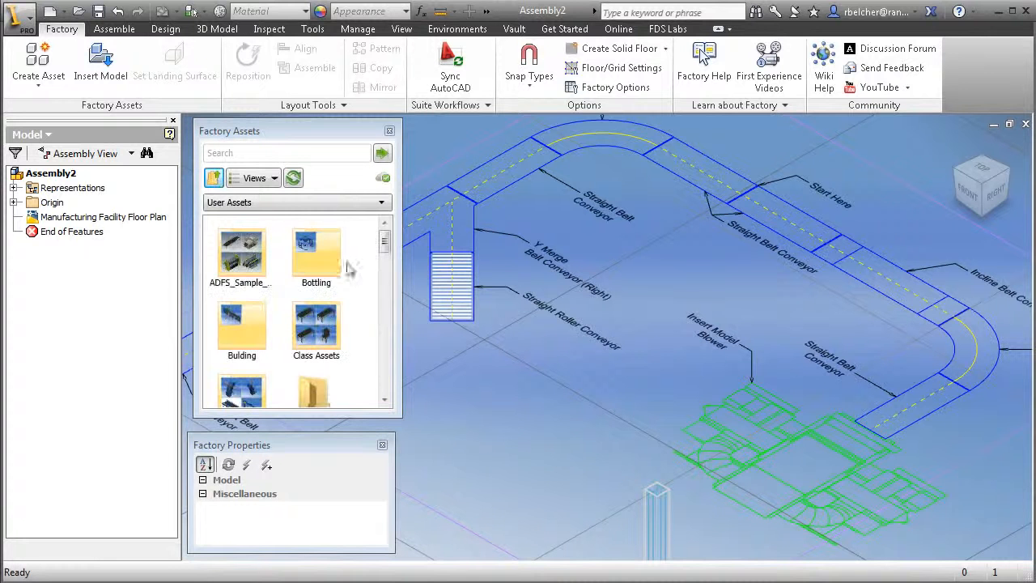
{"action": "left_click", "coordinate": [214, 180]}
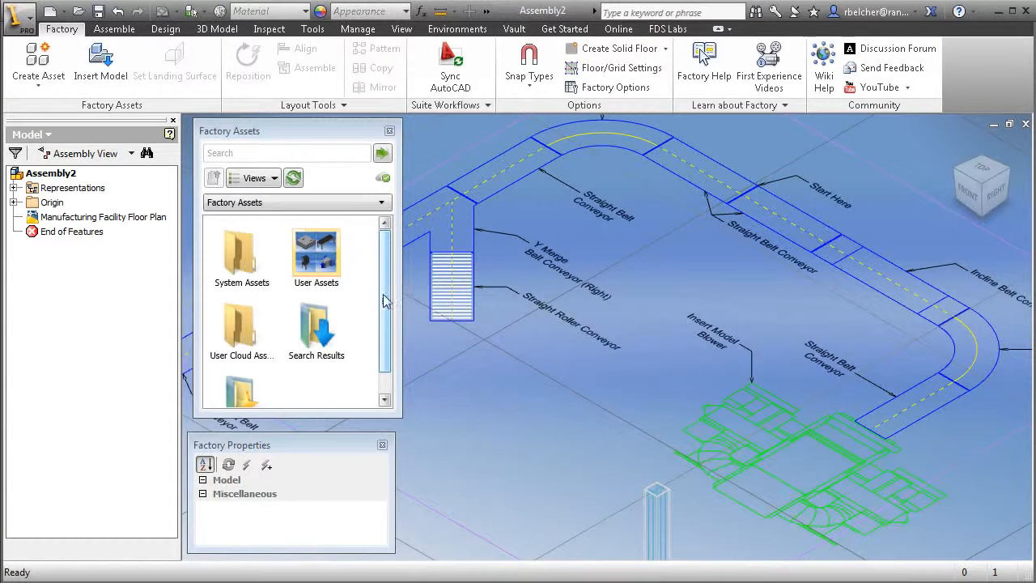
{"action": "double_click", "coordinate": [247, 264]}
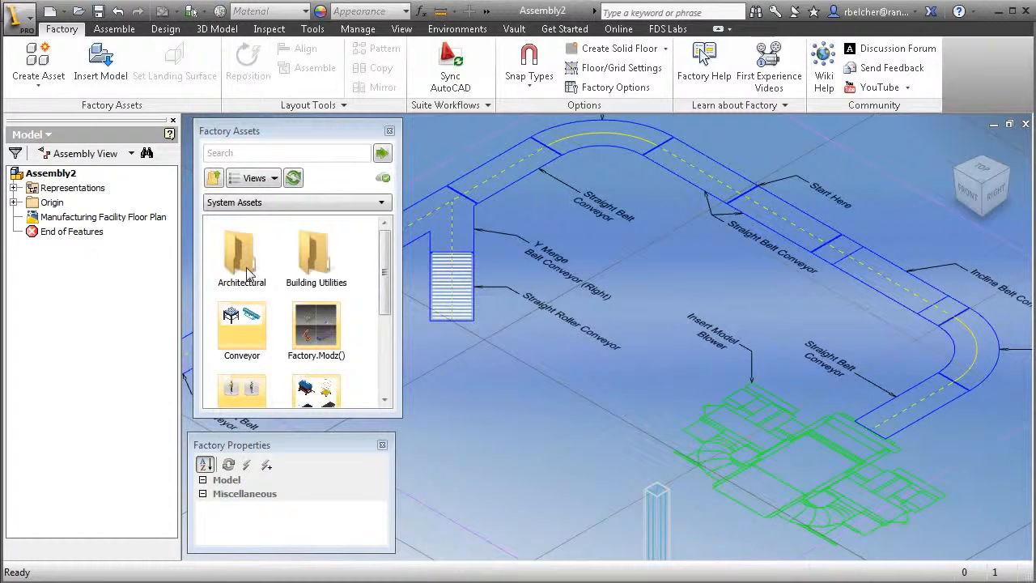
{"action": "mouse_move", "coordinate": [386, 299]}
{"action": "left_mouse_down"}
{"action": "mouse_move", "coordinate": [386, 380]}
{"action": "mouse_move", "coordinate": [388, 287]}
{"action": "left_mouse_up"}
{"action": "double_click", "coordinate": [251, 341]}
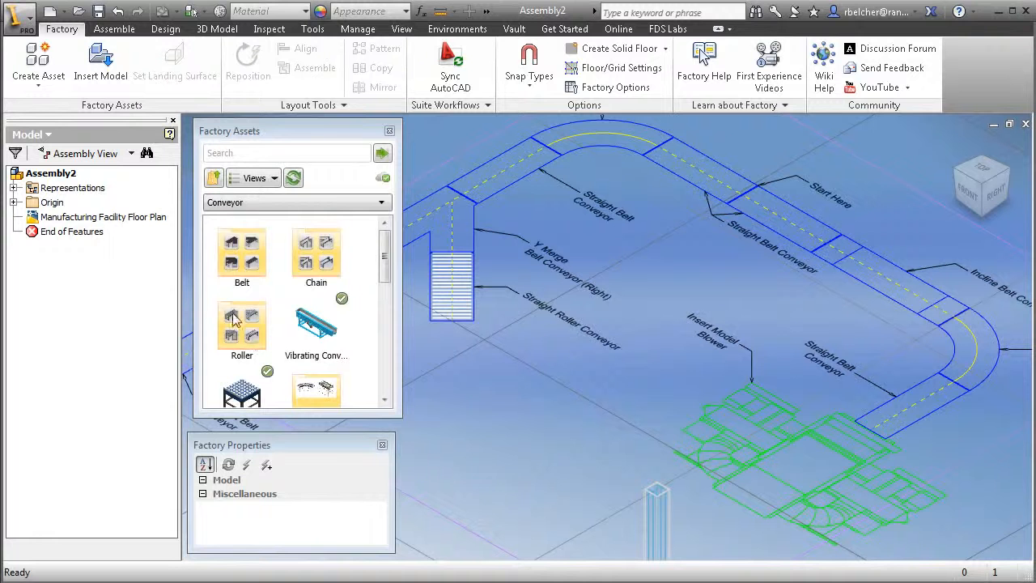
{"action": "double_click", "coordinate": [249, 268]}
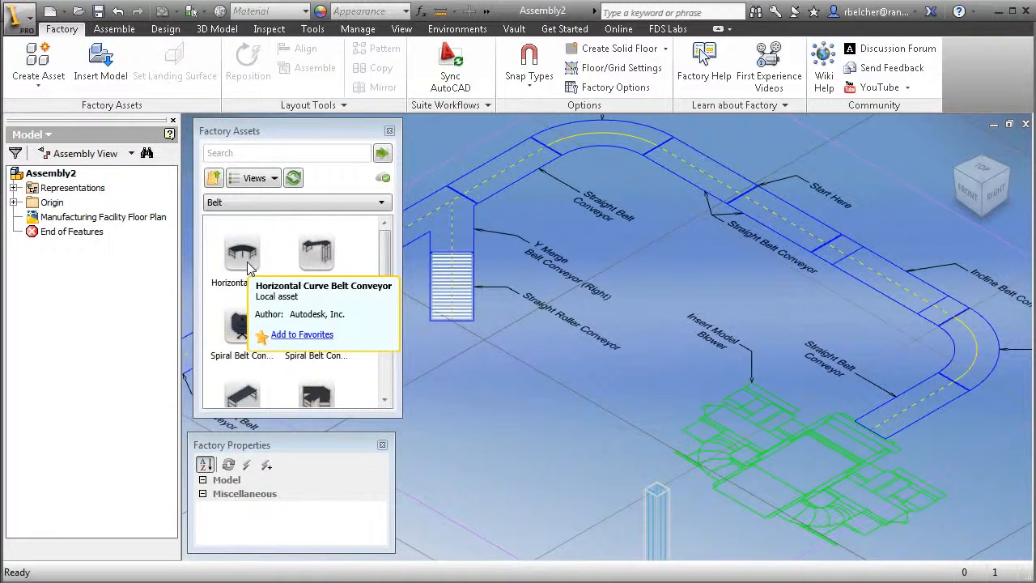
- Place a Straight Belt Conveyor on the overlay at the Start Here corner, keeping its default orientation along the drawn conveyor line
{"action": "scroll", "coordinate": [251, 331], "scroll_direction": "down", "scroll_amount": 2}
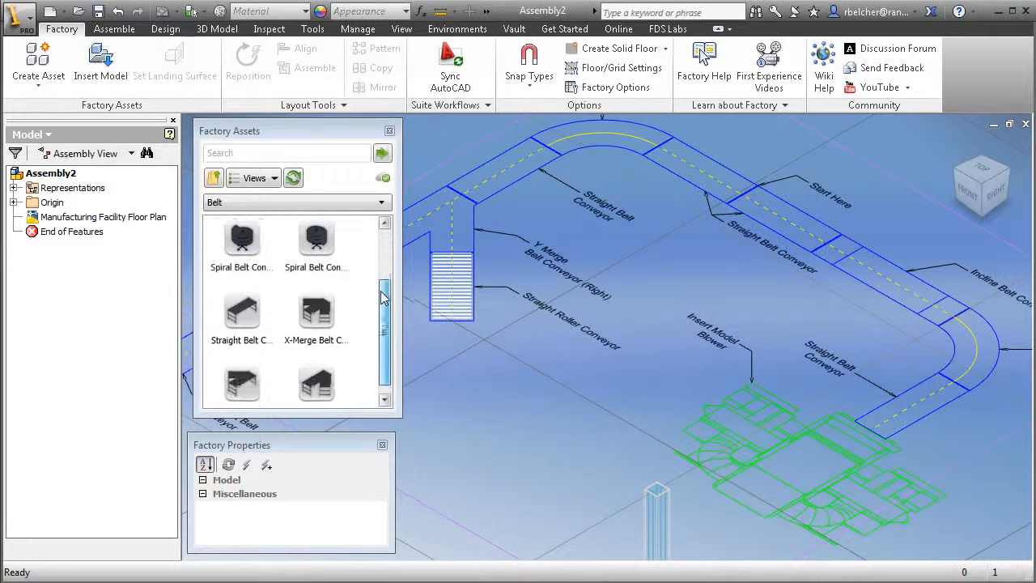
{"action": "left_click_drag", "start_coordinate": [251, 334], "coordinate": [693, 272]}
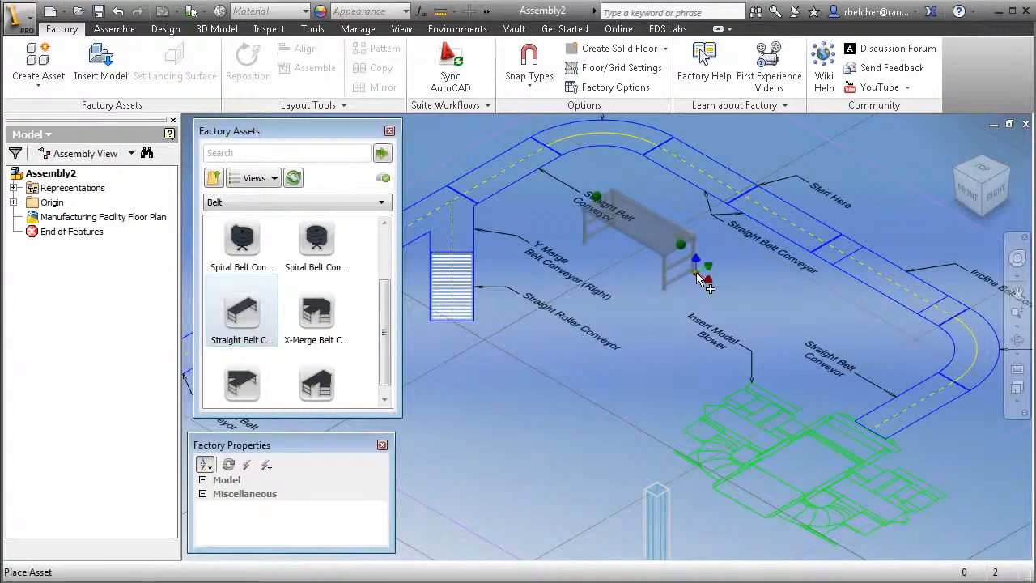
{"action": "middle_click_drag", "start_coordinate": [691, 274], "coordinate": [667, 370]}
{"action": "scroll", "coordinate": [667, 370], "scroll_direction": "up", "scroll_amount": 4}
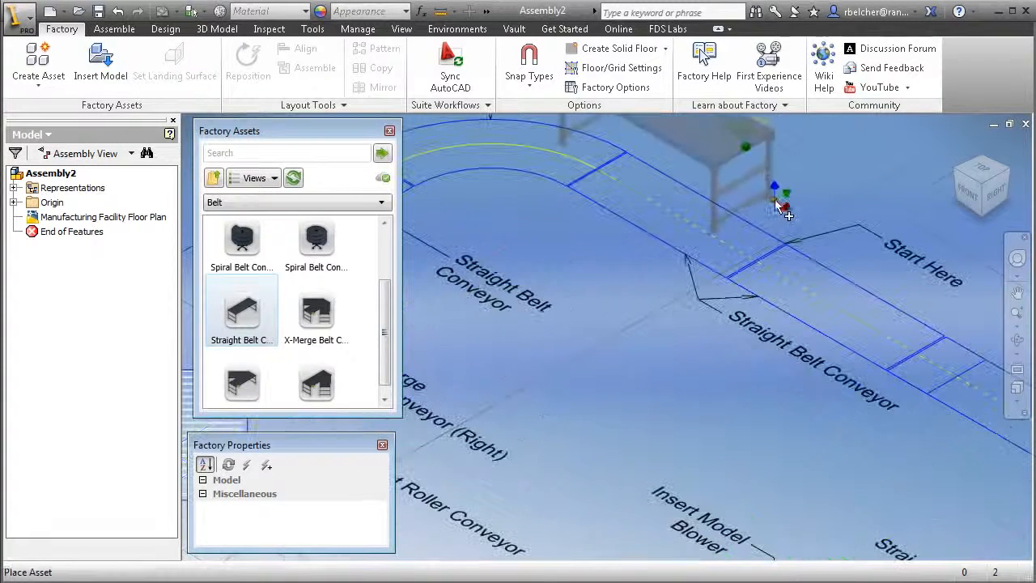
{"action": "middle_click_drag", "start_coordinate": [775, 202], "coordinate": [670, 284]}
{"action": "scroll", "coordinate": [669, 301], "scroll_direction": "up", "scroll_amount": 4}
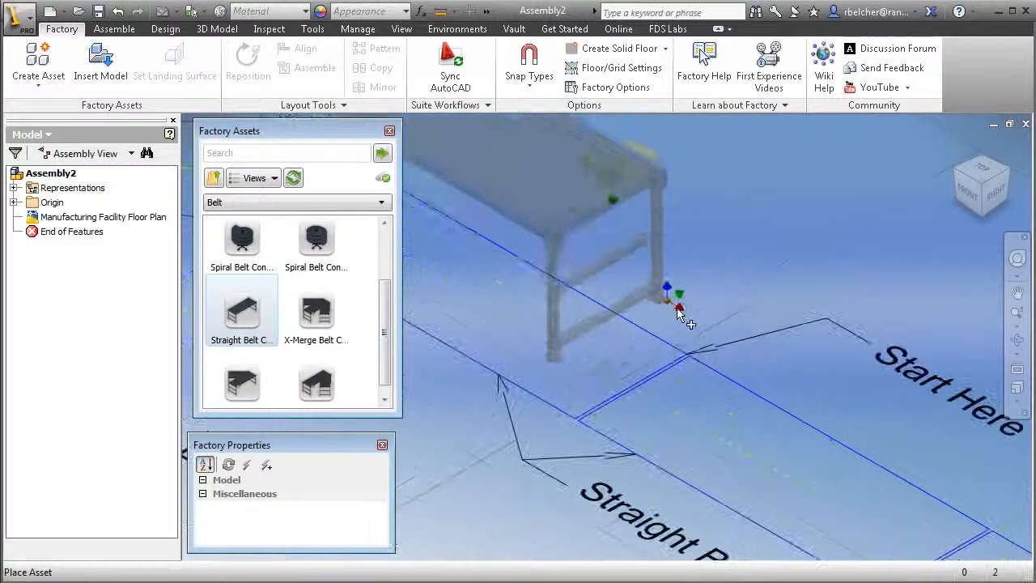
{"action": "left_click", "coordinate": [686, 356]}
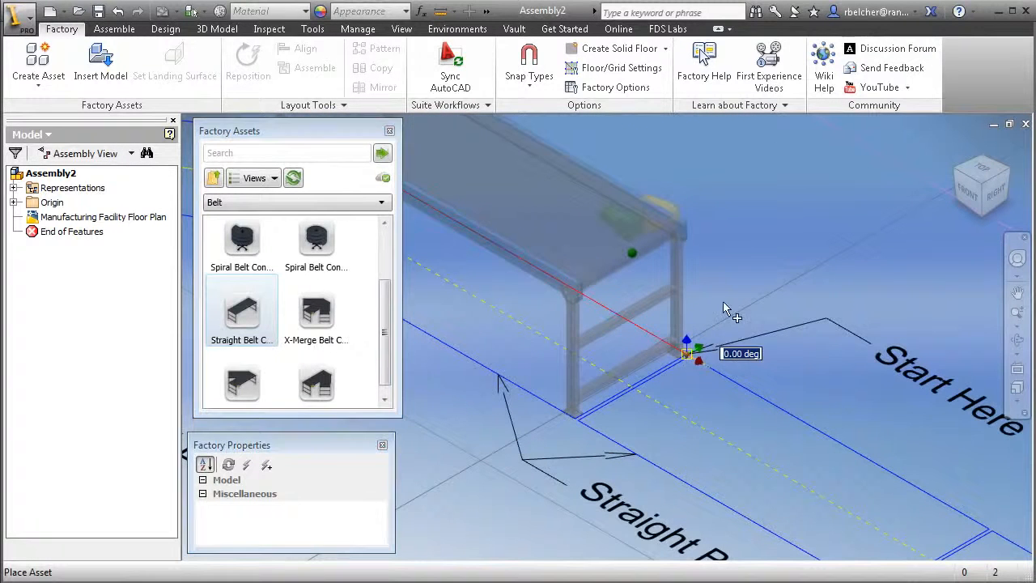
{"action": "left_click", "coordinate": [790, 387]}
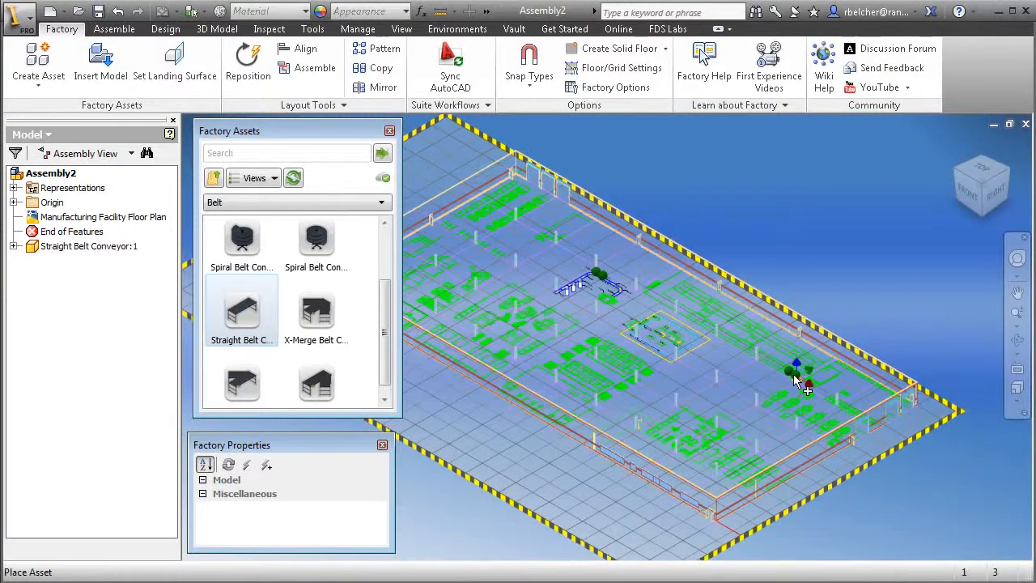
- Place a second Straight Belt Conveyor snapped to the end of the first one along the drawn line
{"action": "scroll", "coordinate": [797, 381], "scroll_direction": "up", "scroll_amount": 5}
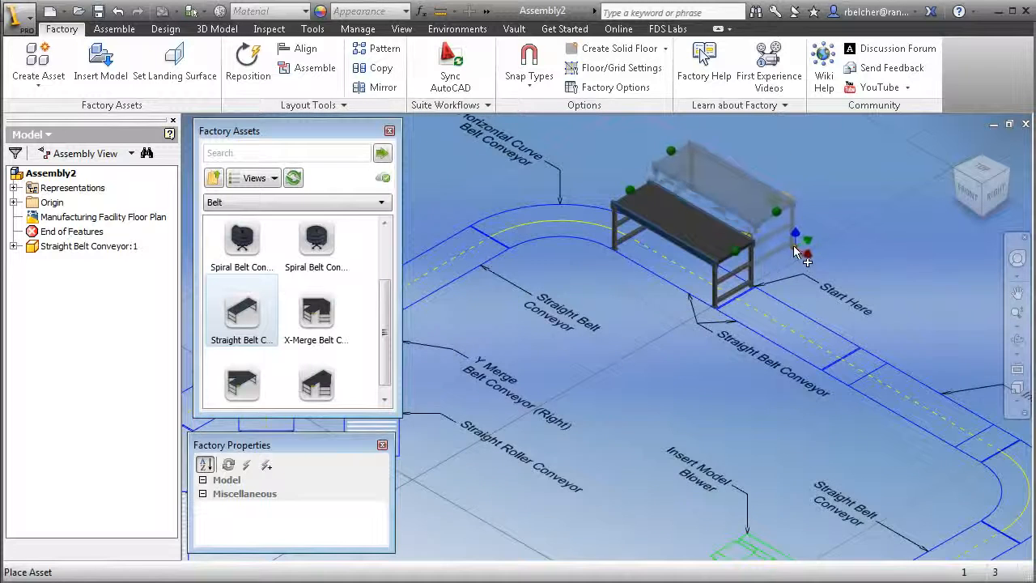
{"action": "middle_click_drag", "start_coordinate": [797, 253], "coordinate": [651, 278]}
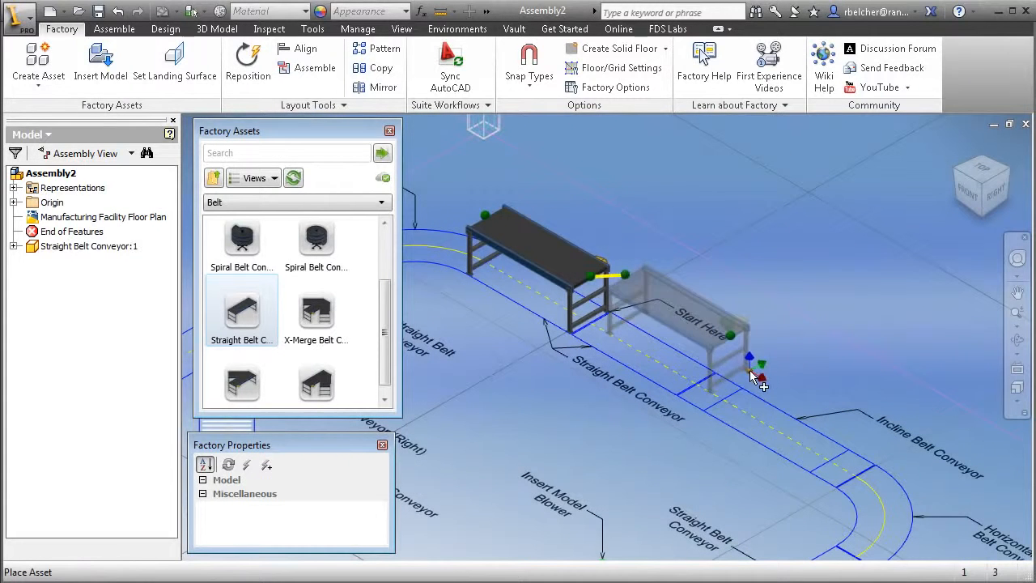
{"action": "left_click", "coordinate": [731, 377]}
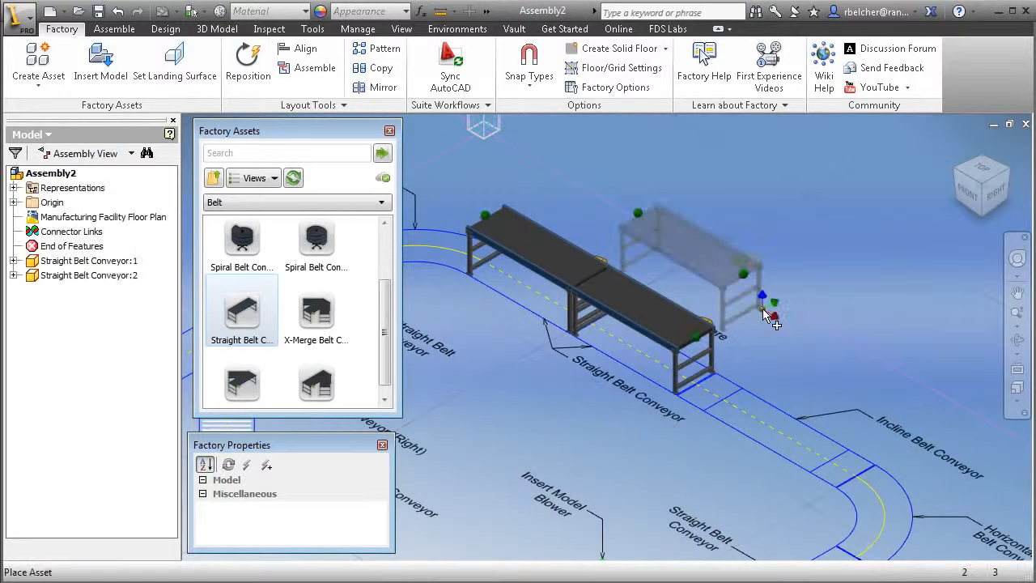
- Place a third, free-standing Straight Belt Conveyor in the open area behind the conveyor line and finish placing
{"action": "left_click", "coordinate": [805, 245]}
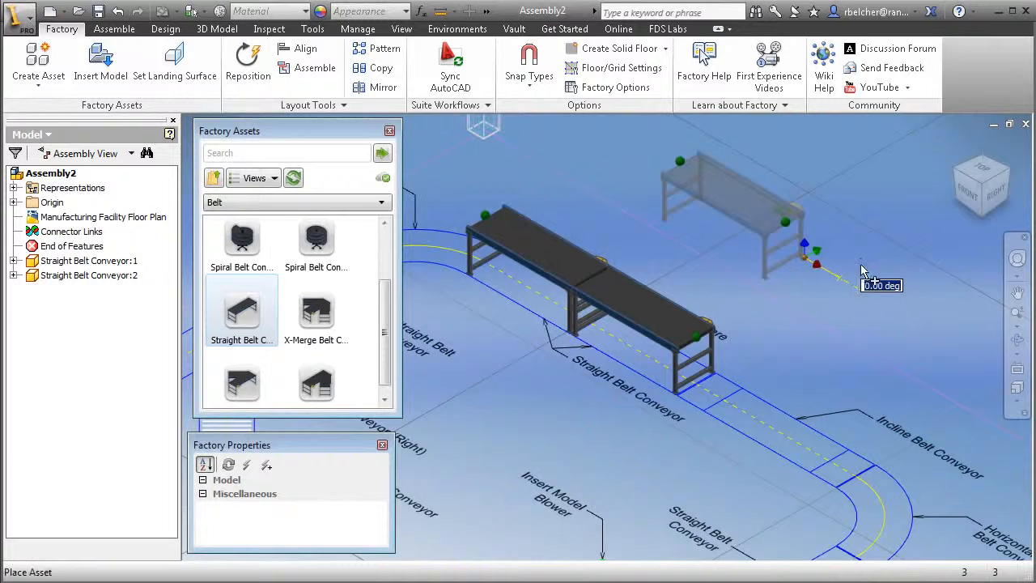
{"action": "left_click", "coordinate": [857, 257]}
{"action": "right_click", "coordinate": [869, 248]}
{"action": "key", "text": "Escape"}
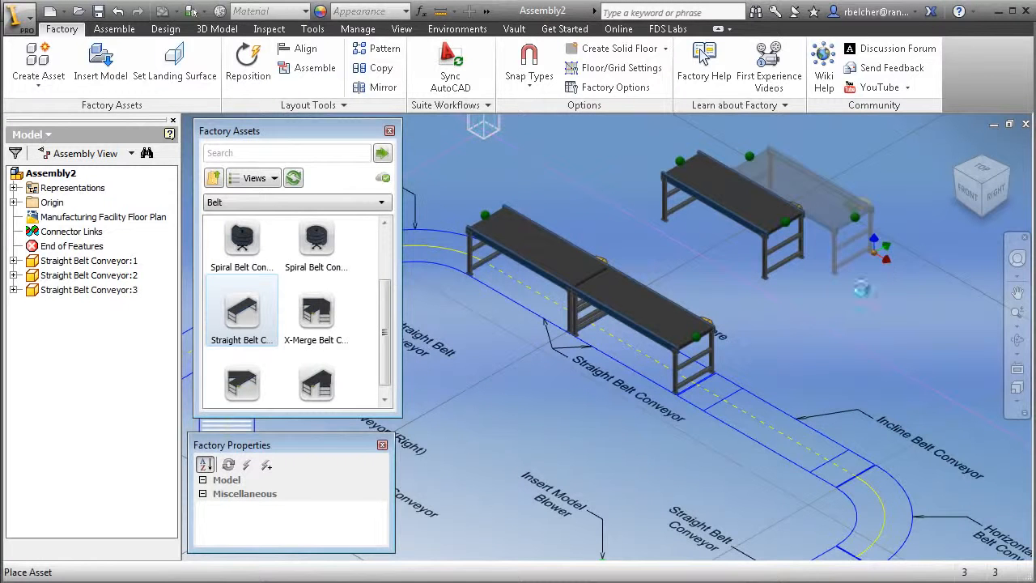
- Set the length of the free-standing straight belt conveyor to 20' in its factory properties
{"action": "middle_click_drag", "start_coordinate": [841, 244], "coordinate": [745, 285]}
{"action": "left_click", "coordinate": [678, 247]}
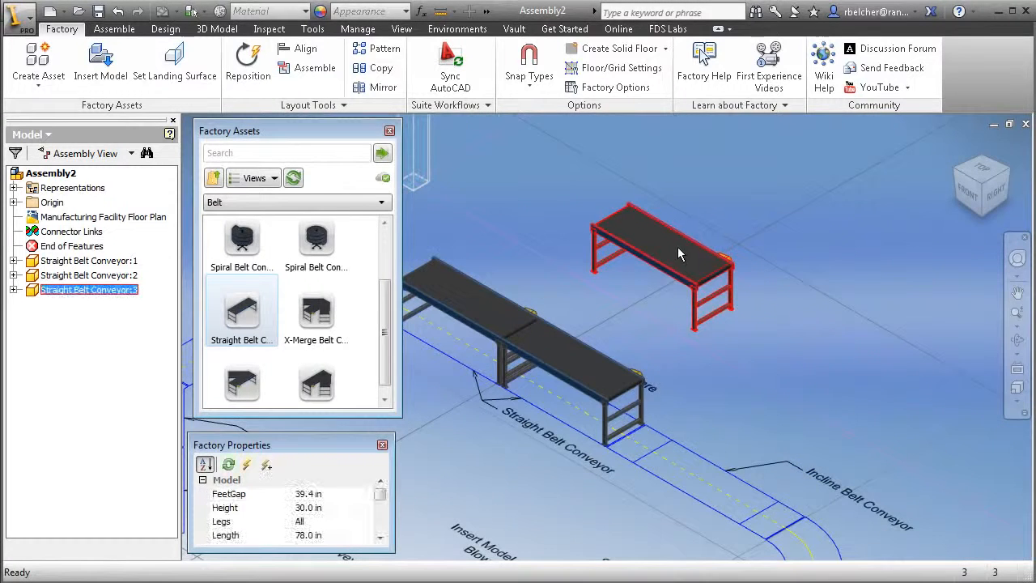
{"action": "left_click_drag", "start_coordinate": [259, 449], "coordinate": [267, 445]}
{"action": "mouse_move", "coordinate": [388, 491]}
{"action": "left_mouse_down"}
{"action": "mouse_move", "coordinate": [389, 509]}
{"action": "mouse_move", "coordinate": [389, 489]}
{"action": "left_mouse_up"}
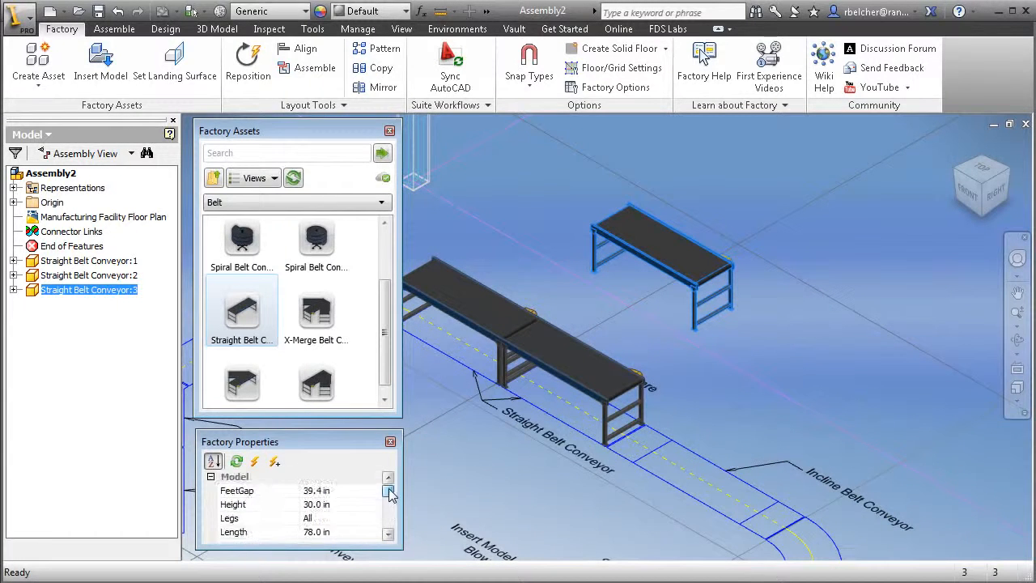
{"action": "left_click", "coordinate": [284, 532]}
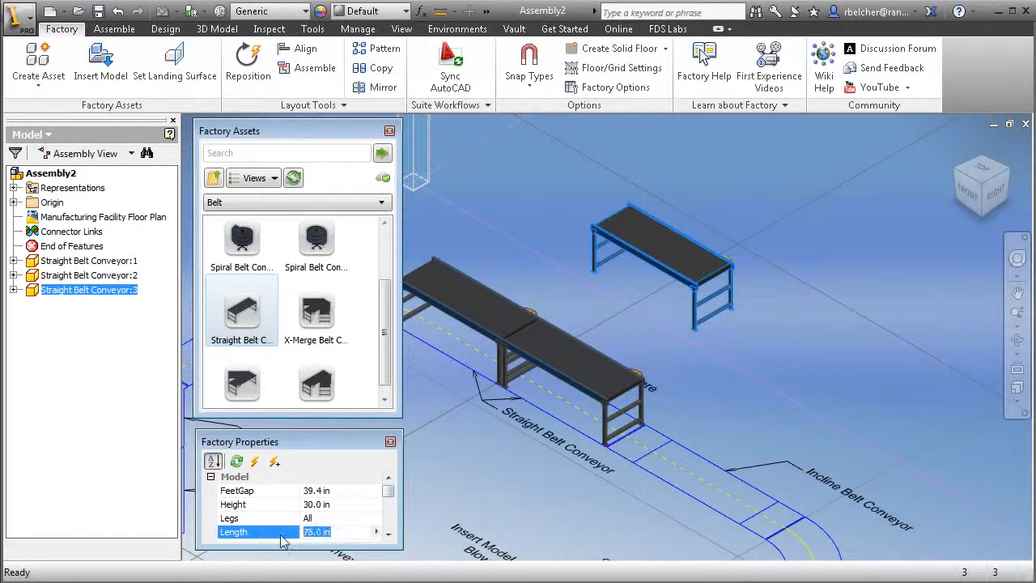
{"action": "type", "text": "20'"}
{"action": "key", "text": "Return"}
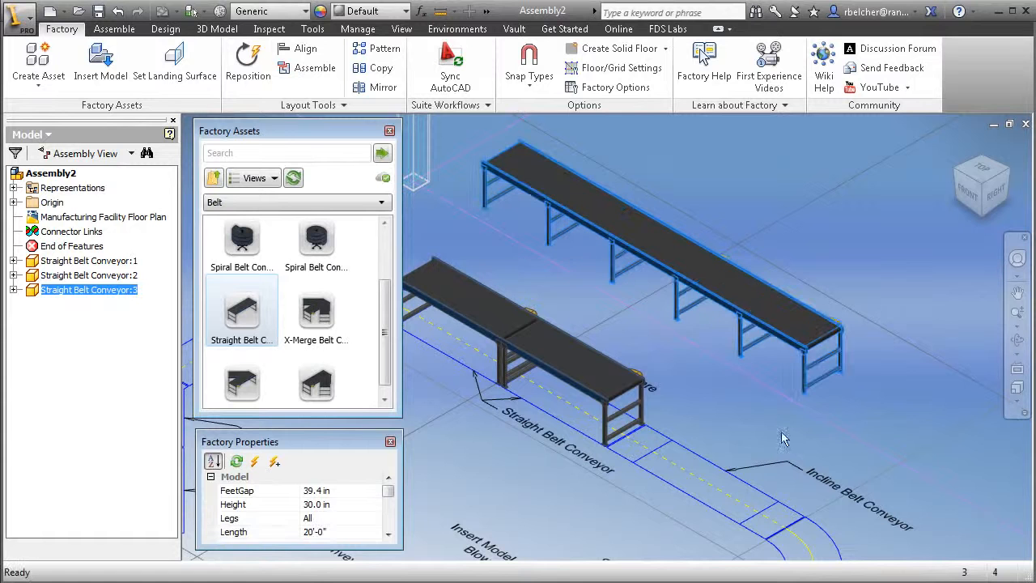
- Delete the free-standing straight belt conveyor from the layout
{"action": "left_click", "coordinate": [705, 415]}
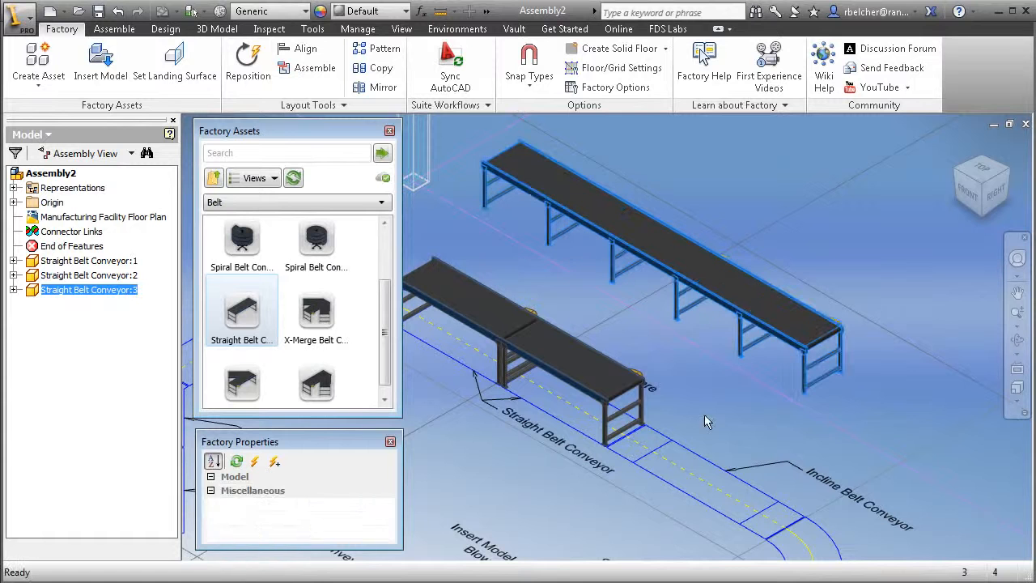
{"action": "left_click", "coordinate": [718, 294]}
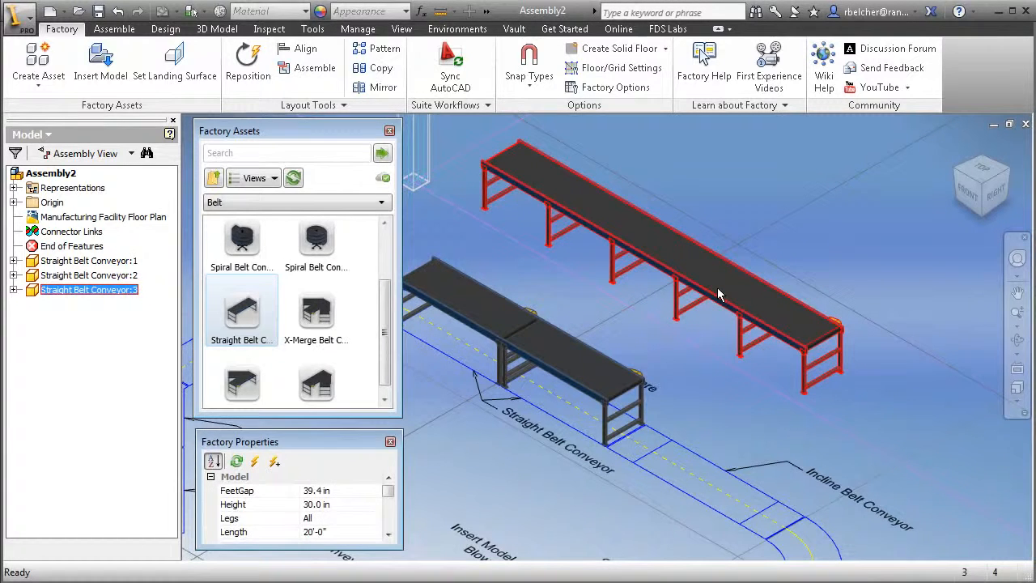
{"action": "key", "text": "Delete"}
- Place an Inclined Belt Conveyor connected to the end of the second straight conveyor, over the Incline Belt Conveyor outline
{"action": "middle_click_drag", "start_coordinate": [767, 407], "coordinate": [693, 221]}
{"action": "scroll", "coordinate": [384, 324], "scroll_direction": "up", "scroll_amount": 3}
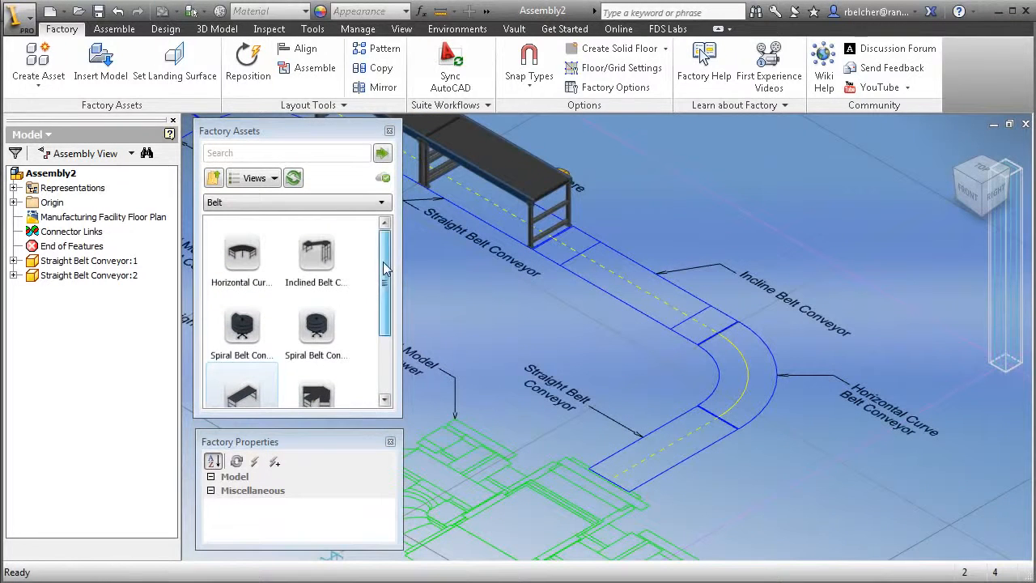
{"action": "left_click_drag", "start_coordinate": [798, 251], "coordinate": [740, 323]}
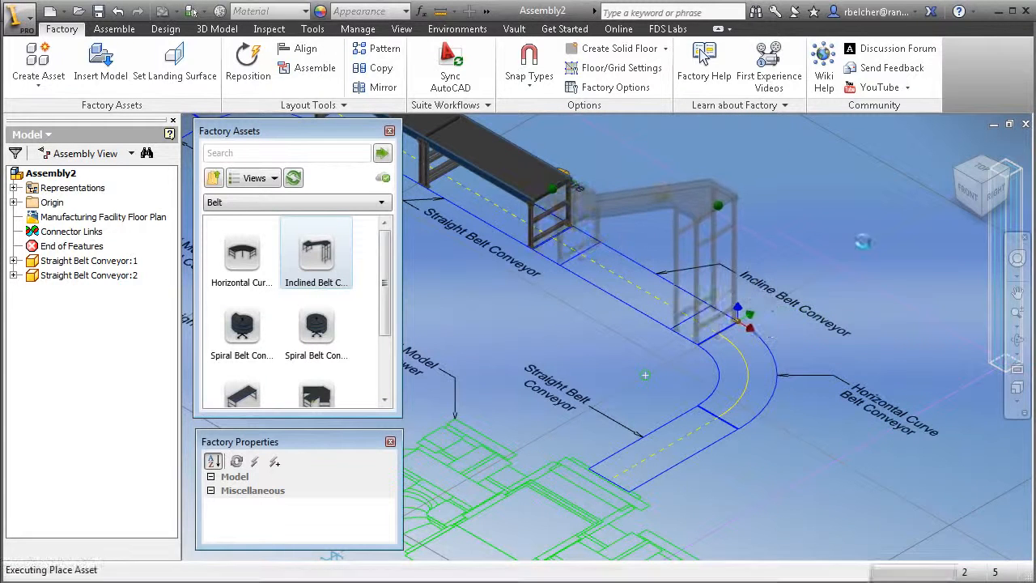
{"action": "right_click", "coordinate": [820, 221]}
{"action": "left_click", "coordinate": [841, 222]}
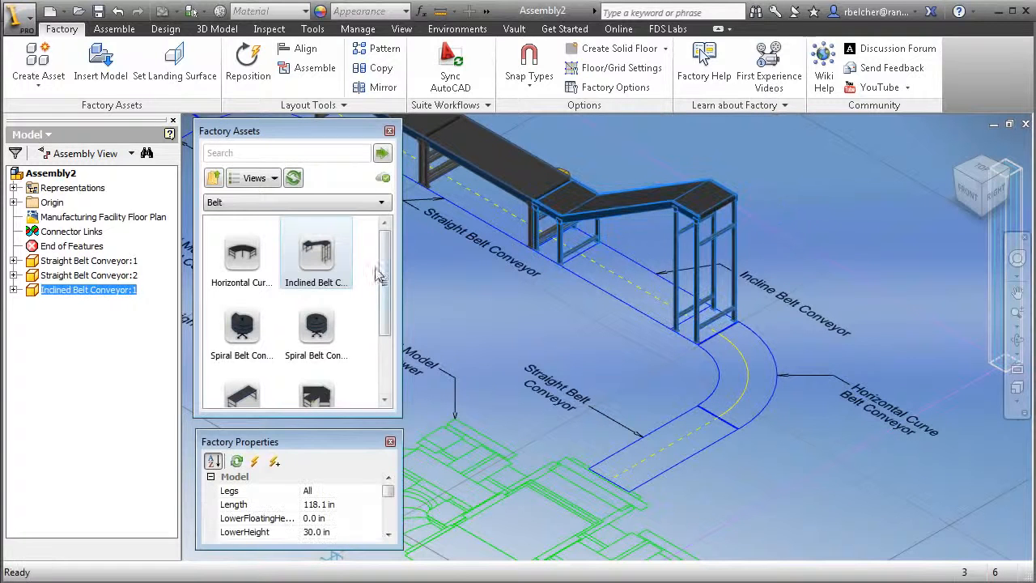
- Place a Horizontal Curve Belt Conveyor connected to the raised end of the inclined conveyor
{"action": "left_click_drag", "start_coordinate": [826, 233], "coordinate": [872, 234]}
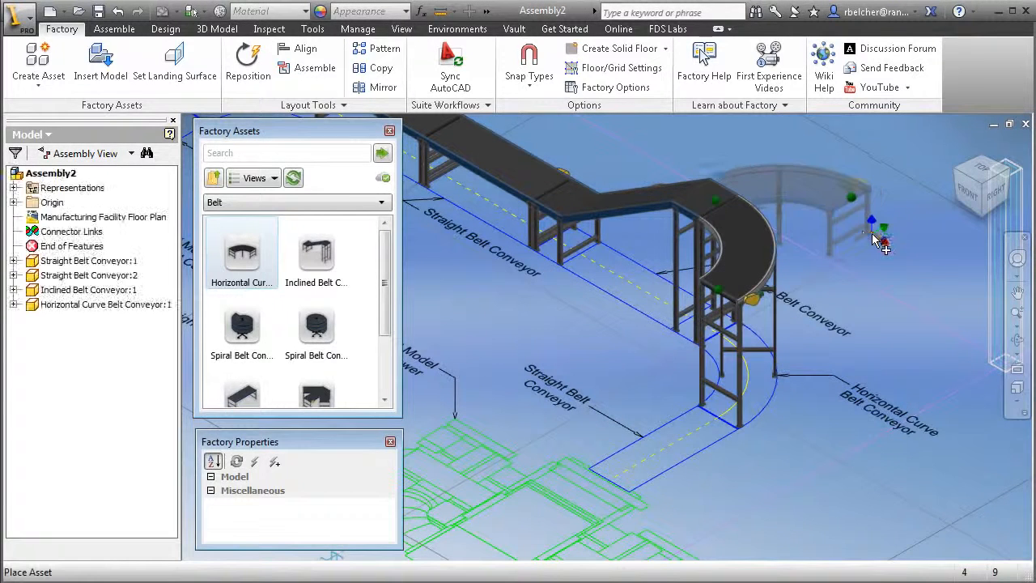
{"action": "right_click", "coordinate": [848, 214]}
{"action": "left_click", "coordinate": [870, 223]}
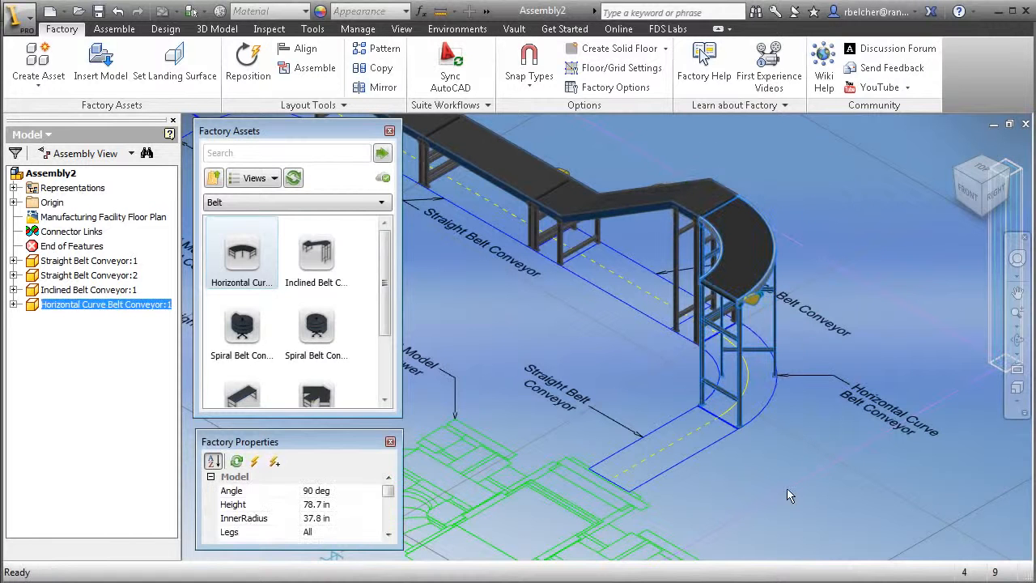
- Place a Straight Belt Conveyor connected to the free end of the raised horizontal curve conveyor
{"action": "scroll", "coordinate": [386, 300], "scroll_direction": "down", "scroll_amount": 2}
{"action": "left_click_drag", "start_coordinate": [243, 336], "coordinate": [858, 293]}
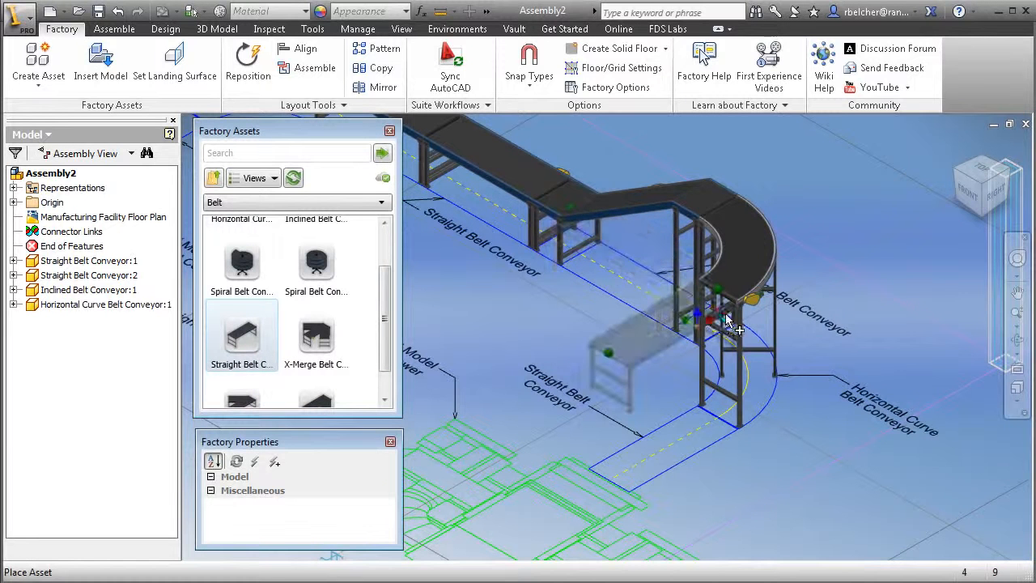
{"action": "left_click", "coordinate": [872, 245]}
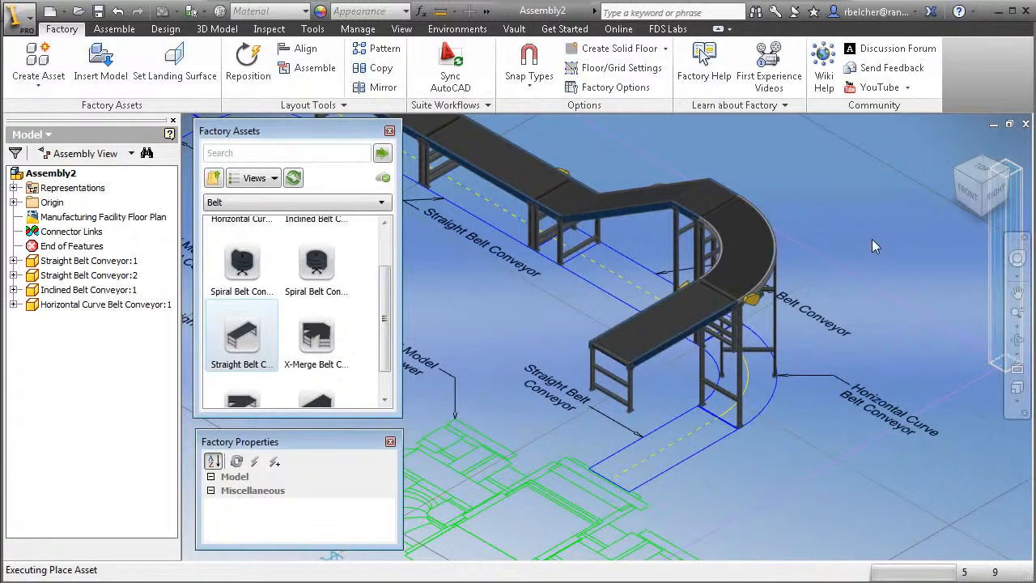
{"action": "right_click", "coordinate": [839, 228]}
{"action": "left_click", "coordinate": [856, 216]}
- Place a Horizontal Curve Belt Conveyor connected to the free end of the first straight conveyor, over its floor plan outline
{"action": "middle_click_drag", "start_coordinate": [421, 162], "coordinate": [712, 328]}
{"action": "scroll", "coordinate": [548, 225], "scroll_direction": "up", "scroll_amount": 2}
{"action": "scroll", "coordinate": [486, 275], "scroll_direction": "down", "scroll_amount": 1}
{"action": "middle_click_drag", "start_coordinate": [455, 304], "coordinate": [447, 248]}
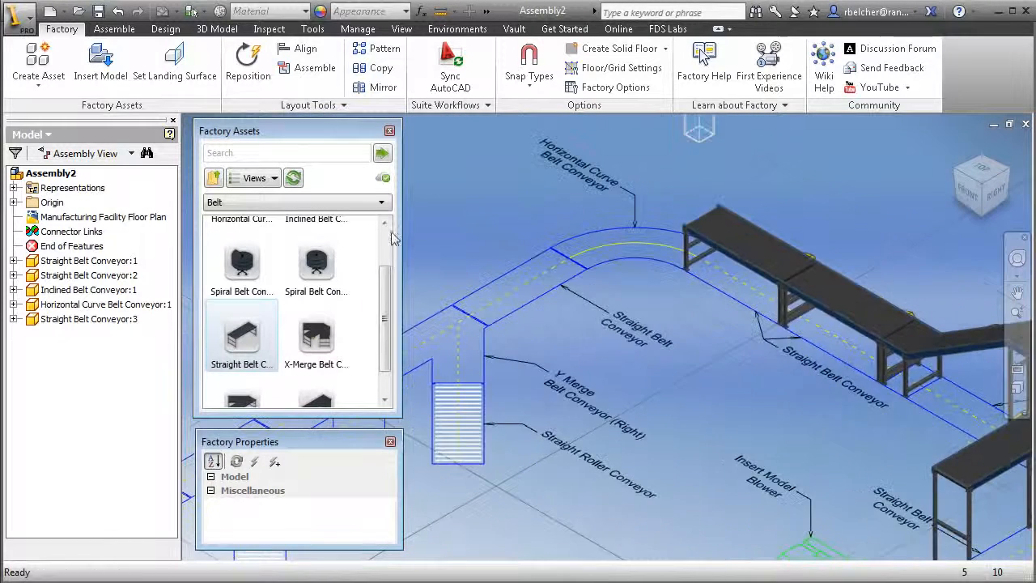
{"action": "left_click_drag", "start_coordinate": [387, 303], "coordinate": [386, 262]}
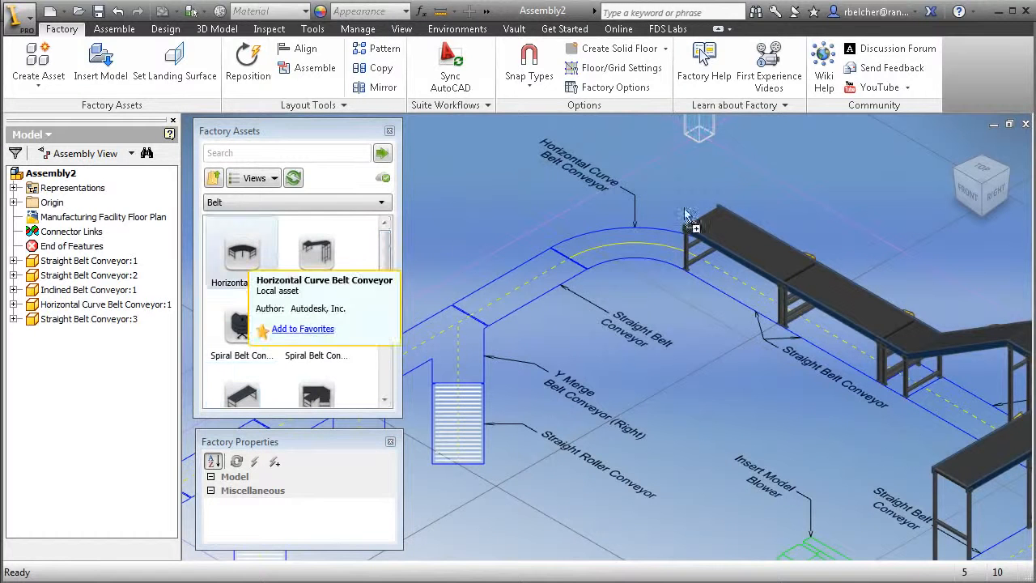
{"action": "left_click_drag", "start_coordinate": [716, 214], "coordinate": [518, 196]}
{"action": "right_click", "coordinate": [496, 191]}
{"action": "left_click", "coordinate": [525, 197]}
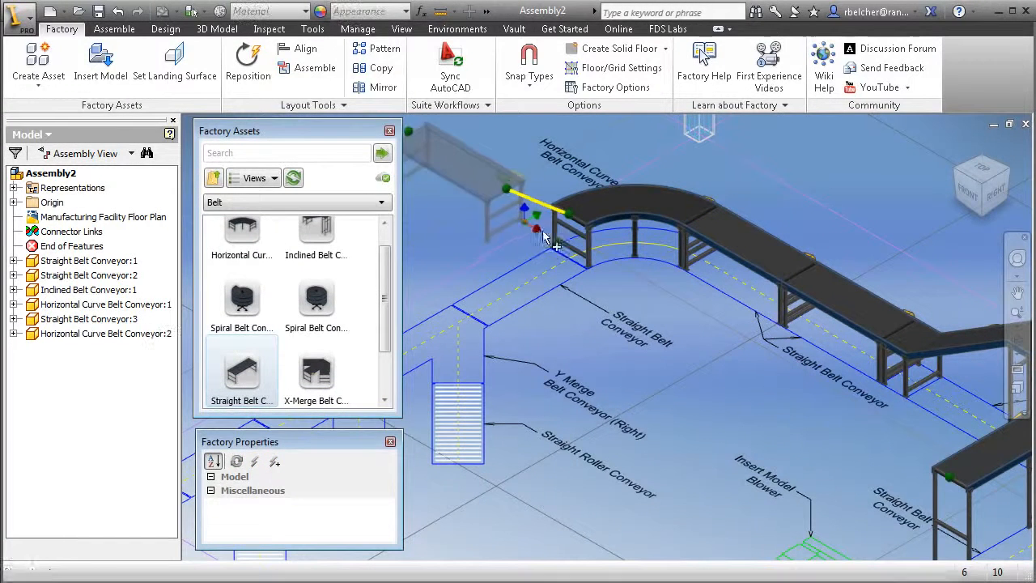
- Place a Straight Belt Conveyor connected to the new curve, plus a free-standing one rotated 90 degrees beside the Y-merge outlines
{"action": "left_click", "coordinate": [583, 251]}
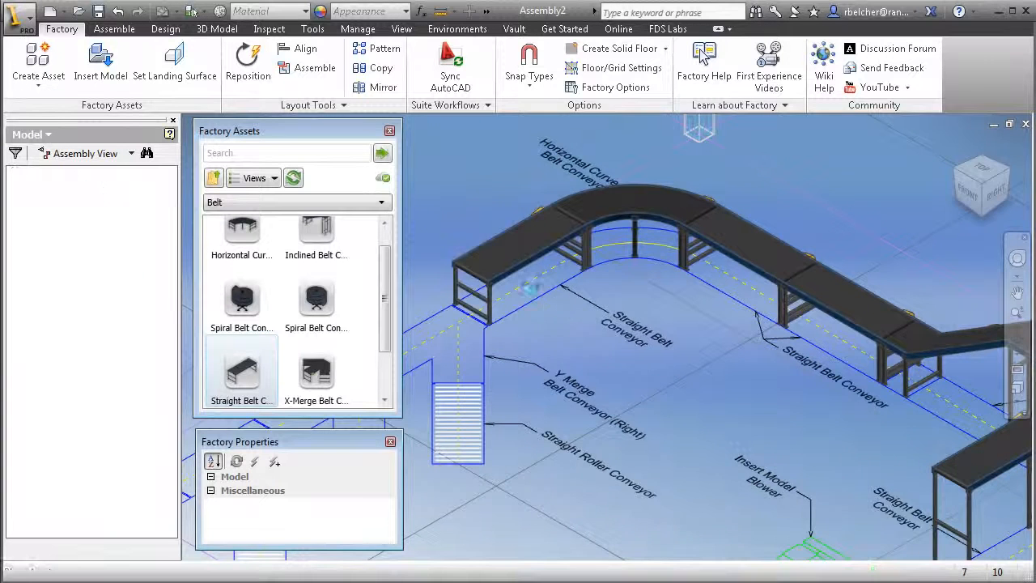
{"action": "scroll", "coordinate": [485, 214], "scroll_direction": "down", "scroll_amount": 3}
{"action": "middle_click_drag", "start_coordinate": [479, 215], "coordinate": [727, 213]}
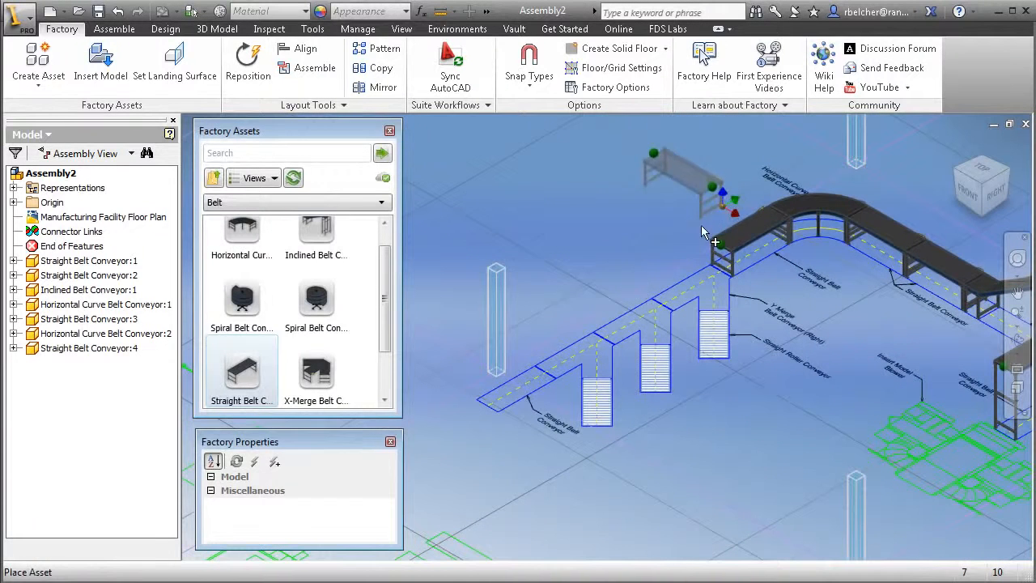
{"action": "left_click", "coordinate": [593, 281]}
{"action": "left_click", "coordinate": [607, 283]}
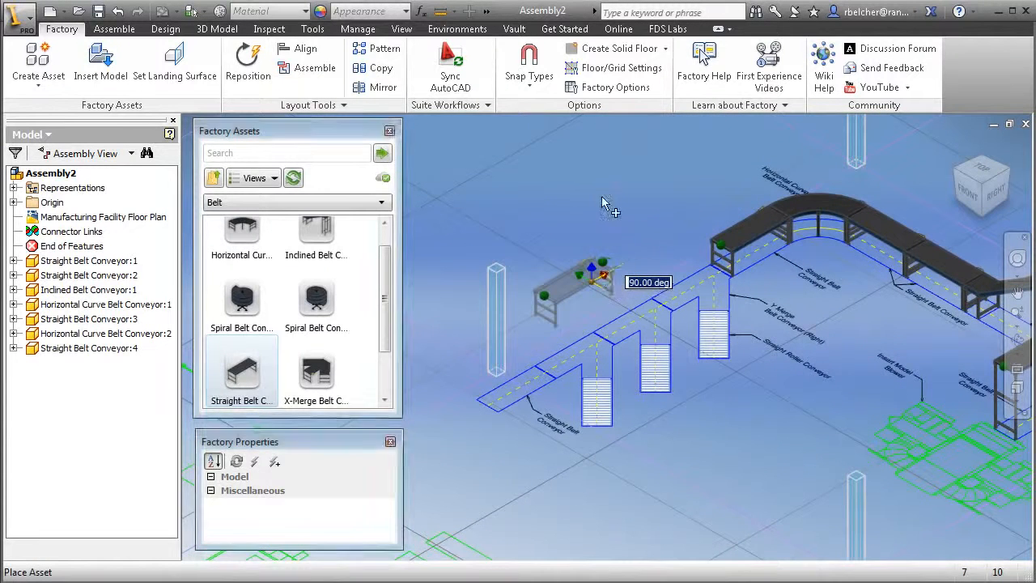
{"action": "right_click", "coordinate": [554, 213]}
{"action": "left_click", "coordinate": [576, 213]}
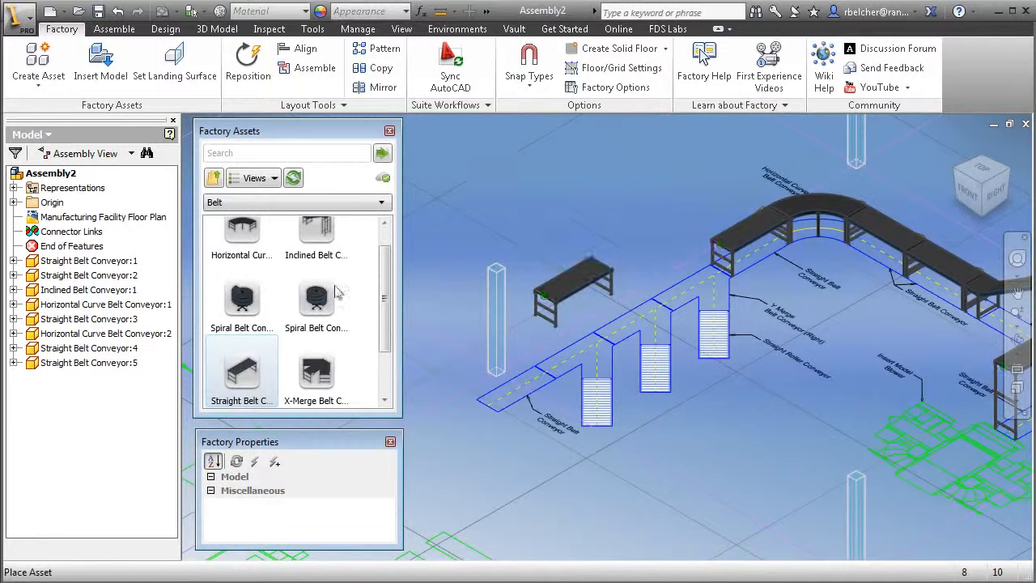
- Place three Y-Merge Belt Conveyor (Right) assets connected in series from the straight conveyor's end, over the Y-merge outlines
{"action": "scroll", "coordinate": [388, 374], "scroll_direction": "down", "scroll_amount": 1}
{"action": "left_click", "coordinate": [316, 374]}
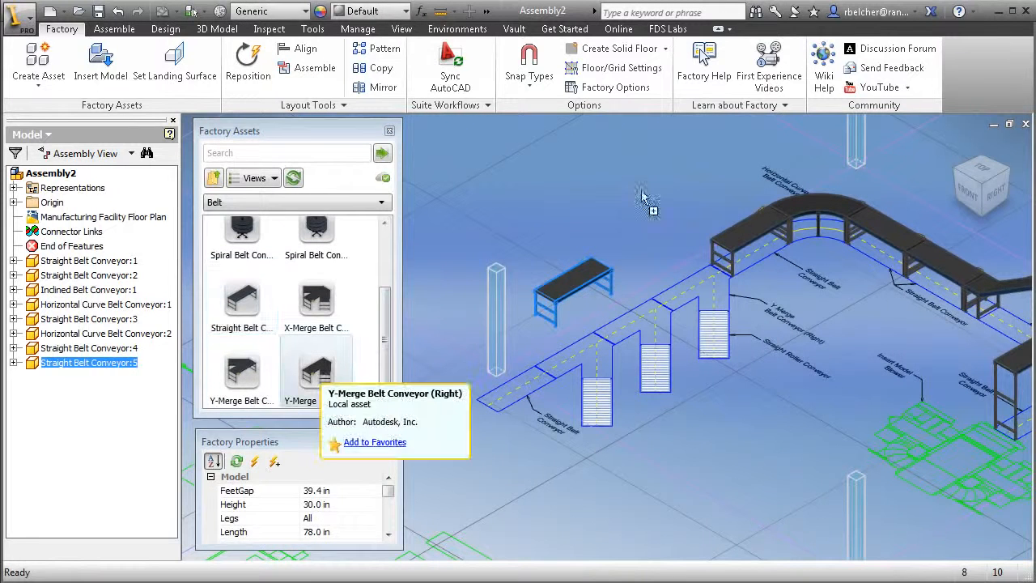
{"action": "scroll", "coordinate": [668, 300], "scroll_direction": "up", "scroll_amount": 3}
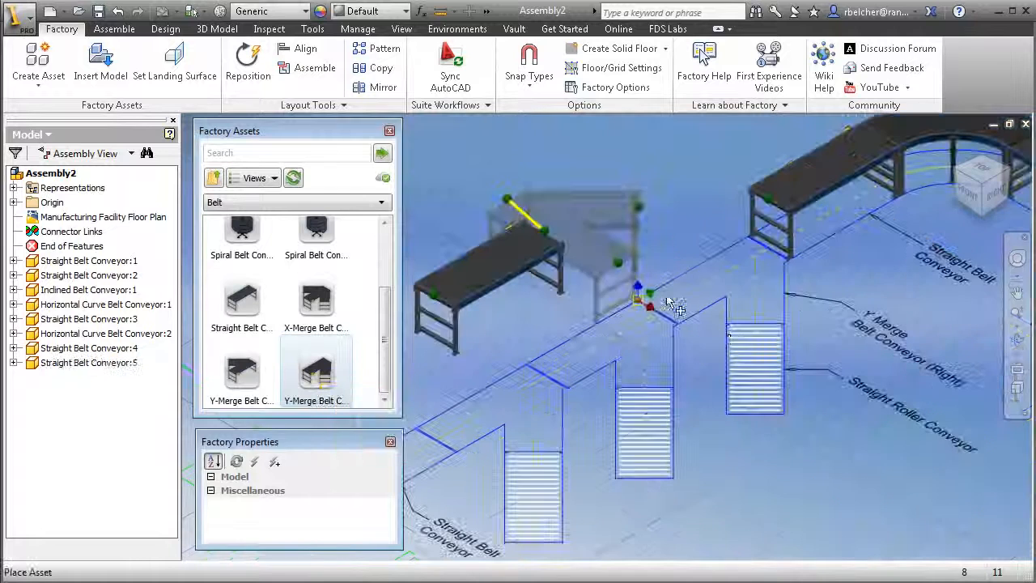
{"action": "left_click", "coordinate": [678, 317]}
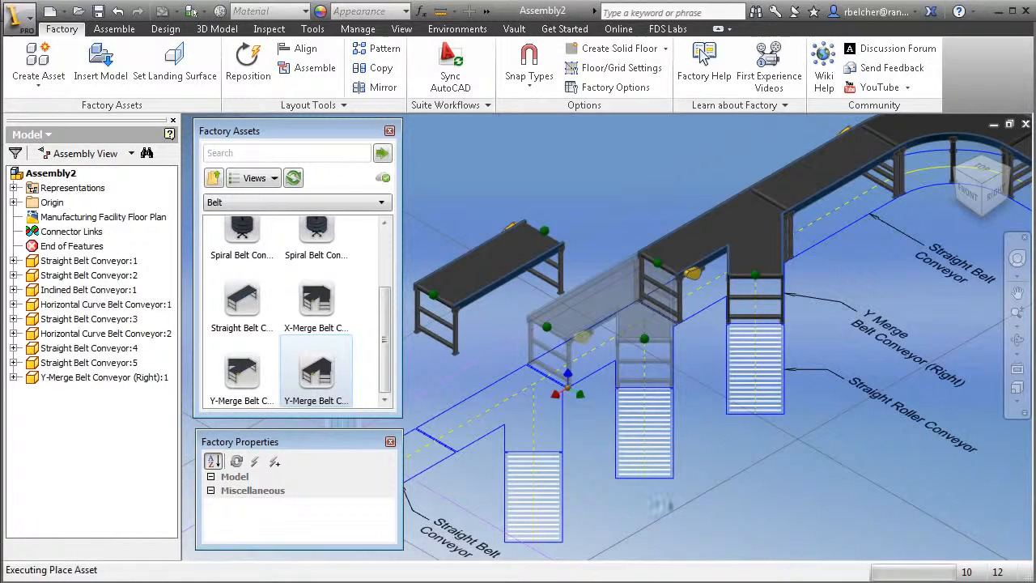
{"action": "left_click", "coordinate": [640, 518]}
{"action": "middle_click_drag", "start_coordinate": [642, 485], "coordinate": [784, 361]}
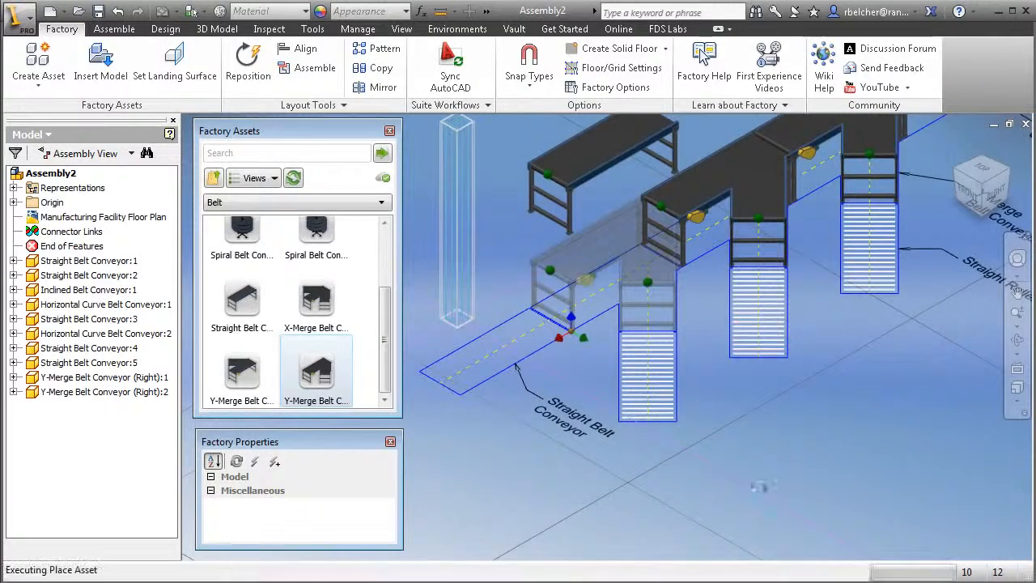
{"action": "left_click", "coordinate": [759, 443]}
{"action": "right_click", "coordinate": [837, 428]}
{"action": "left_click", "coordinate": [862, 437]}
- Move the free-standing straight belt conveyor onto its outline, connected to the end of the last Y-merge conveyor
{"action": "middle_click_drag", "start_coordinate": [859, 458], "coordinate": [863, 506]}
{"action": "left_click", "coordinate": [585, 228]}
{"action": "left_click", "coordinate": [518, 251]}
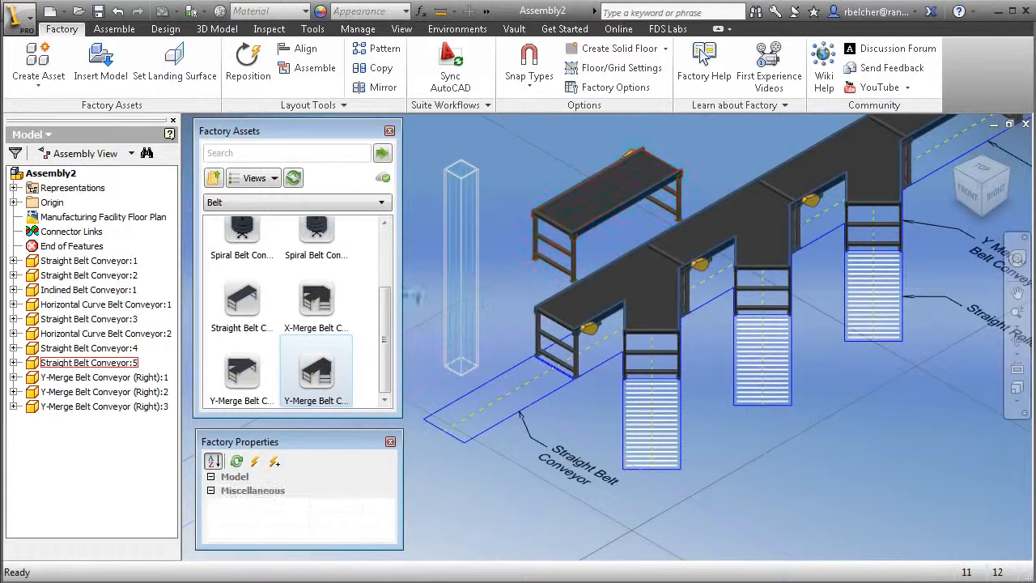
{"action": "left_click_drag", "start_coordinate": [459, 430], "coordinate": [538, 350]}
{"action": "left_click", "coordinate": [864, 486]}
- Place three Straight Roller Conveyor assets from the Roller category, one connected to each Y-merge branch
{"action": "middle_click_drag", "start_coordinate": [911, 431], "coordinate": [793, 378]}
{"action": "left_click", "coordinate": [216, 179]}
{"action": "scroll", "coordinate": [383, 291], "scroll_direction": "up", "scroll_amount": 3}
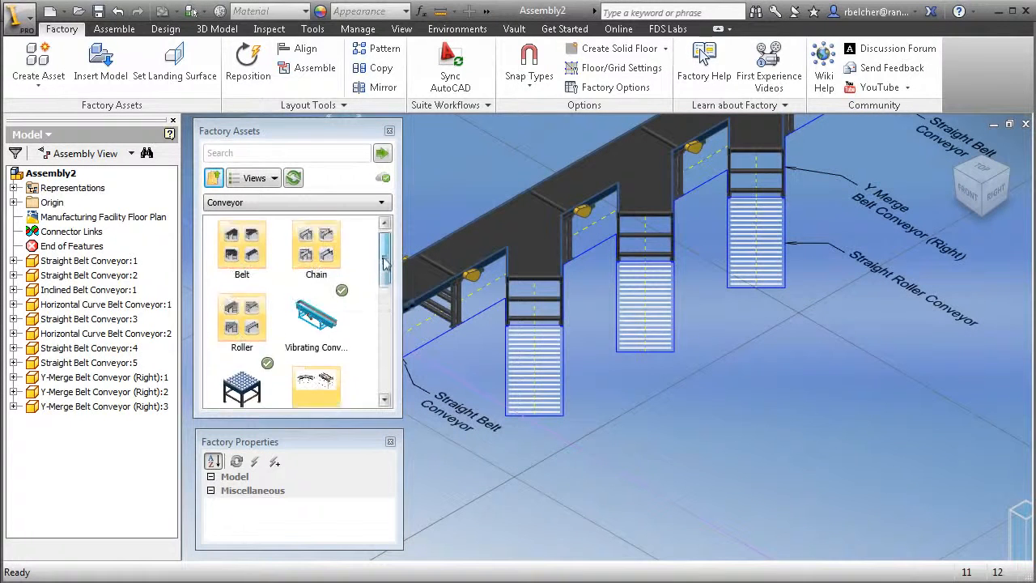
{"action": "double_click", "coordinate": [243, 320]}
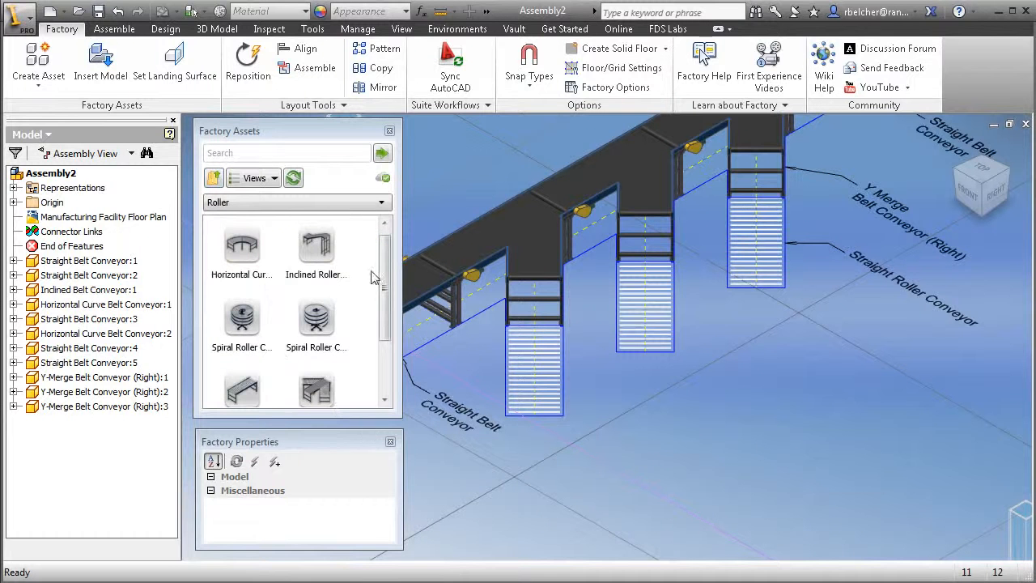
{"action": "scroll", "coordinate": [383, 270], "scroll_direction": "down", "scroll_amount": 1}
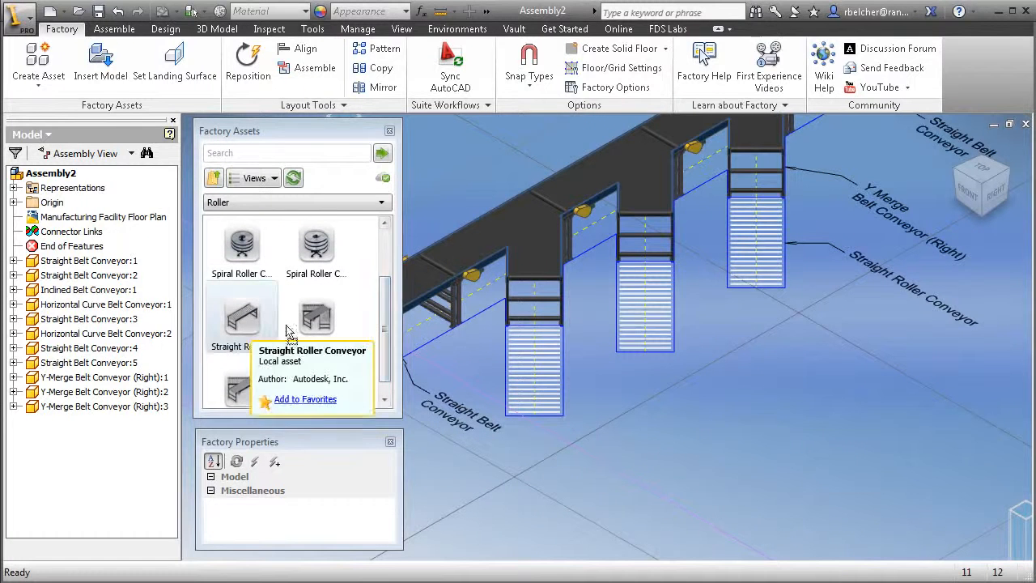
{"action": "left_click", "coordinate": [242, 328]}
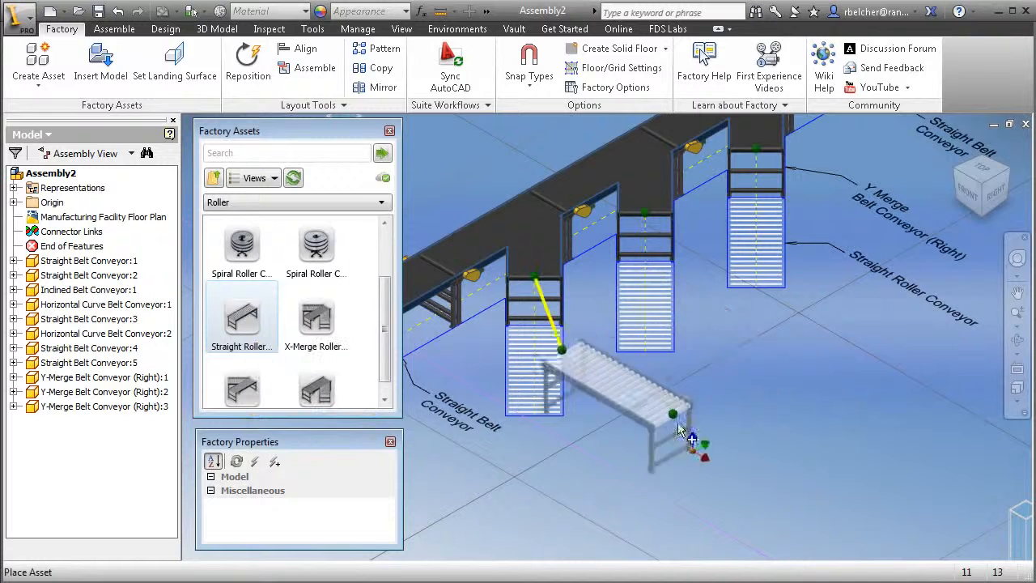
{"action": "left_click", "coordinate": [660, 387]}
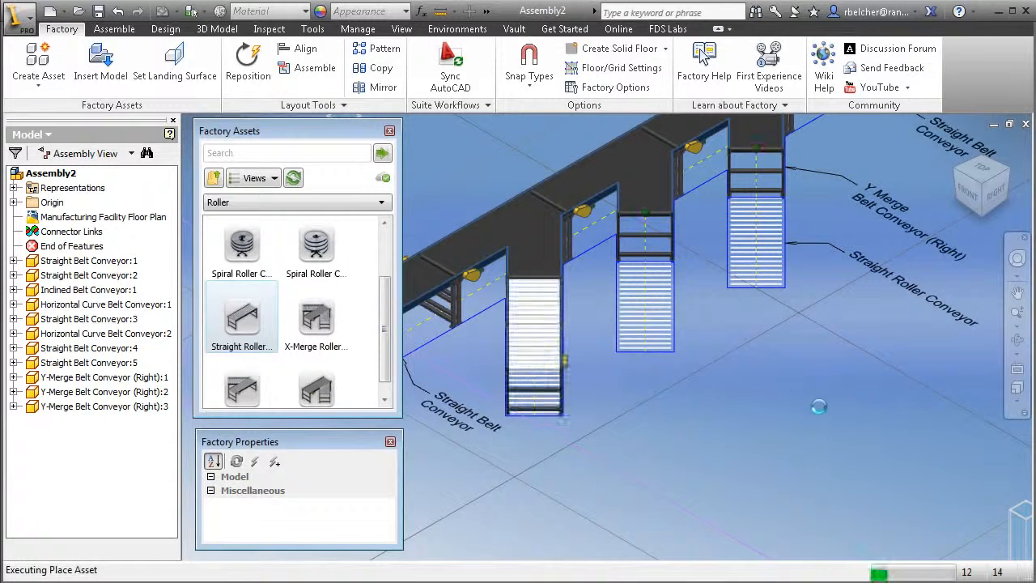
{"action": "left_click", "coordinate": [760, 320]}
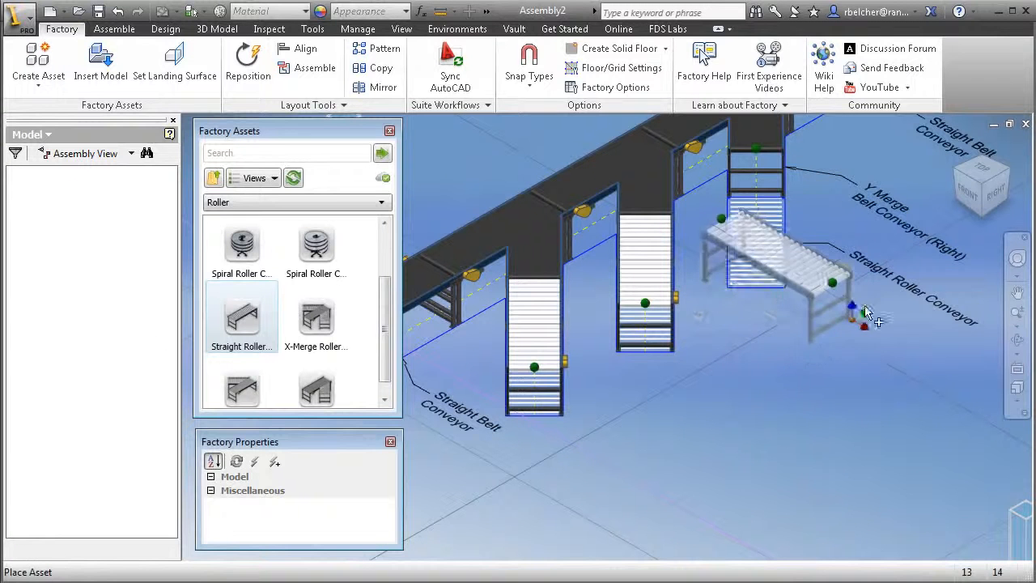
{"action": "left_click", "coordinate": [884, 267]}
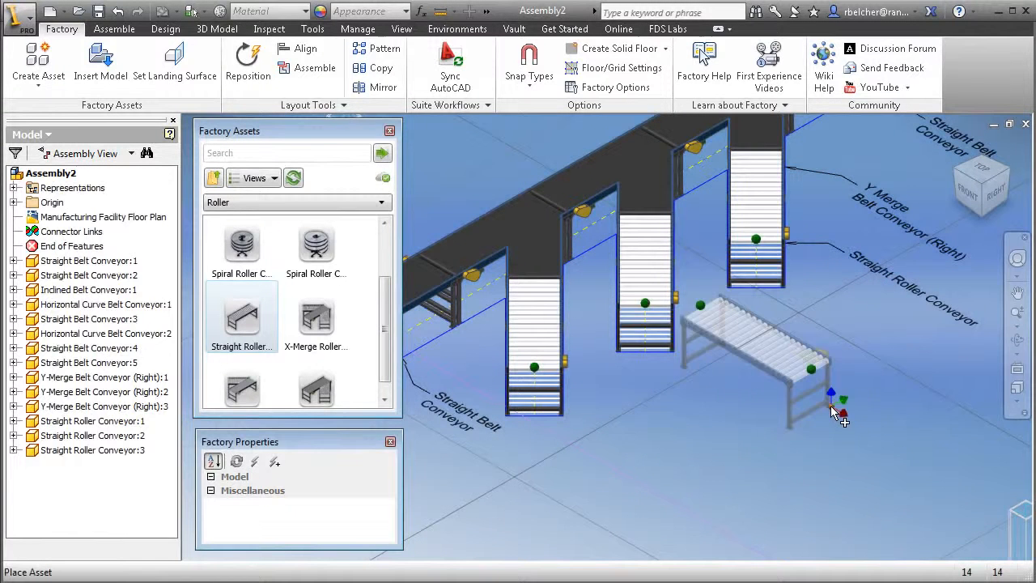
{"action": "right_click", "coordinate": [832, 424]}
{"action": "left_click", "coordinate": [854, 430]}
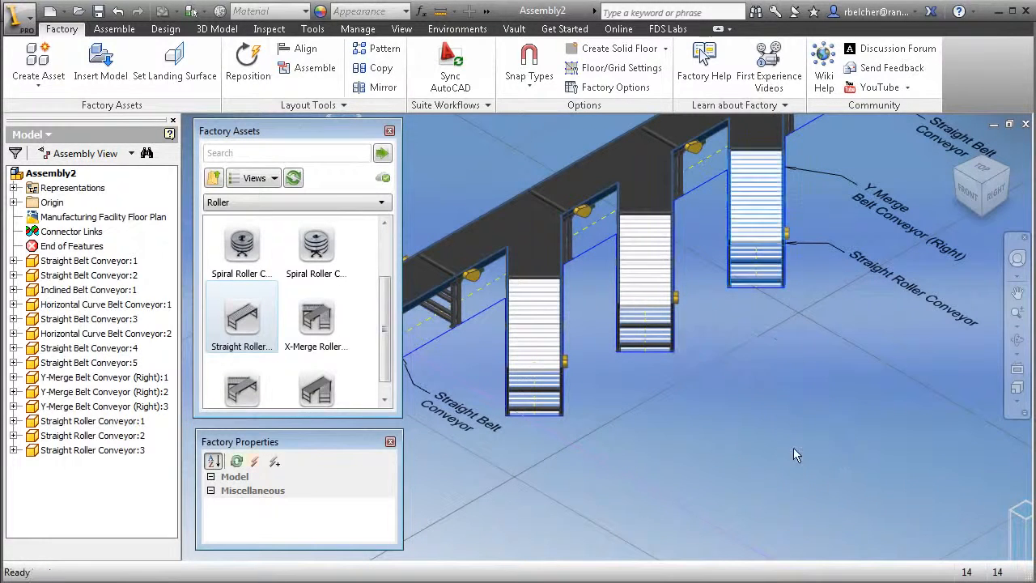
- Check the supported file types for inserting a model and open Blower from the Expanded Demo folder for placement
{"action": "scroll", "coordinate": [818, 453], "scroll_direction": "down", "scroll_amount": 3}
{"action": "middle_click_drag", "start_coordinate": [842, 419], "coordinate": [578, 375]}
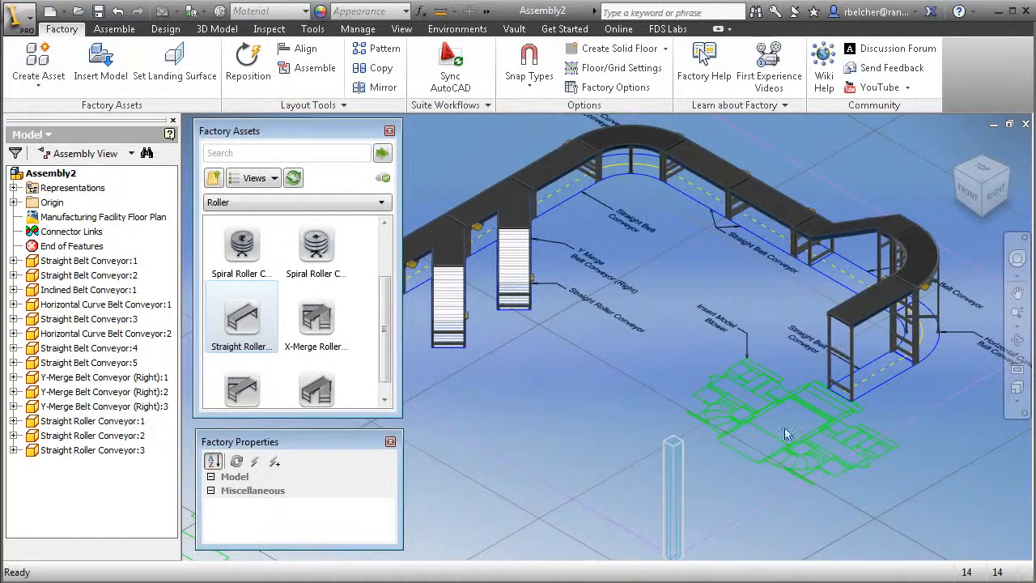
{"action": "middle_click_drag", "start_coordinate": [874, 474], "coordinate": [768, 398]}
{"action": "scroll", "coordinate": [773, 366], "scroll_direction": "up", "scroll_amount": 3}
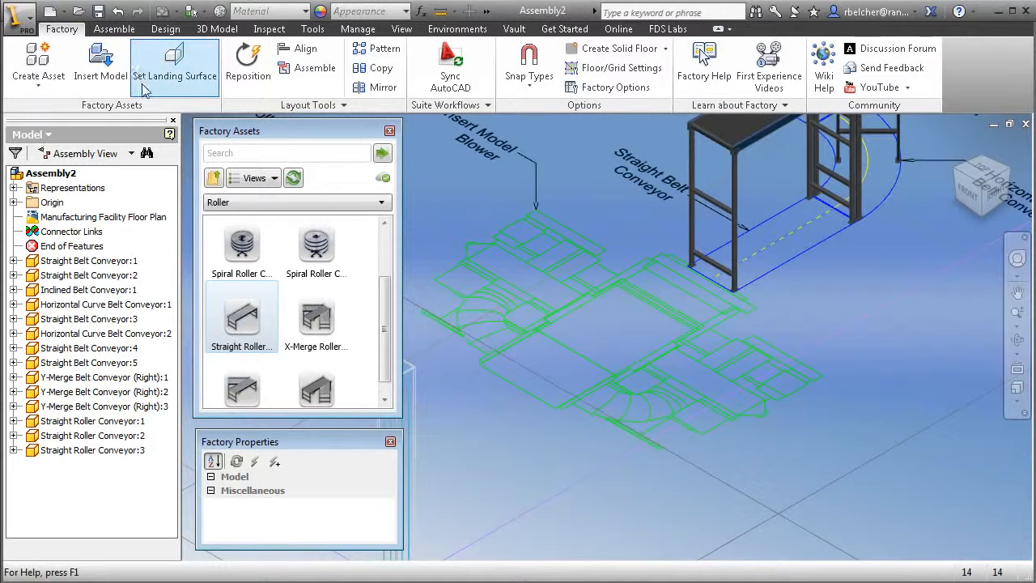
{"action": "left_click", "coordinate": [104, 63]}
{"action": "left_click_drag", "start_coordinate": [515, 141], "coordinate": [421, 51]}
{"action": "left_click", "coordinate": [492, 308]}
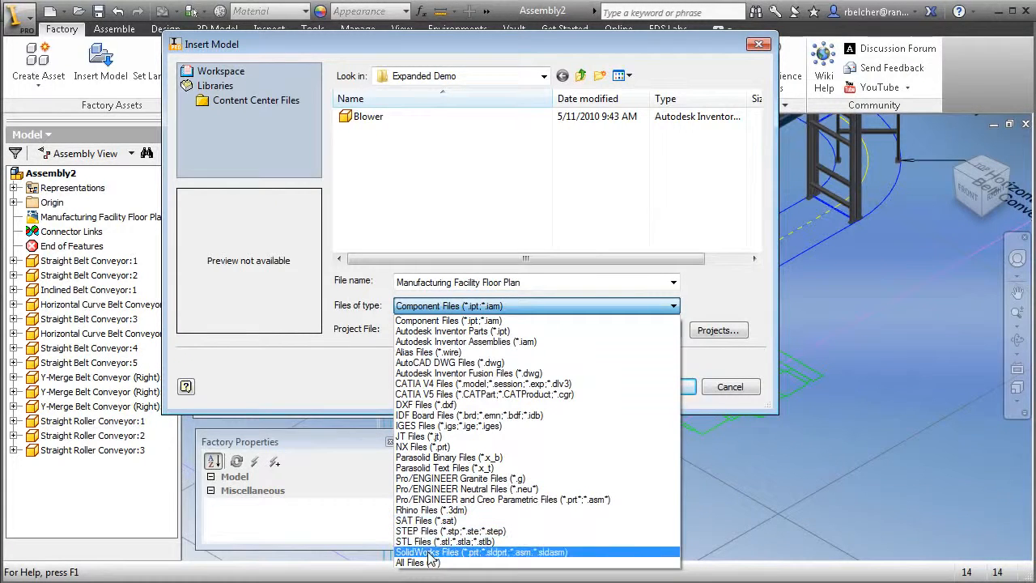
{"action": "left_click", "coordinate": [743, 308]}
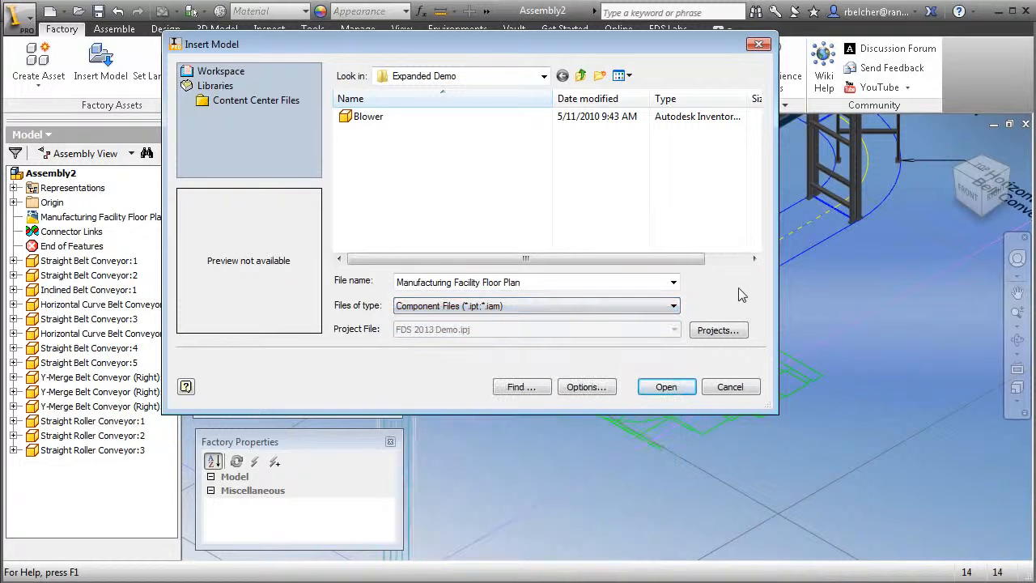
{"action": "left_click", "coordinate": [368, 118]}
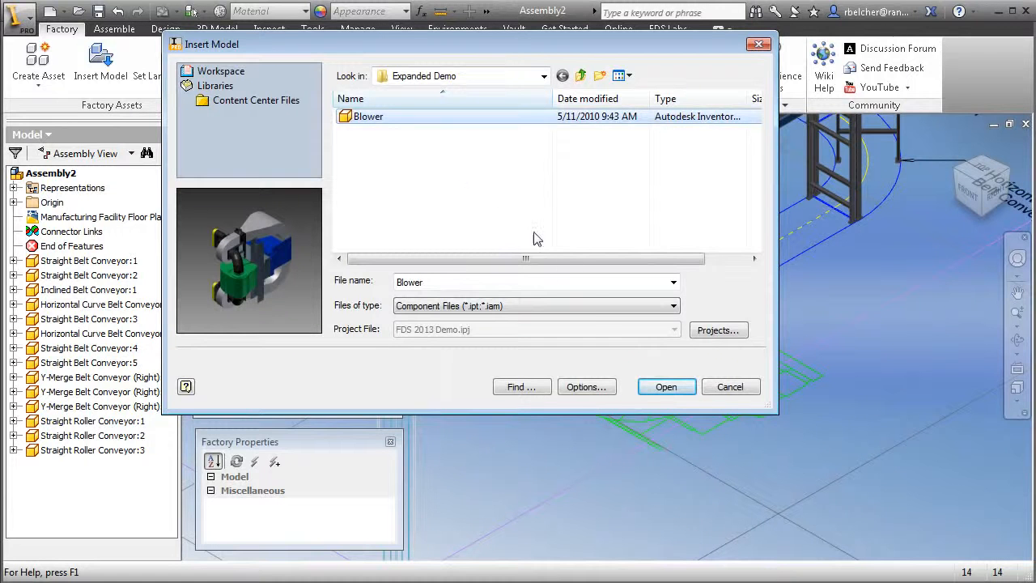
{"action": "left_click", "coordinate": [676, 392]}
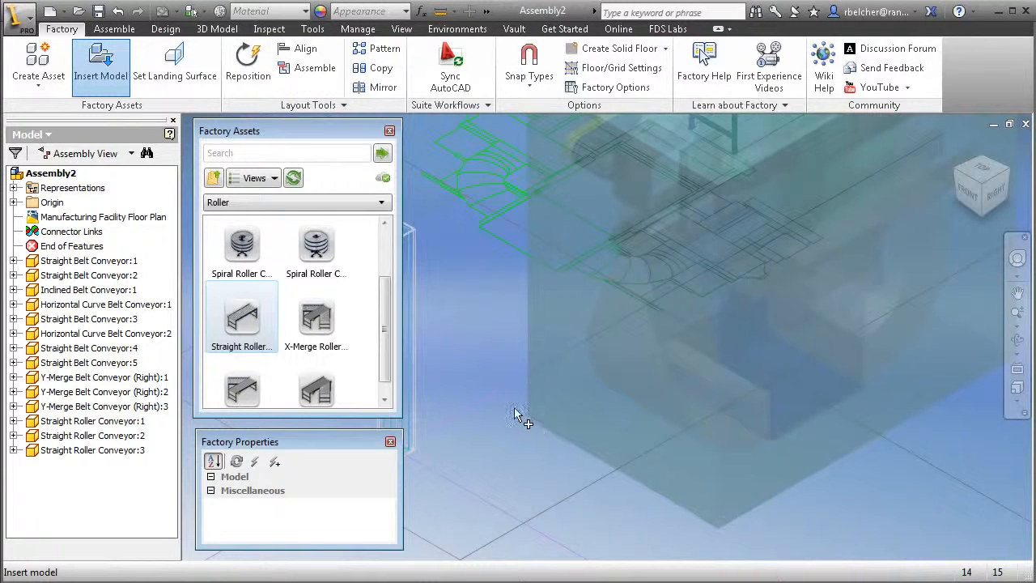
- Place one Blower model beside its green floor plan outline using the XY base plane, after trying the ZX and YZ orientations
{"action": "left_click", "coordinate": [530, 415]}
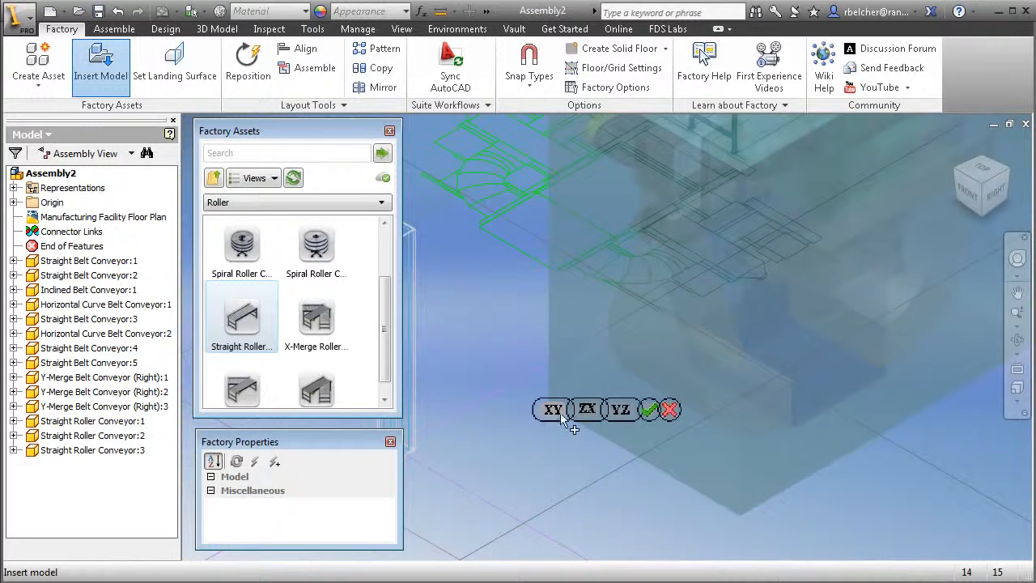
{"action": "left_click", "coordinate": [588, 413]}
{"action": "left_click", "coordinate": [620, 415]}
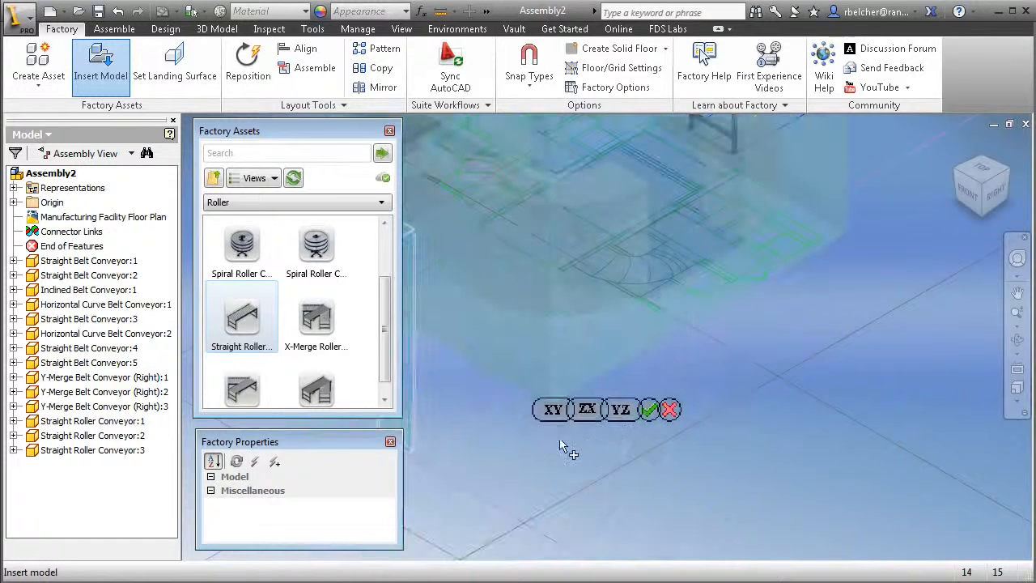
{"action": "left_click", "coordinate": [555, 412]}
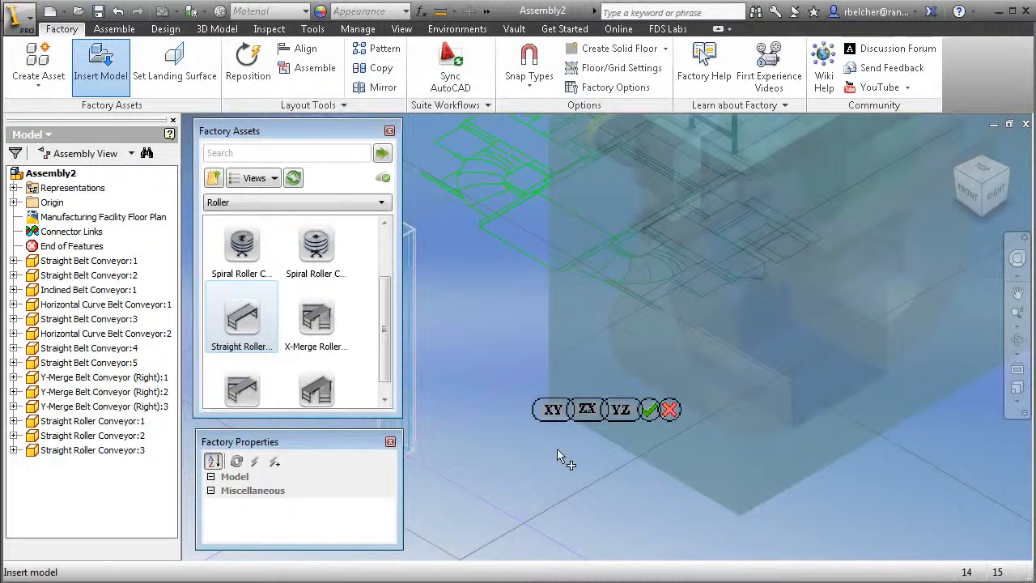
{"action": "left_click", "coordinate": [651, 410]}
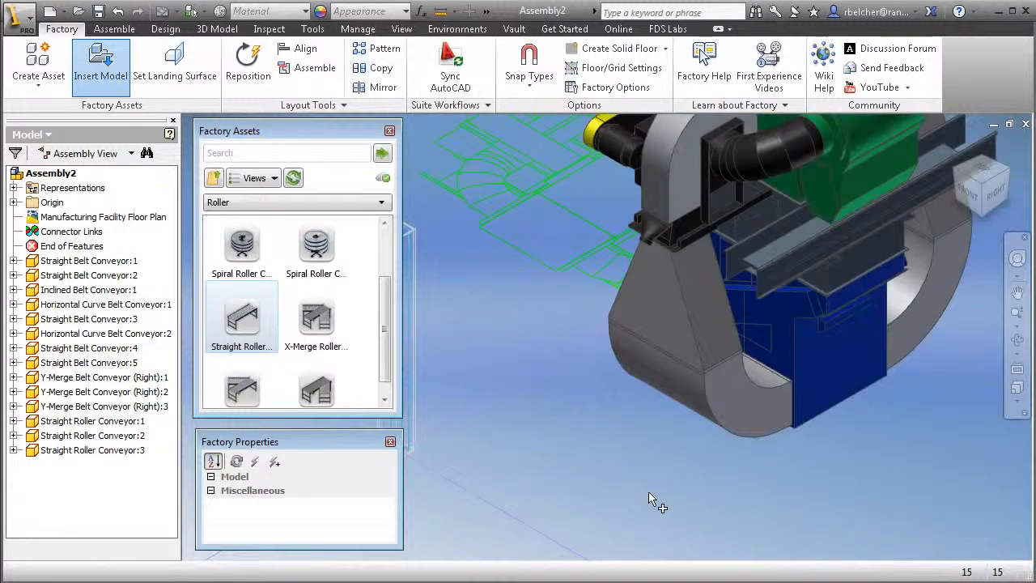
{"action": "right_click", "coordinate": [534, 421]}
{"action": "left_click", "coordinate": [567, 428]}
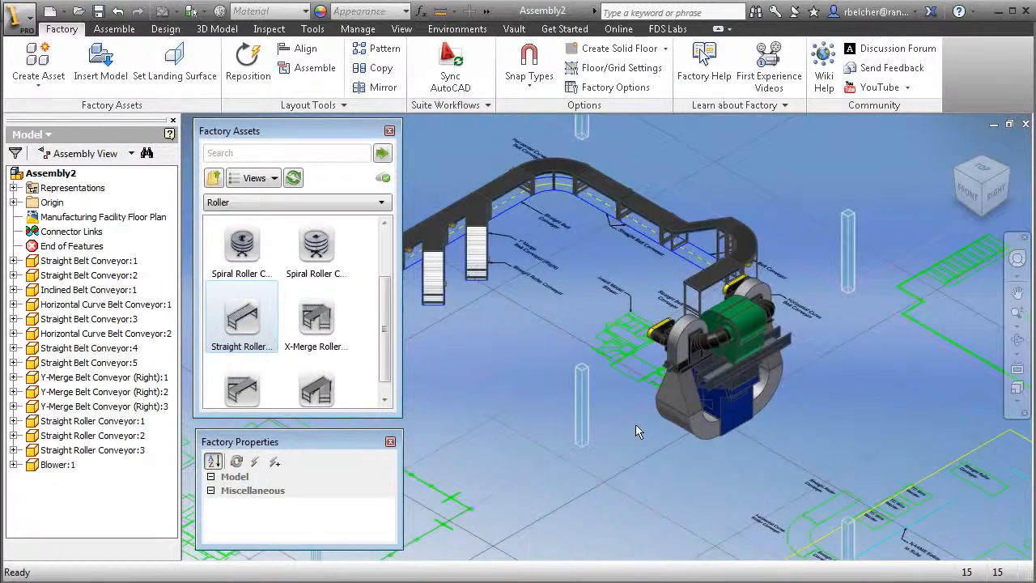
- Reposition the blower by rotating it a quarter turn about its vertical axis
{"action": "scroll", "coordinate": [636, 426], "scroll_direction": "up", "scroll_amount": 3}
{"action": "middle_click_drag", "start_coordinate": [635, 425], "coordinate": [599, 396]}
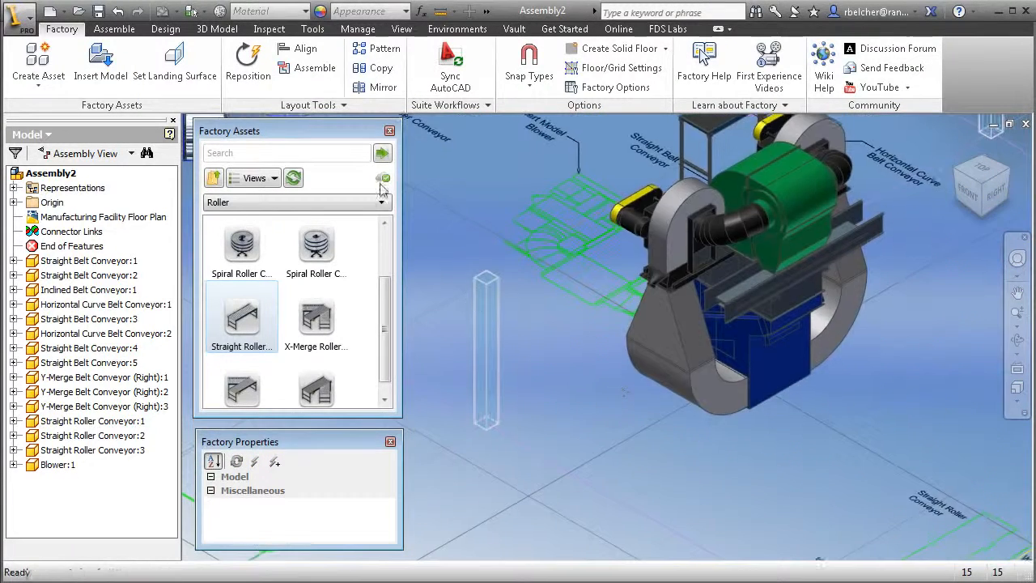
{"action": "left_click", "coordinate": [248, 65]}
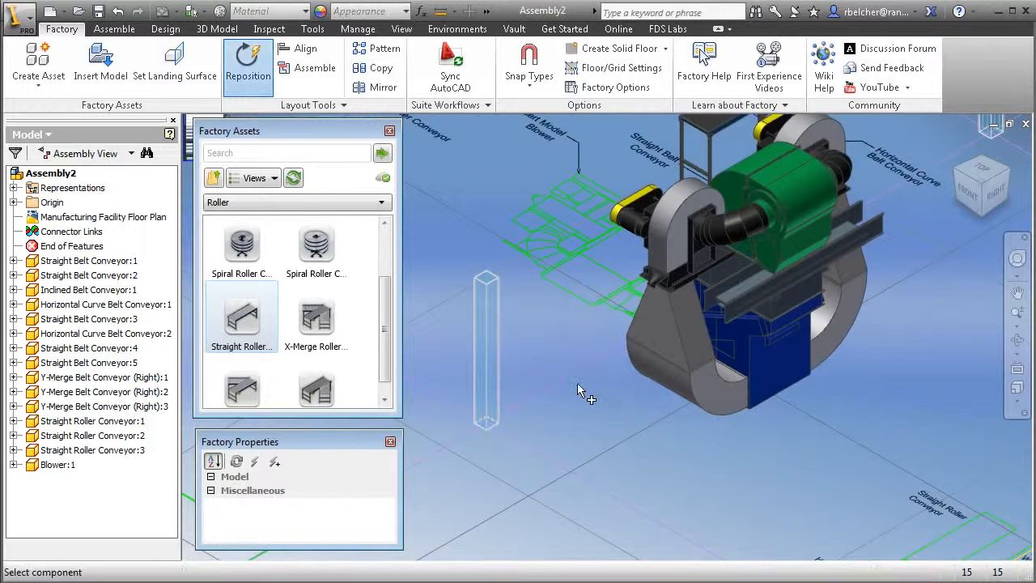
{"action": "left_click", "coordinate": [688, 385]}
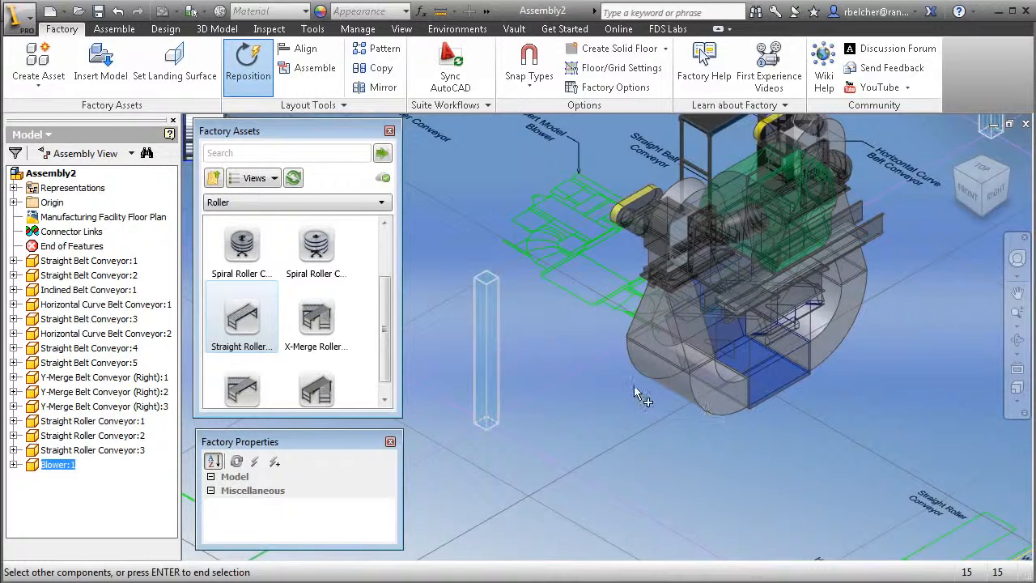
{"action": "right_click", "coordinate": [628, 390]}
{"action": "left_click", "coordinate": [659, 400]}
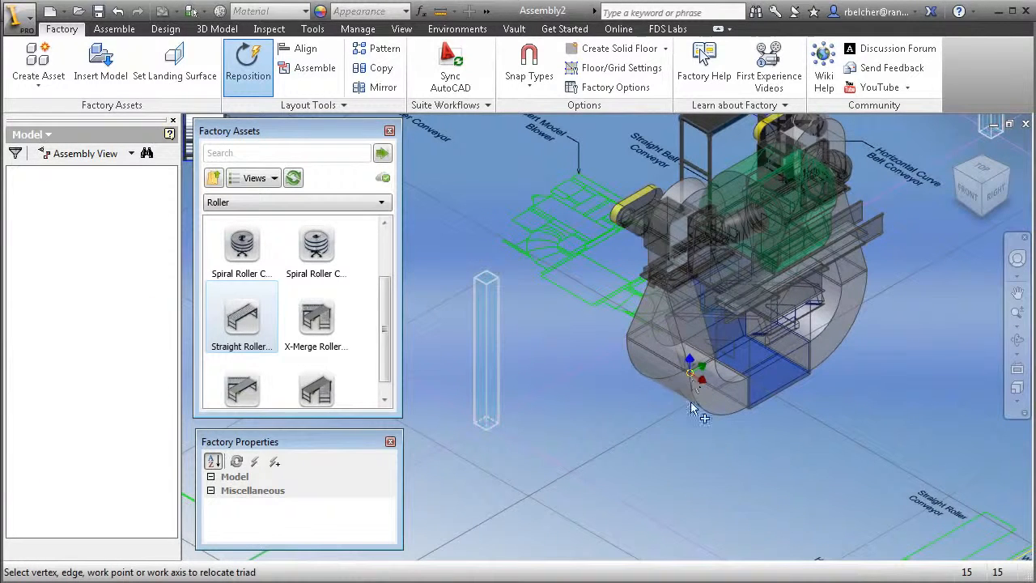
{"action": "left_click", "coordinate": [694, 453]}
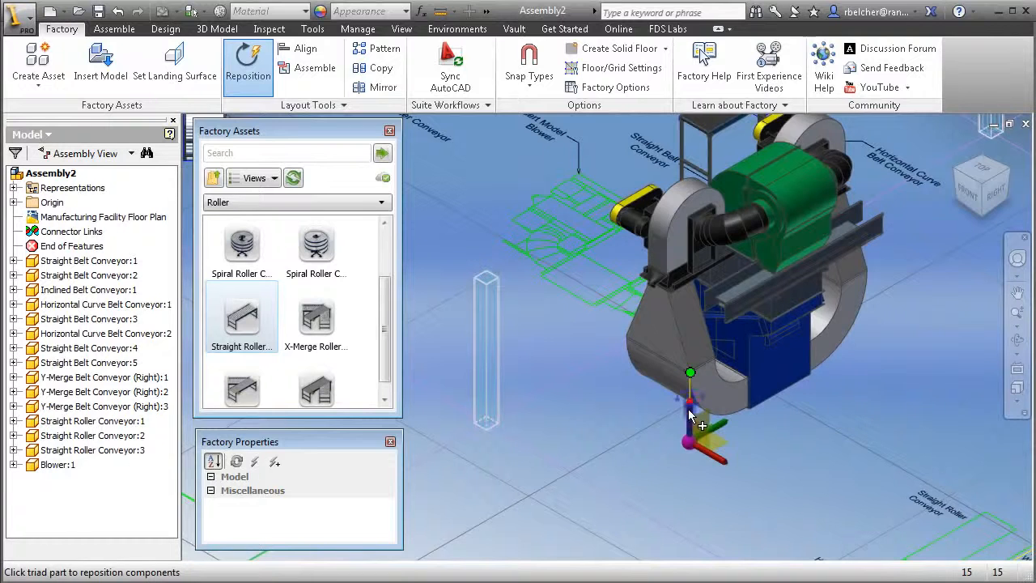
{"action": "left_click_drag", "start_coordinate": [695, 456], "coordinate": [636, 433]}
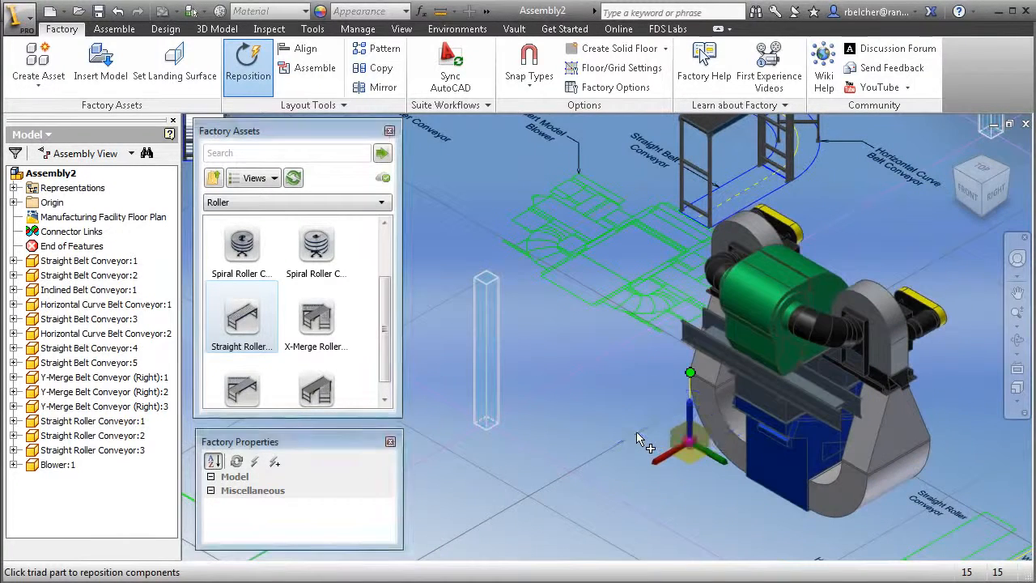
- Toggle the Honor Floor option, move the blower onto its green floor plan outline, and finish repositioning
{"action": "right_click", "coordinate": [607, 379]}
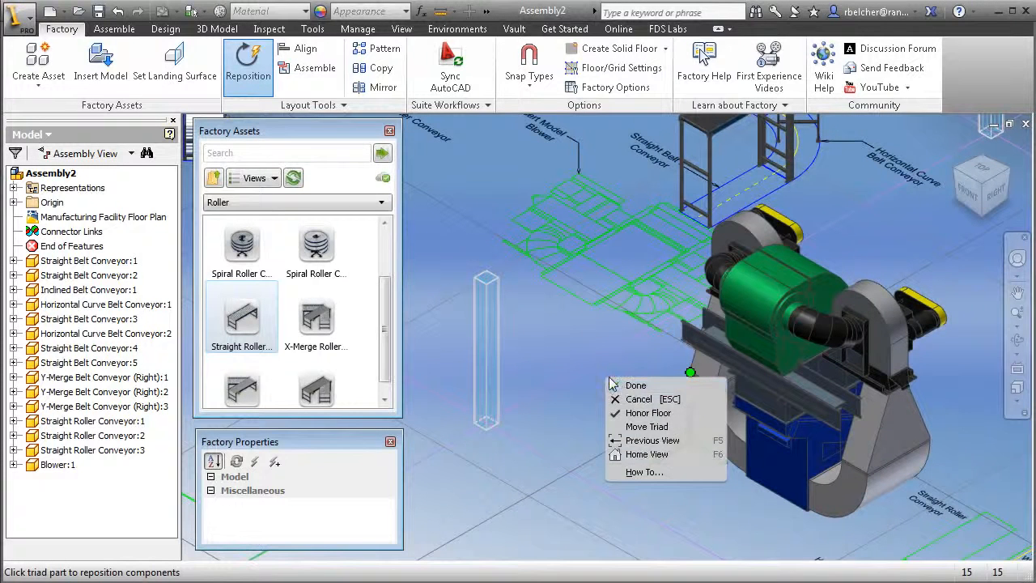
{"action": "left_click", "coordinate": [648, 410]}
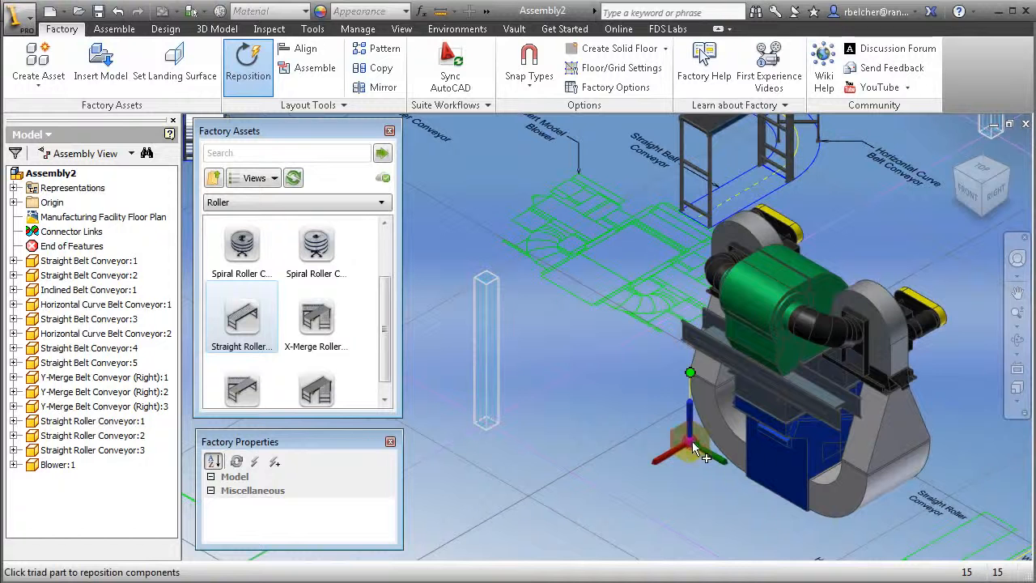
{"action": "left_click_drag", "start_coordinate": [689, 446], "coordinate": [514, 231]}
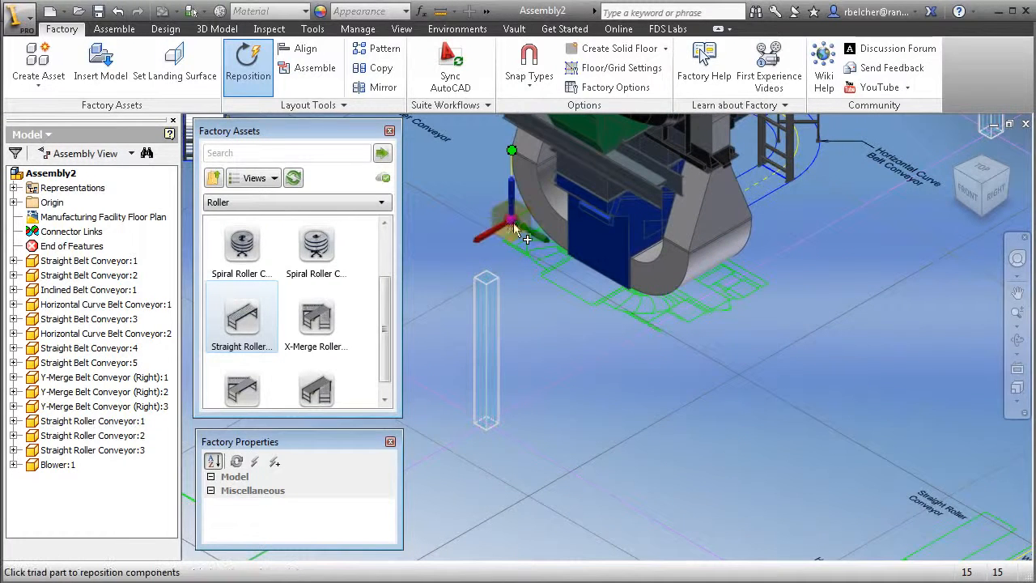
{"action": "right_click", "coordinate": [607, 387]}
{"action": "left_click", "coordinate": [636, 395]}
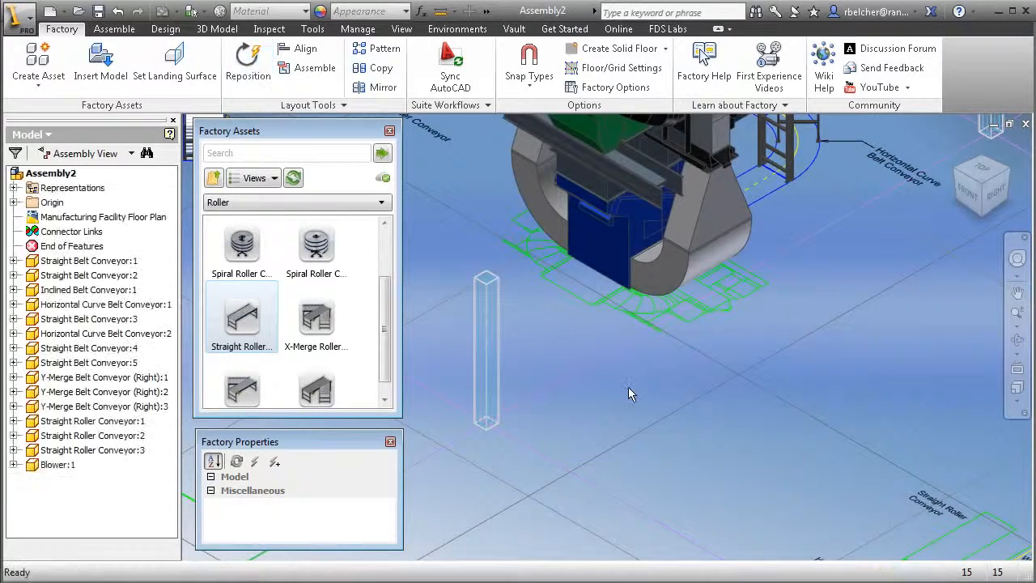
- Place one Container (Solid) asset from the Material Handling category near the middle roller conveyor's end, rotated -45 degrees
{"action": "middle_click_drag", "start_coordinate": [591, 424], "coordinate": [679, 358]}
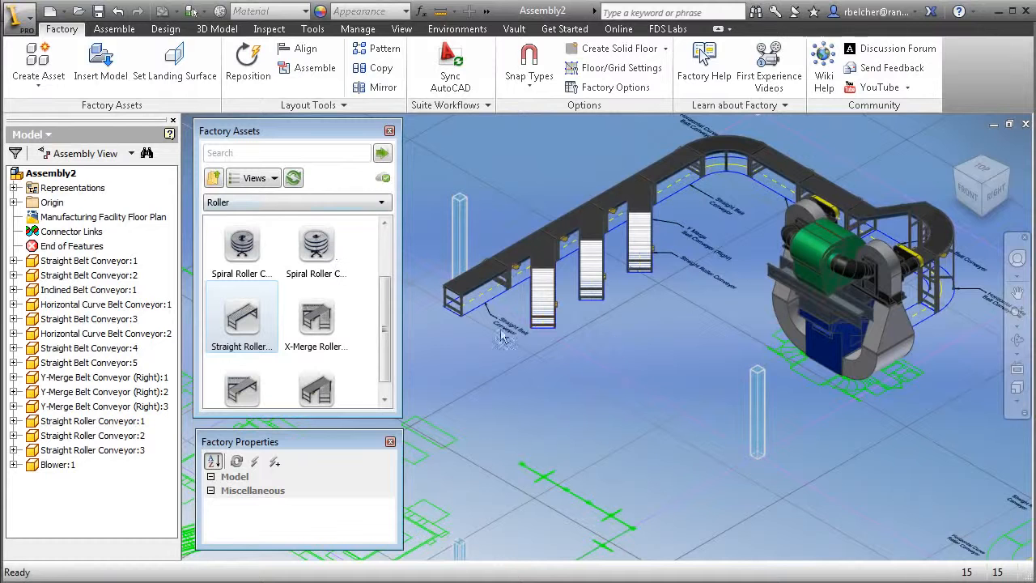
{"action": "left_click", "coordinate": [214, 180]}
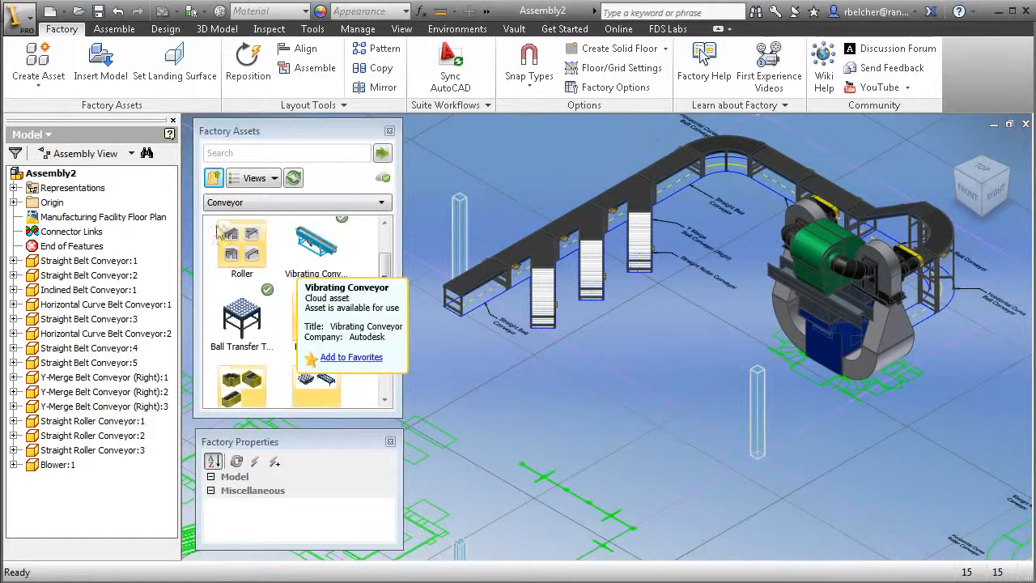
{"action": "left_click", "coordinate": [214, 180]}
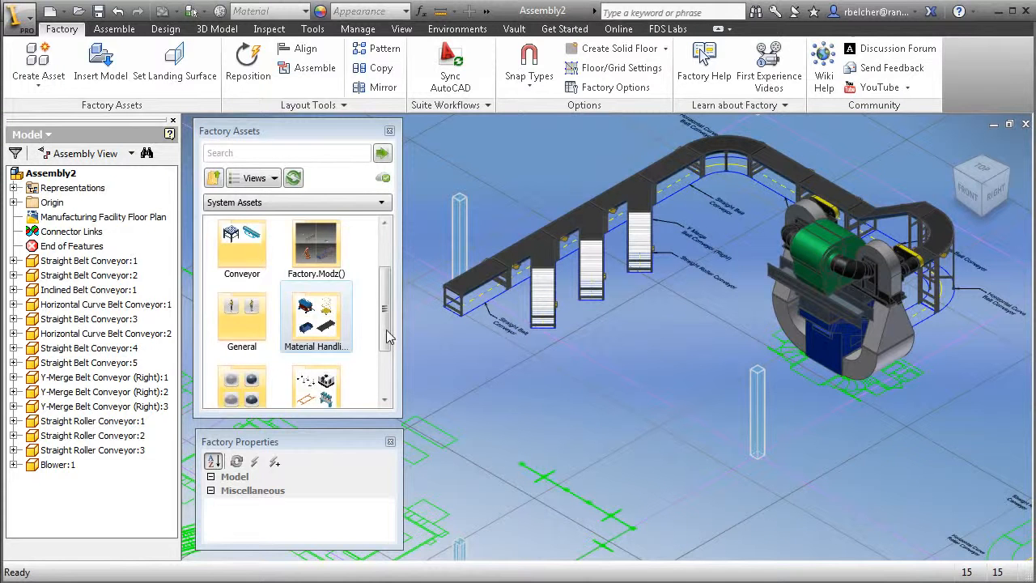
{"action": "double_click", "coordinate": [315, 320]}
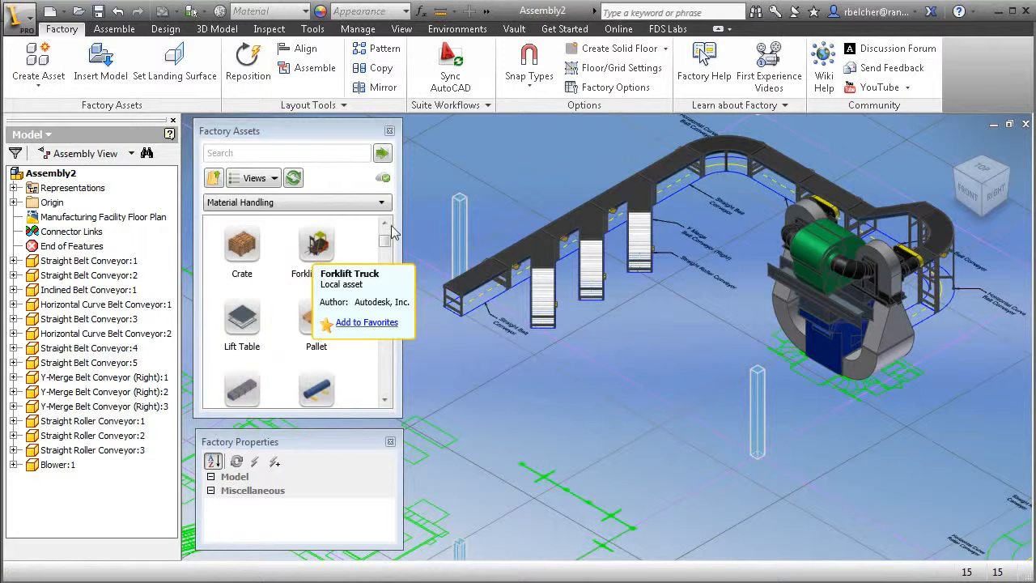
{"action": "scroll", "coordinate": [348, 251], "scroll_direction": "up", "scroll_amount": 1}
{"action": "left_click_drag", "start_coordinate": [314, 247], "coordinate": [620, 329]}
{"action": "scroll", "coordinate": [623, 326], "scroll_direction": "down", "scroll_amount": 3}
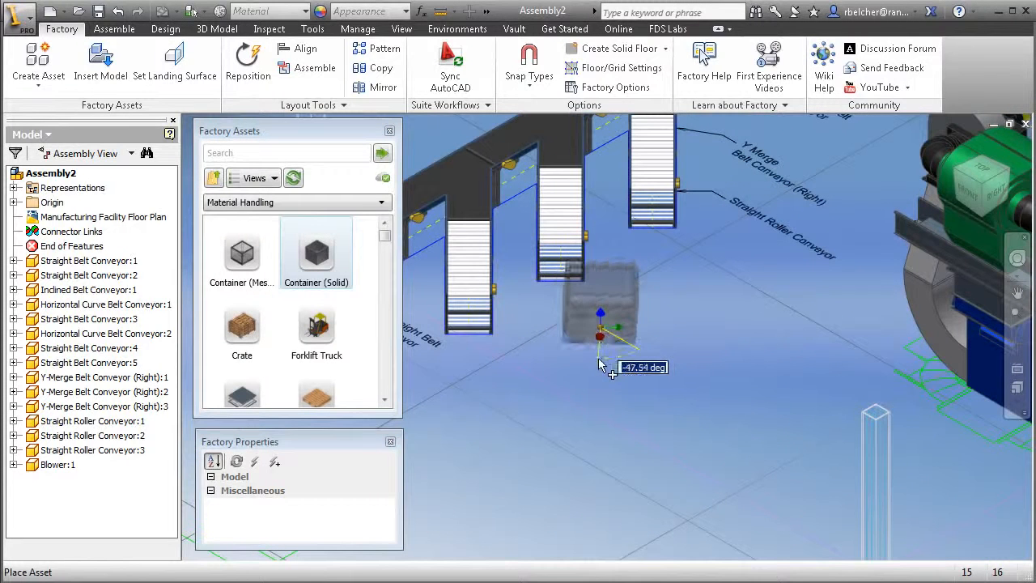
{"action": "type", "text": "-45"}
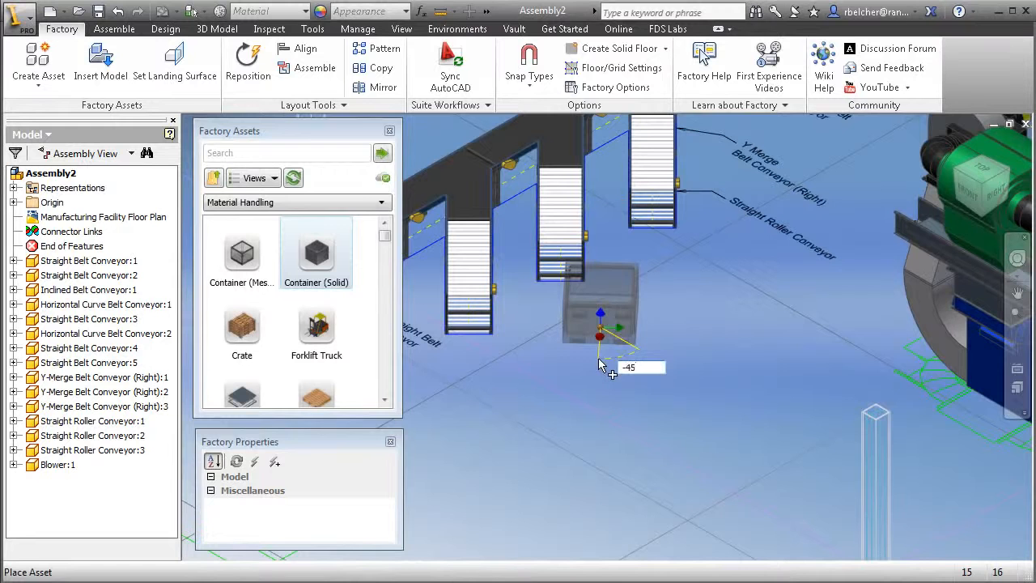
{"action": "key", "text": "Return"}
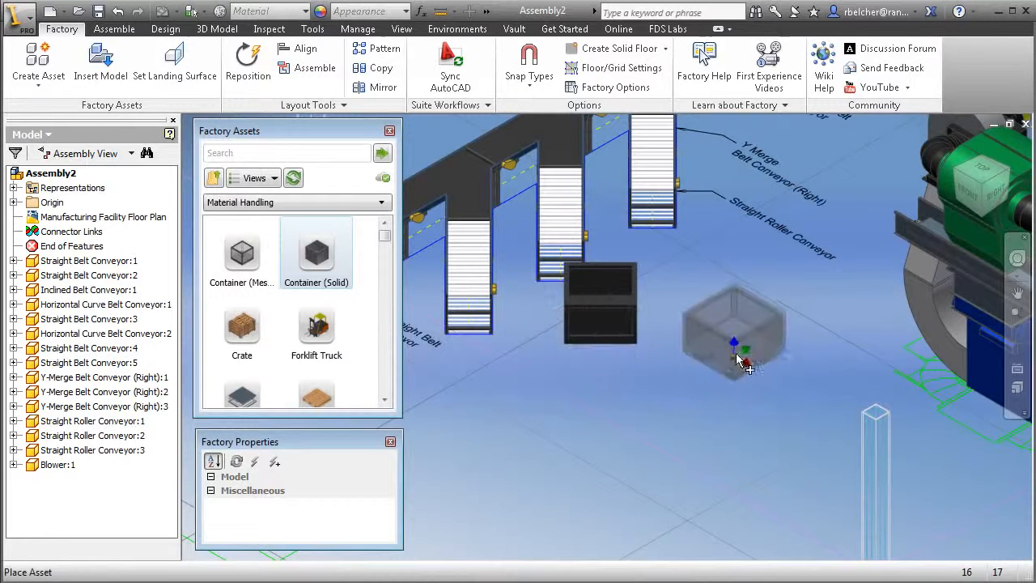
{"action": "right_click", "coordinate": [736, 354]}
{"action": "left_click", "coordinate": [759, 363]}
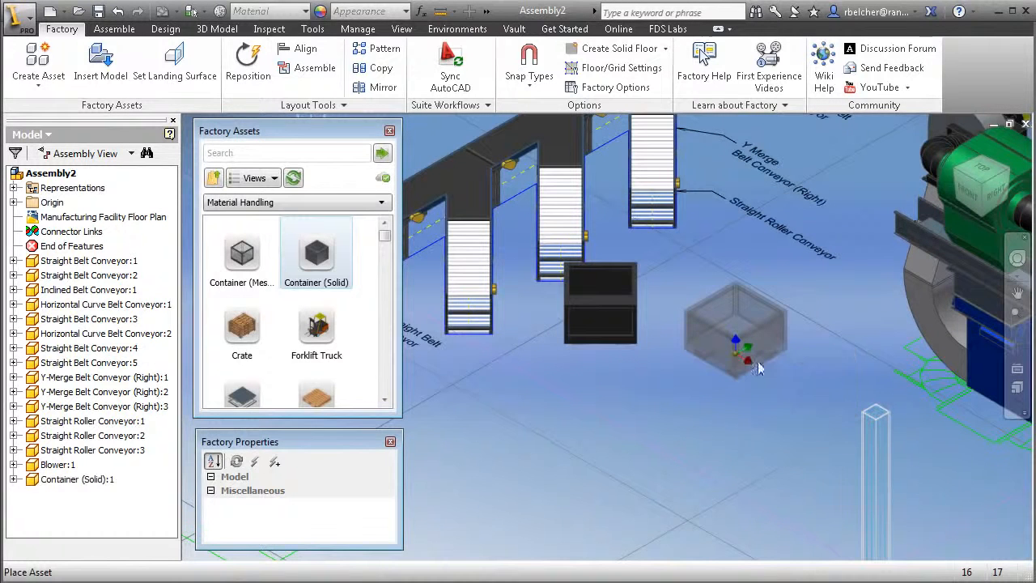
- Place one Forklift Truck asset on the open floor between the container and the blower, rotated 135 degrees
{"action": "left_click", "coordinate": [318, 330]}
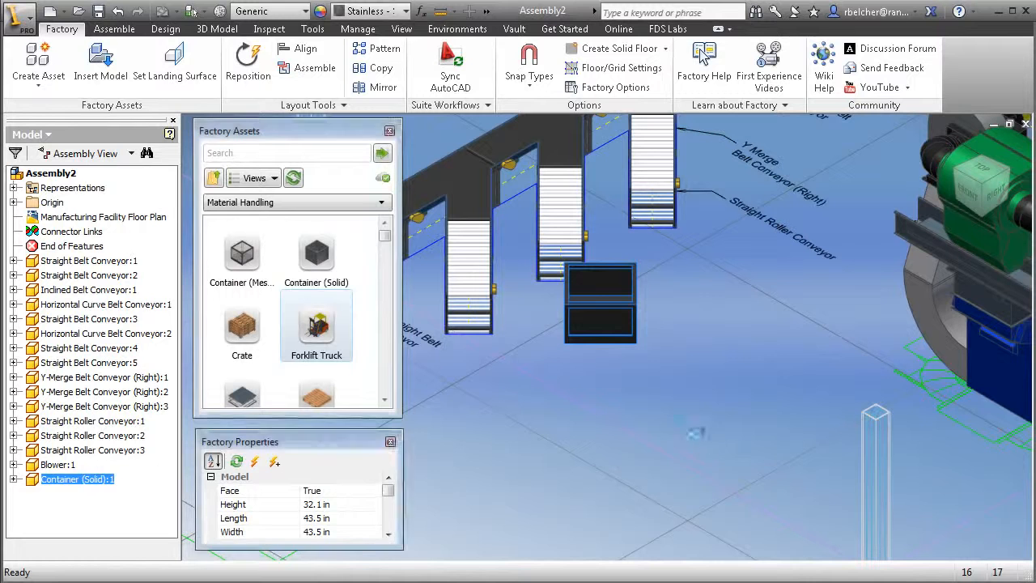
{"action": "left_click", "coordinate": [739, 426]}
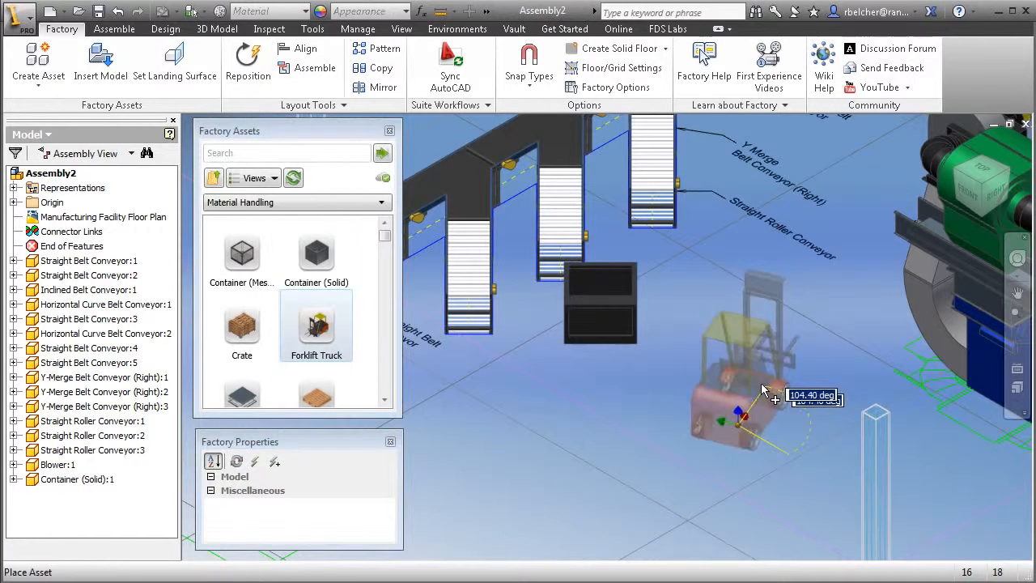
{"action": "type", "text": "1"}
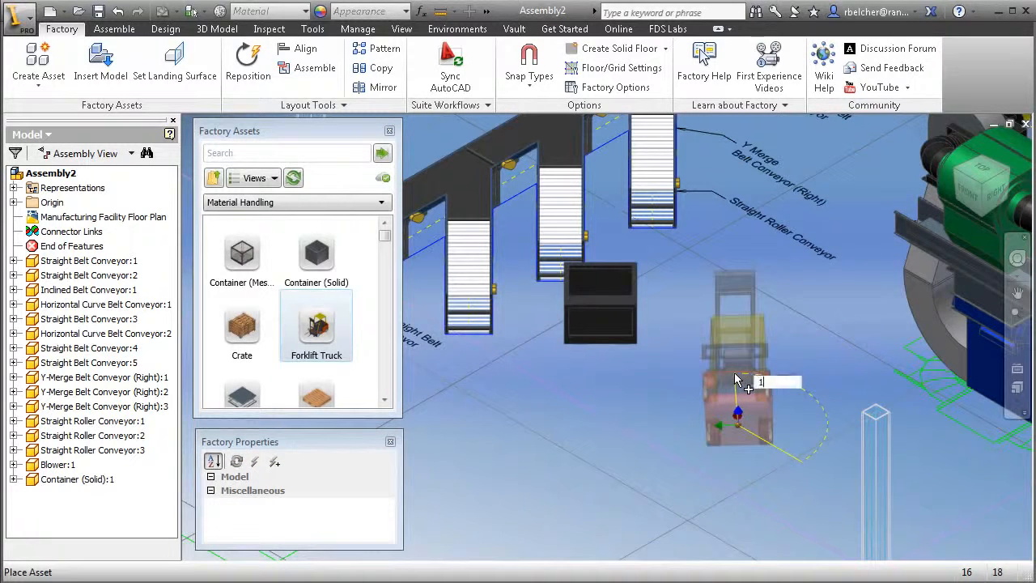
{"action": "type", "text": "35"}
{"action": "key", "text": "Return"}
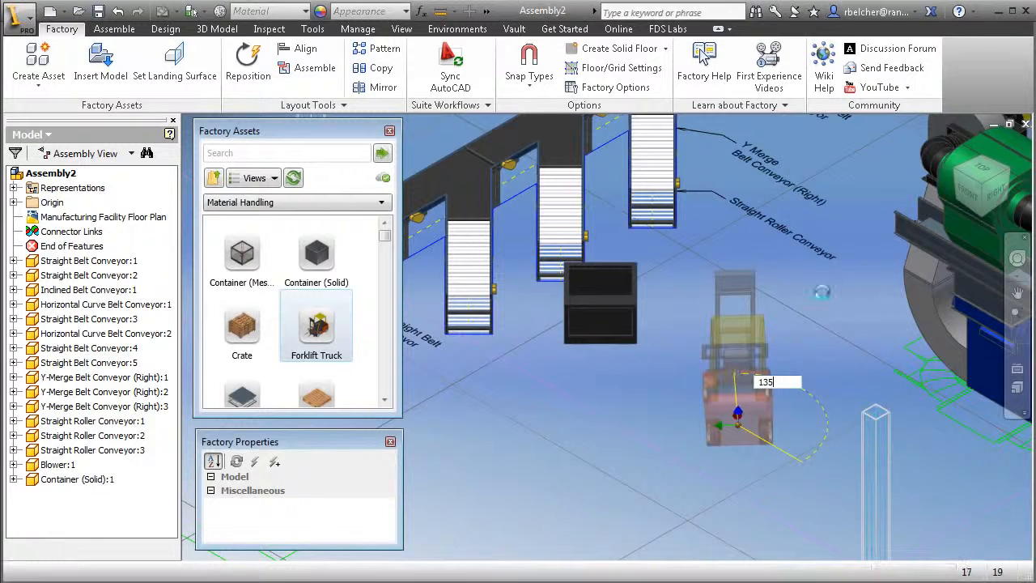
{"action": "right_click", "coordinate": [799, 299]}
{"action": "left_click", "coordinate": [829, 308]}
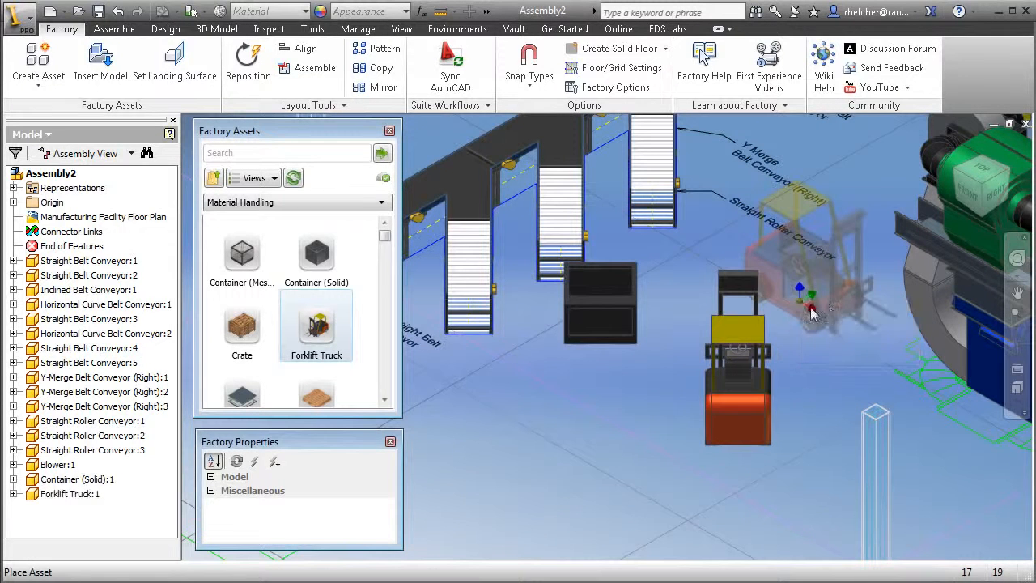
- Move the solid container against the end of the middle straight roller conveyor and the forklift truck up to the container
{"action": "mouse_move", "coordinate": [588, 383]}
{"action": "middle_mouse_down", "text": "shift"}
{"action": "mouse_move", "coordinate": [601, 416]}
{"action": "mouse_move", "coordinate": [578, 377]}
{"action": "middle_mouse_up", "text": "shift"}
{"action": "left_click", "coordinate": [576, 374]}
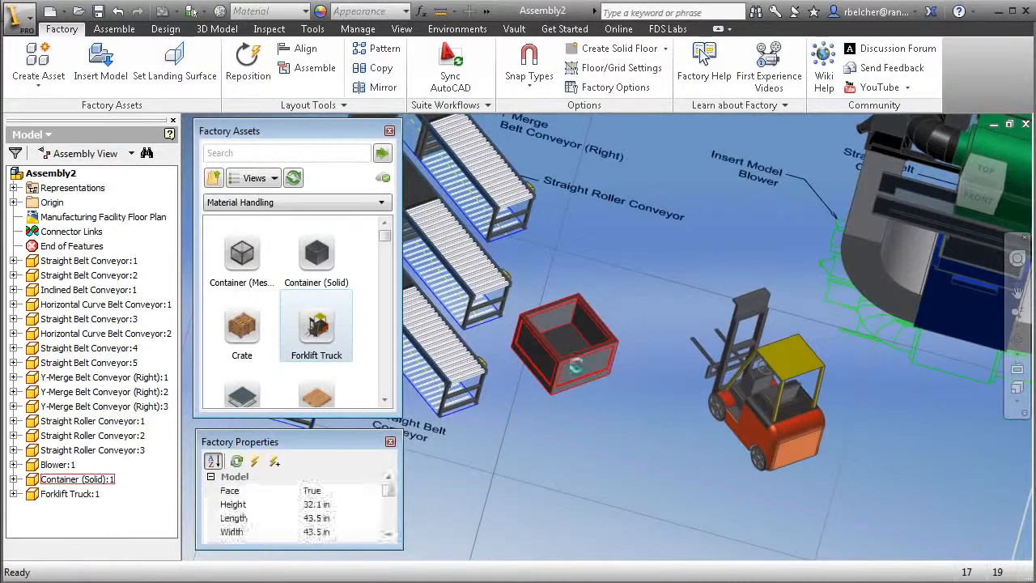
{"action": "left_click_drag", "start_coordinate": [544, 382], "coordinate": [505, 347]}
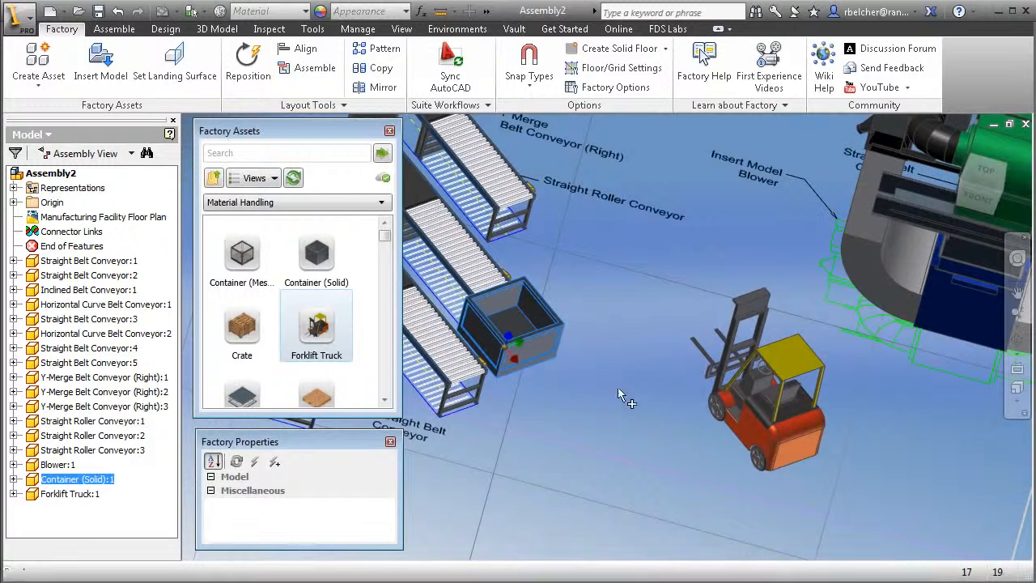
{"action": "left_click", "coordinate": [719, 401]}
{"action": "mouse_move", "coordinate": [611, 472]}
{"action": "left_mouse_down"}
{"action": "mouse_move", "coordinate": [398, 470]}
{"action": "mouse_move", "coordinate": [599, 476]}
{"action": "mouse_move", "coordinate": [593, 469]}
{"action": "left_mouse_up"}
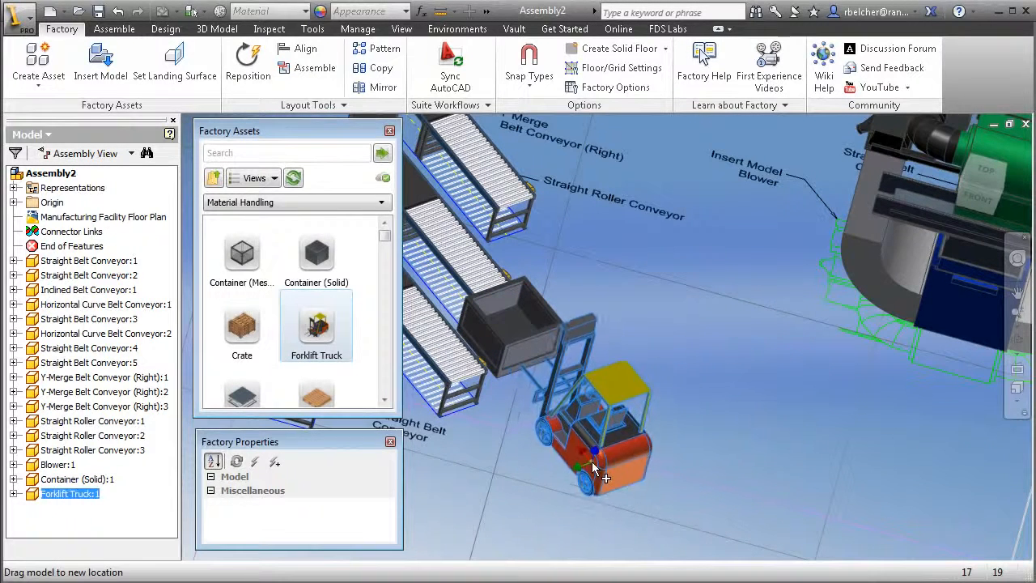
{"action": "left_click", "coordinate": [725, 423]}
- Save the assembly as Sample in the Demo folder, replacing the existing file
{"action": "scroll", "coordinate": [730, 417], "scroll_direction": "down", "scroll_amount": 3}
{"action": "middle_click_drag", "start_coordinate": [730, 417], "coordinate": [655, 451]}
{"action": "left_click", "coordinate": [98, 11]}
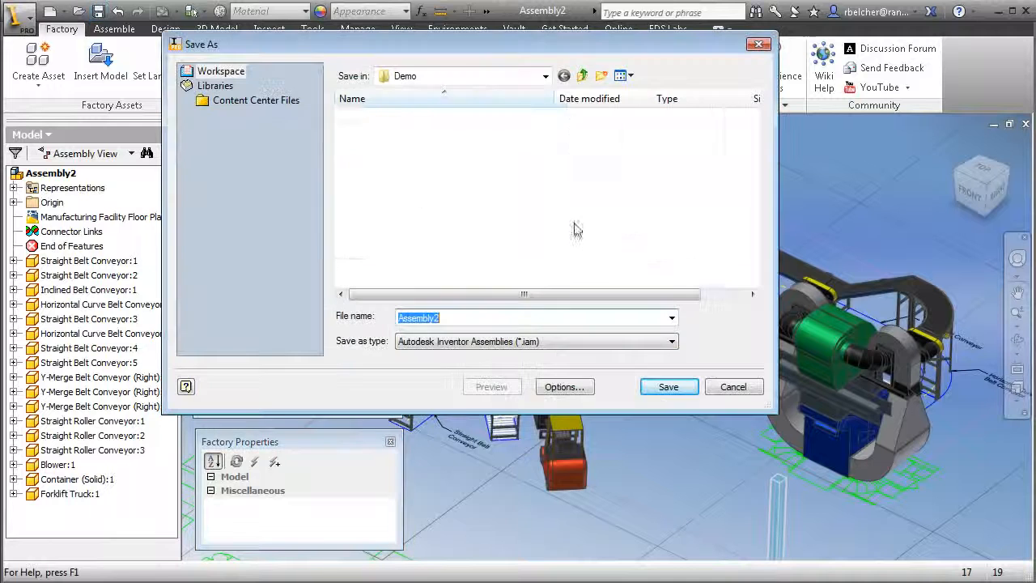
{"action": "left_click", "coordinate": [370, 194]}
{"action": "left_click", "coordinate": [666, 387]}
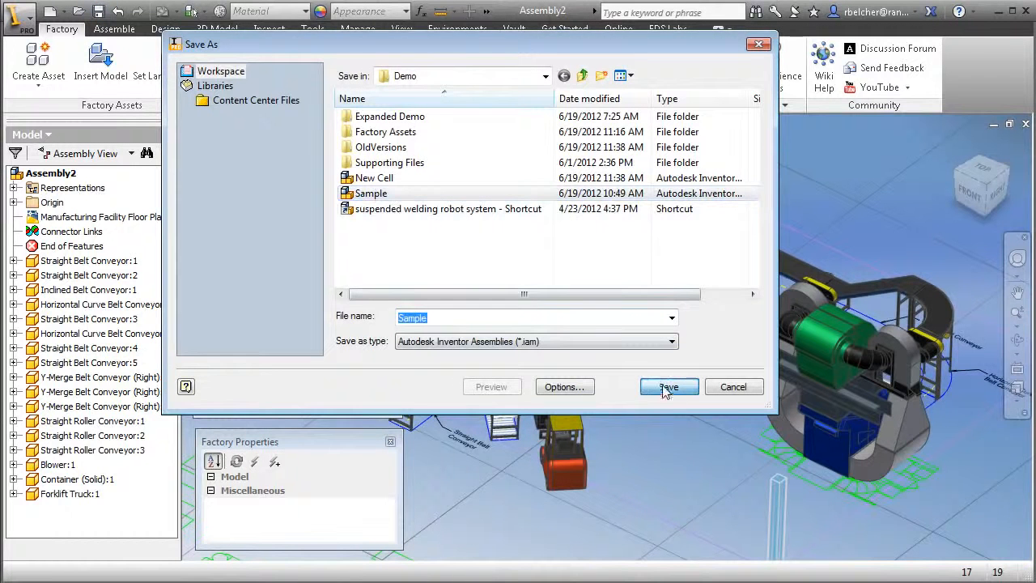
{"action": "left_click", "coordinate": [575, 303]}
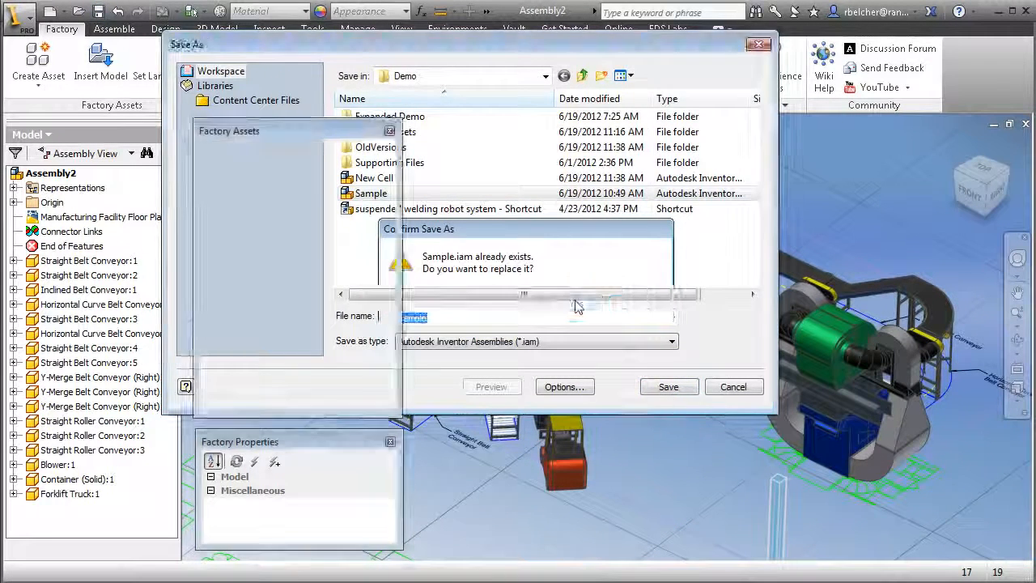
{"action": "left_click", "coordinate": [603, 229]}
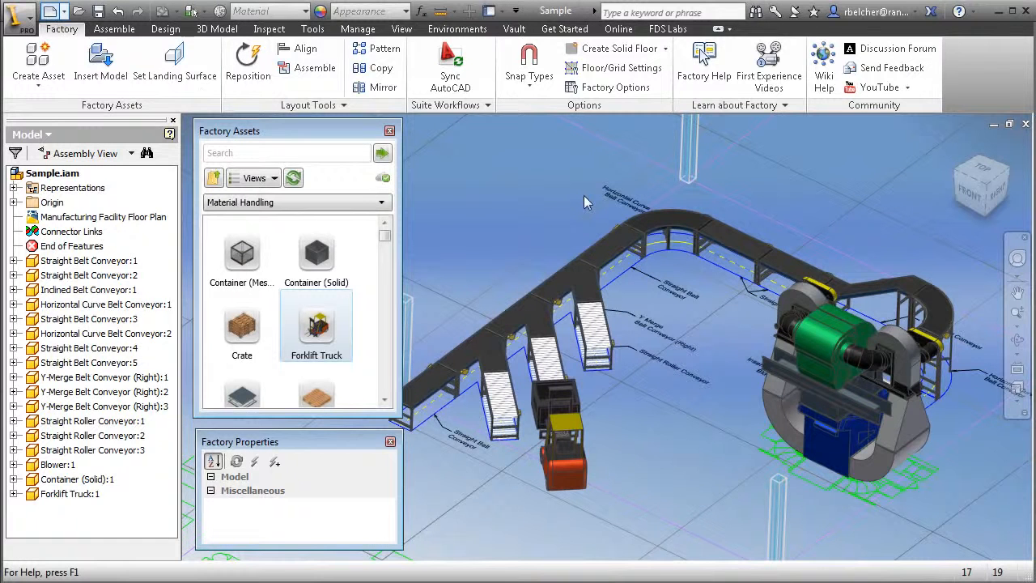
- Create a drawing from the Standard.dwg template with a top base view of the Sample assembly plus projected front and isometric views
{"action": "key", "text": "ctrl+n"}
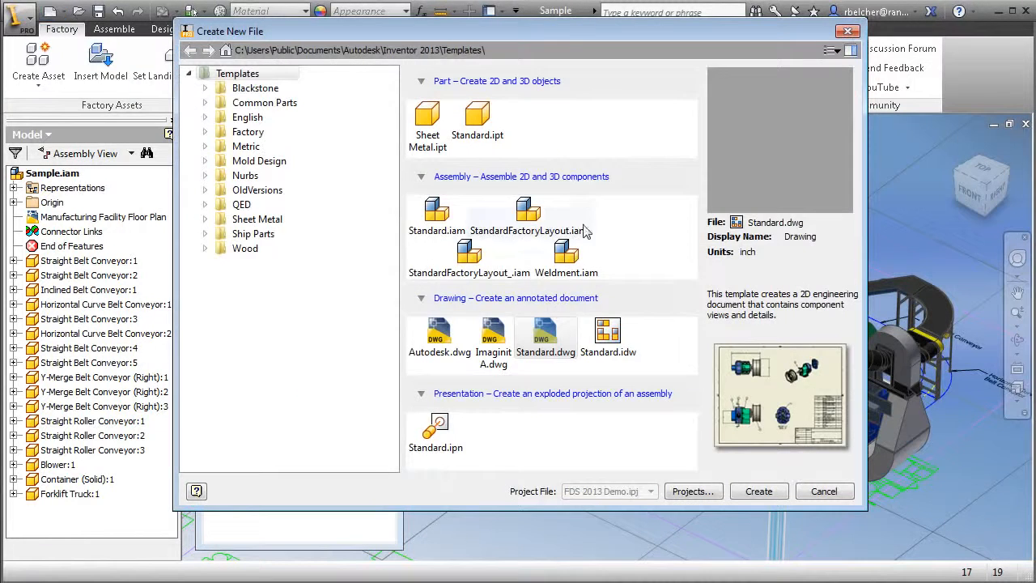
{"action": "double_click", "coordinate": [545, 333]}
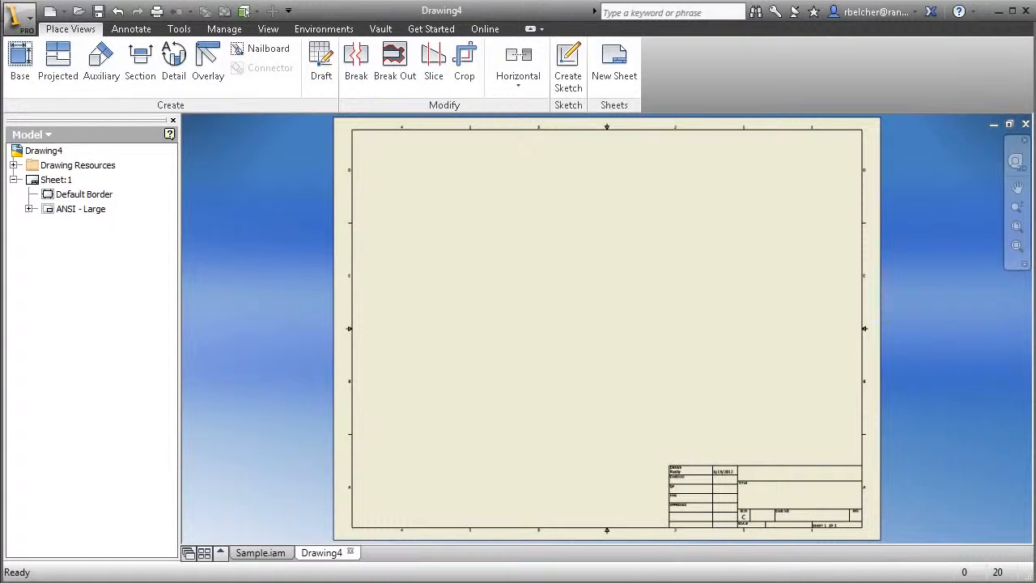
{"action": "left_click", "coordinate": [21, 63]}
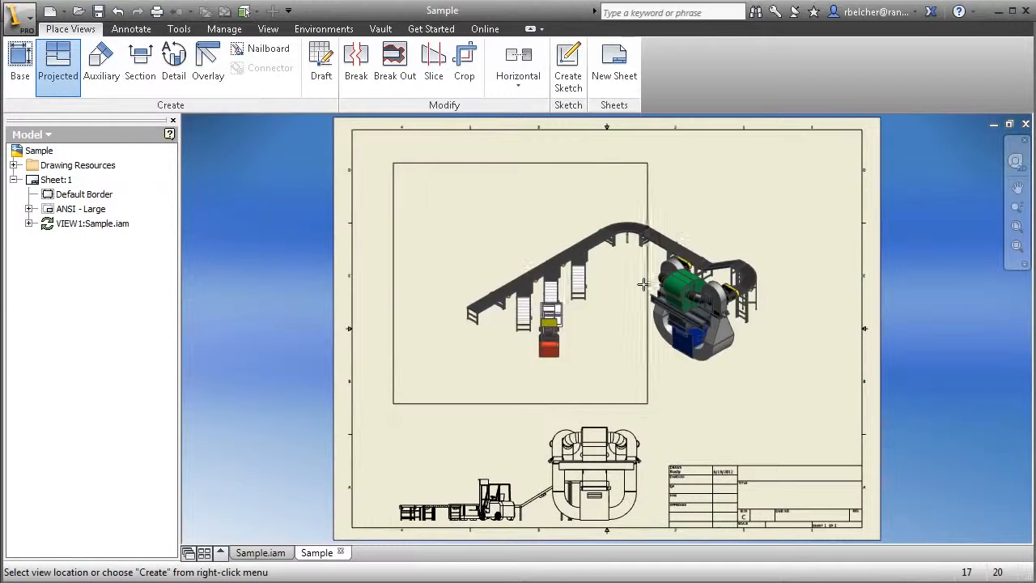
{"action": "right_click", "coordinate": [733, 259]}
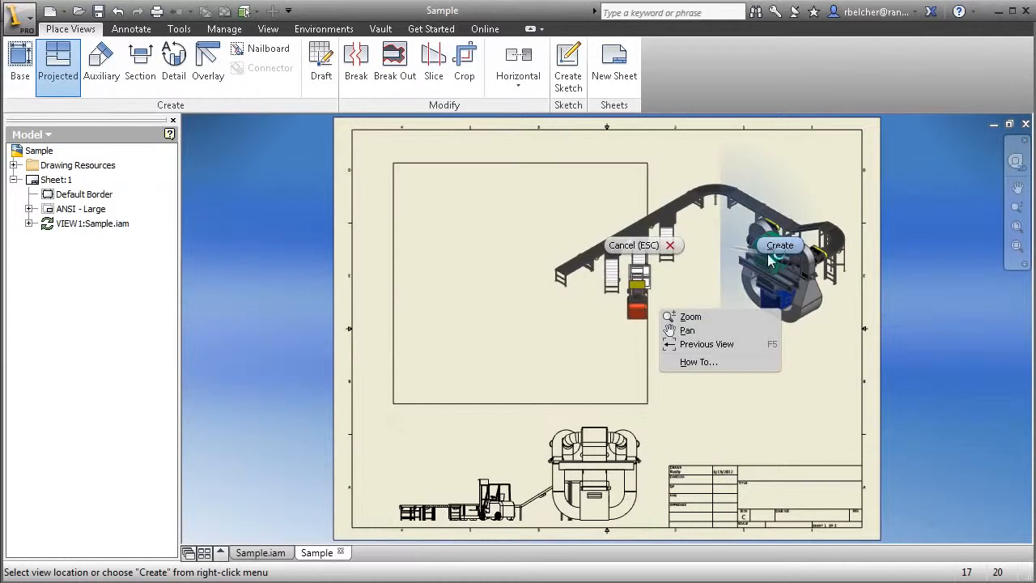
{"action": "left_click", "coordinate": [777, 245]}
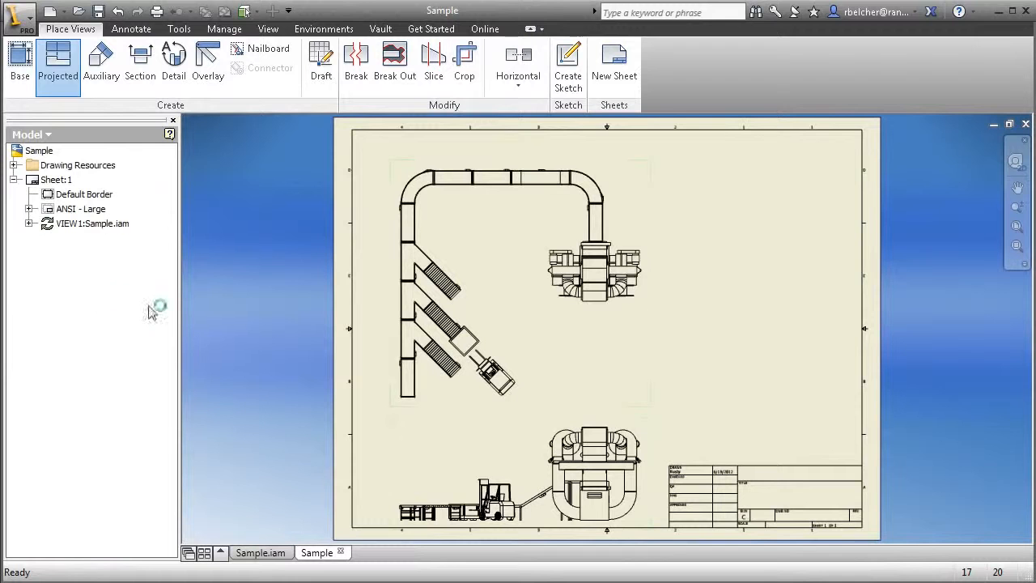
- Add a second sheet to the drawing and place an Iso Top Right base view of the Sample assembly in its upper area
{"action": "right_click", "coordinate": [77, 280]}
{"action": "left_click", "coordinate": [122, 301]}
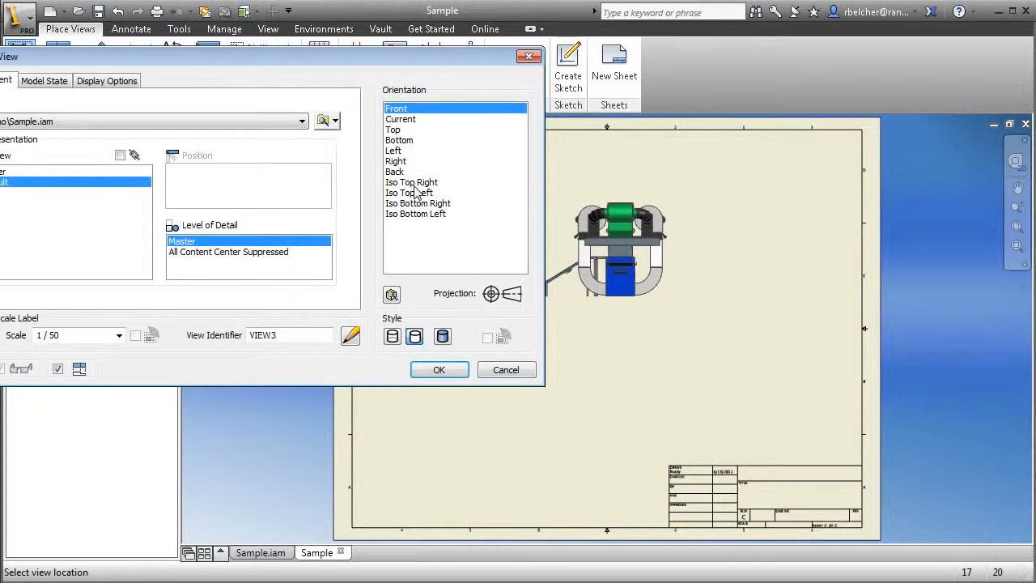
{"action": "left_click", "coordinate": [411, 182]}
{"action": "left_click", "coordinate": [708, 315]}
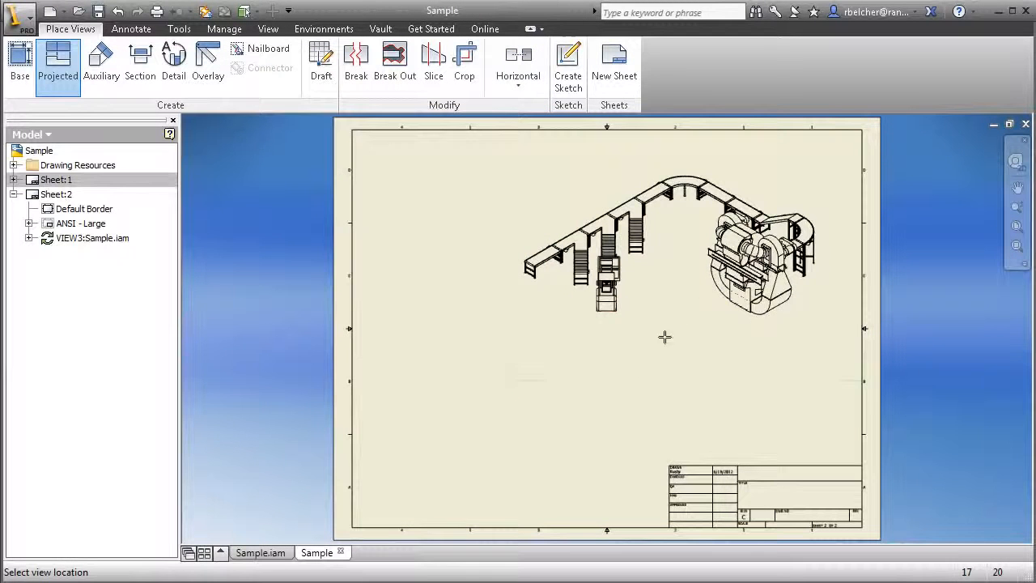
{"action": "right_click", "coordinate": [524, 354]}
{"action": "left_click", "coordinate": [522, 412]}
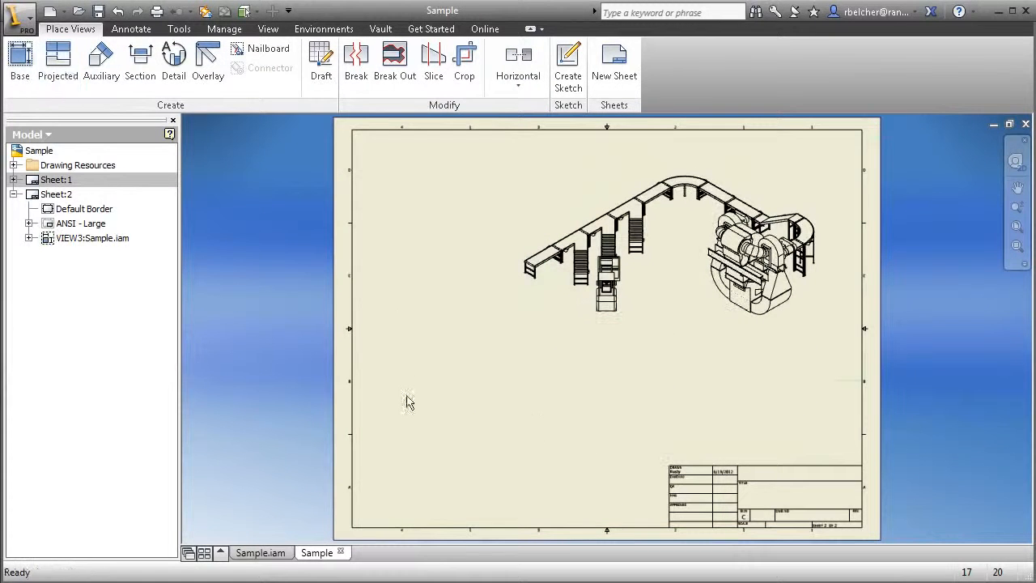
- On Sheet:1, place a structured, first-level parts list of Sample.iam against the upper-right border corner, enabling the assembly's BOM view
{"action": "double_click", "coordinate": [37, 181]}
{"action": "middle_click_drag", "start_coordinate": [670, 307], "coordinate": [639, 312]}
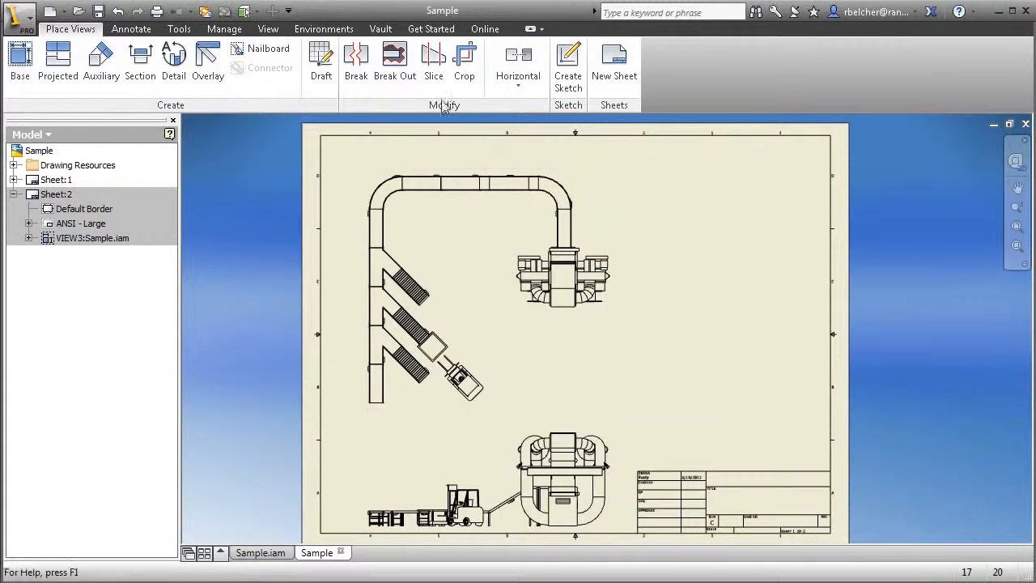
{"action": "left_click", "coordinate": [131, 29]}
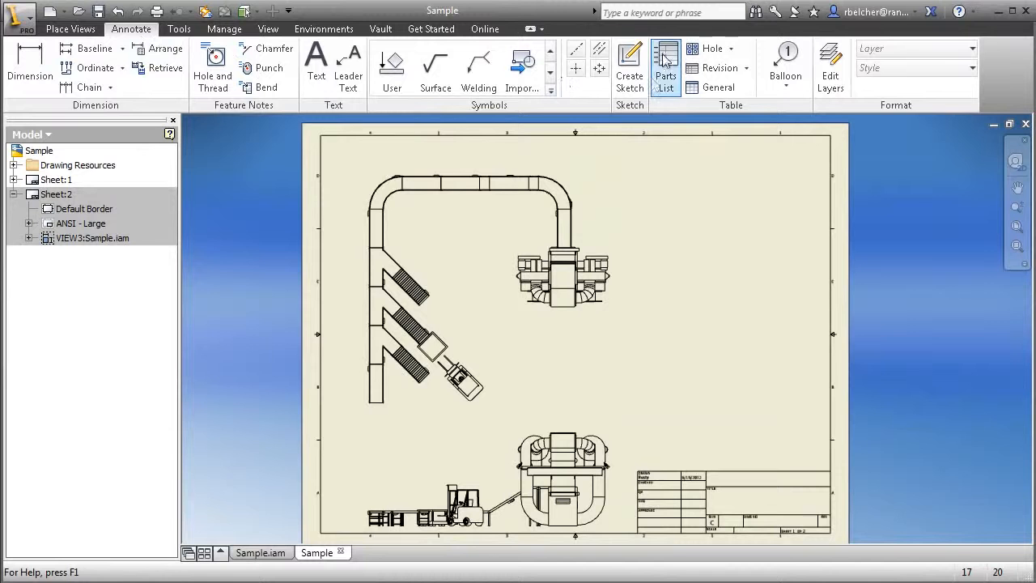
{"action": "left_click", "coordinate": [561, 210]}
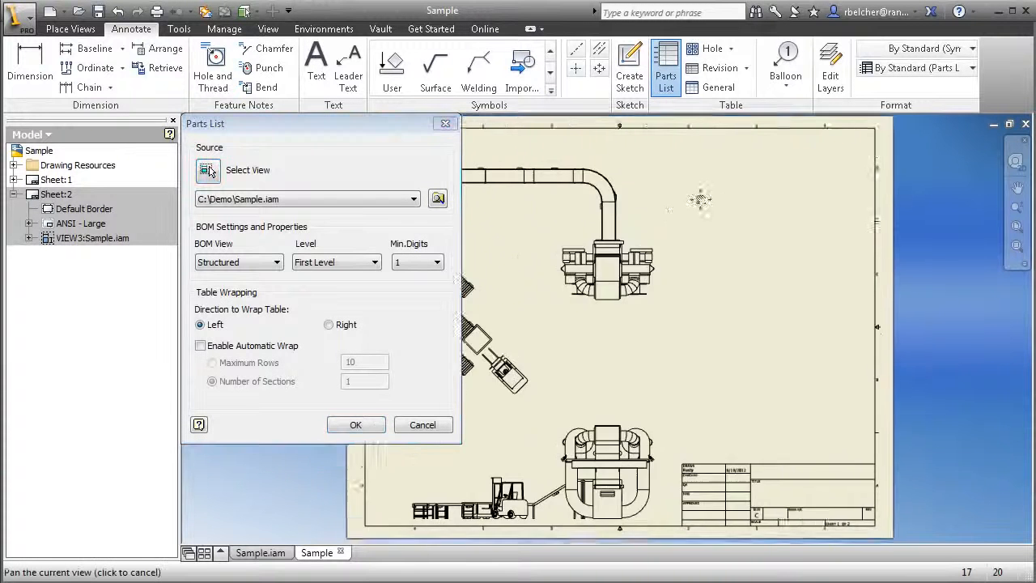
{"action": "left_click", "coordinate": [355, 424]}
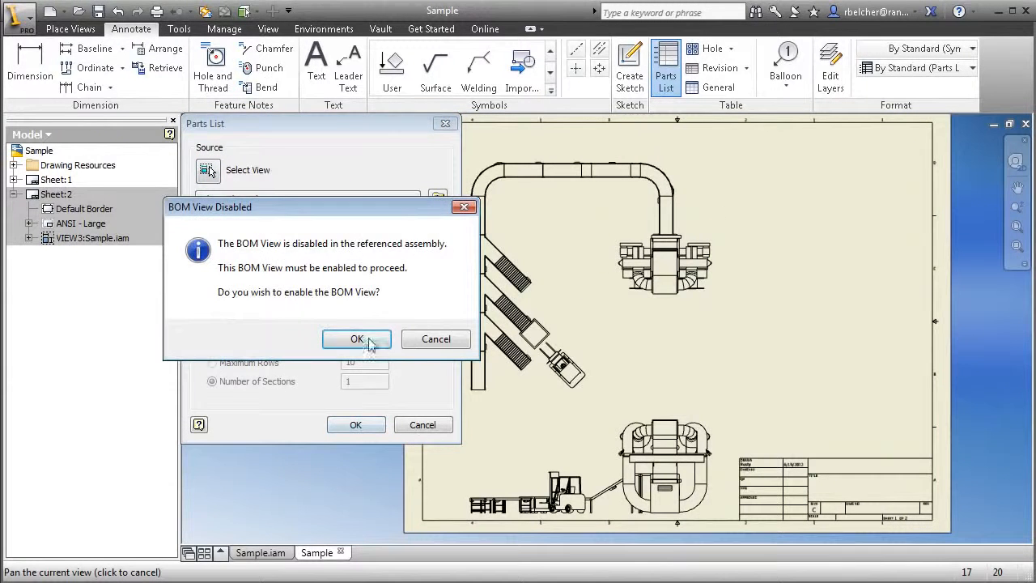
{"action": "left_click", "coordinate": [370, 346]}
{"action": "middle_click_drag", "start_coordinate": [887, 181], "coordinate": [780, 268]}
{"action": "scroll", "coordinate": [818, 228], "scroll_direction": "down", "scroll_amount": 2}
{"action": "scroll", "coordinate": [819, 226], "scroll_direction": "up", "scroll_amount": 5}
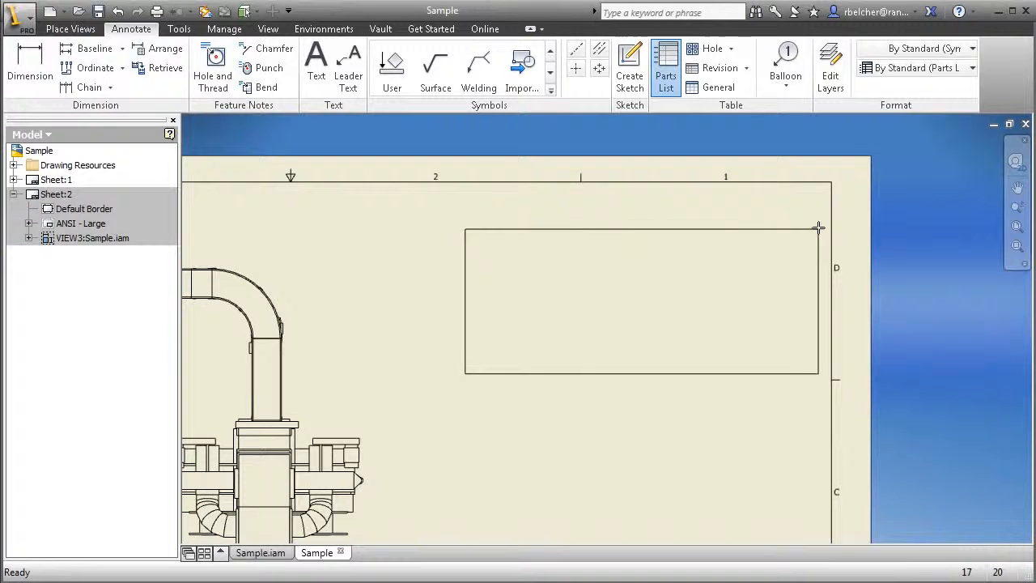
{"action": "left_click", "coordinate": [831, 184]}
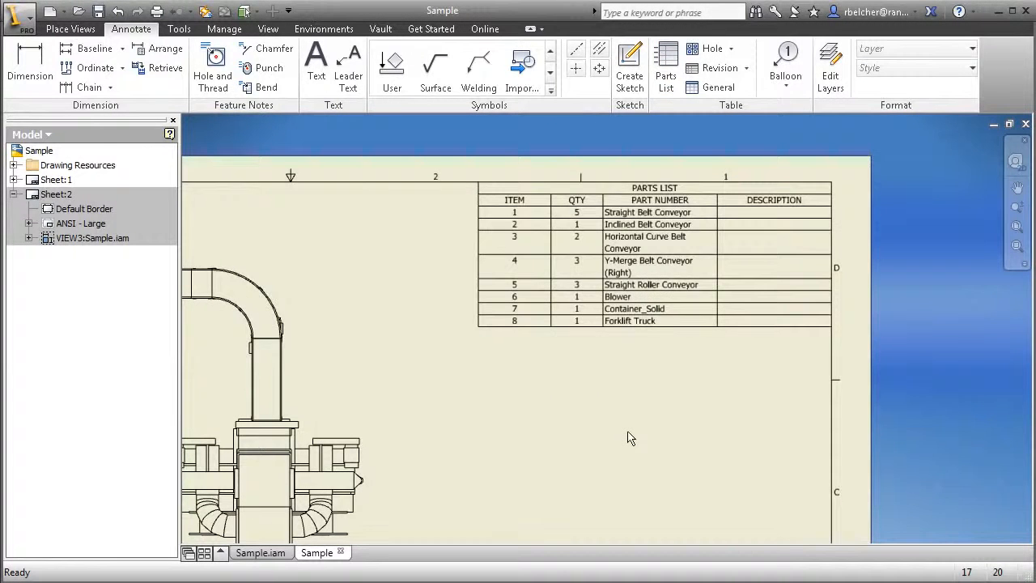
- Auto-balloon the conveyor and blower components of the top view in a horizontal row above the conveyor line
{"action": "mouse_move", "coordinate": [507, 407]}
{"action": "middle_mouse_down"}
{"action": "mouse_move", "coordinate": [669, 389]}
{"action": "mouse_move", "coordinate": [657, 421]}
{"action": "middle_mouse_up"}
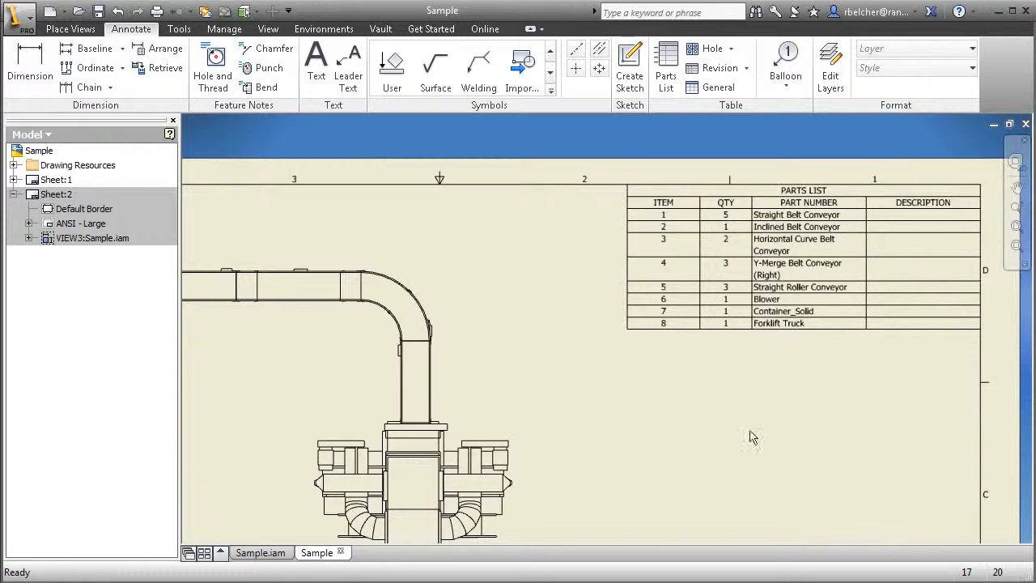
{"action": "key", "text": "Home"}
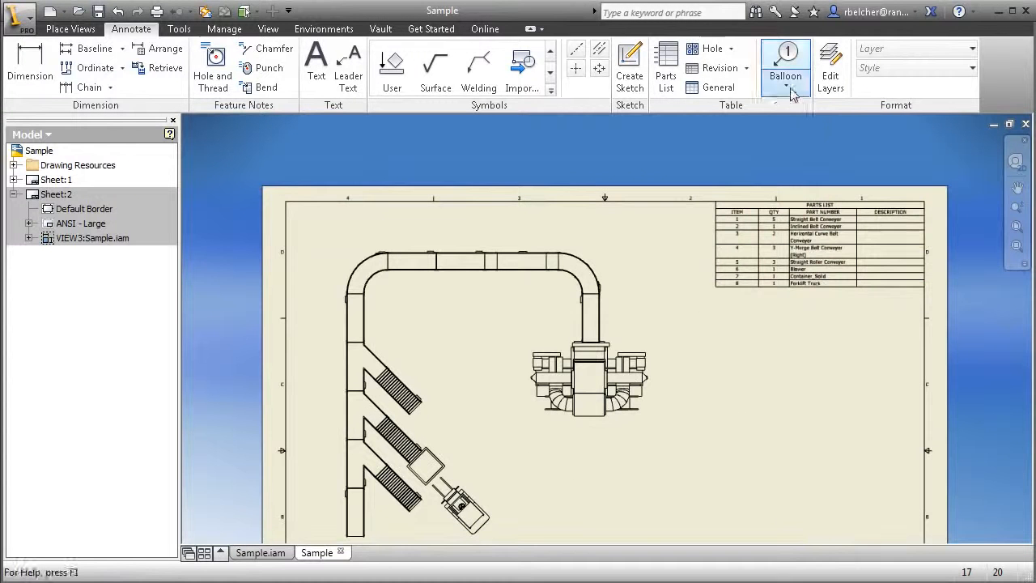
{"action": "left_click", "coordinate": [785, 84]}
{"action": "left_click", "coordinate": [801, 147]}
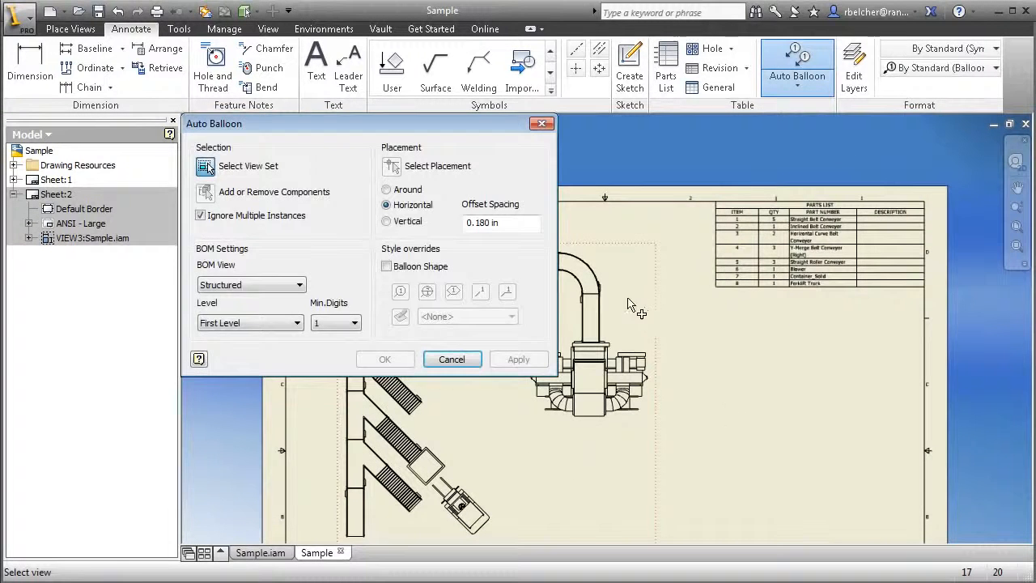
{"action": "mouse_move", "coordinate": [731, 417]}
{"action": "middle_mouse_down"}
{"action": "mouse_move", "coordinate": [937, 365]}
{"action": "mouse_move", "coordinate": [988, 380]}
{"action": "middle_mouse_up"}
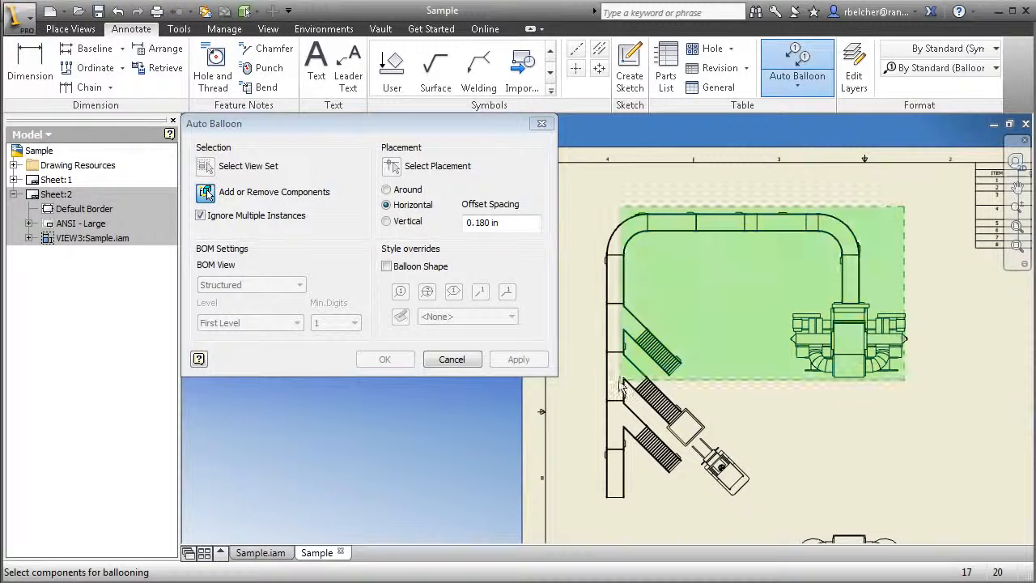
{"action": "left_click", "coordinate": [564, 399]}
{"action": "left_click", "coordinate": [391, 168]}
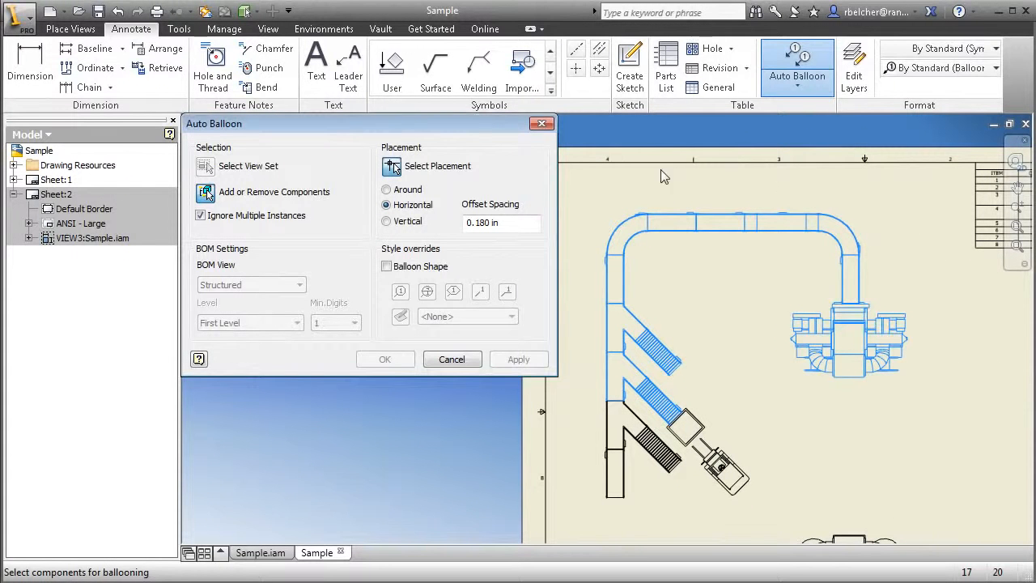
{"action": "left_click", "coordinate": [723, 186]}
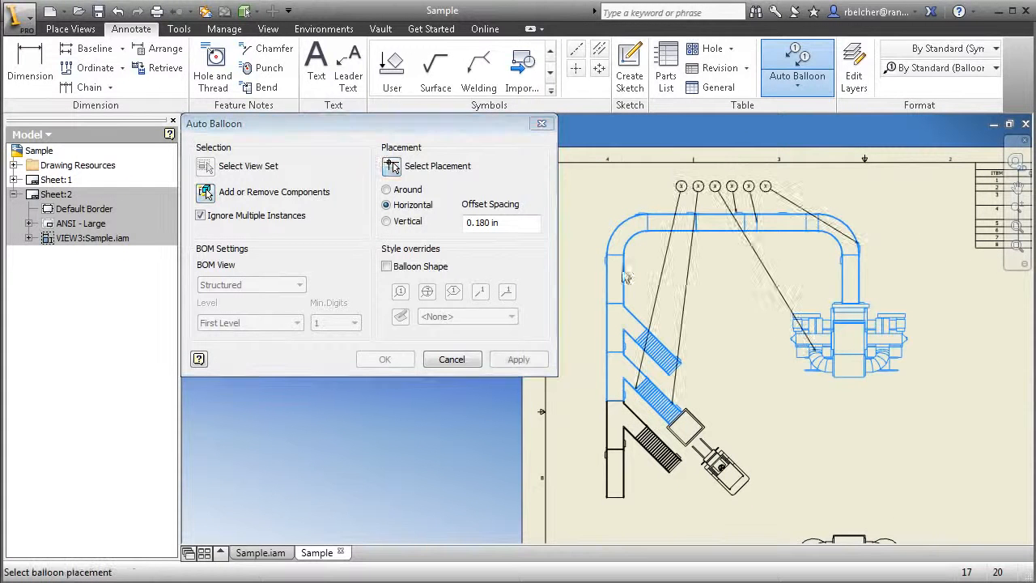
{"action": "right_click", "coordinate": [720, 336]}
{"action": "left_click", "coordinate": [809, 335]}
{"action": "mouse_move", "coordinate": [768, 469]}
{"action": "middle_mouse_down"}
{"action": "mouse_move", "coordinate": [653, 392]}
{"action": "mouse_move", "coordinate": [572, 394]}
{"action": "middle_mouse_up"}
{"action": "scroll", "coordinate": [573, 394], "scroll_direction": "down", "scroll_amount": 1}
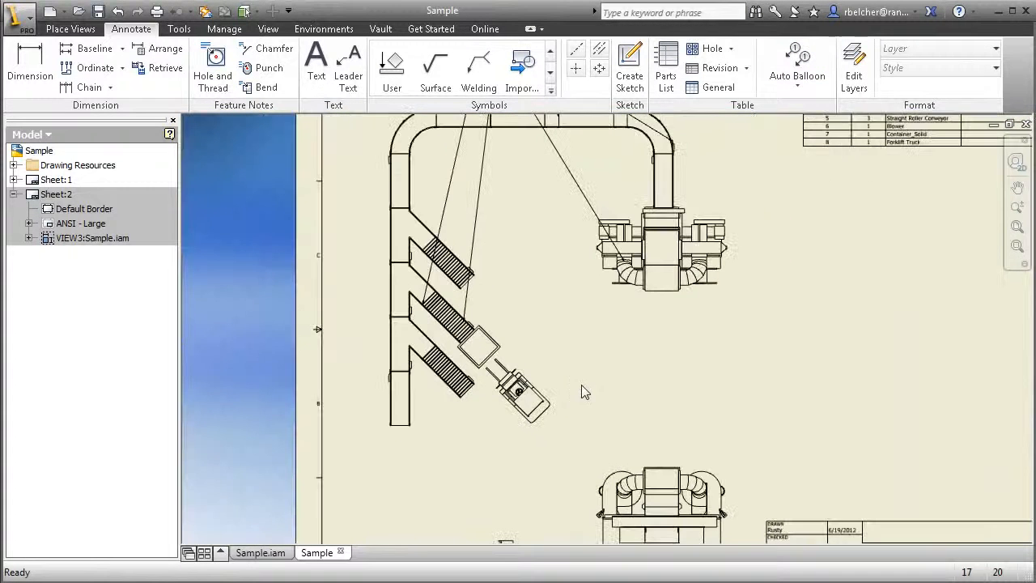
{"action": "scroll", "coordinate": [582, 385], "scroll_direction": "up", "scroll_amount": 3}
{"action": "scroll", "coordinate": [513, 367], "scroll_direction": "down", "scroll_amount": 1}
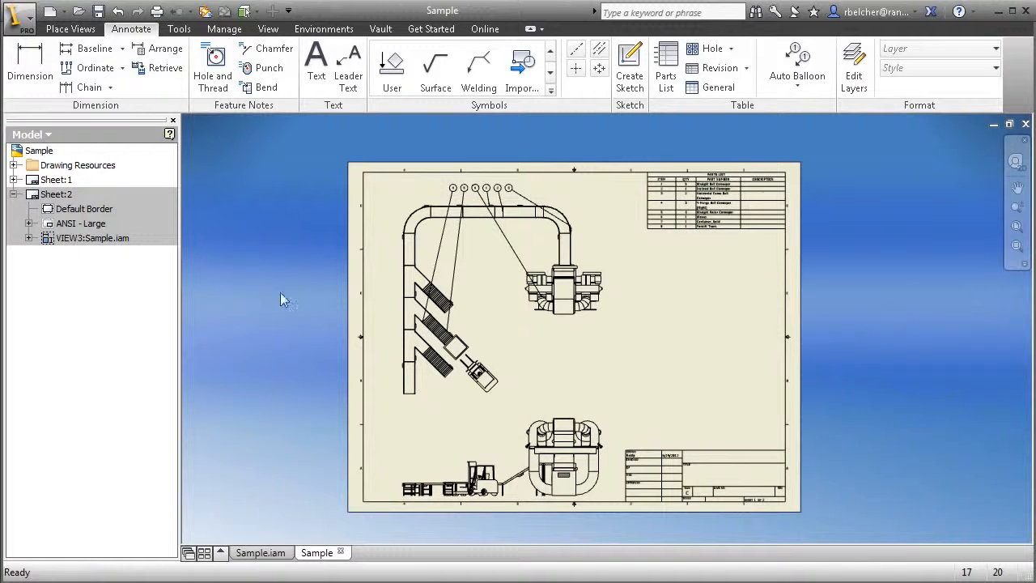
- On Sheet:2, dimension the long conveyor run from its free end to the start of the curve, using the Architectural (ANSI) style
{"action": "double_click", "coordinate": [55, 179]}
{"action": "scroll", "coordinate": [583, 312], "scroll_direction": "down", "scroll_amount": 3}
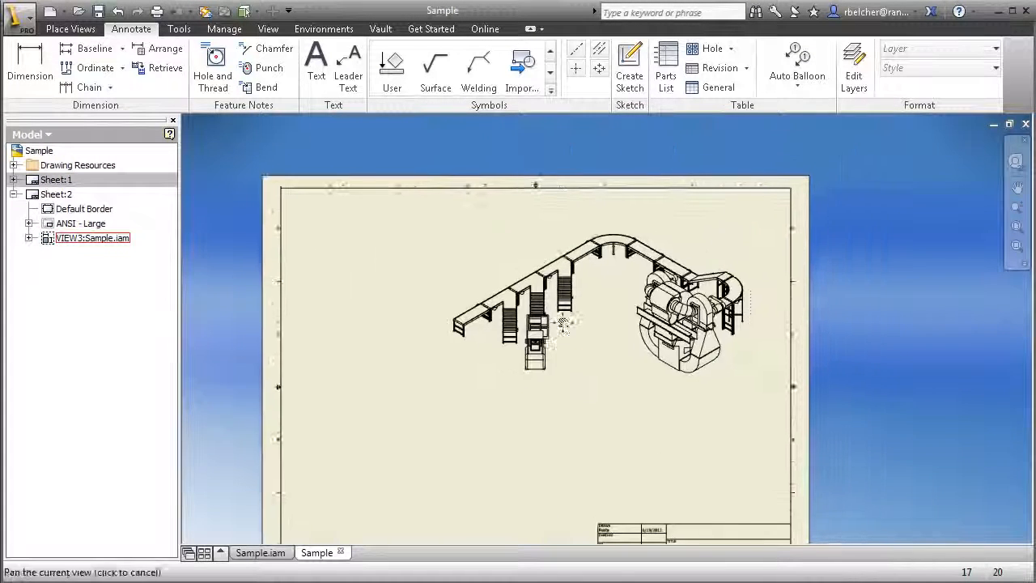
{"action": "key", "text": "d"}
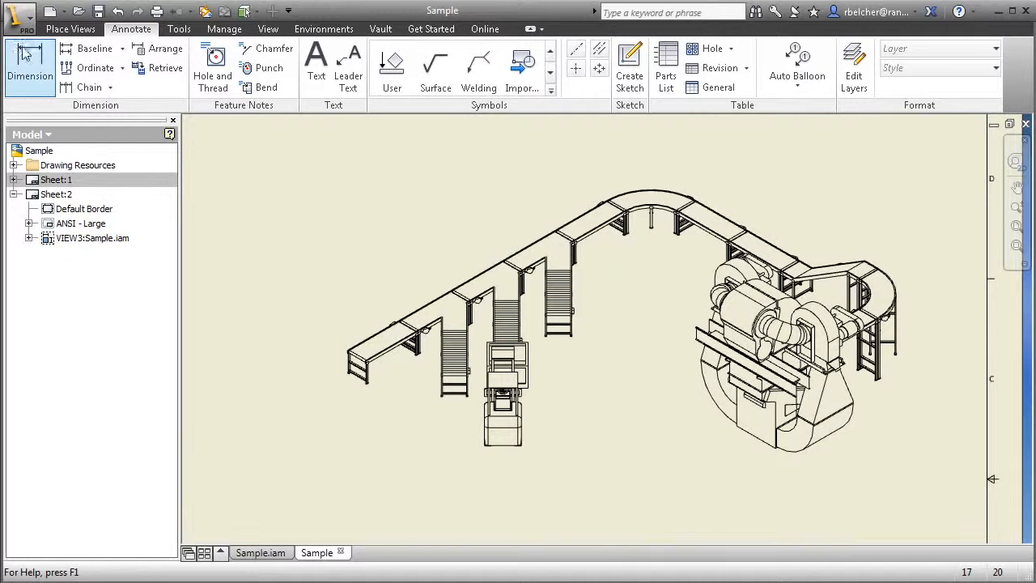
{"action": "scroll", "coordinate": [389, 293], "scroll_direction": "down", "scroll_amount": 2}
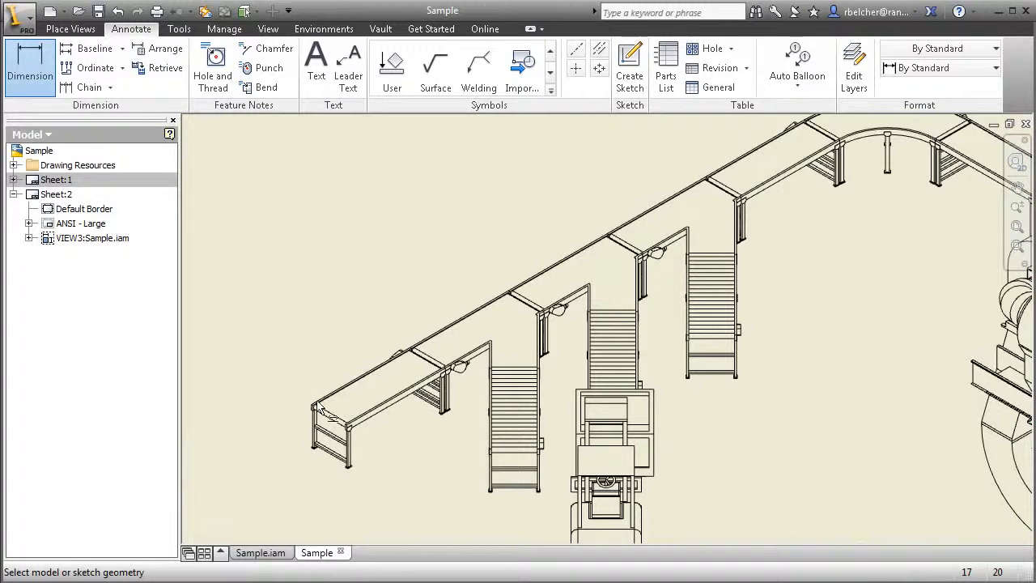
{"action": "left_click", "coordinate": [311, 403]}
{"action": "middle_click_drag", "start_coordinate": [566, 241], "coordinate": [406, 358]}
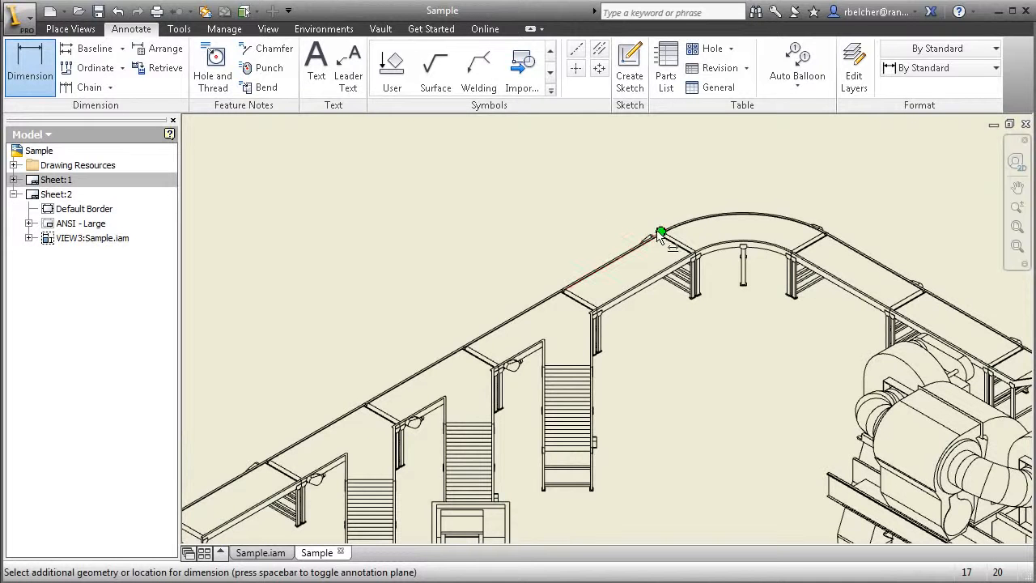
{"action": "left_click", "coordinate": [661, 231]}
{"action": "left_click", "coordinate": [543, 220]}
{"action": "left_click", "coordinate": [939, 68]}
{"action": "left_click", "coordinate": [906, 106]}
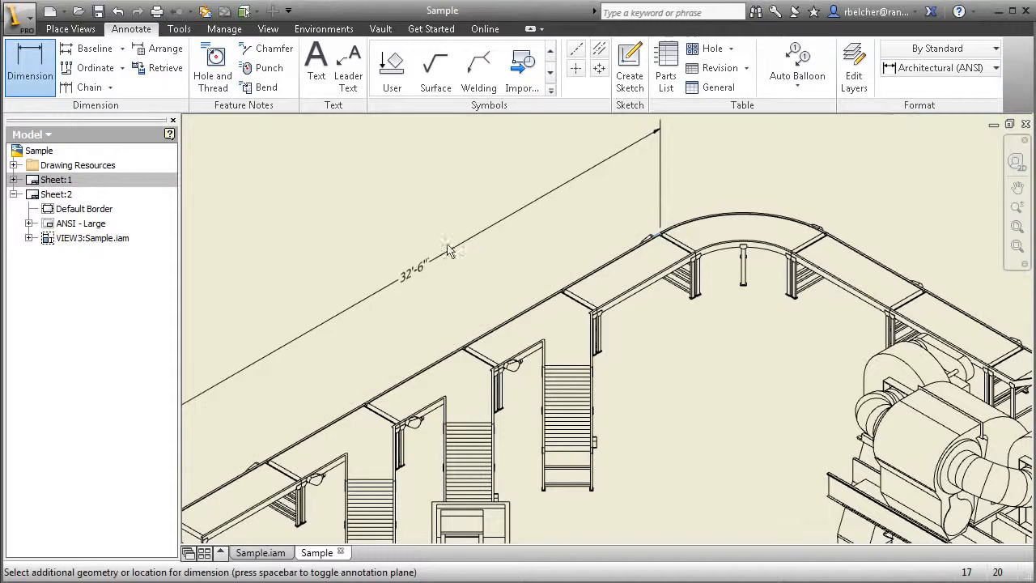
{"action": "middle_click_drag", "start_coordinate": [380, 264], "coordinate": [541, 232]}
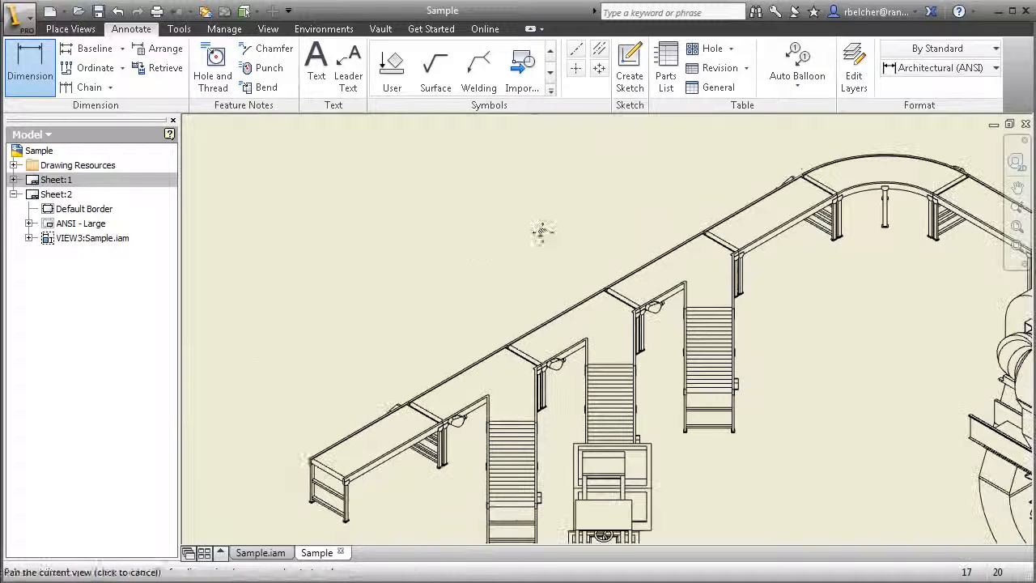
{"action": "left_click", "coordinate": [542, 193]}
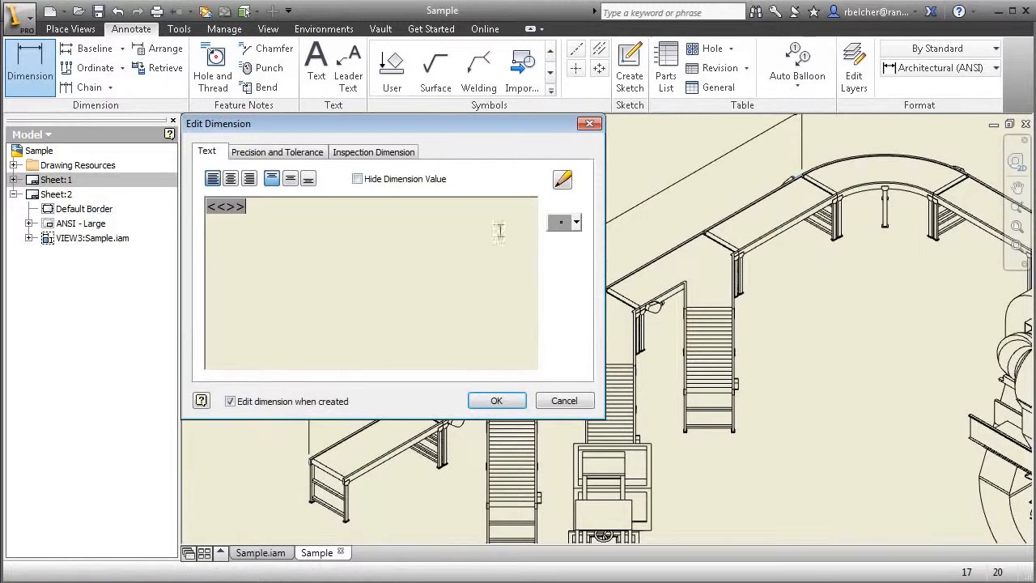
{"action": "left_click", "coordinate": [478, 402]}
- Dimension the length of the first straight belt conveyor after the curve, placing the dimension outside the line, and finish dimensioning
{"action": "middle_click_drag", "start_coordinate": [822, 384], "coordinate": [395, 433]}
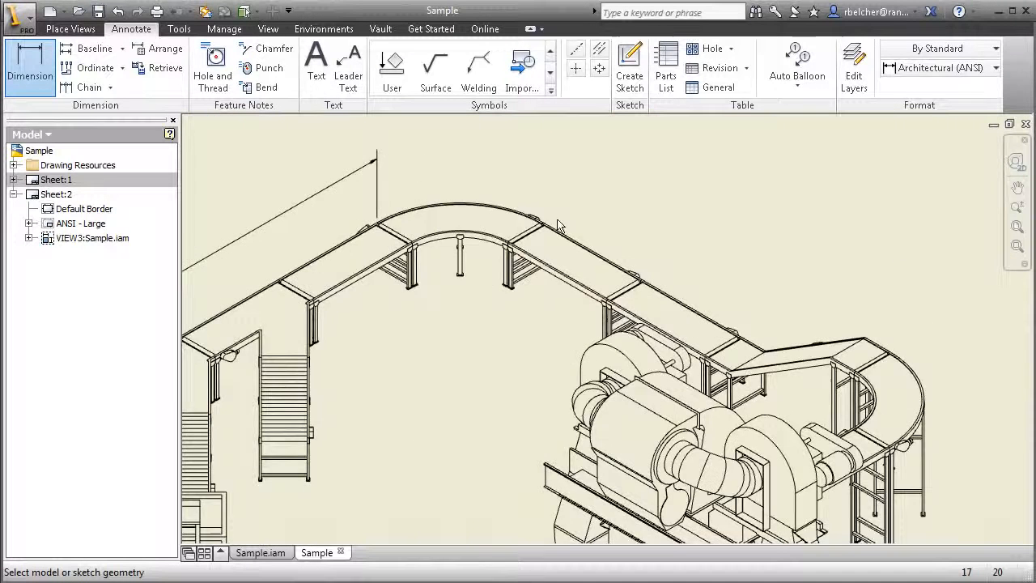
{"action": "scroll", "coordinate": [550, 242], "scroll_direction": "down", "scroll_amount": 2}
{"action": "left_click", "coordinate": [526, 220]}
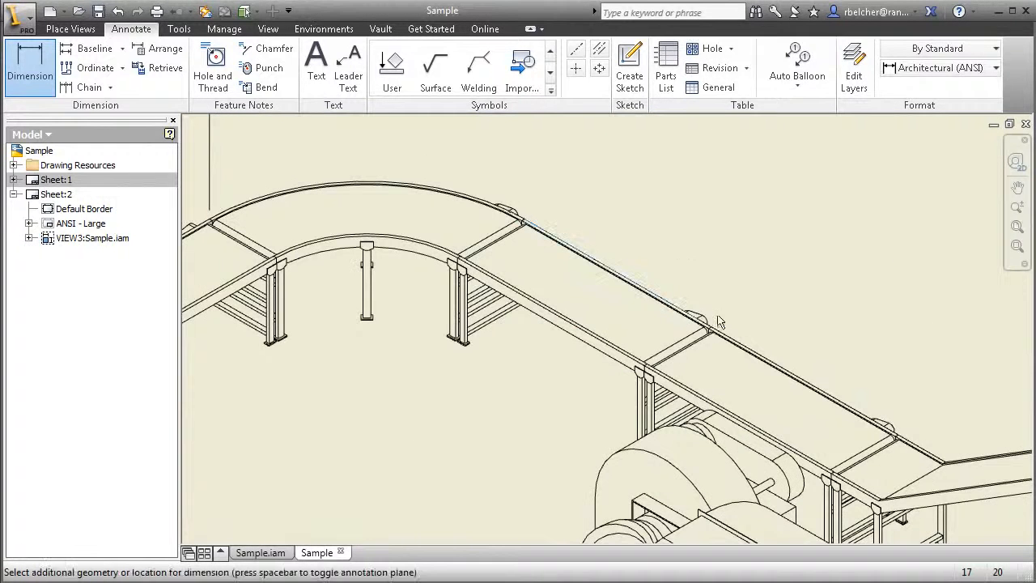
{"action": "left_click", "coordinate": [710, 327]}
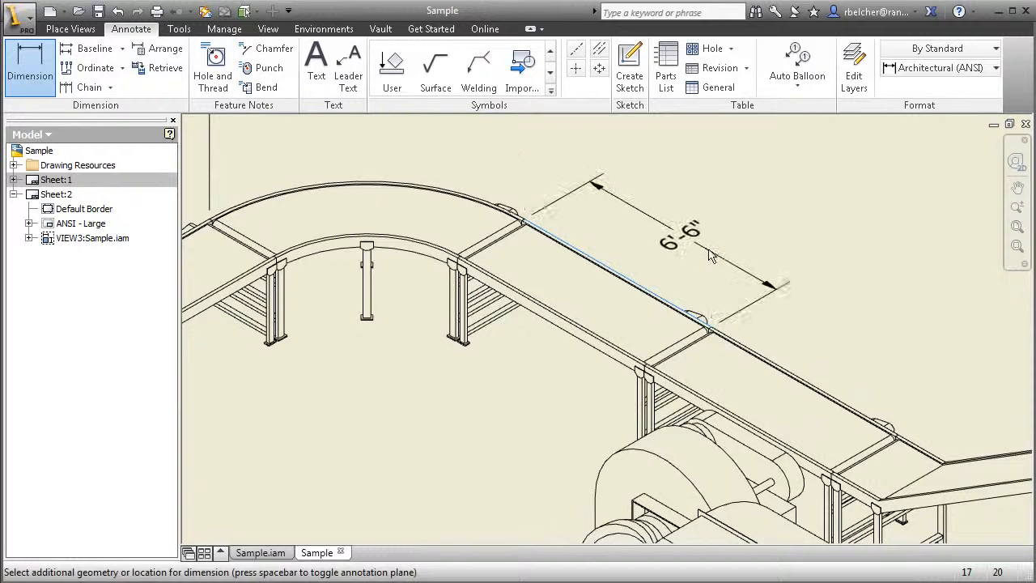
{"action": "left_click", "coordinate": [710, 250]}
{"action": "right_click", "coordinate": [797, 193]}
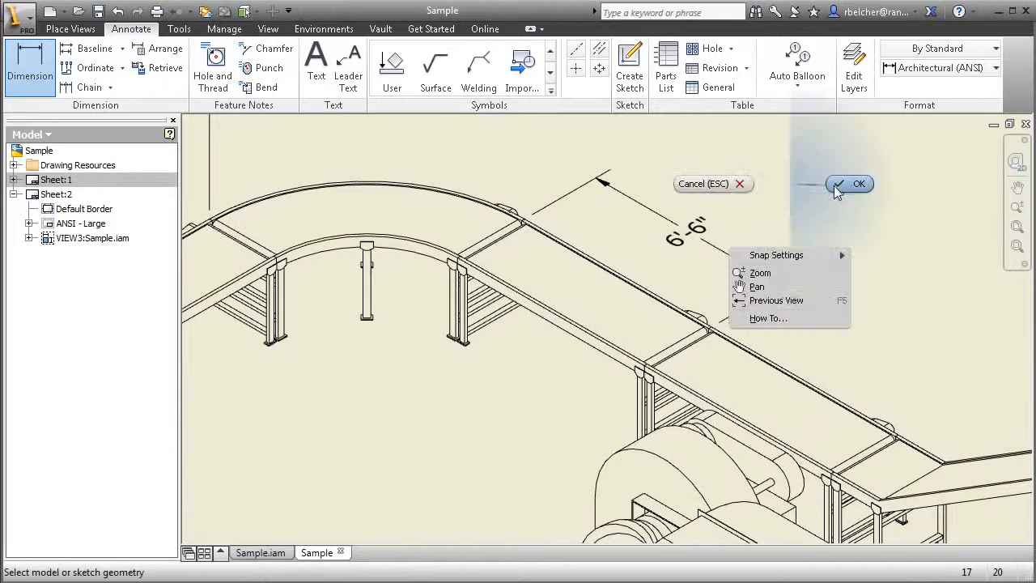
{"action": "left_click", "coordinate": [854, 183]}
- View the dimensioned isometric sheet as a whole and return to Sheet:1
{"action": "scroll", "coordinate": [746, 261], "scroll_direction": "down", "scroll_amount": 5}
{"action": "left_click", "coordinate": [599, 409]}
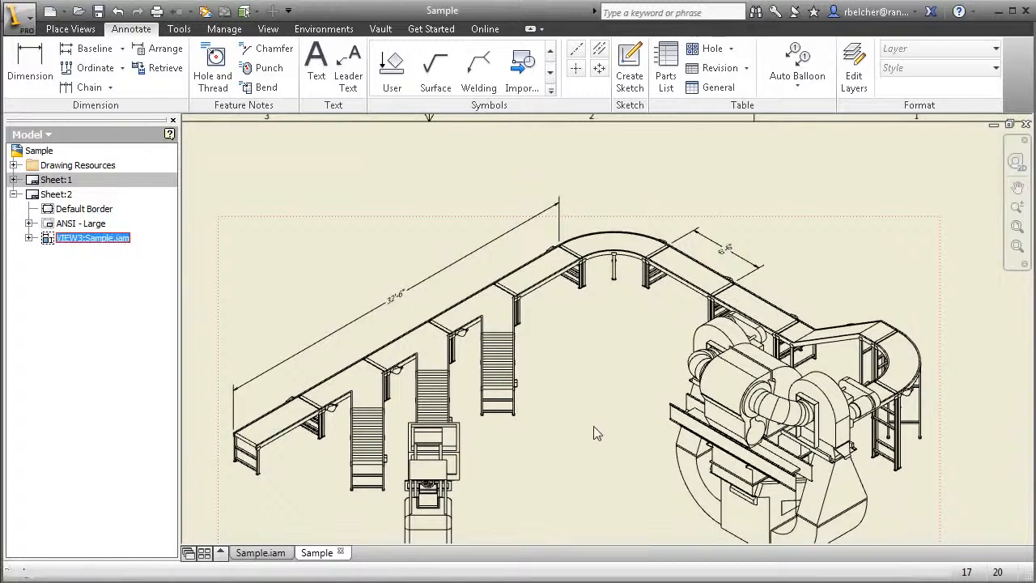
{"action": "scroll", "coordinate": [594, 440], "scroll_direction": "down", "scroll_amount": 3}
{"action": "middle_click_drag", "start_coordinate": [593, 438], "coordinate": [692, 309]}
{"action": "left_click", "coordinate": [56, 195]}
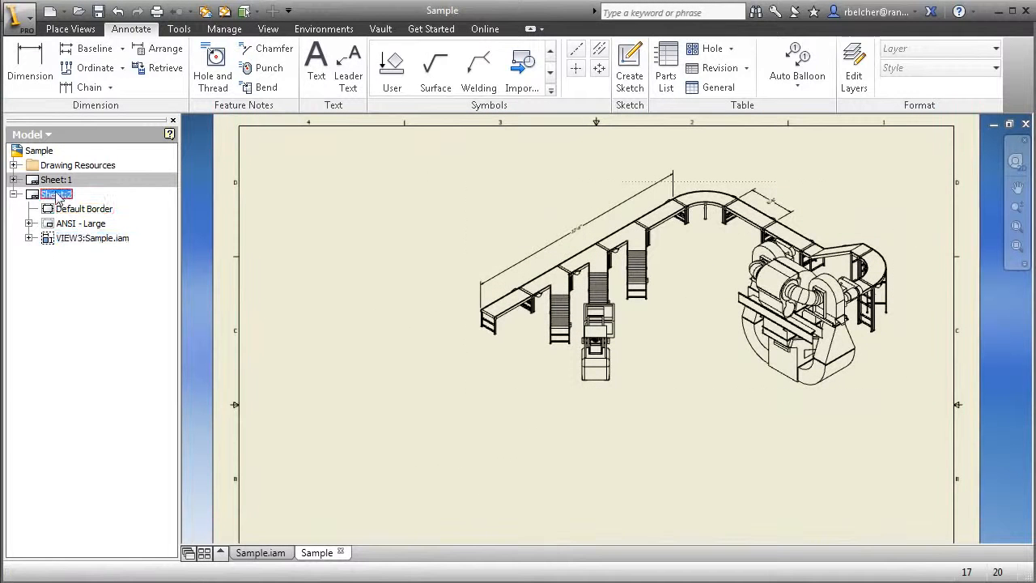
{"action": "double_click", "coordinate": [56, 179]}
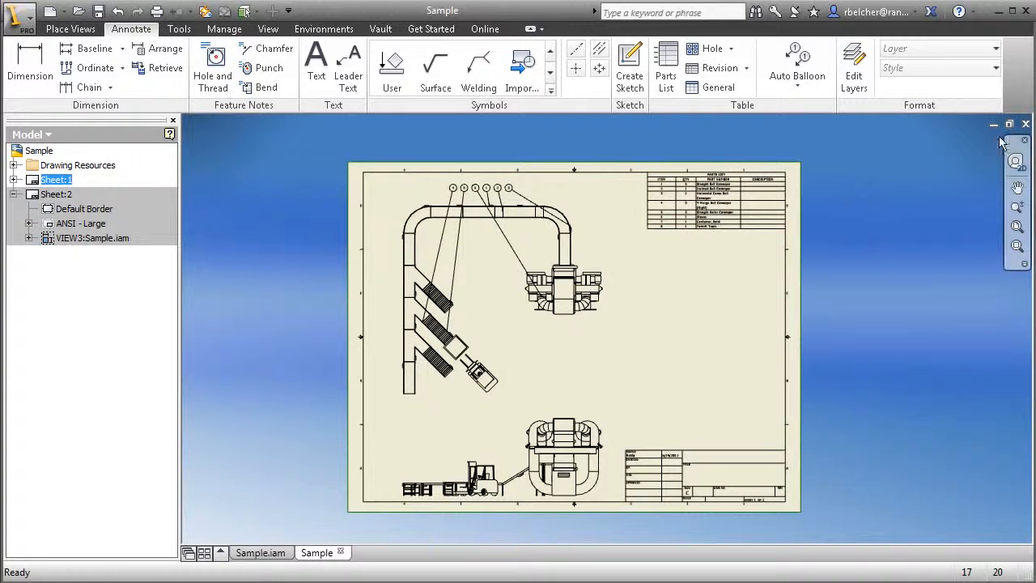
- Close the Sample drawing and the Sample assembly without saving the changes
{"action": "left_click", "coordinate": [1025, 126]}
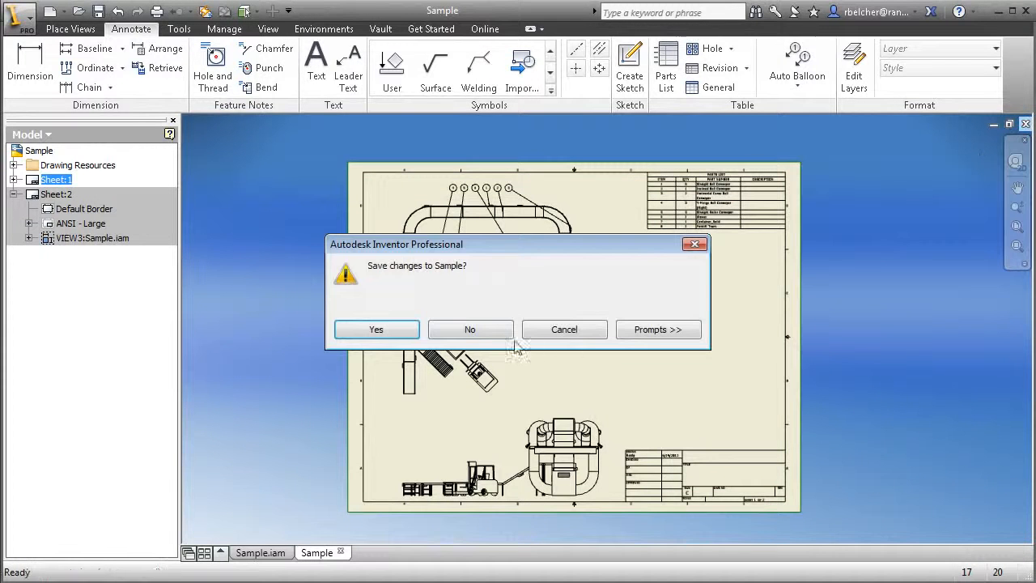
{"action": "left_click", "coordinate": [486, 336]}
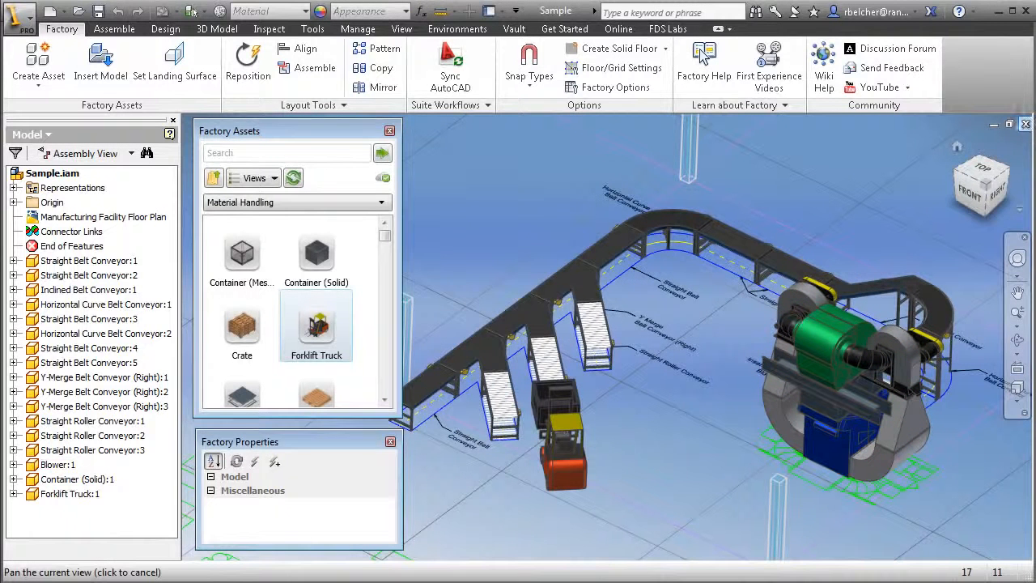
{"action": "left_click", "coordinate": [1025, 123]}
{"action": "left_click", "coordinate": [470, 329]}
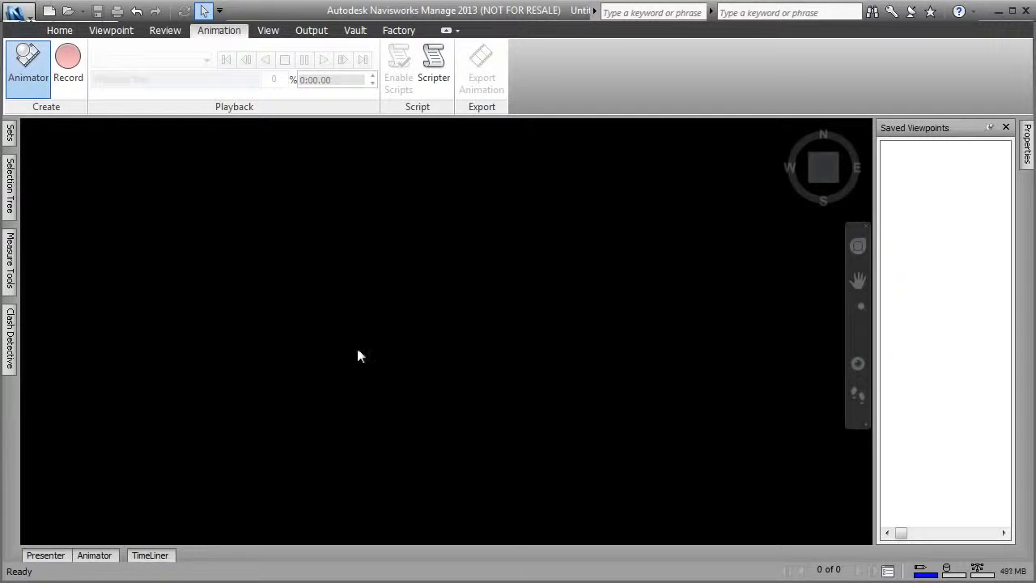
- Open the Manufacturing Facility_A model in Navisworks from the Expanded Demo folder and clear the building selection
{"action": "left_click", "coordinate": [68, 10]}
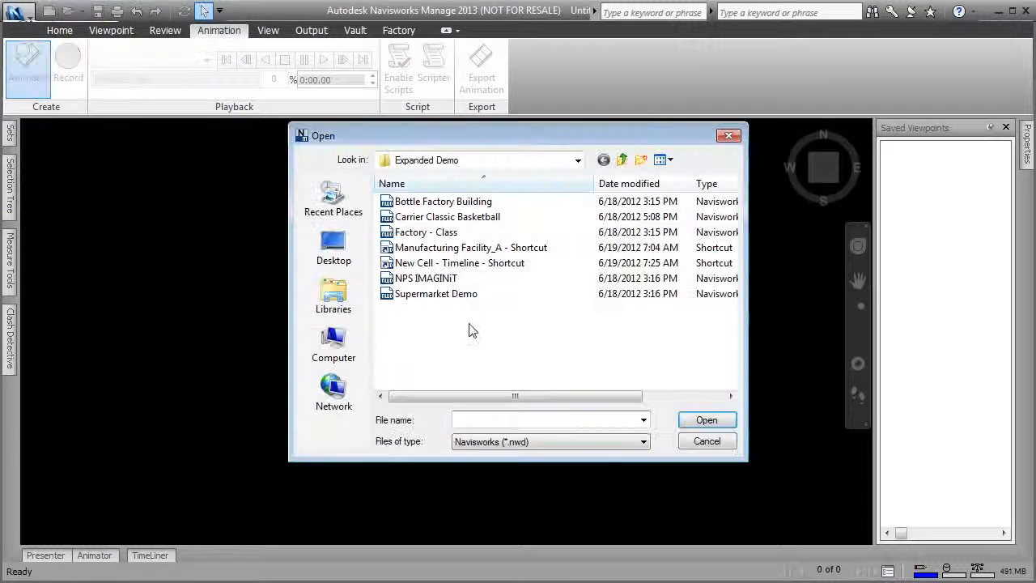
{"action": "left_click", "coordinate": [462, 248]}
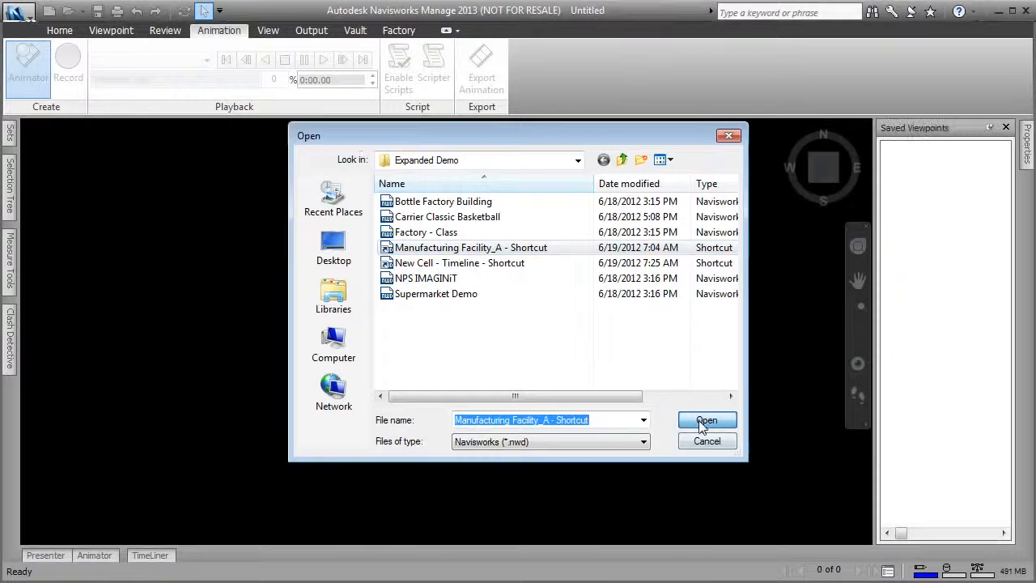
{"action": "left_click", "coordinate": [698, 419]}
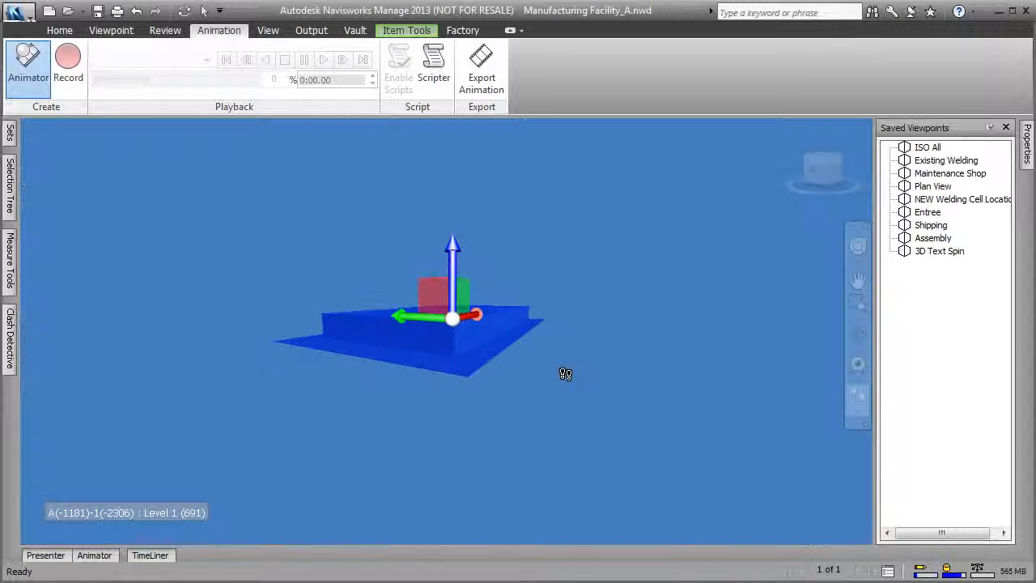
{"action": "left_click", "coordinate": [565, 374]}
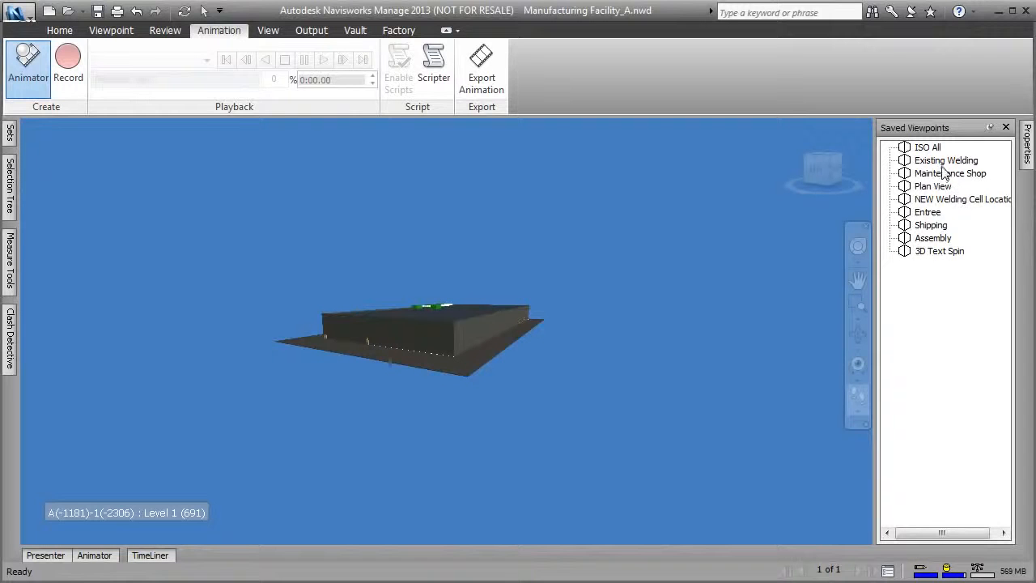
- Go to the saved Assembly viewpoint and walk through the factory to examine the robotic welding cell and its clamp fixtures
{"action": "left_click", "coordinate": [935, 237]}
{"action": "left_click_drag", "start_coordinate": [480, 436], "coordinate": [351, 415]}
{"action": "middle_click_drag", "start_coordinate": [429, 400], "coordinate": [449, 402]}
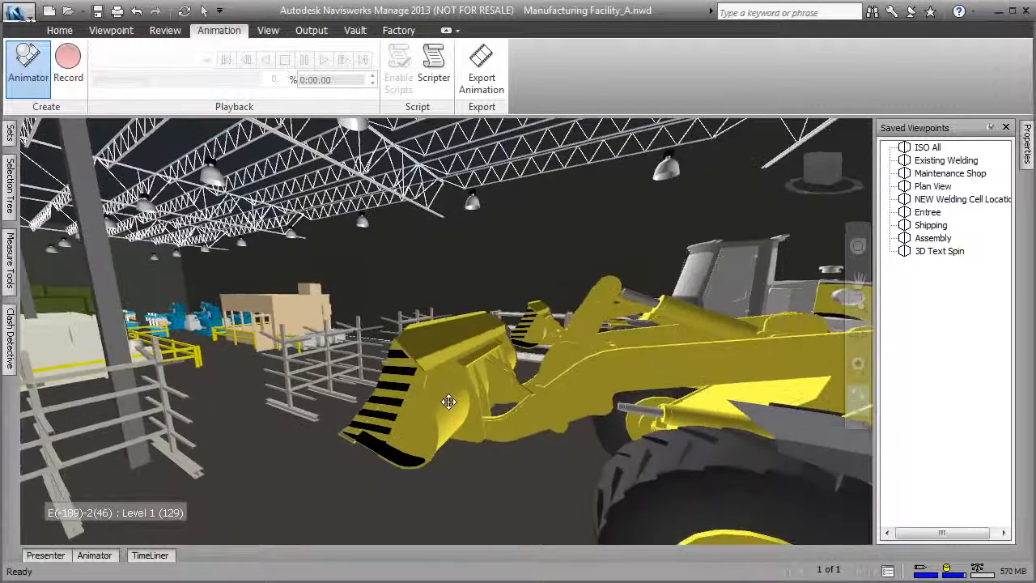
{"action": "scroll", "coordinate": [449, 402], "scroll_direction": "down", "scroll_amount": 2}
{"action": "left_click_drag", "start_coordinate": [443, 381], "coordinate": [644, 365]}
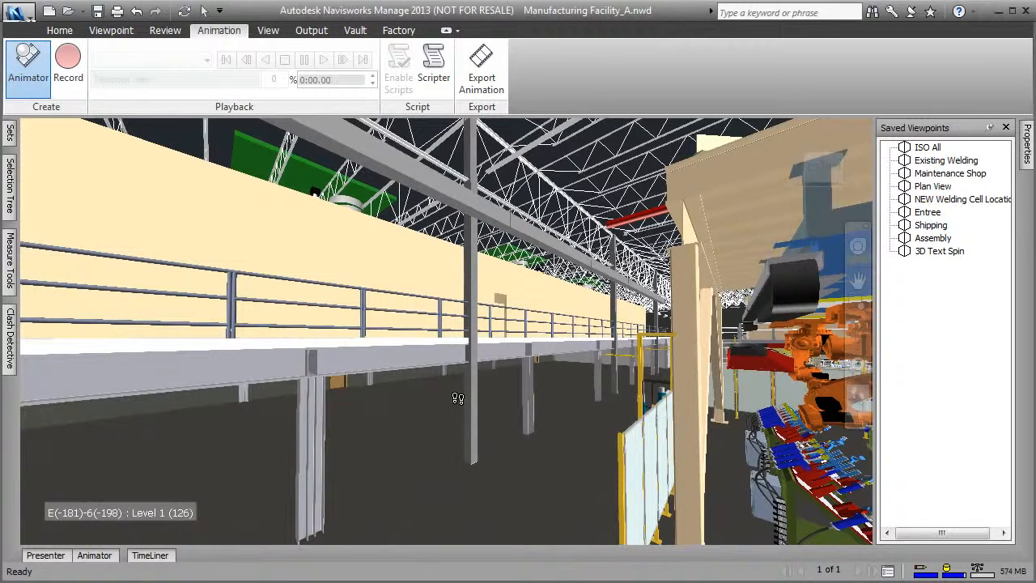
{"action": "left_click_drag", "start_coordinate": [393, 340], "coordinate": [508, 334]}
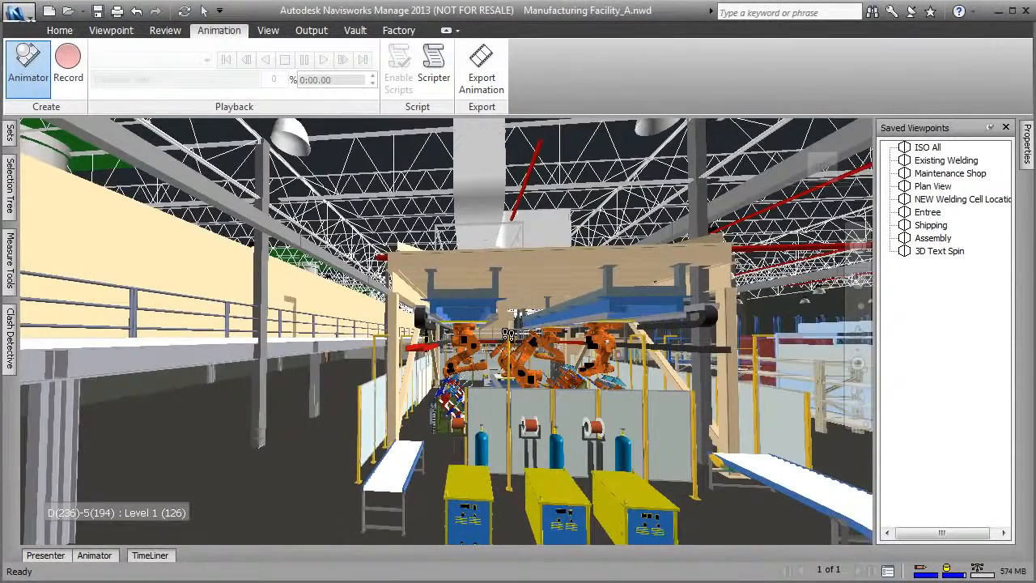
{"action": "left_click_drag", "start_coordinate": [274, 366], "coordinate": [642, 371]}
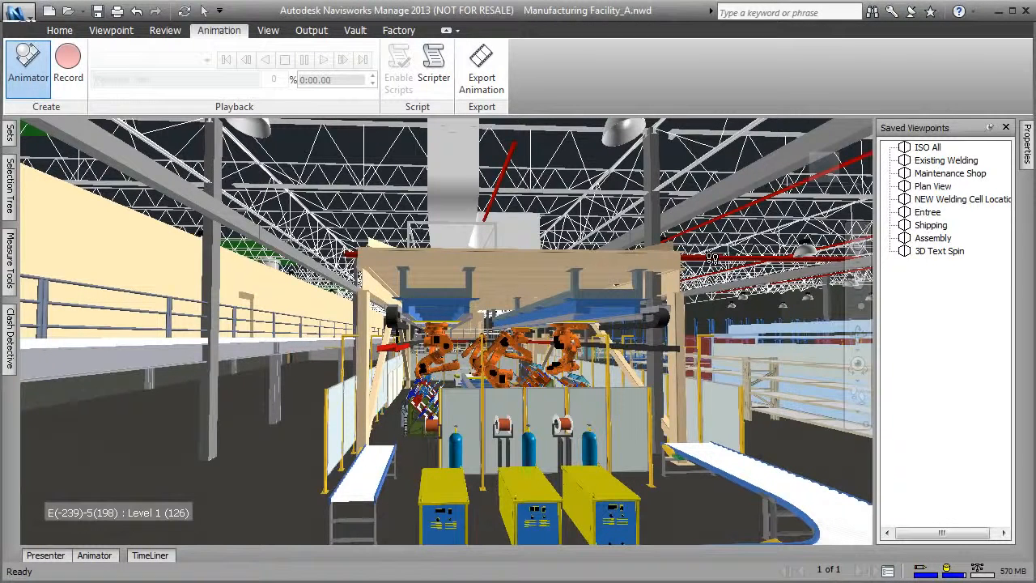
{"action": "left_click_drag", "start_coordinate": [618, 430], "coordinate": [460, 402]}
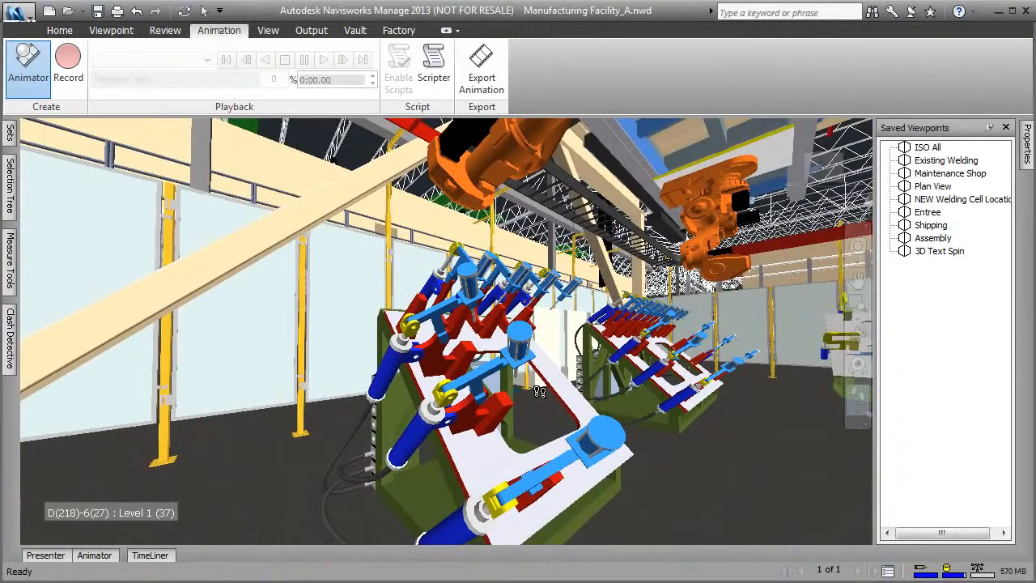
{"action": "left_click_drag", "start_coordinate": [481, 363], "coordinate": [494, 396]}
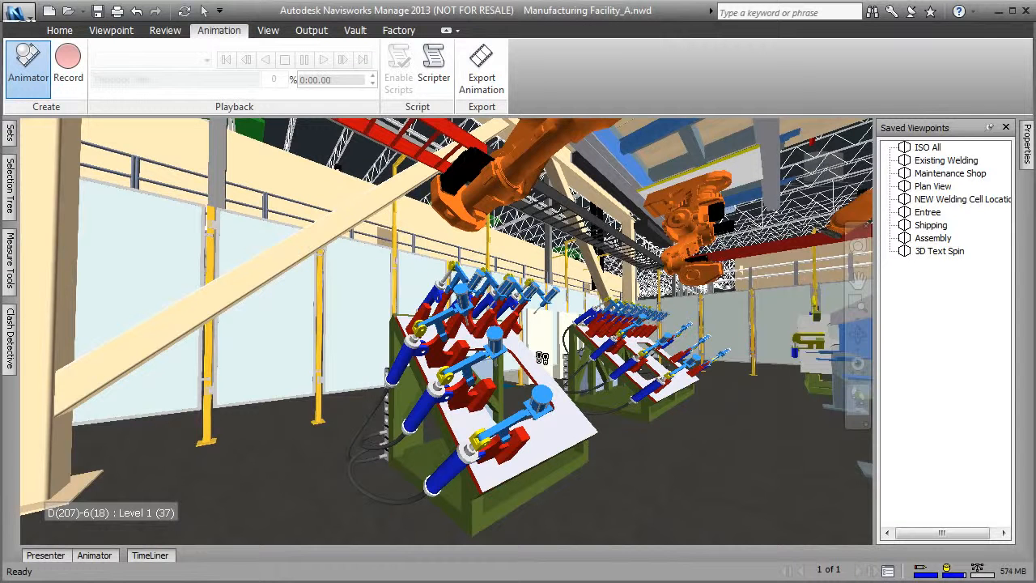
- Replace the factory model with an empty Navisworks scene, switch to Inventor and open the Arm Welding Clamp - 48 part
{"action": "left_click", "coordinate": [48, 10]}
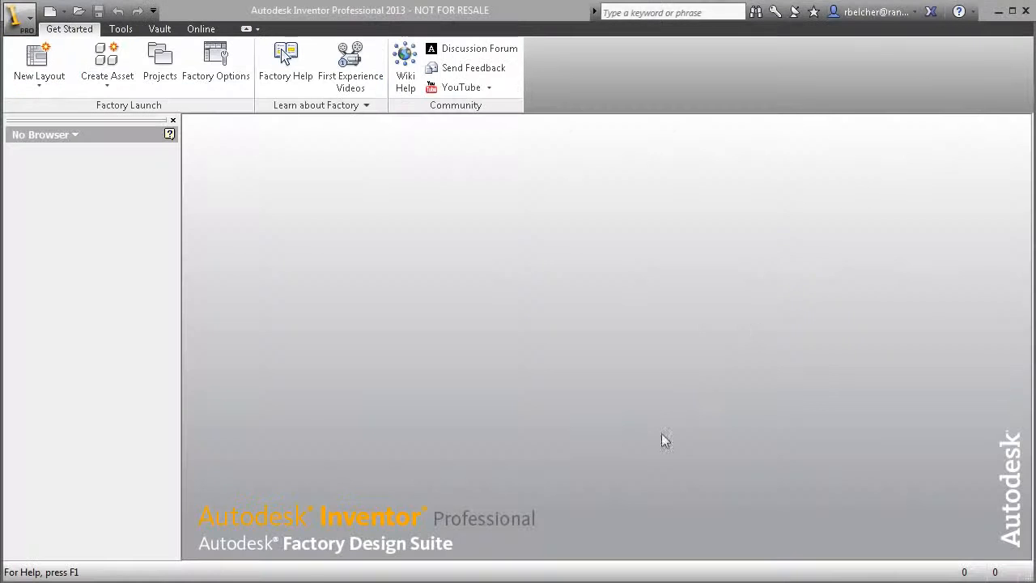
{"action": "left_click", "coordinate": [78, 10]}
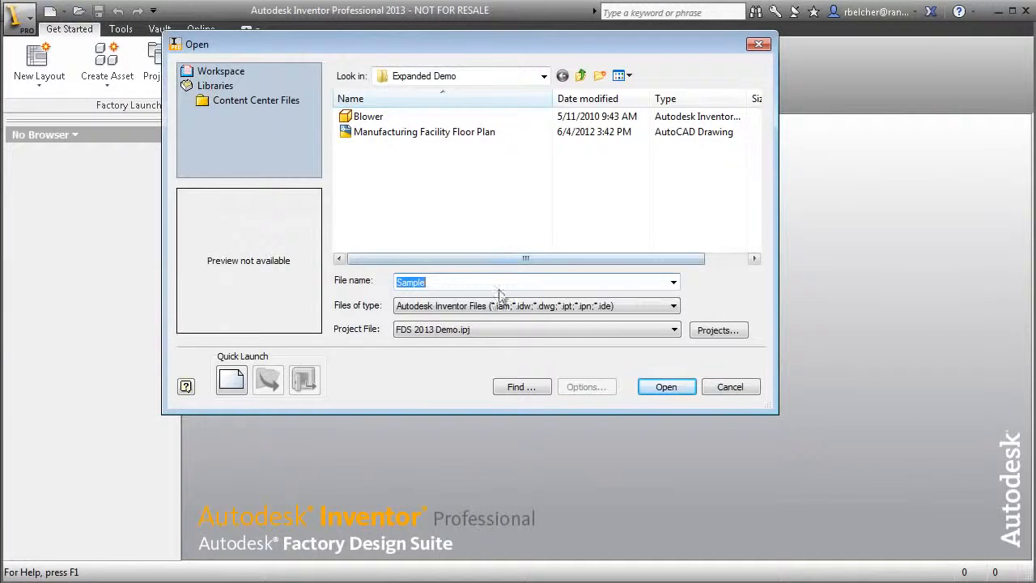
{"action": "left_click", "coordinate": [581, 75]}
{"action": "left_click", "coordinate": [417, 178]}
{"action": "left_click", "coordinate": [665, 386]}
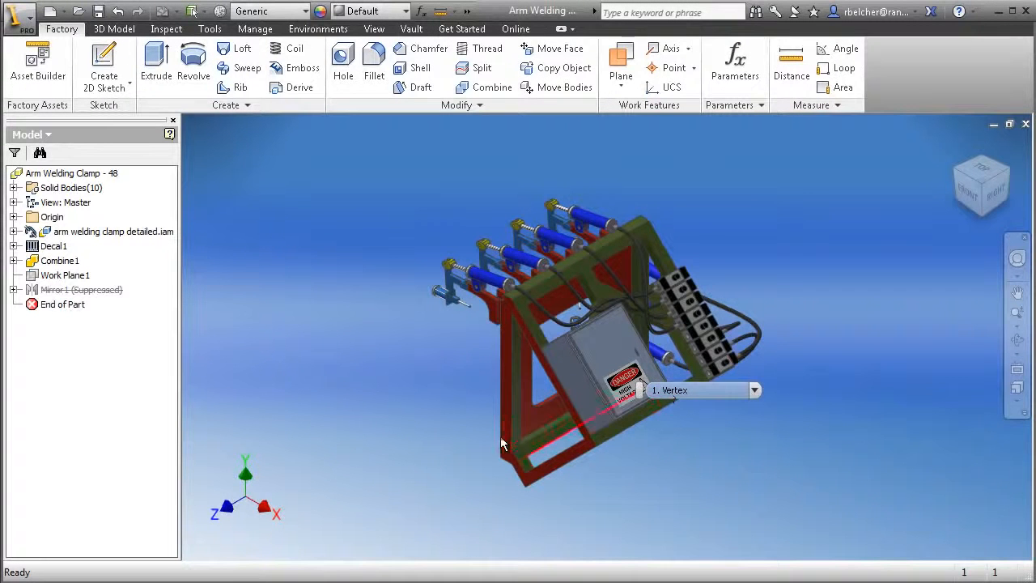
- In Asset Builder, define the welding clamp's landing surface on its underside, with the insertion point at the base corner beside the valve block
{"action": "middle_click_drag", "start_coordinate": [401, 427], "coordinate": [536, 419], "text": "shift"}
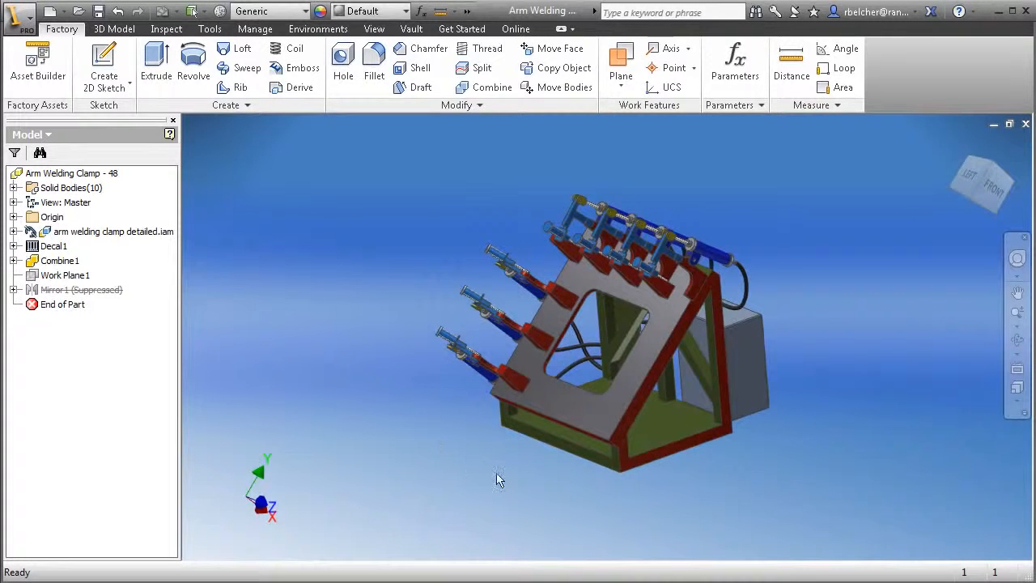
{"action": "middle_click_drag", "start_coordinate": [847, 487], "coordinate": [702, 493]}
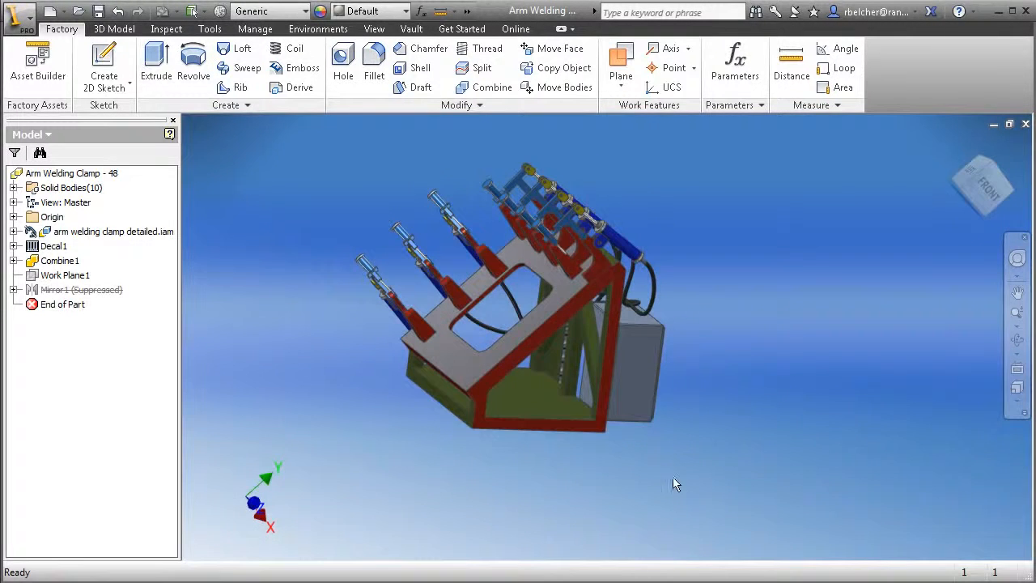
{"action": "scroll", "coordinate": [584, 462], "scroll_direction": "down", "scroll_amount": 4}
{"action": "scroll", "coordinate": [583, 462], "scroll_direction": "up", "scroll_amount": 3}
{"action": "middle_click_drag", "start_coordinate": [399, 482], "coordinate": [476, 483], "text": "shift"}
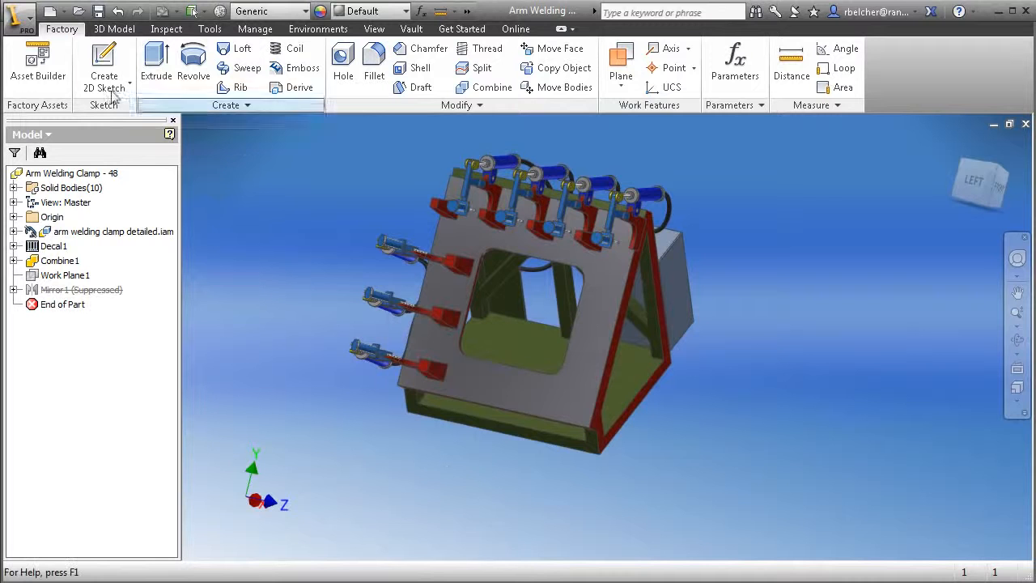
{"action": "left_click", "coordinate": [35, 71]}
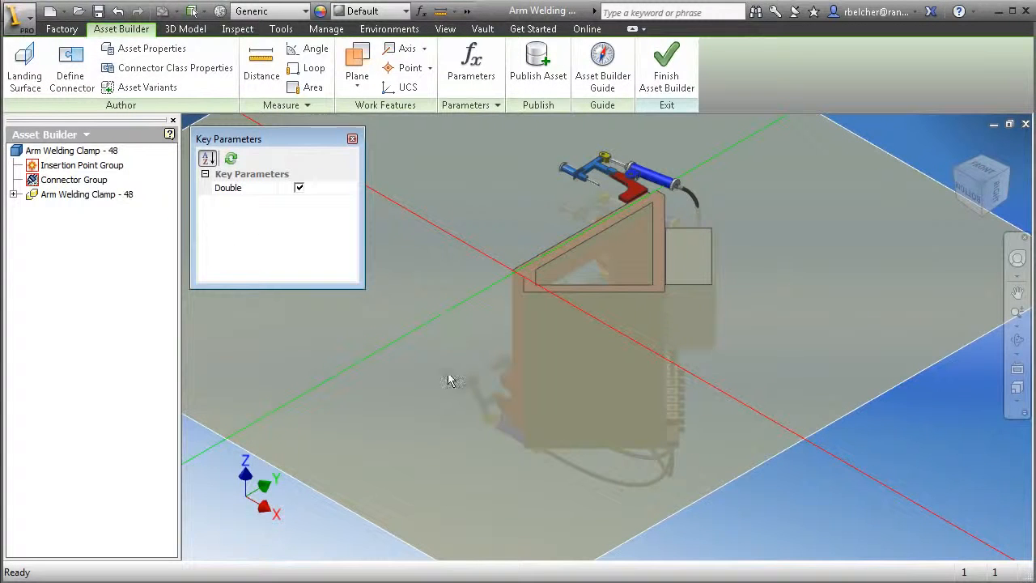
{"action": "left_click", "coordinate": [24, 67]}
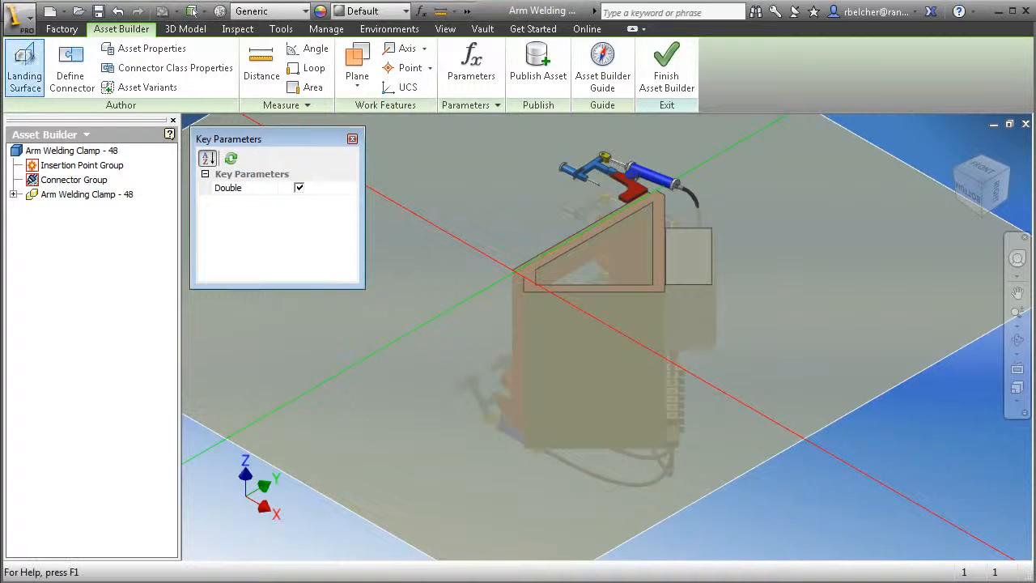
{"action": "left_click", "coordinate": [590, 341]}
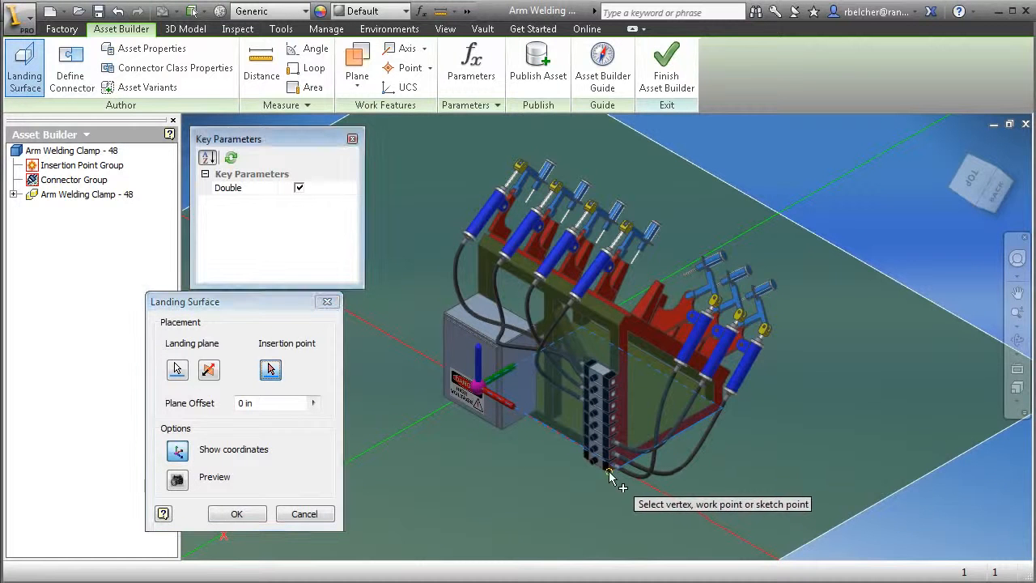
{"action": "left_click", "coordinate": [723, 408]}
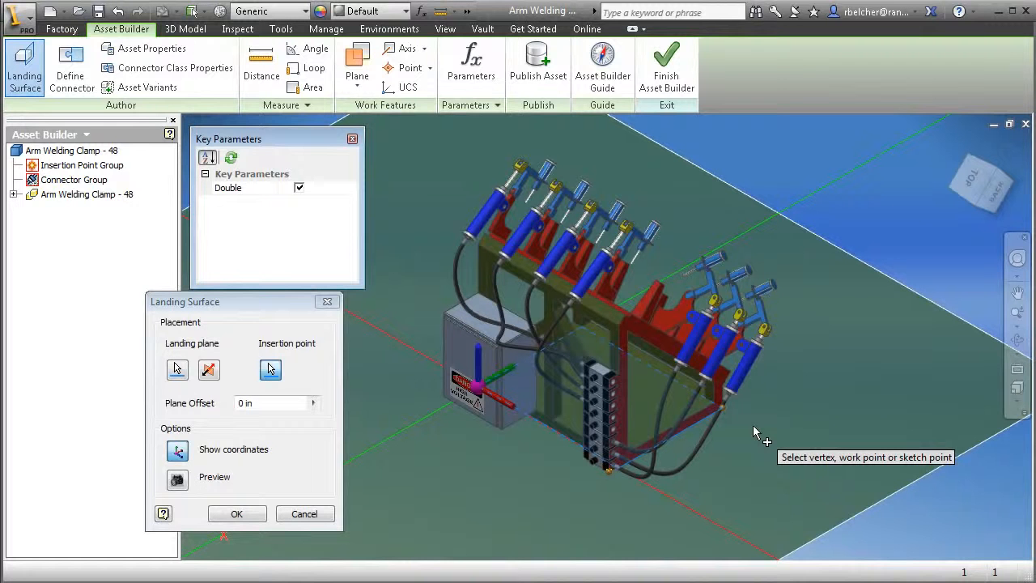
{"action": "left_click", "coordinate": [234, 513]}
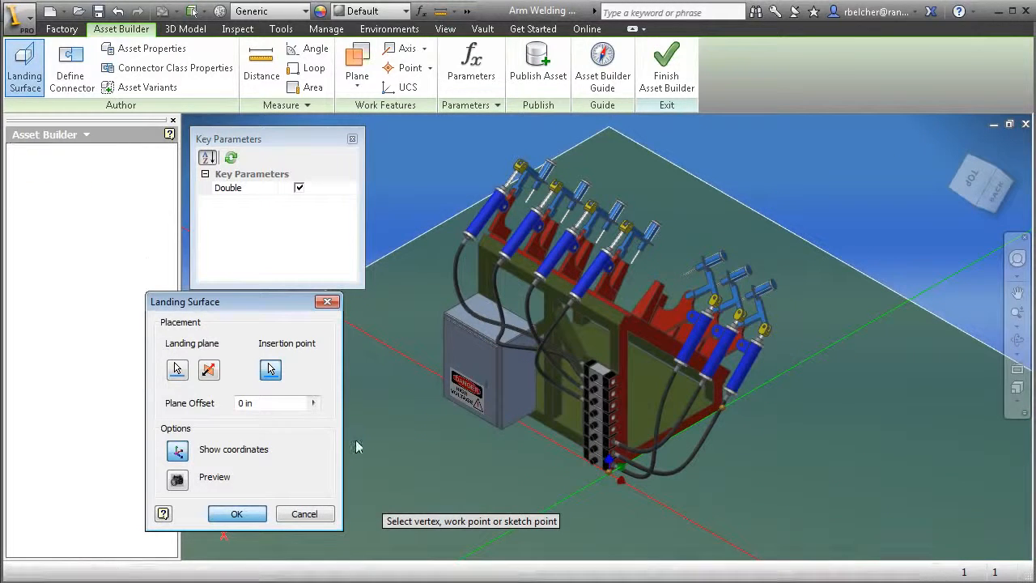
- Define a connector at the midpoint of the side frame's lower inner edge and align its direction to the adjacent green face
{"action": "left_click", "coordinate": [71, 65]}
{"action": "scroll", "coordinate": [721, 458], "scroll_direction": "up", "scroll_amount": 3}
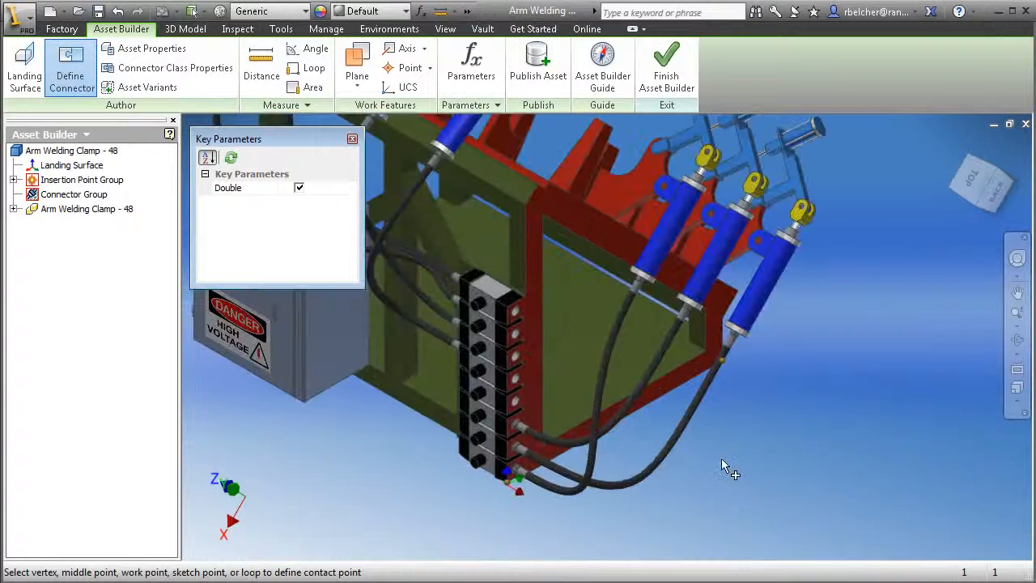
{"action": "scroll", "coordinate": [773, 479], "scroll_direction": "up", "scroll_amount": 3}
{"action": "middle_click_drag", "start_coordinate": [763, 428], "coordinate": [446, 353], "text": "shift"}
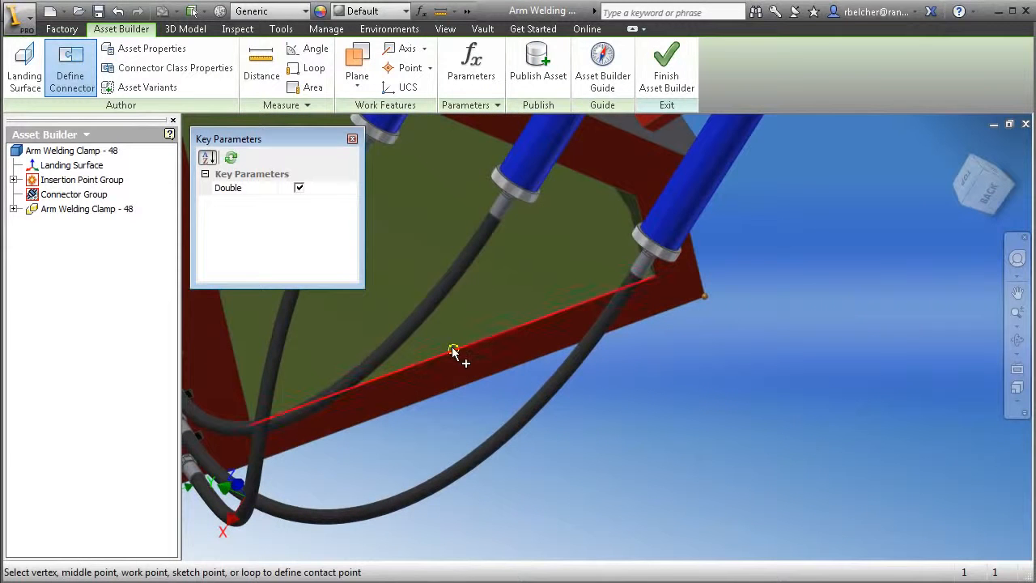
{"action": "left_click", "coordinate": [453, 349]}
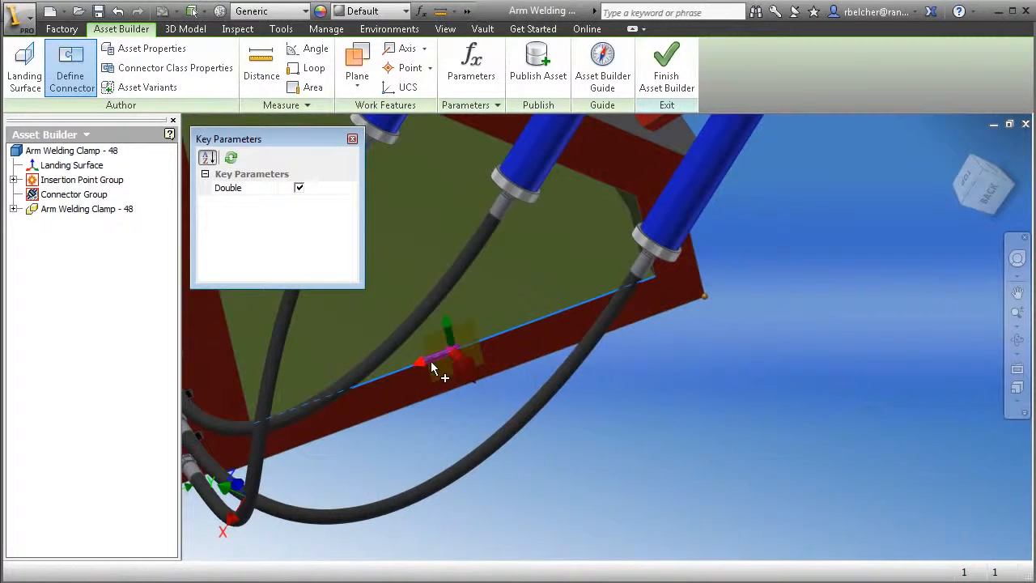
{"action": "left_click", "coordinate": [498, 295]}
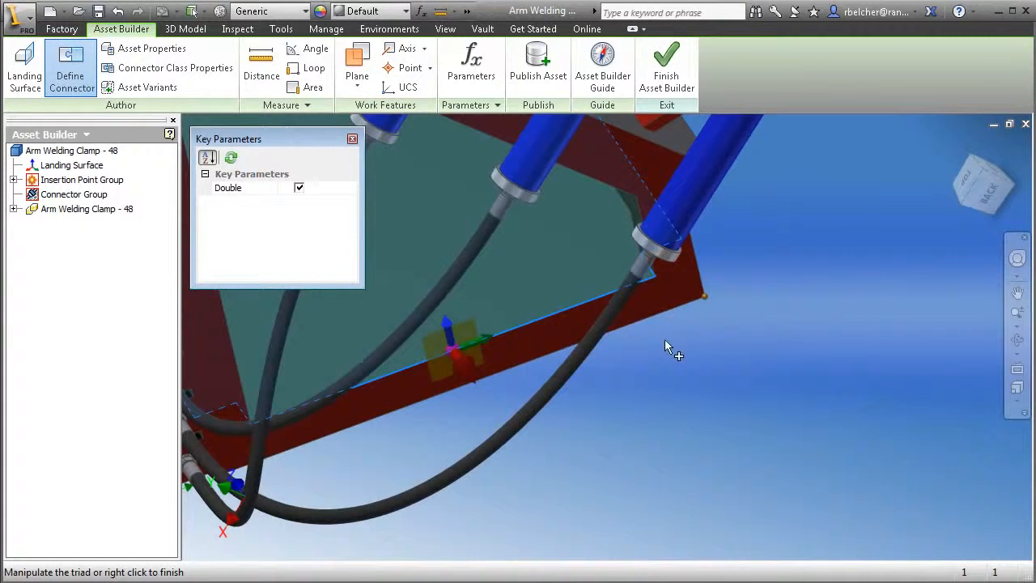
{"action": "right_click", "coordinate": [793, 256]}
{"action": "left_click", "coordinate": [819, 261]}
{"action": "scroll", "coordinate": [770, 406], "scroll_direction": "up", "scroll_amount": 3}
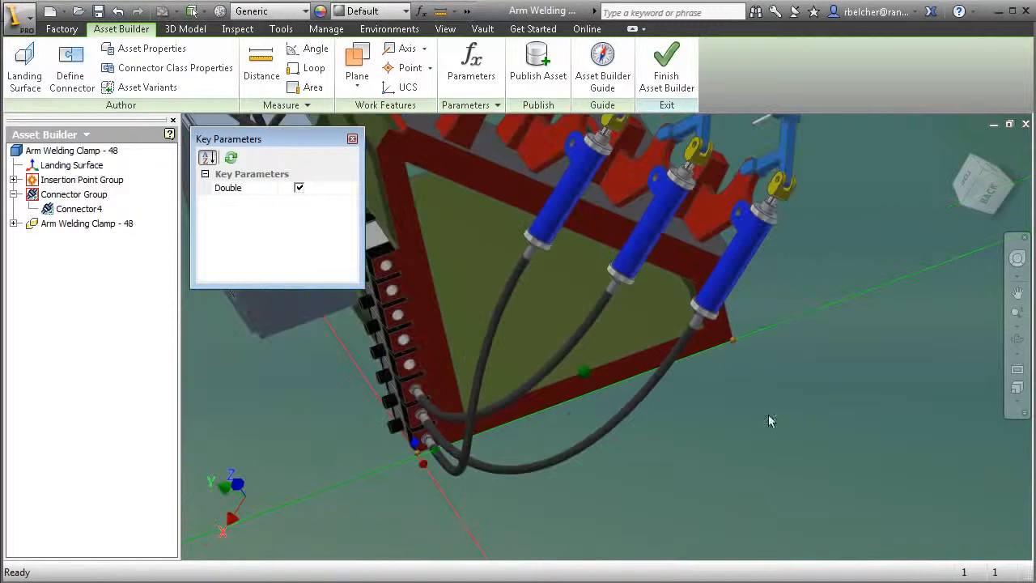
{"action": "middle_click_drag", "start_coordinate": [702, 496], "coordinate": [737, 486], "text": "shift"}
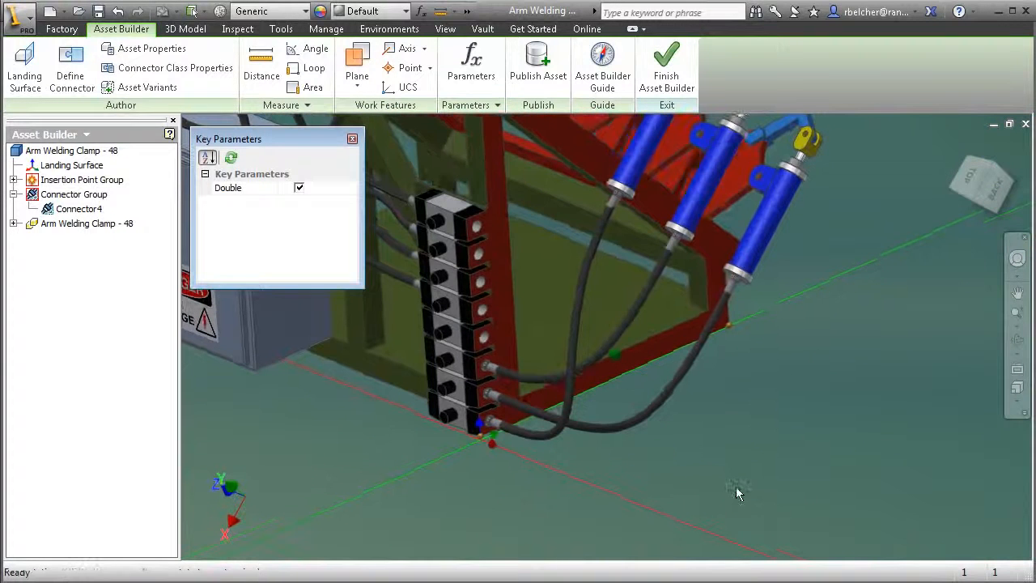
{"action": "scroll", "coordinate": [712, 448], "scroll_direction": "up", "scroll_amount": 3}
{"action": "middle_click_drag", "start_coordinate": [712, 448], "coordinate": [726, 482]}
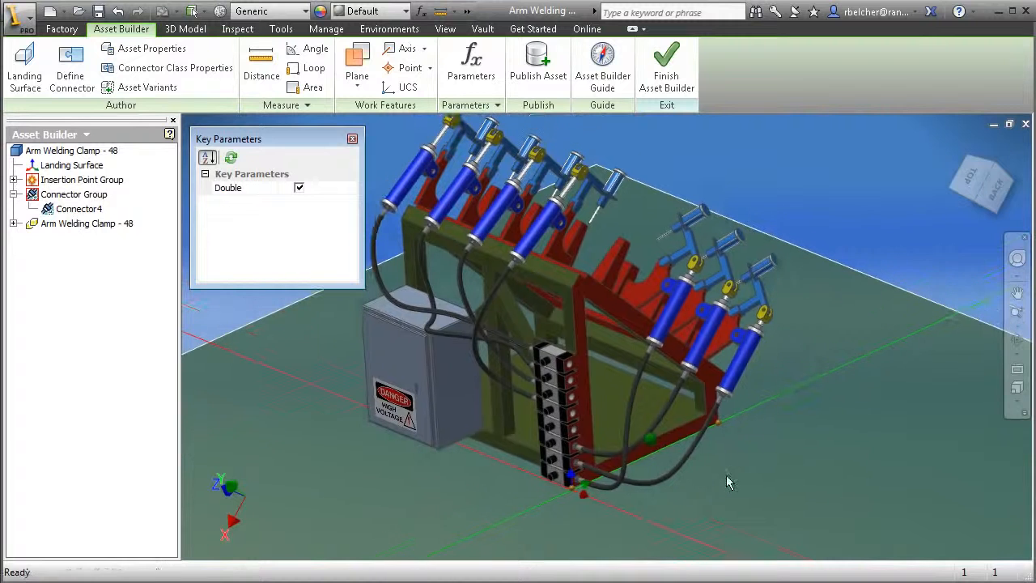
- Review the clamp's general and custom asset properties and its Single and Double asset variants
{"action": "left_click", "coordinate": [162, 49]}
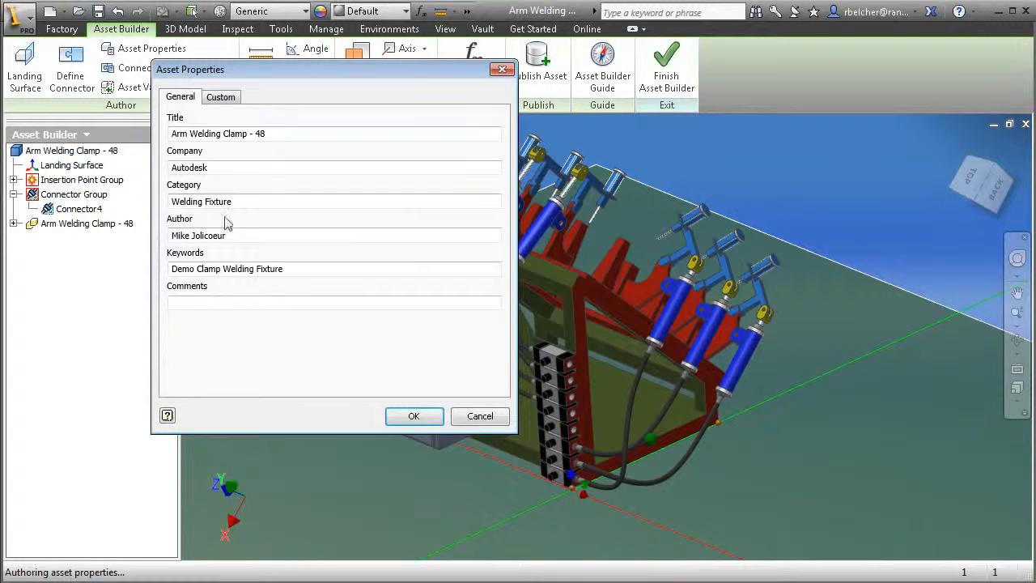
{"action": "left_click", "coordinate": [222, 97]}
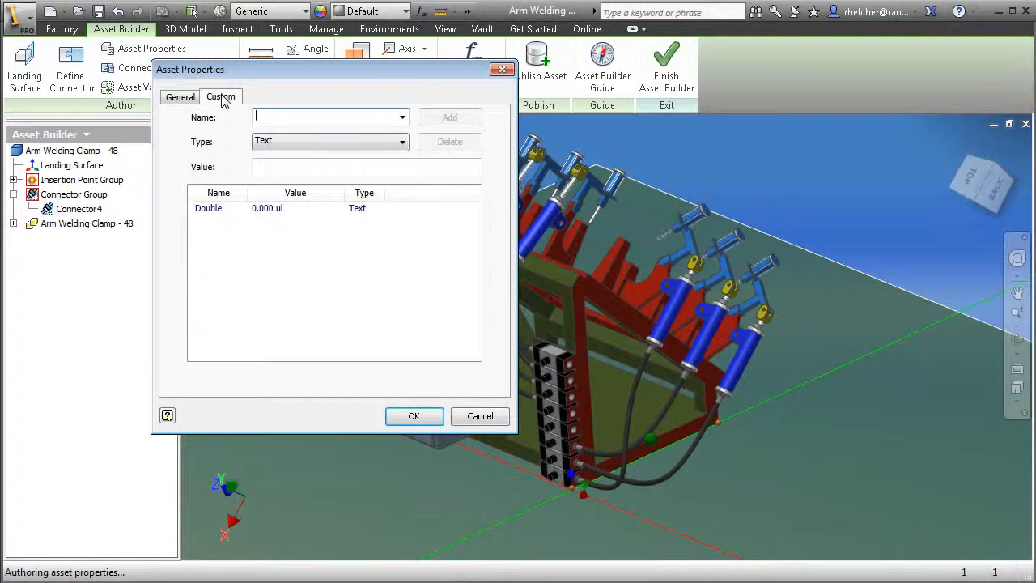
{"action": "left_click", "coordinate": [502, 68]}
{"action": "left_click", "coordinate": [149, 91]}
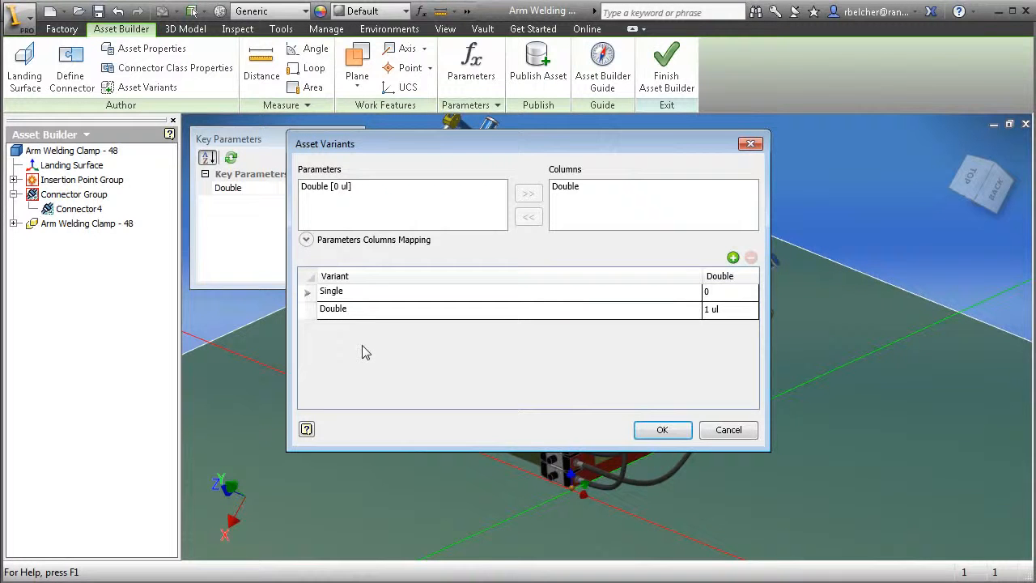
{"action": "left_click", "coordinate": [661, 430]}
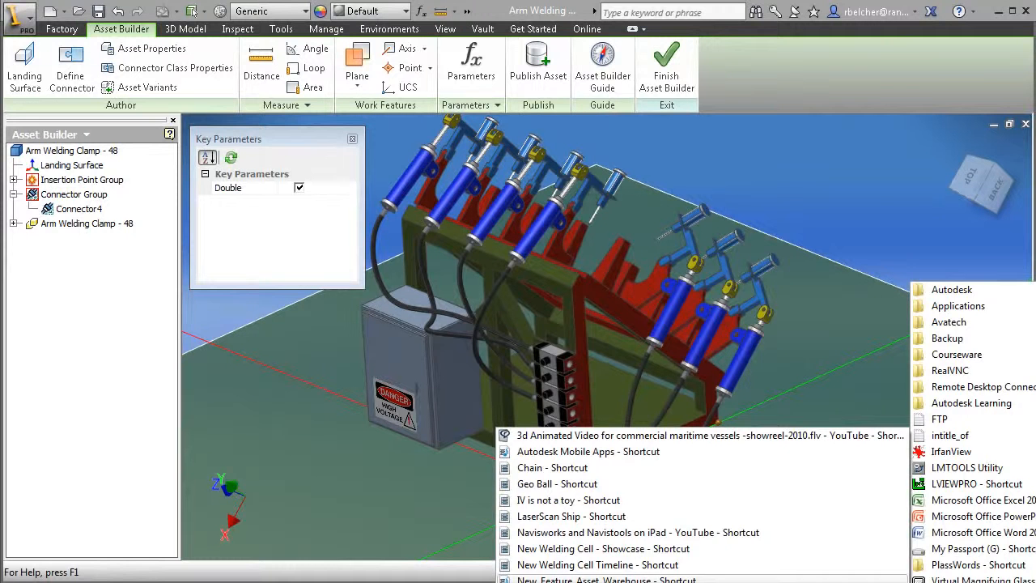
- Play the New_Feature_Asset_Warehouse video and position its player window over the Inventor window
{"action": "left_click", "coordinate": [654, 580]}
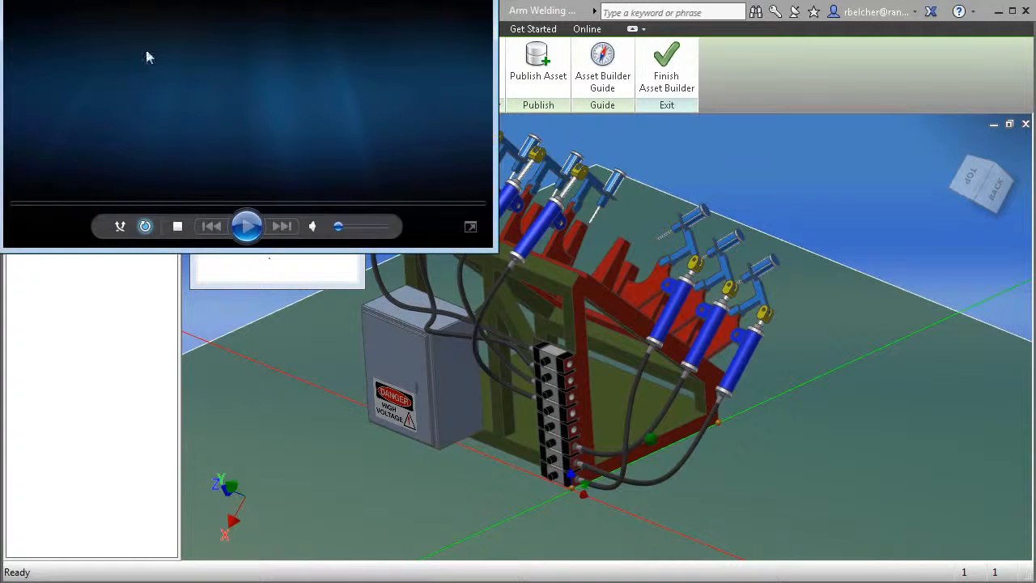
{"action": "left_click_drag", "start_coordinate": [107, 0], "coordinate": [155, 31]}
{"action": "left_click_drag", "start_coordinate": [300, 37], "coordinate": [259, 12]}
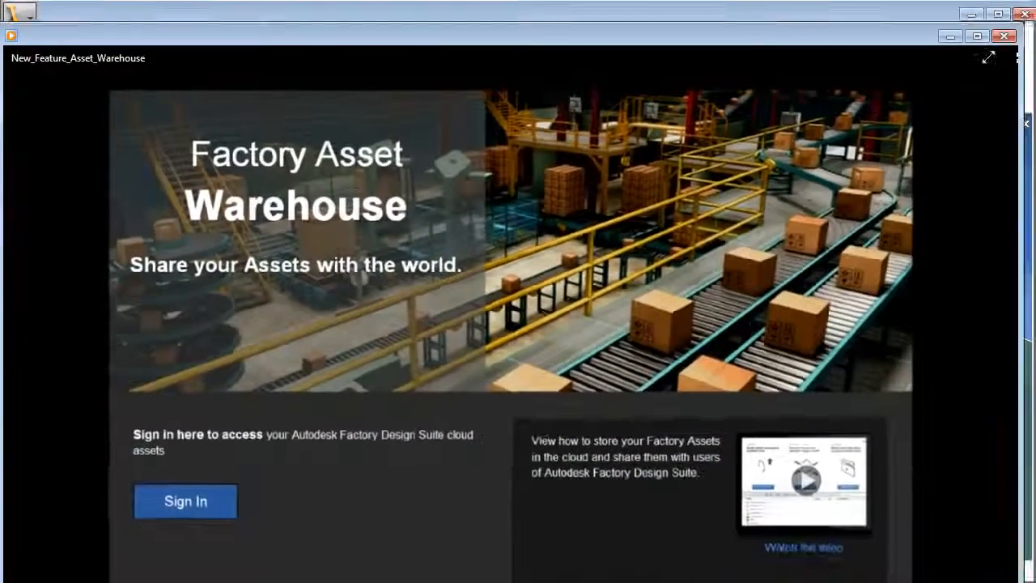
{"action": "mouse_move", "coordinate": [702, 10]}
{"action": "left_mouse_down"}
{"action": "mouse_move", "coordinate": [703, 220]}
{"action": "mouse_move", "coordinate": [720, 80]}
{"action": "mouse_move", "coordinate": [711, 14]}
{"action": "left_mouse_up"}
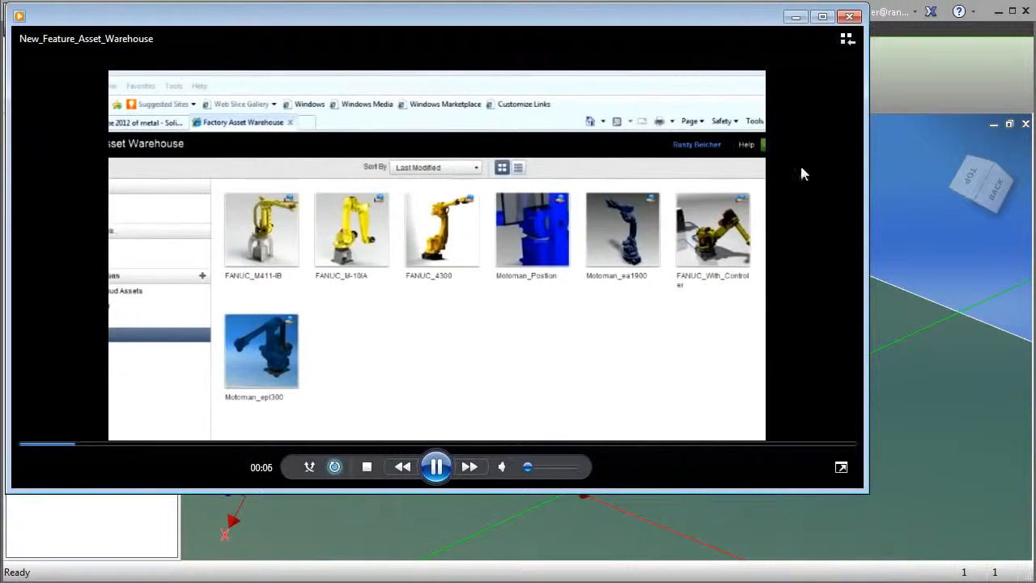
- Enlarge the New_Feature_Asset_Warehouse video window, and close the Arm Welding Clamp - 48 file in Inventor without saving
{"action": "left_click_drag", "start_coordinate": [869, 492], "coordinate": [961, 573]}
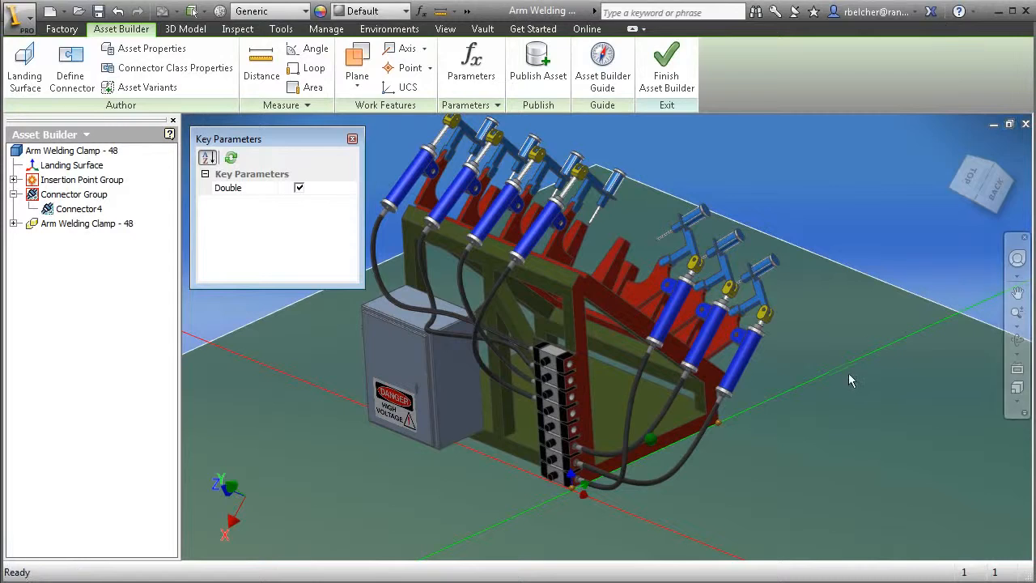
{"action": "left_click", "coordinate": [1024, 124]}
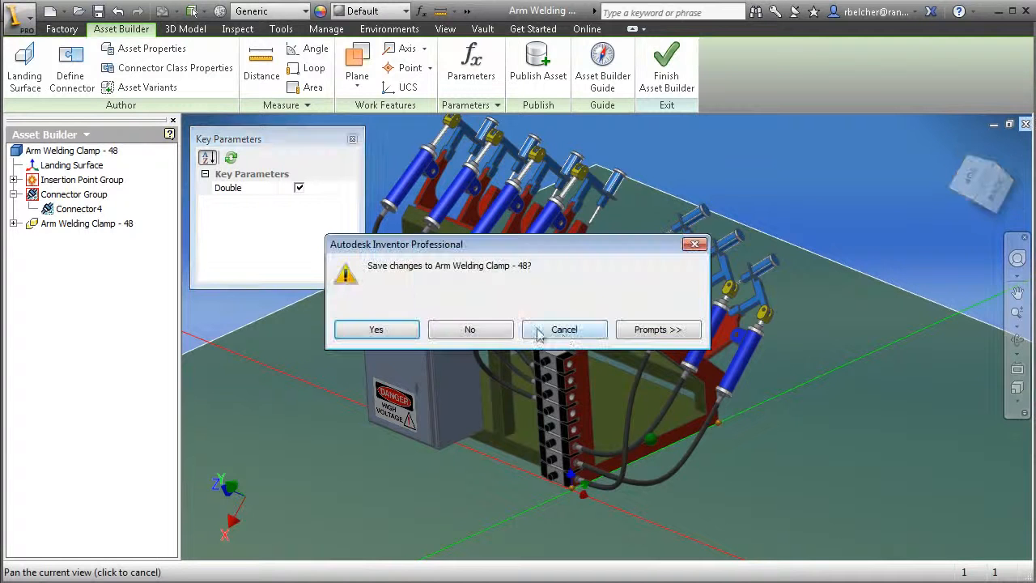
{"action": "left_click", "coordinate": [493, 337]}
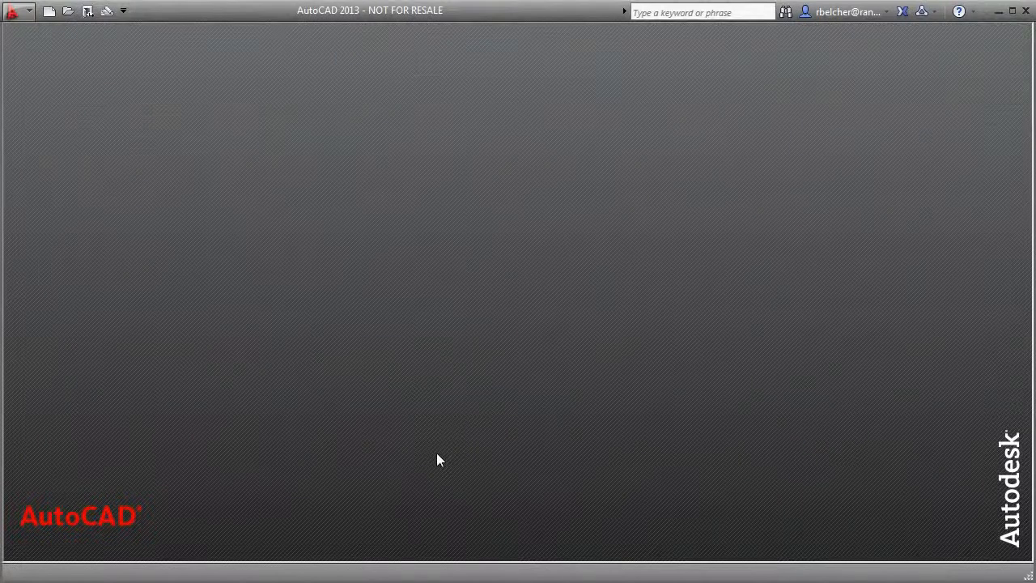
- Switch to AutoCAD, open the Manufacturing Facility Overall Layout drawing, and open its New Cell external reference as its own drawing
{"action": "left_click", "coordinate": [68, 12]}
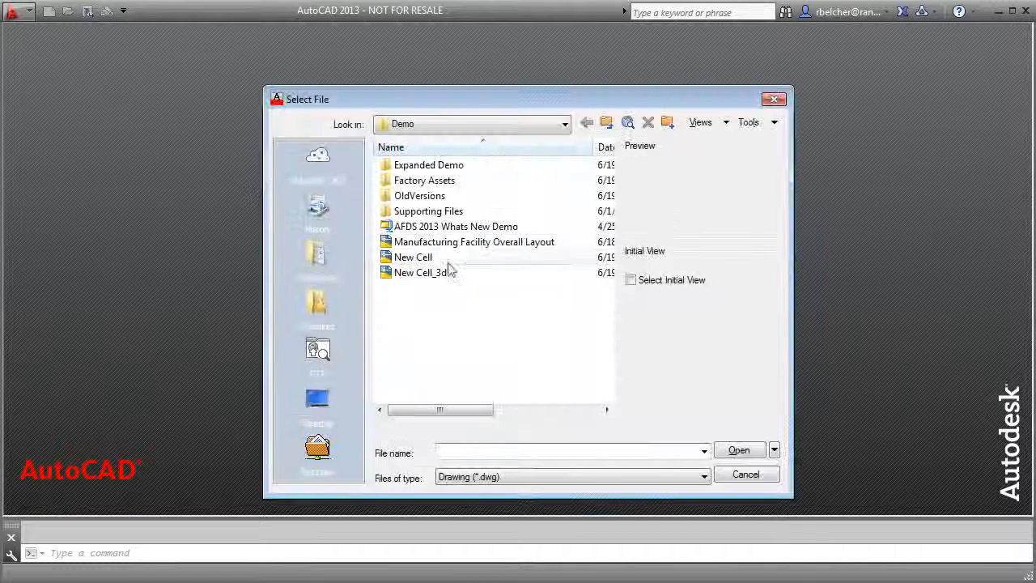
{"action": "double_click", "coordinate": [464, 243]}
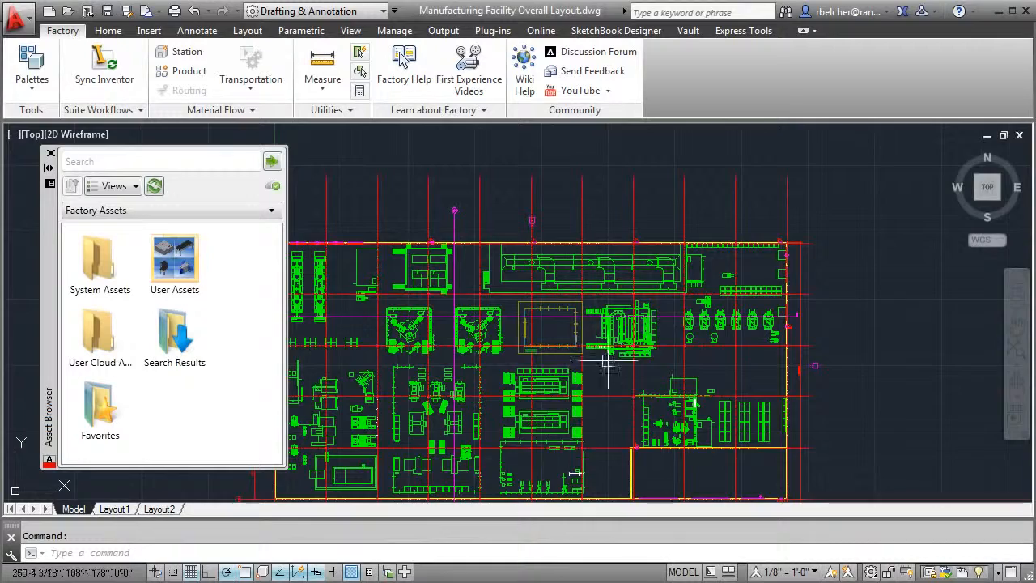
{"action": "scroll", "coordinate": [627, 356], "scroll_direction": "up", "scroll_amount": 5}
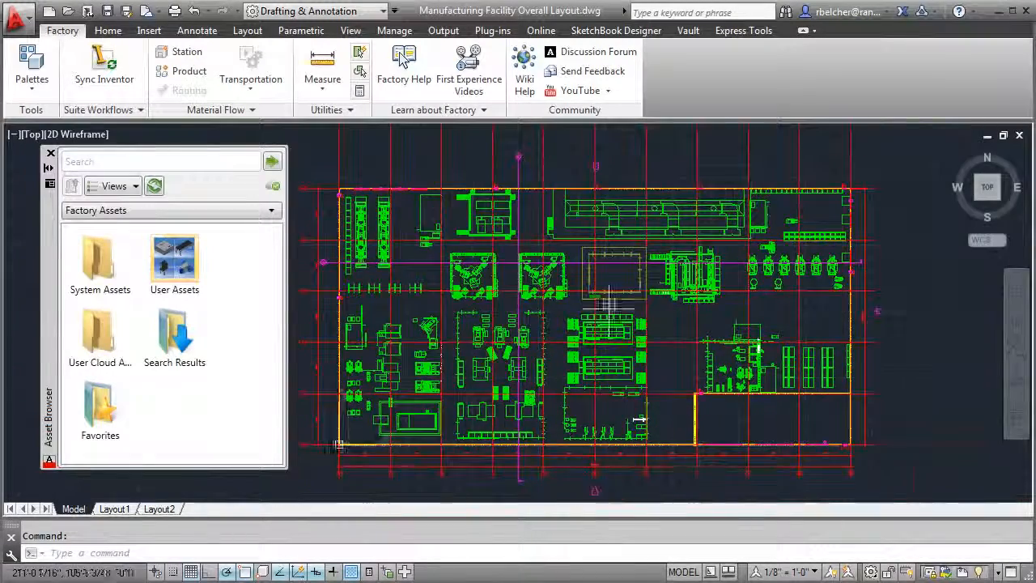
{"action": "scroll", "coordinate": [611, 308], "scroll_direction": "up", "scroll_amount": 4}
{"action": "middle_click_drag", "start_coordinate": [602, 347], "coordinate": [594, 384]}
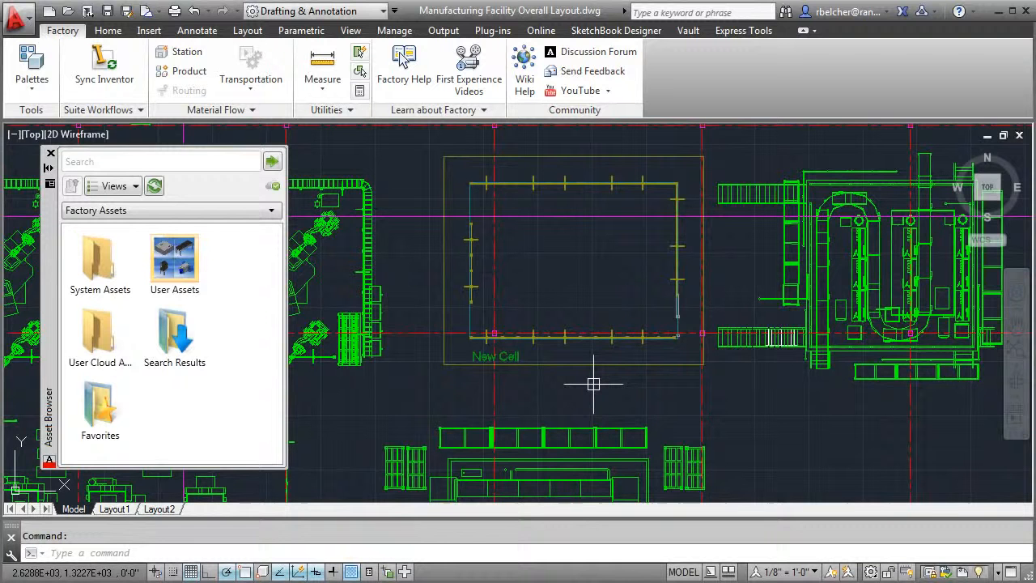
{"action": "left_click", "coordinate": [551, 363]}
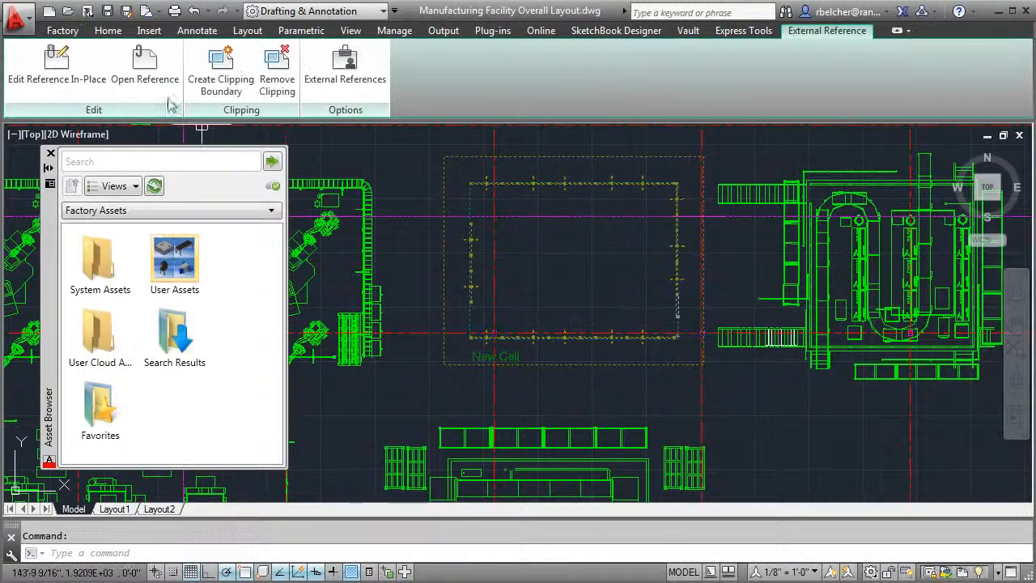
{"action": "left_click", "coordinate": [144, 65]}
{"action": "left_click", "coordinate": [510, 397]}
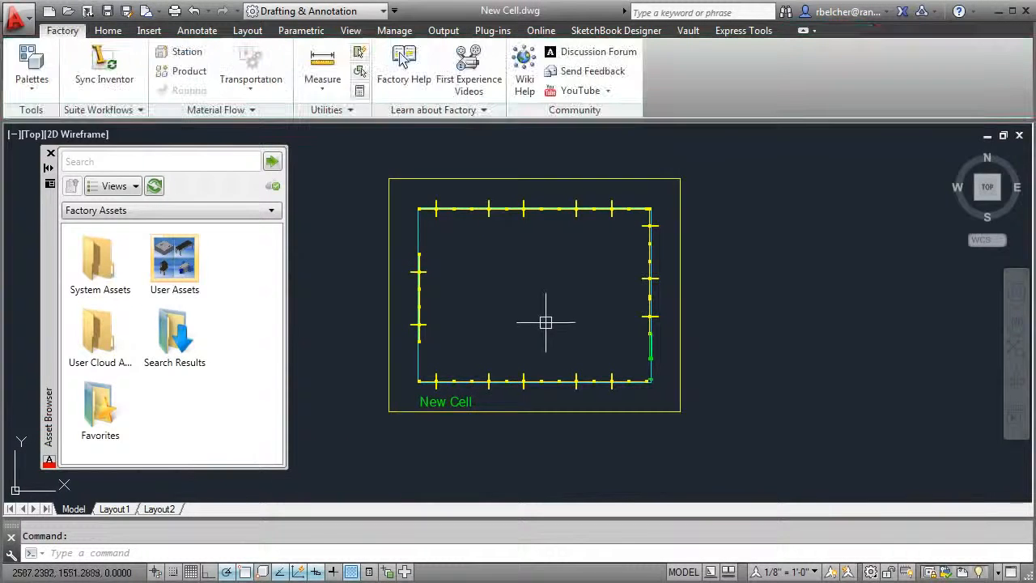
- Place the TD_Robot_7t base asset from Favorites in the middle of the New Cell fence, rotated so its long side runs horizontally
{"action": "scroll", "coordinate": [521, 284], "scroll_direction": "up", "scroll_amount": 1}
{"action": "scroll", "coordinate": [521, 284], "scroll_direction": "down", "scroll_amount": 1}
{"action": "scroll", "coordinate": [580, 285], "scroll_direction": "up", "scroll_amount": 1}
{"action": "middle_click_drag", "start_coordinate": [575, 299], "coordinate": [564, 295]}
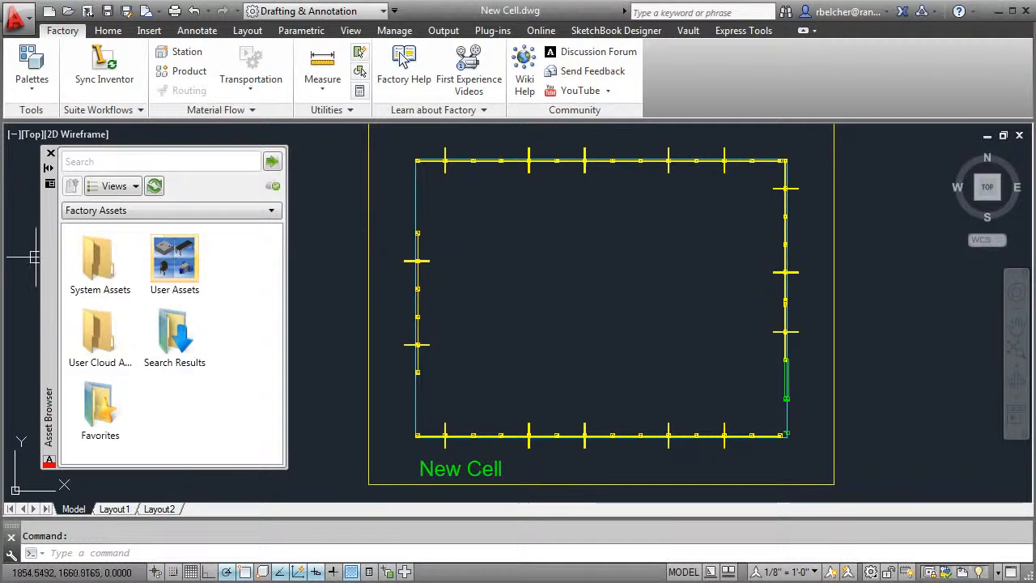
{"action": "double_click", "coordinate": [104, 411]}
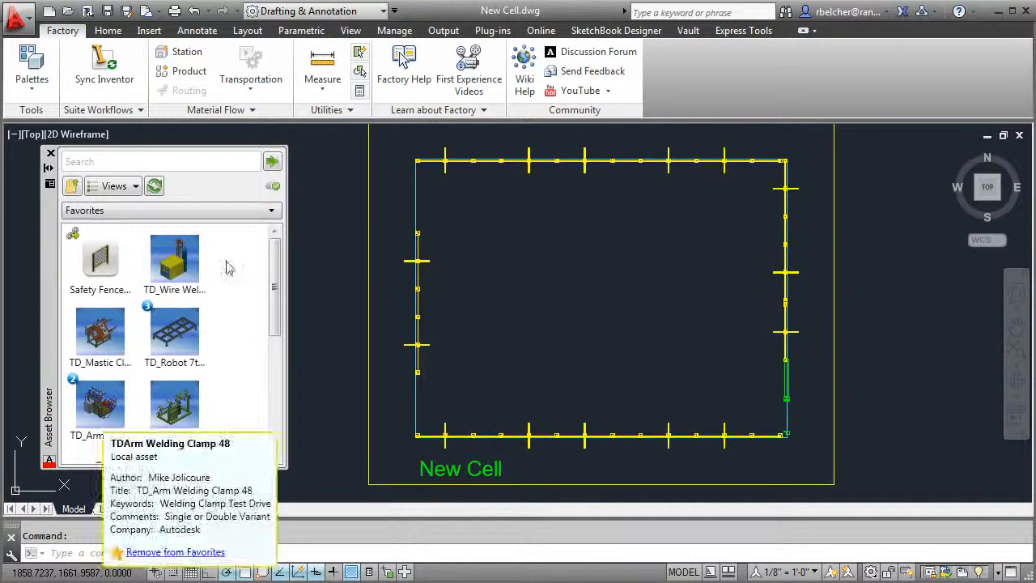
{"action": "left_click_drag", "start_coordinate": [277, 261], "coordinate": [273, 349]}
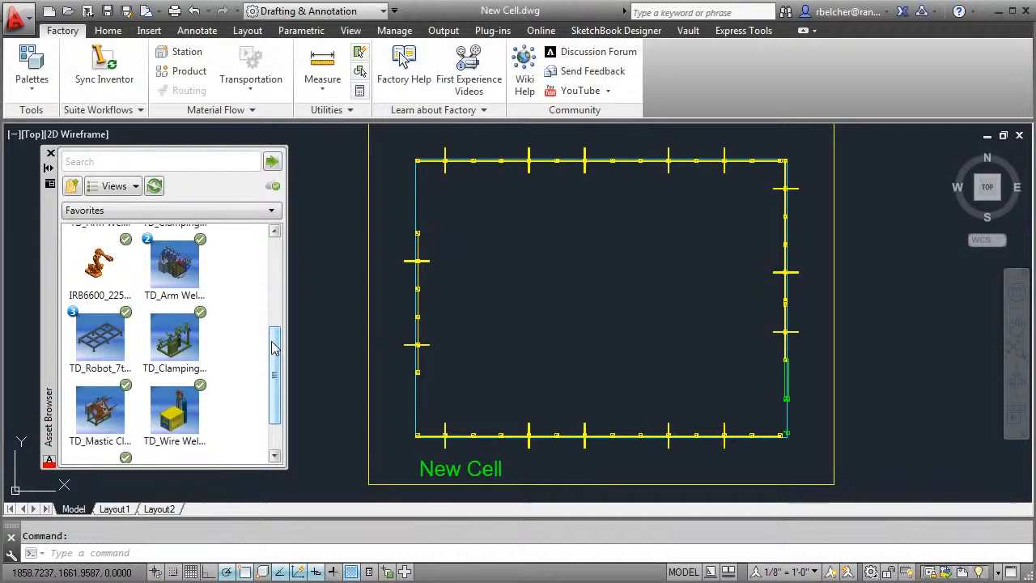
{"action": "mouse_move", "coordinate": [103, 340]}
{"action": "left_mouse_down"}
{"action": "mouse_move", "coordinate": [594, 317]}
{"action": "mouse_move", "coordinate": [613, 306]}
{"action": "left_mouse_up"}
{"action": "left_click", "coordinate": [581, 295]}
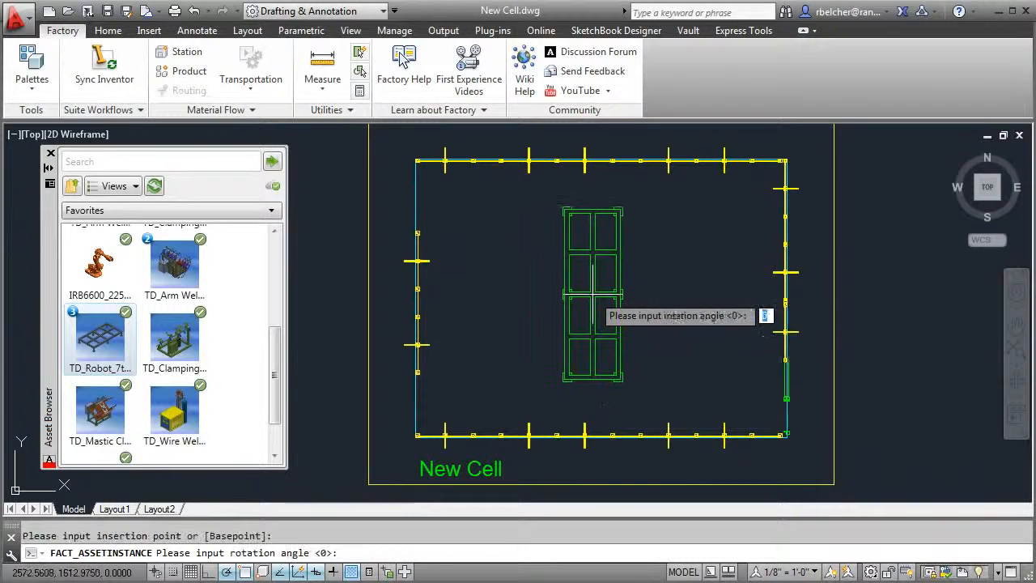
{"action": "left_click", "coordinate": [590, 334]}
{"action": "right_click", "coordinate": [716, 314]}
{"action": "left_click", "coordinate": [749, 324]}
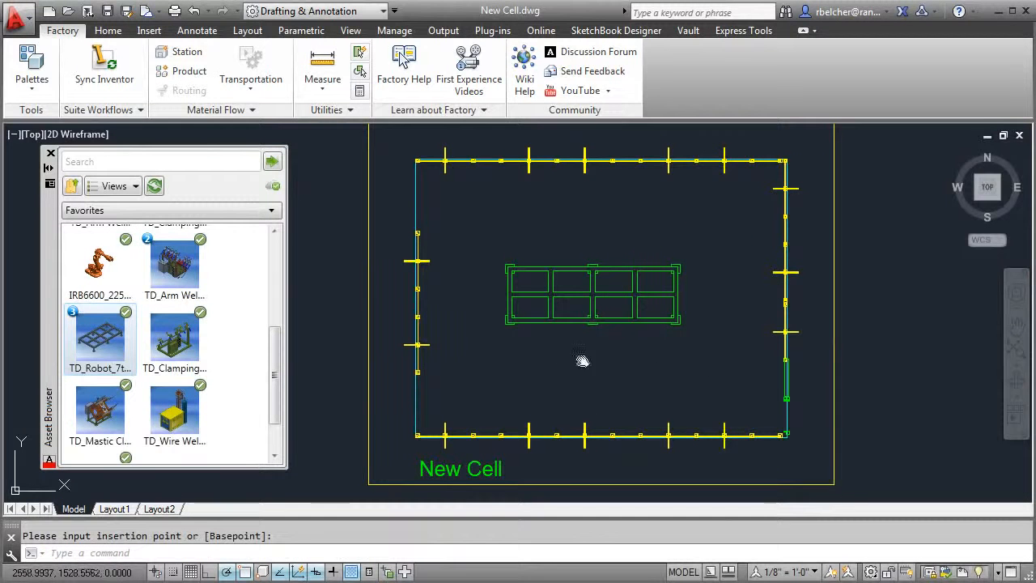
- Place one TD_Arm Welding Clamp 48 asset and move it clear above the left part of the robot base
{"action": "mouse_move", "coordinate": [173, 271]}
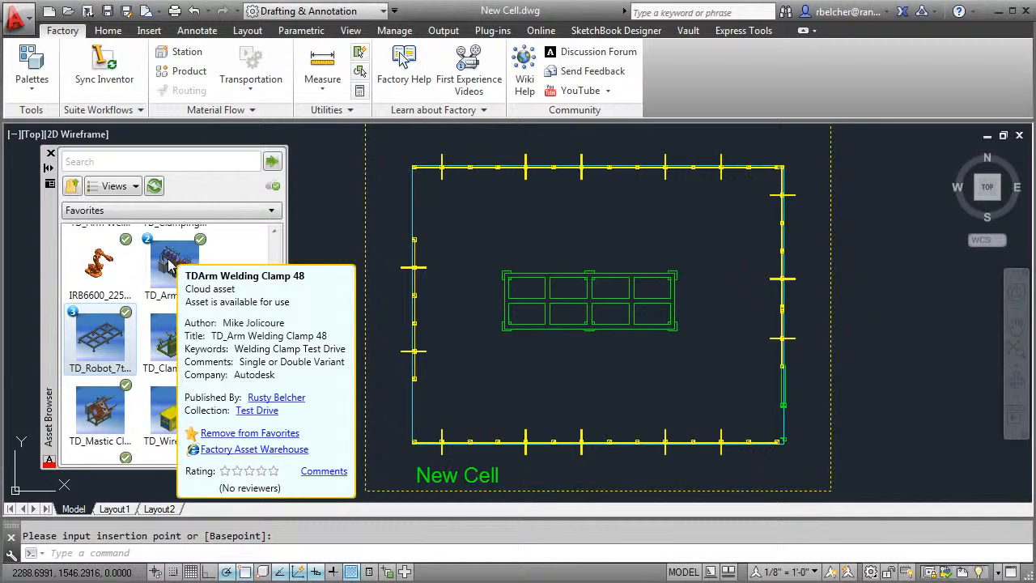
{"action": "left_click", "coordinate": [170, 265]}
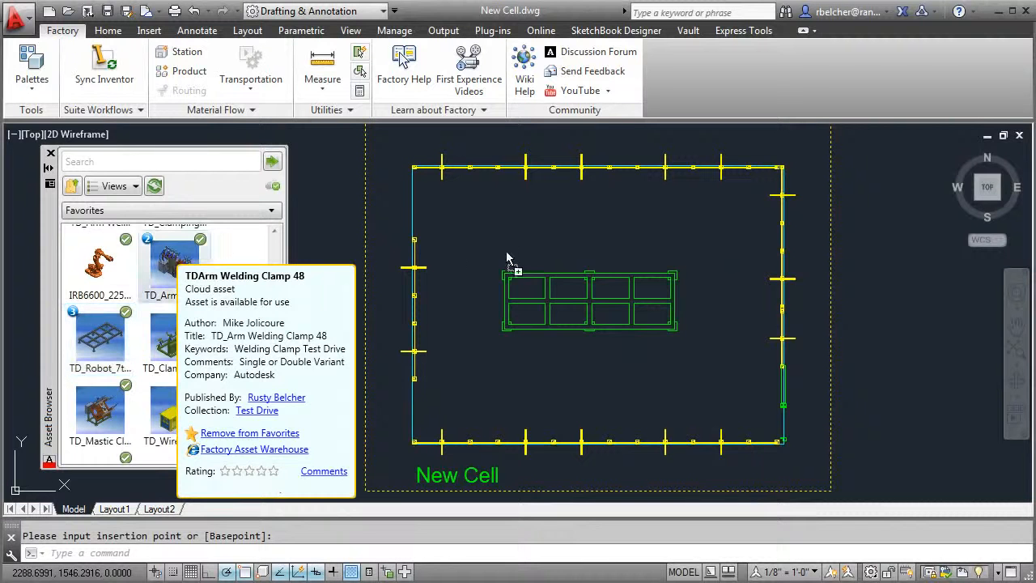
{"action": "left_click", "coordinate": [547, 238]}
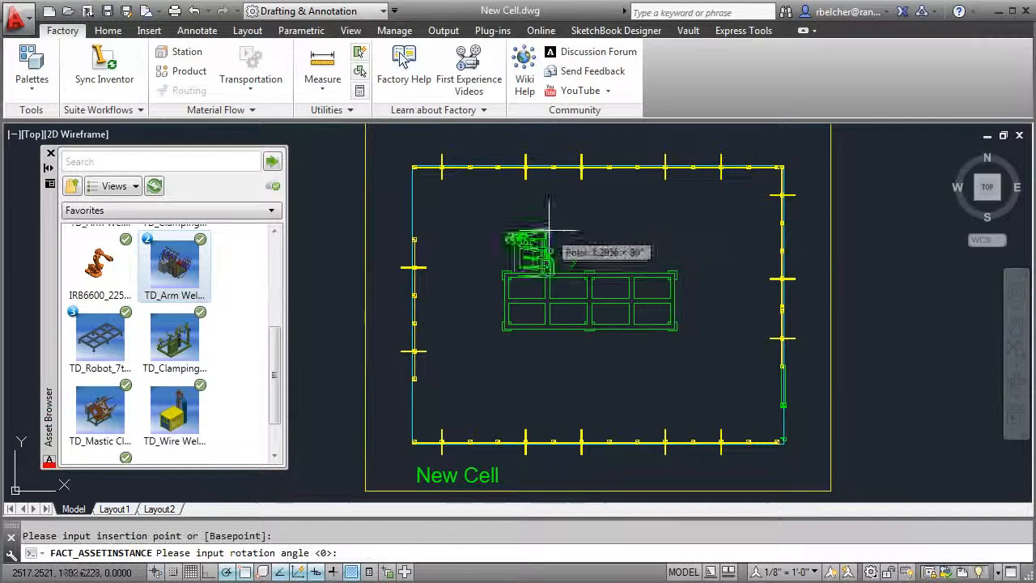
{"action": "right_click", "coordinate": [506, 246]}
{"action": "left_click", "coordinate": [518, 250]}
{"action": "left_click", "coordinate": [560, 227]}
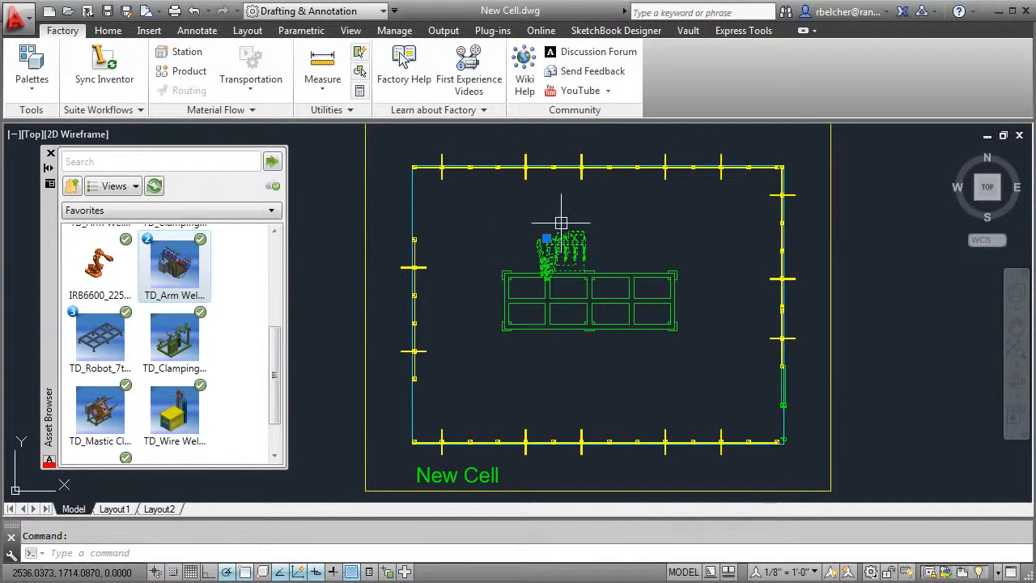
{"action": "left_click_drag", "start_coordinate": [573, 234], "coordinate": [535, 206]}
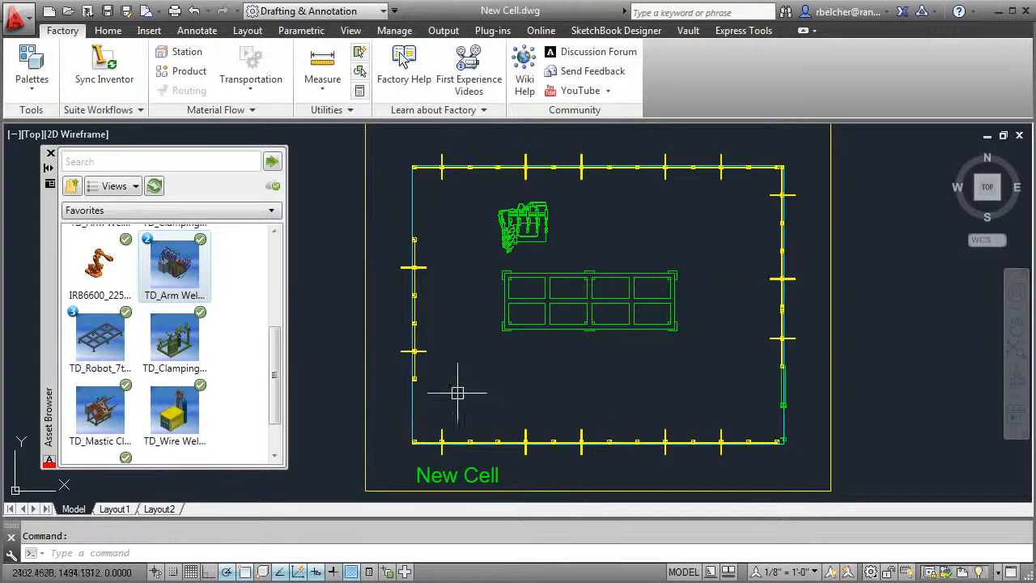
- Place one mastic clamp asset below the left part of the robot base, rotated to open towards the base
{"action": "left_click", "coordinate": [174, 413]}
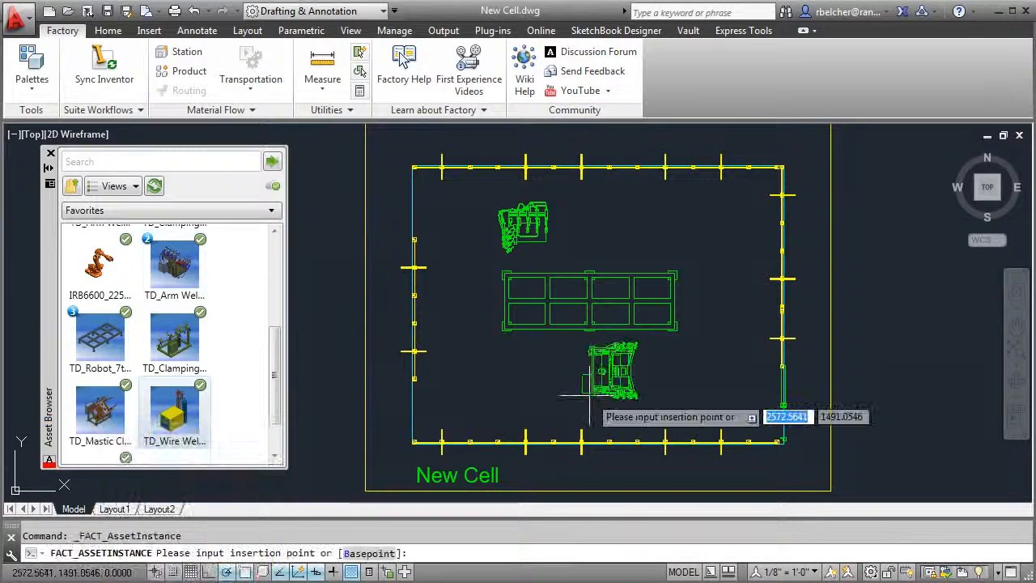
{"action": "left_click", "coordinate": [548, 404]}
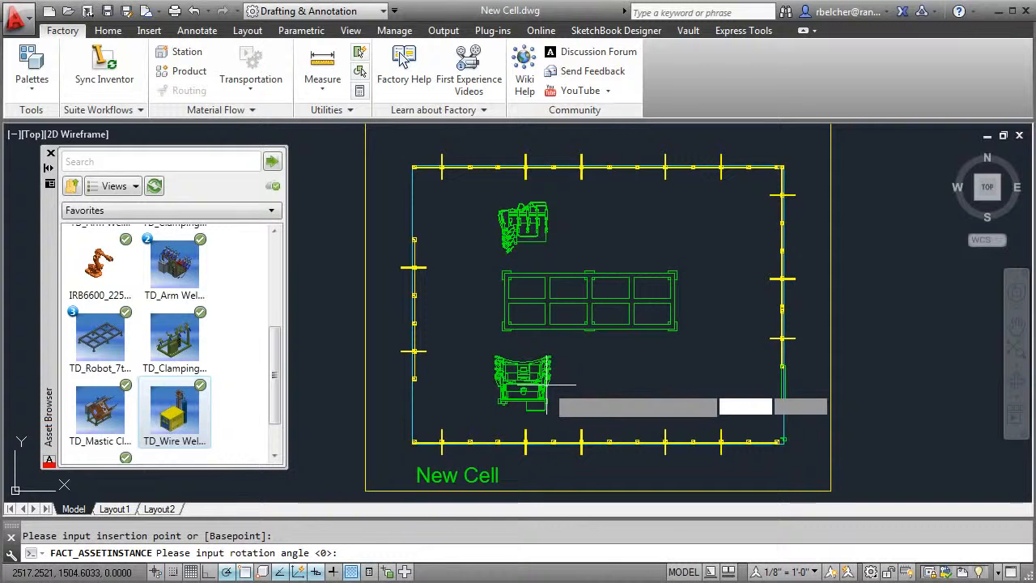
{"action": "left_click", "coordinate": [577, 386]}
{"action": "right_click", "coordinate": [645, 241]}
{"action": "left_click", "coordinate": [664, 247]}
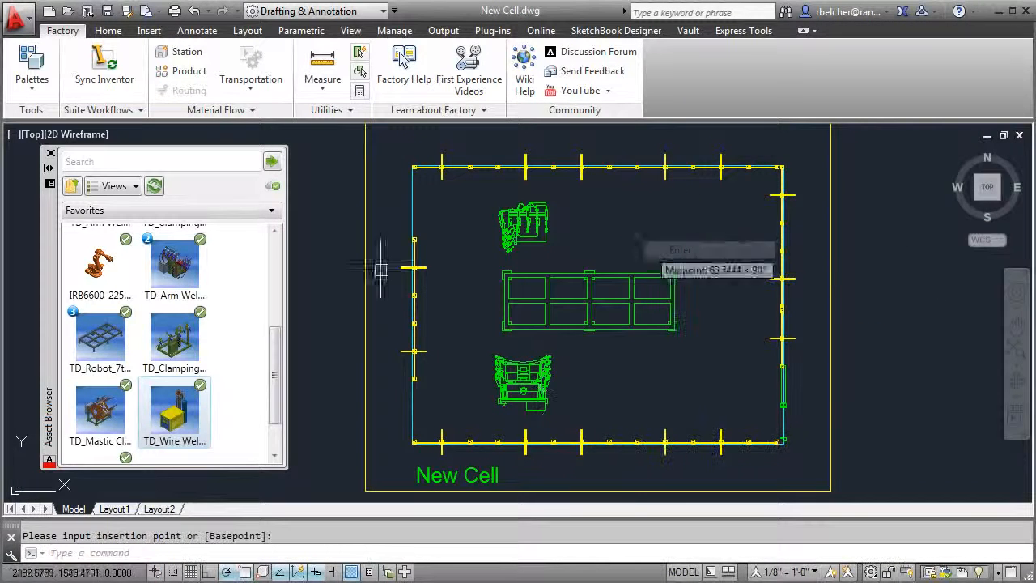
- Place one TD_Clamping asset just beyond the right end of the robot base, aligned with the base's horizontal centreline
{"action": "left_click", "coordinate": [195, 347]}
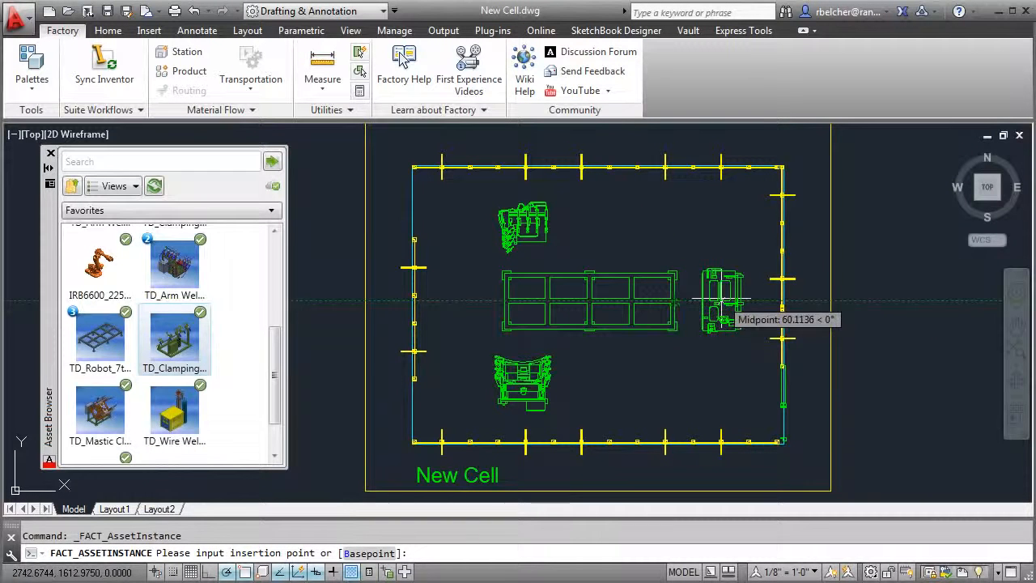
{"action": "left_click", "coordinate": [717, 302]}
{"action": "left_click", "coordinate": [732, 301]}
{"action": "right_click", "coordinate": [686, 216]}
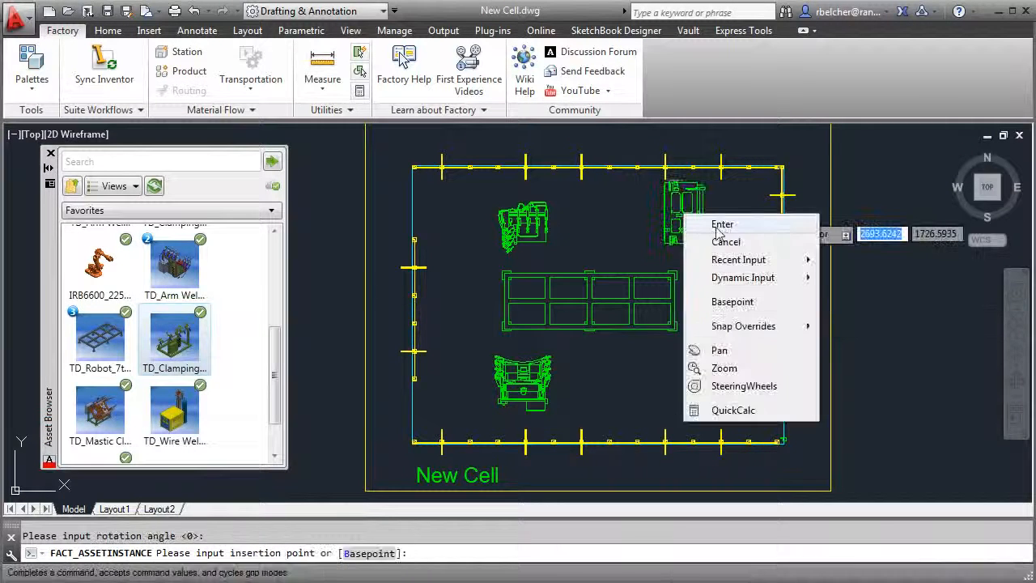
{"action": "left_click", "coordinate": [708, 232]}
- Place one TD_Wire Welder asset outside the left fence and shift it slightly closer to the fence
{"action": "mouse_move", "coordinate": [606, 381]}
{"action": "middle_mouse_down"}
{"action": "mouse_move", "coordinate": [696, 354]}
{"action": "mouse_move", "coordinate": [701, 392]}
{"action": "middle_mouse_up"}
{"action": "left_click", "coordinate": [172, 418]}
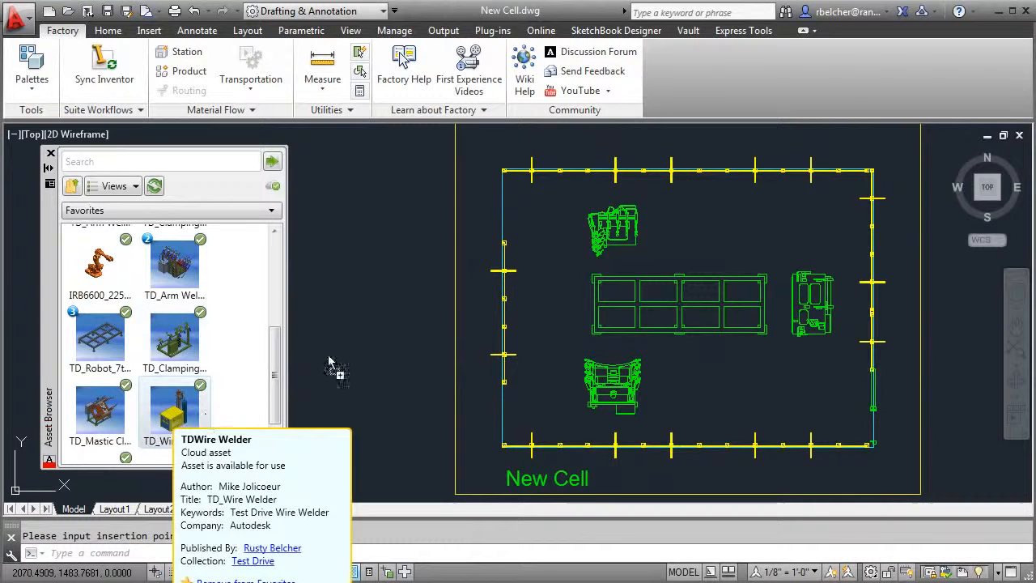
{"action": "left_click", "coordinate": [435, 281]}
{"action": "key", "text": "Return"}
{"action": "right_click", "coordinate": [412, 220]}
{"action": "left_click", "coordinate": [427, 229]}
{"action": "scroll", "coordinate": [474, 272], "scroll_direction": "up", "scroll_amount": 2}
{"action": "middle_click_drag", "start_coordinate": [472, 276], "coordinate": [410, 337]}
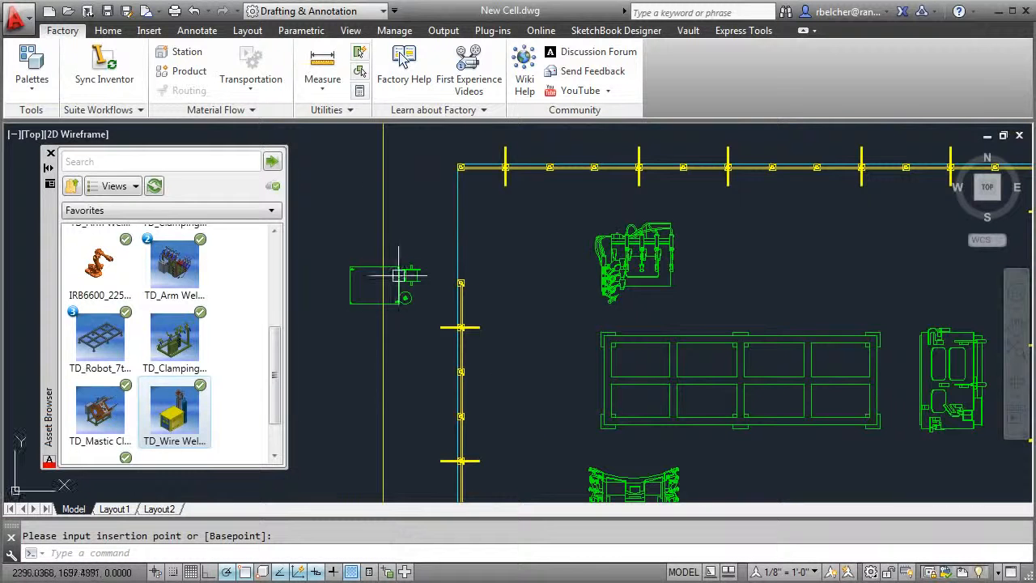
{"action": "left_click", "coordinate": [402, 302]}
{"action": "left_click_drag", "start_coordinate": [399, 284], "coordinate": [420, 306]}
{"action": "key", "text": "Escape"}
- Copy the arm welding clamp and the mastic clamp together horizontally to the right along the robot base
{"action": "scroll", "coordinate": [731, 291], "scroll_direction": "down", "scroll_amount": 3}
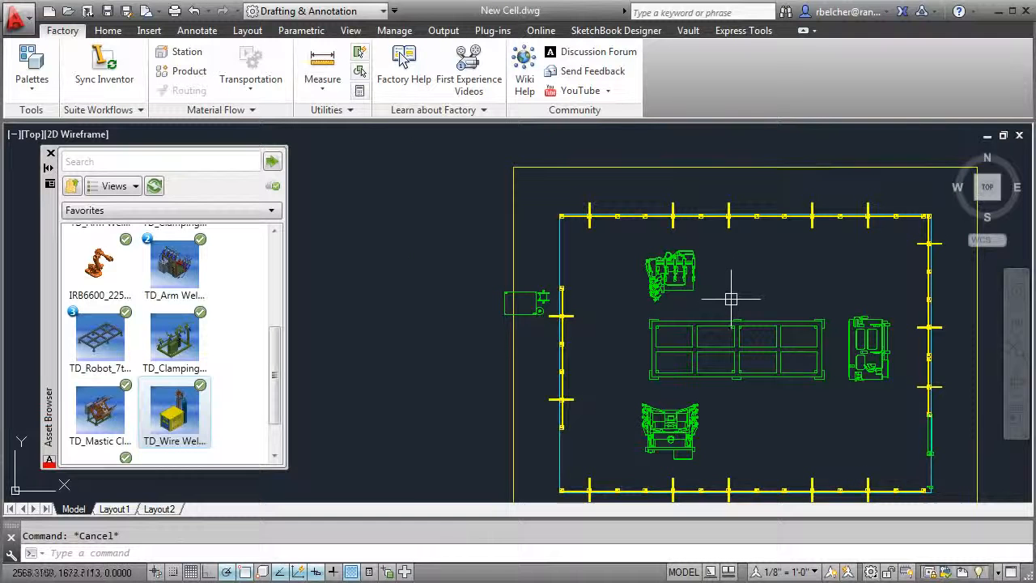
{"action": "type", "text": "co"}
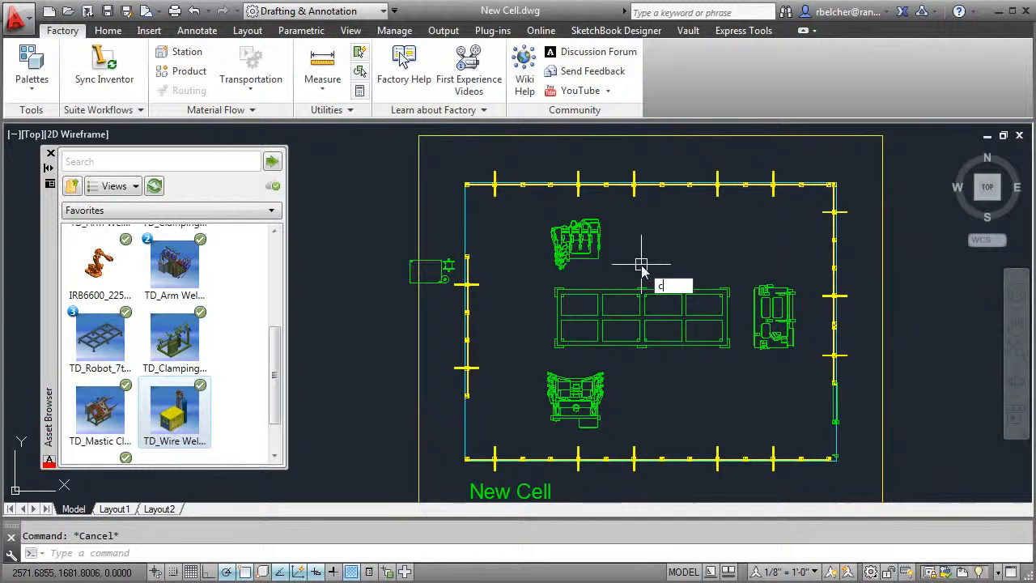
{"action": "key", "text": "Return"}
{"action": "left_click", "coordinate": [576, 241]}
{"action": "left_click", "coordinate": [576, 397]}
{"action": "key", "text": "Return"}
{"action": "left_click", "coordinate": [637, 389]}
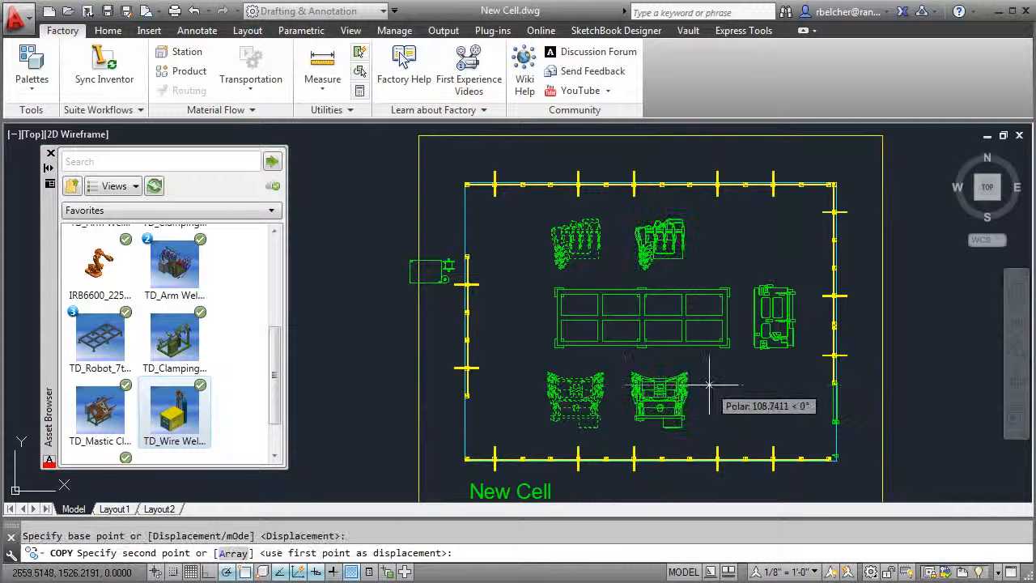
{"action": "left_click", "coordinate": [722, 389]}
{"action": "right_click", "coordinate": [761, 385]}
{"action": "left_click", "coordinate": [794, 396]}
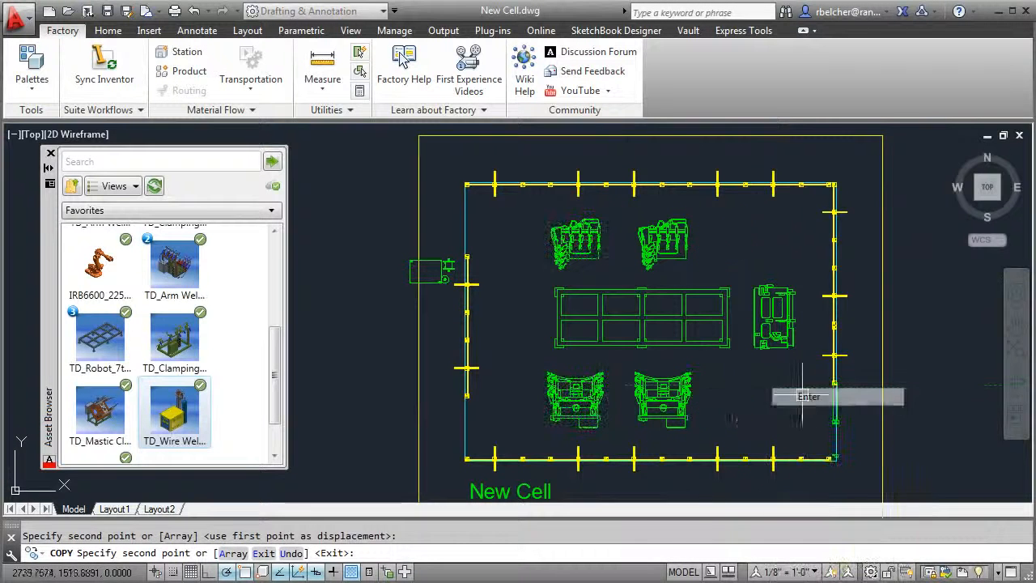
- Copy the wire welder twice straight down to form a column of three outside the left fence
{"action": "key", "text": "Return"}
{"action": "left_click", "coordinate": [437, 275]}
{"action": "key", "text": "Return"}
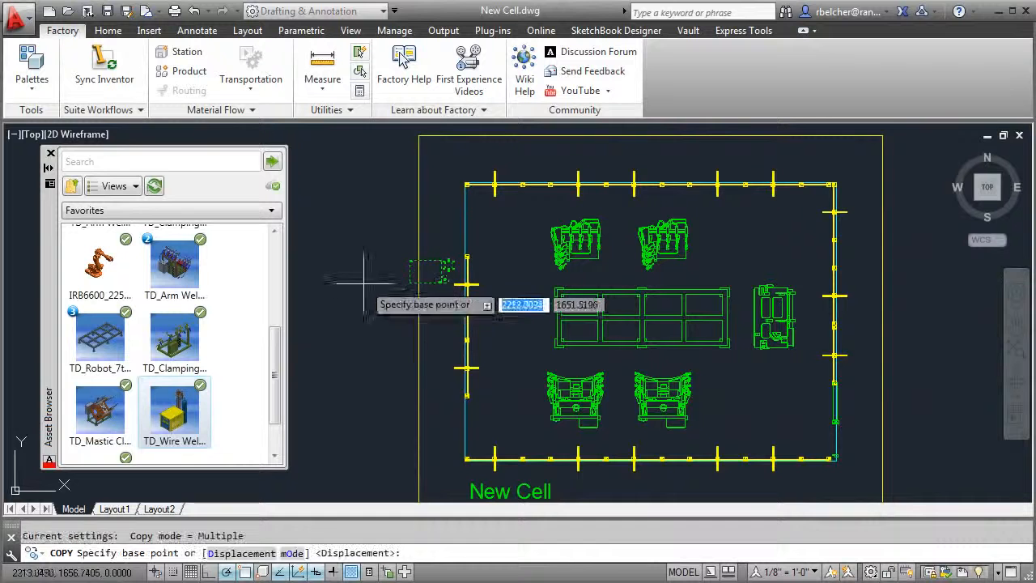
{"action": "left_click", "coordinate": [369, 277]}
{"action": "left_click", "coordinate": [369, 309]}
{"action": "left_click", "coordinate": [369, 345]}
{"action": "key", "text": "Escape"}
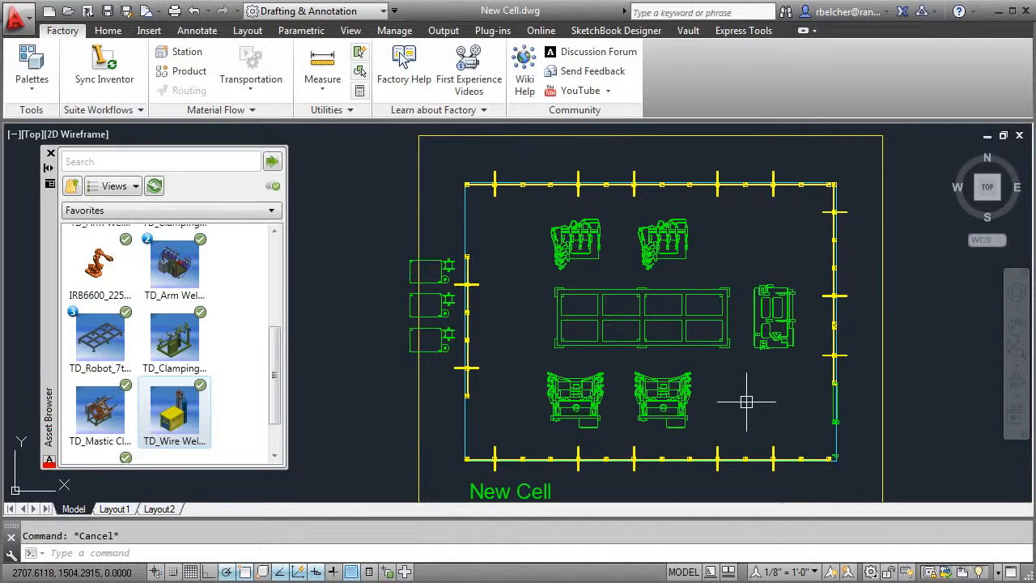
- Browse the system assets to the Roller category of the conveyors
{"action": "middle_click_drag", "start_coordinate": [516, 396], "coordinate": [580, 389]}
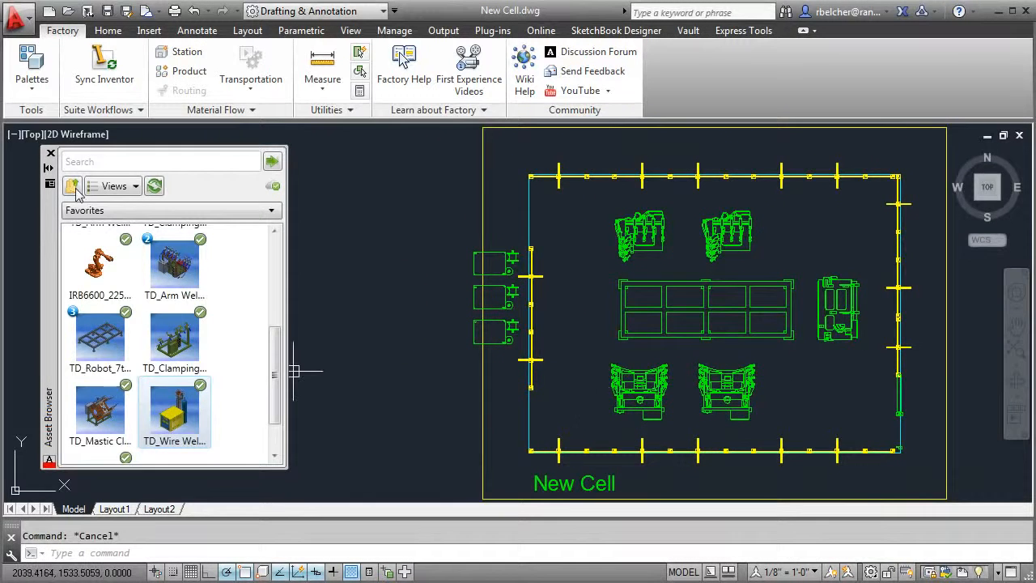
{"action": "left_click", "coordinate": [72, 185]}
{"action": "double_click", "coordinate": [93, 271]}
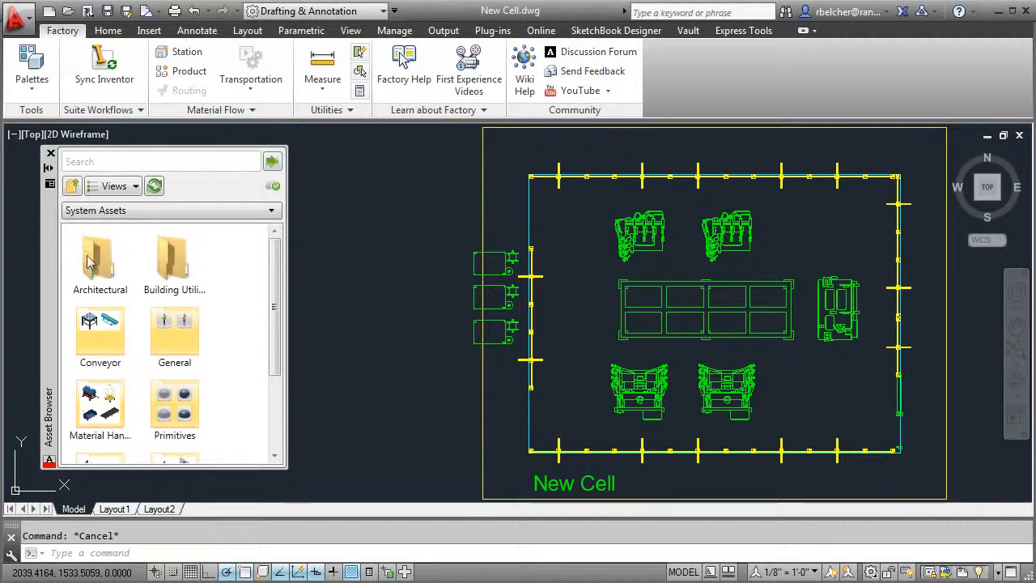
{"action": "left_click", "coordinate": [96, 346]}
{"action": "double_click", "coordinate": [96, 346]}
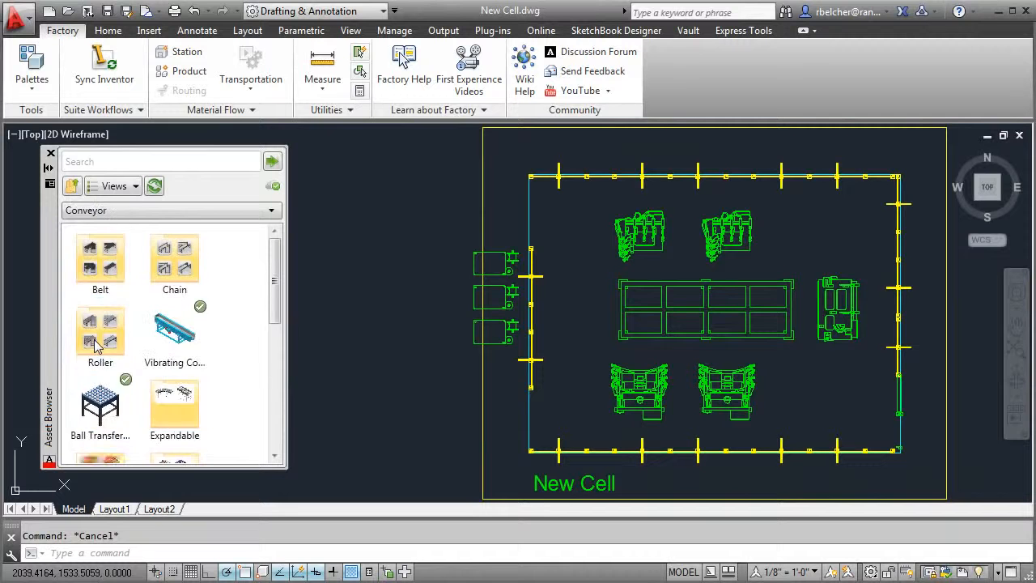
{"action": "double_click", "coordinate": [99, 348]}
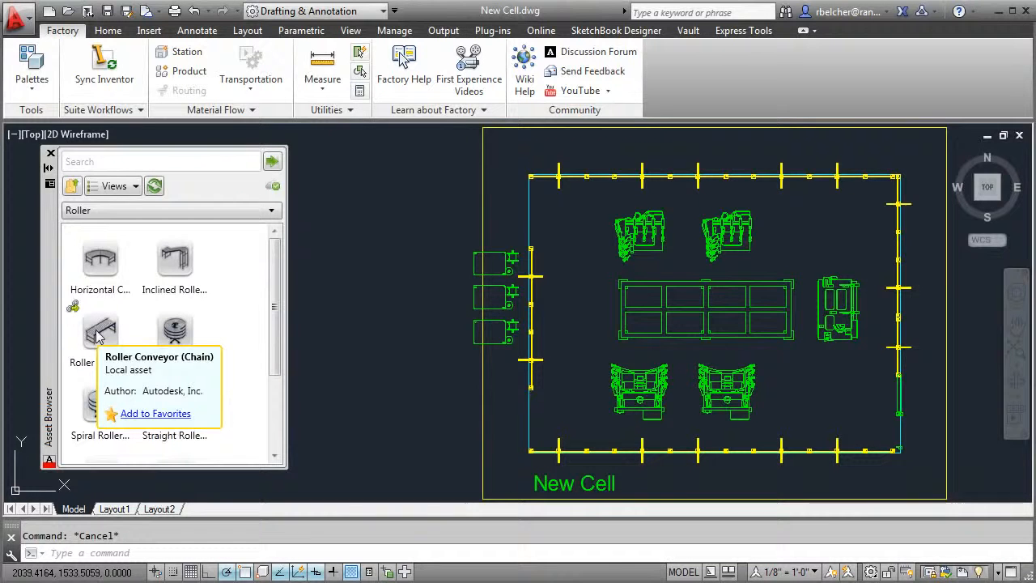
- Chain a Roller Conveyor (Chain) along a U-shaped path of three straight segments around the wire welders outside the left fence
{"action": "left_click", "coordinate": [99, 337]}
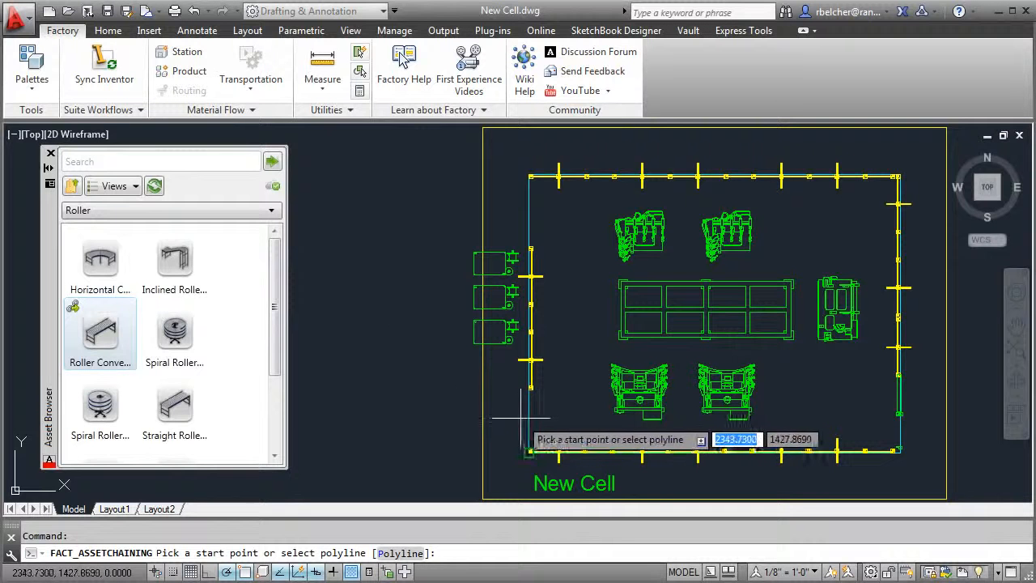
{"action": "left_click", "coordinate": [466, 417]}
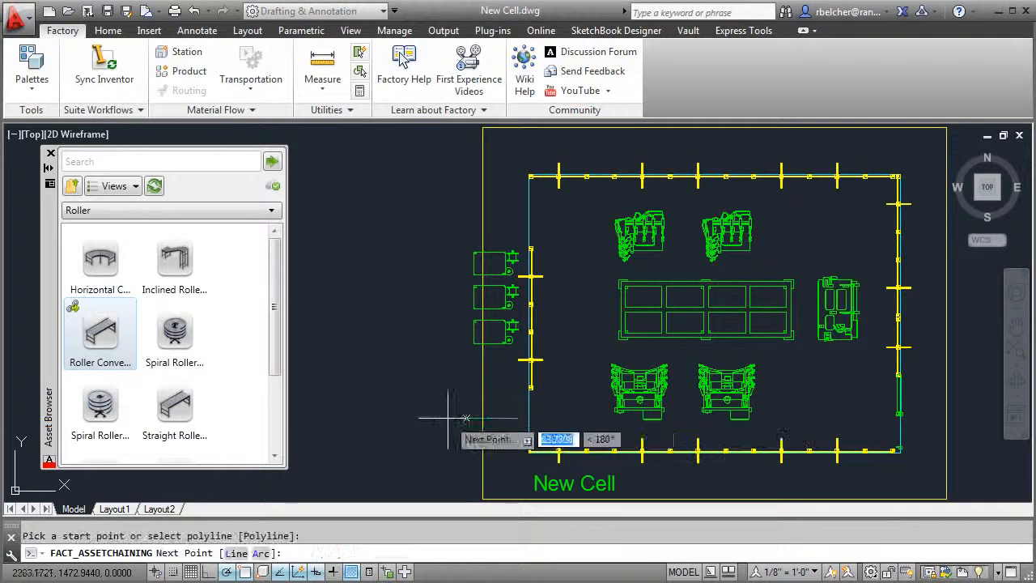
{"action": "left_click", "coordinate": [391, 418]}
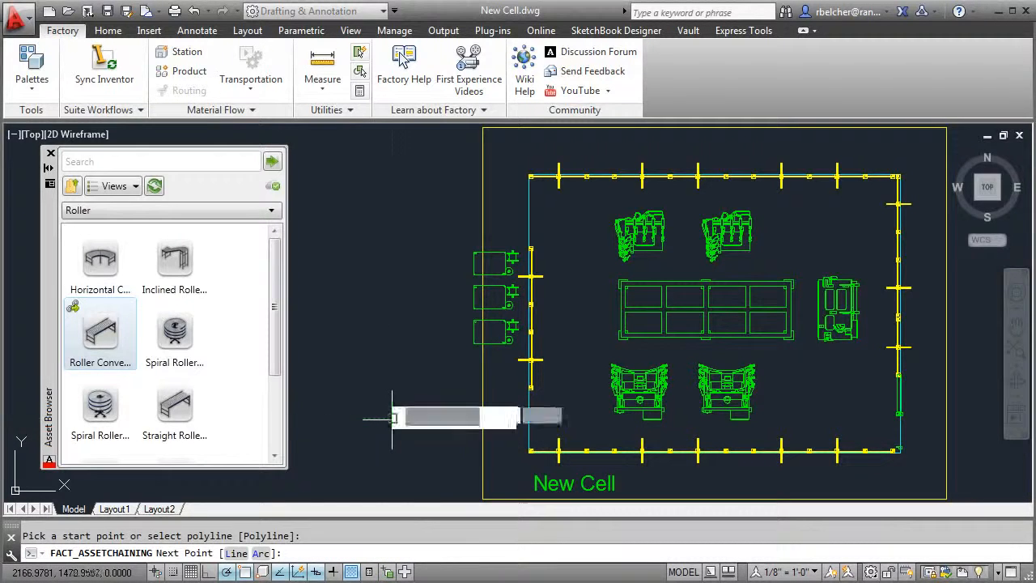
{"action": "left_click", "coordinate": [392, 213]}
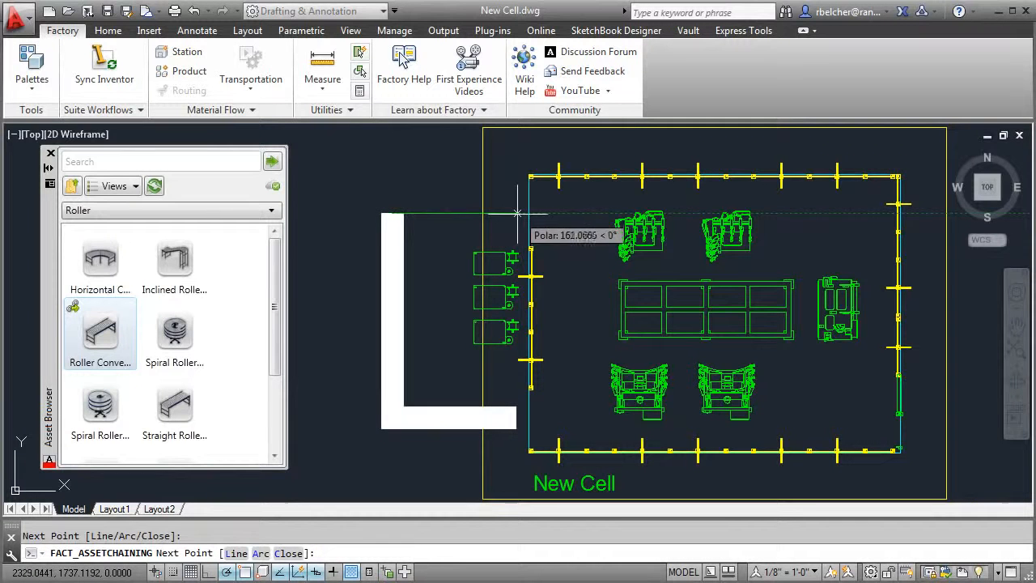
{"action": "left_click", "coordinate": [507, 213]}
{"action": "right_click", "coordinate": [407, 162]}
{"action": "left_click", "coordinate": [444, 171]}
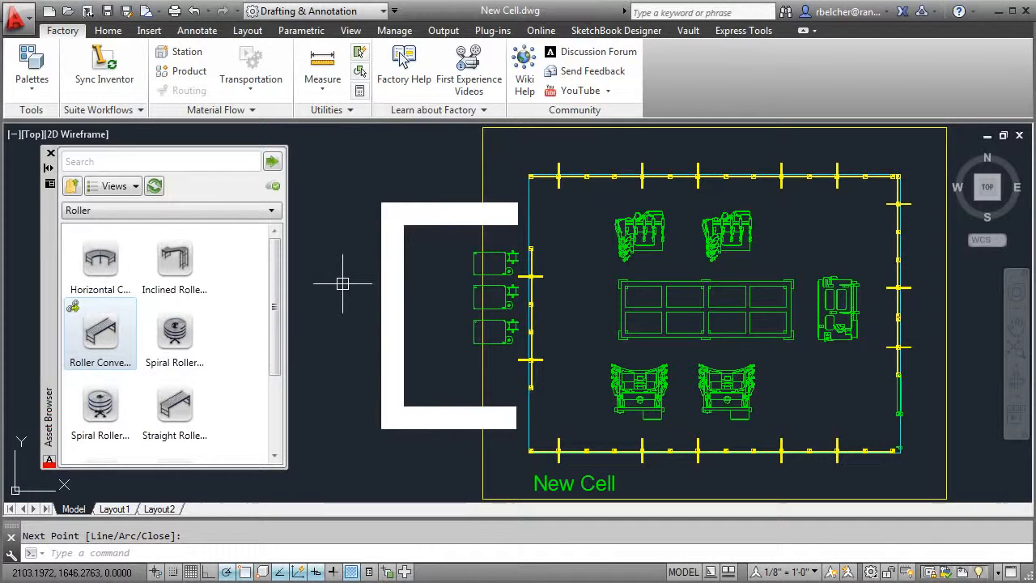
- Save the New Cell drawing and sync it to Inventor, allowing AutoCAD to close the current document
{"action": "middle_click_drag", "start_coordinate": [808, 405], "coordinate": [758, 404]}
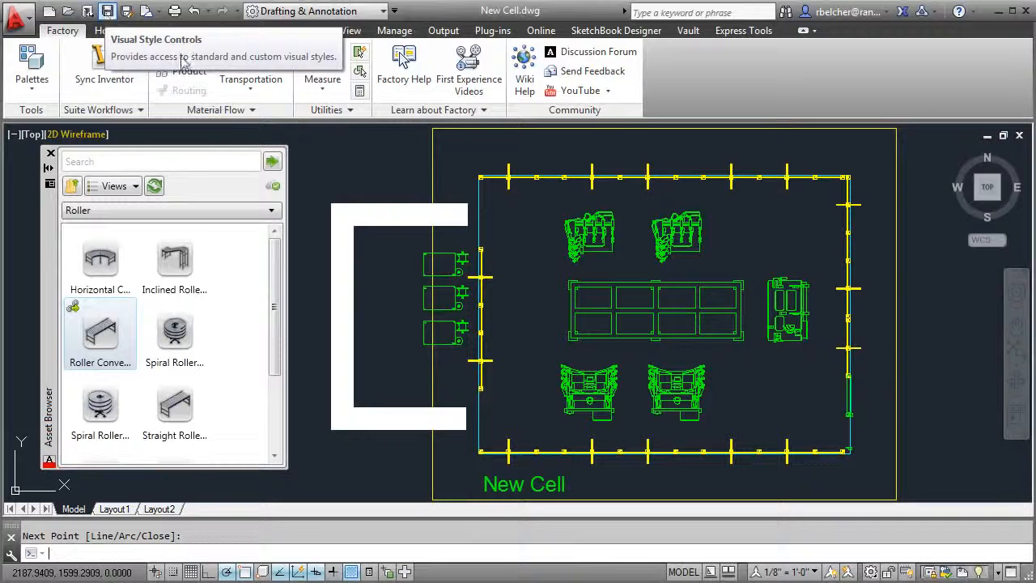
{"action": "left_click", "coordinate": [107, 12]}
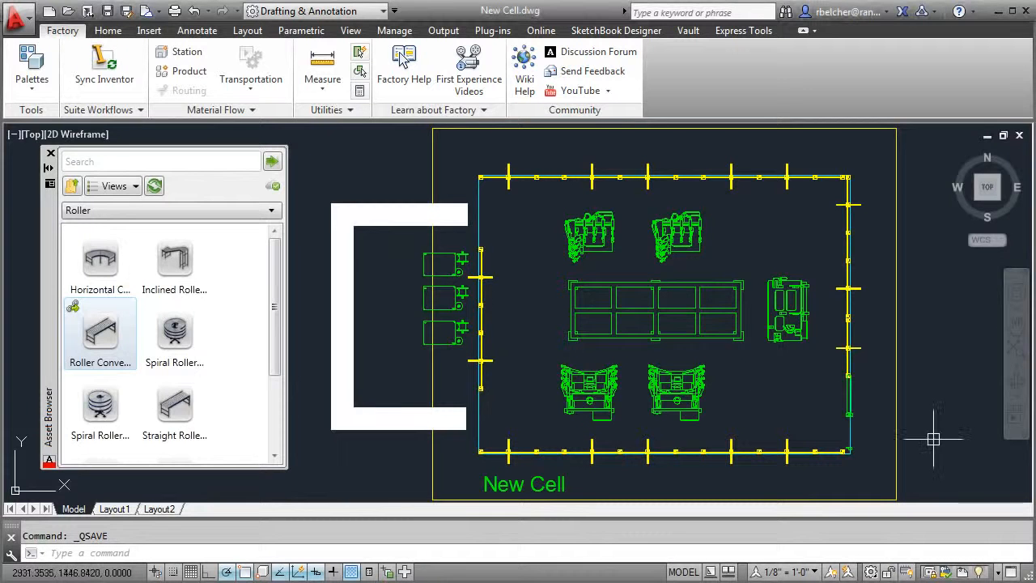
{"action": "left_click", "coordinate": [101, 69]}
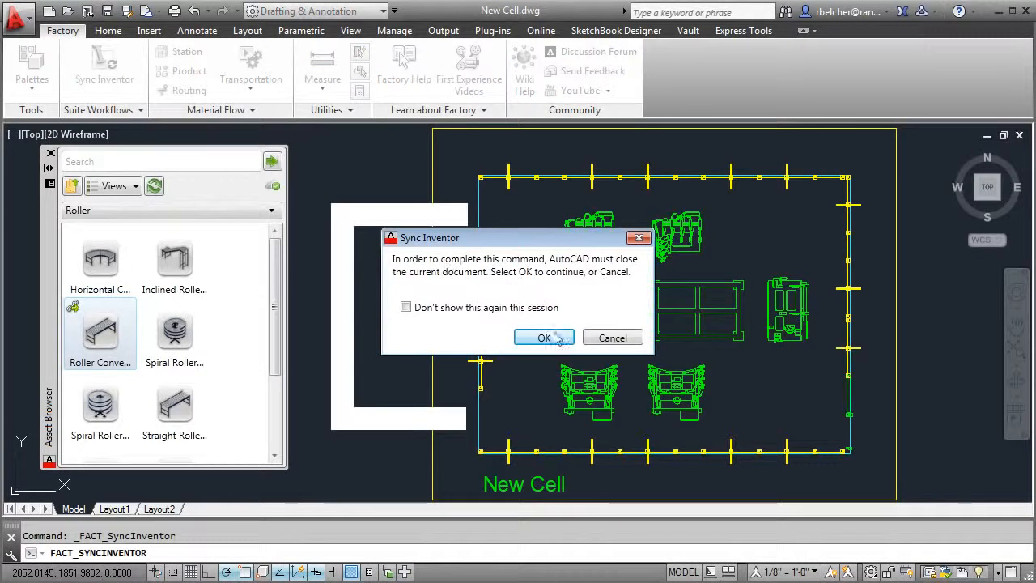
{"action": "left_click", "coordinate": [543, 338]}
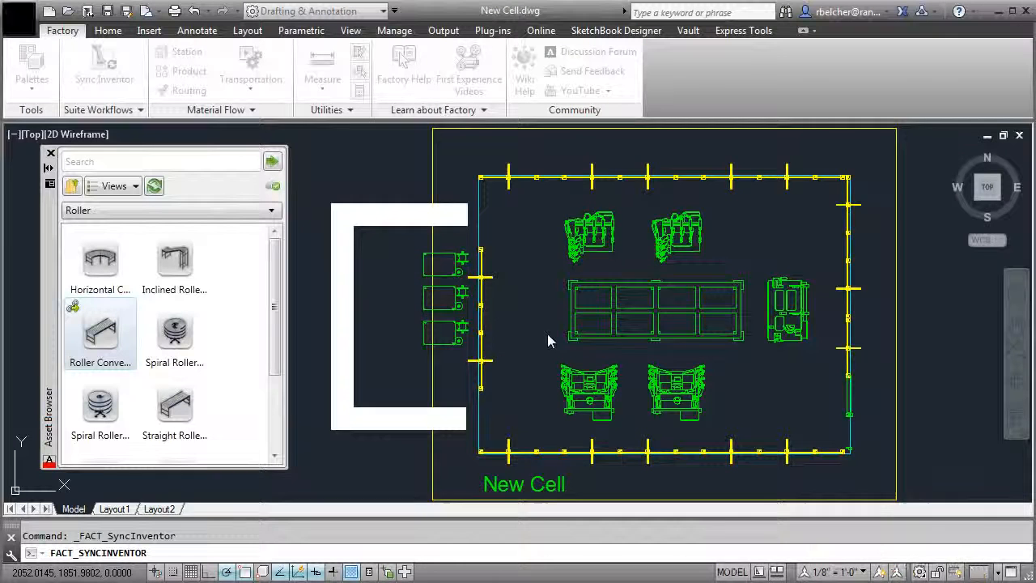
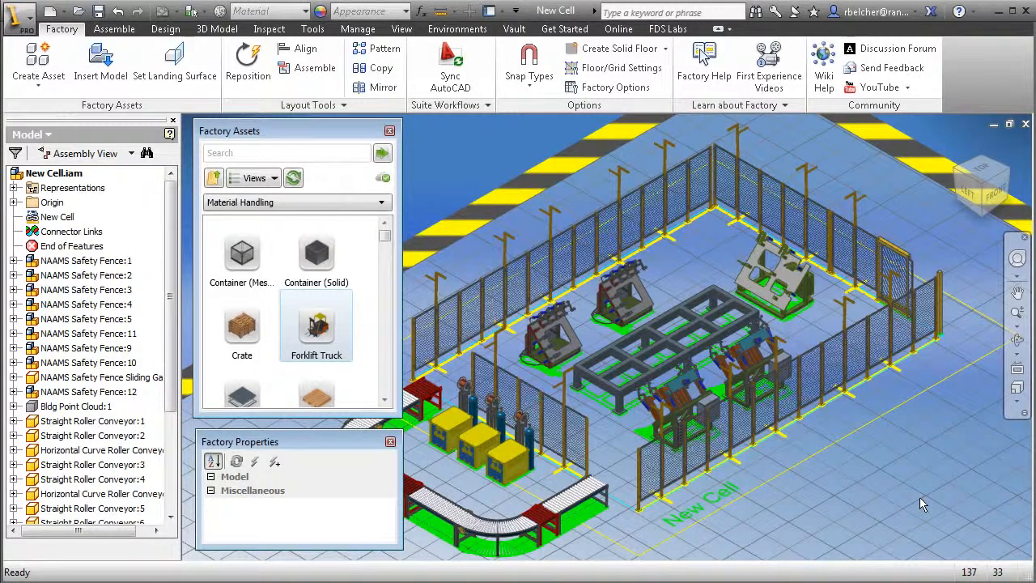
- Bring up the Robot 7th Axis asset in the Favorites collection of the factory assets
{"action": "left_click", "coordinate": [213, 179]}
{"action": "left_click", "coordinate": [213, 179]}
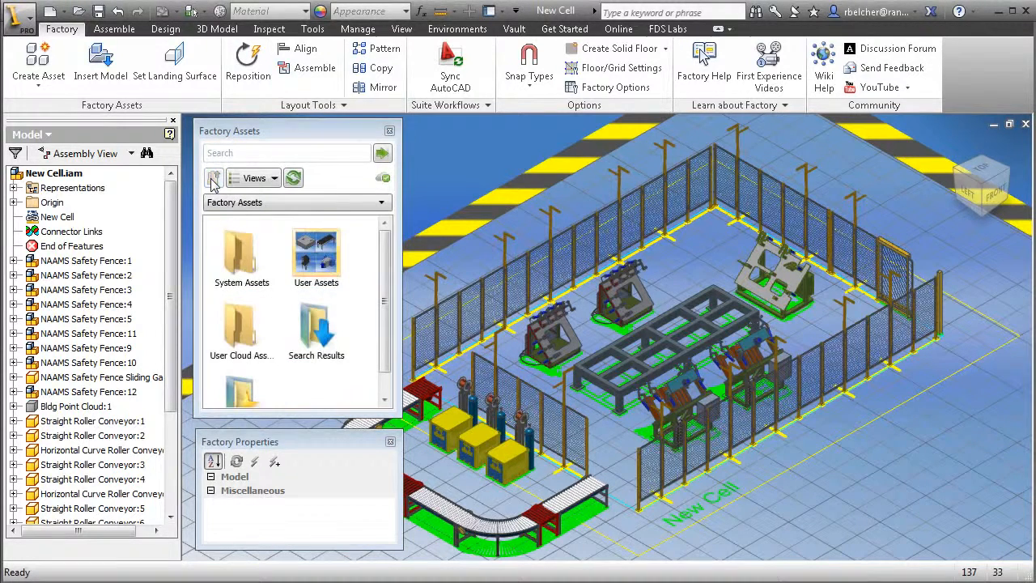
{"action": "scroll", "coordinate": [238, 397], "scroll_direction": "down", "scroll_amount": 2}
{"action": "double_click", "coordinate": [242, 393]}
{"action": "left_click_drag", "start_coordinate": [384, 280], "coordinate": [384, 362]}
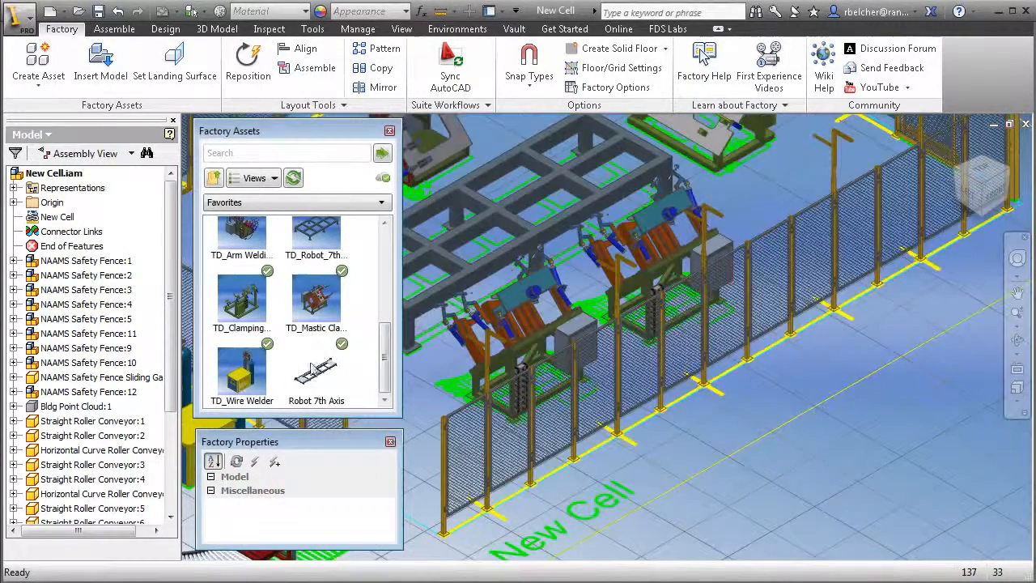
- Place one Robot 7th Axis asset on top of the robot base frame in the middle of the cell
{"action": "middle_click_drag", "start_coordinate": [597, 326], "coordinate": [783, 431]}
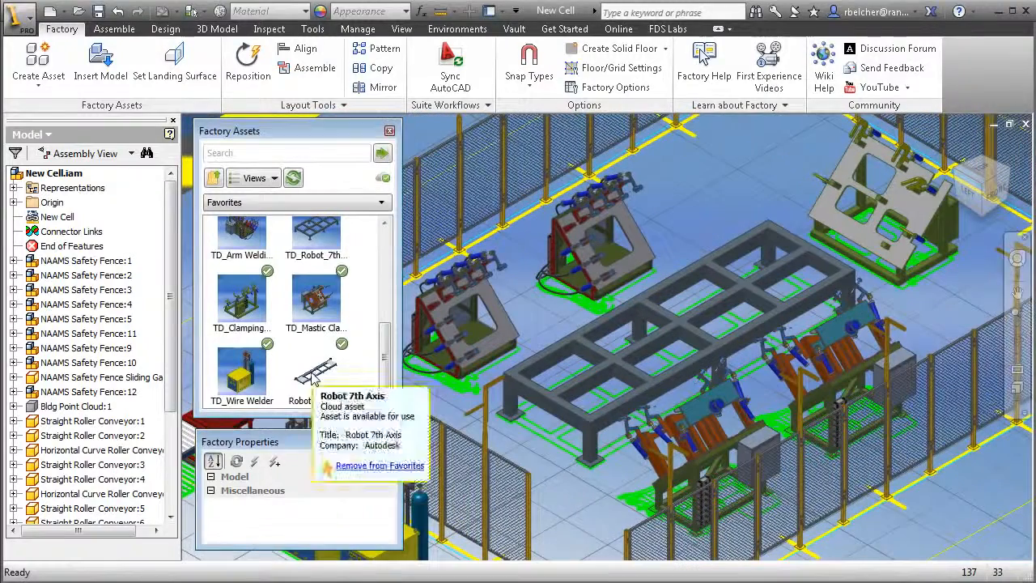
{"action": "left_click_drag", "start_coordinate": [315, 374], "coordinate": [685, 322]}
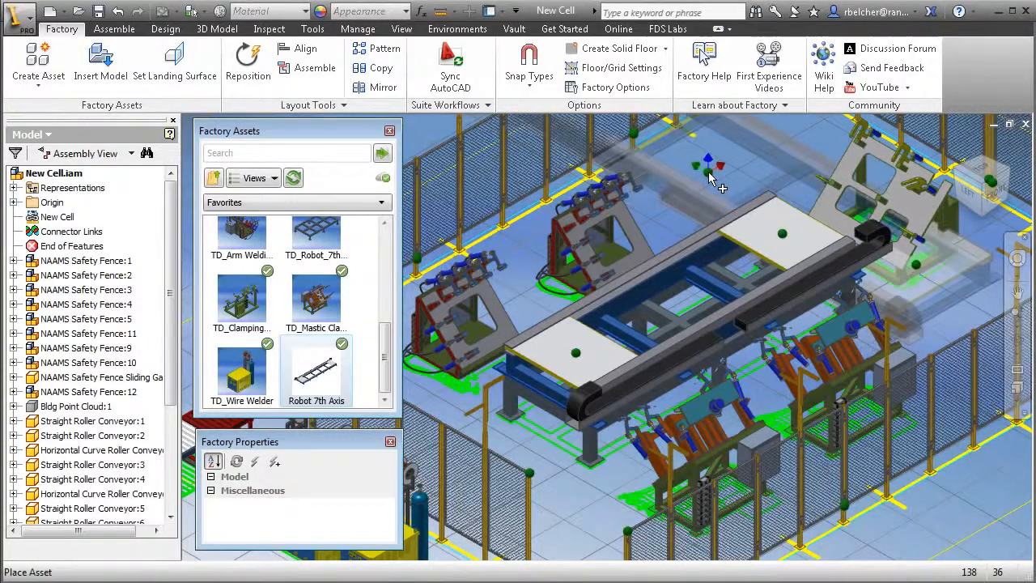
{"action": "right_click", "coordinate": [708, 172]}
{"action": "left_click", "coordinate": [741, 178]}
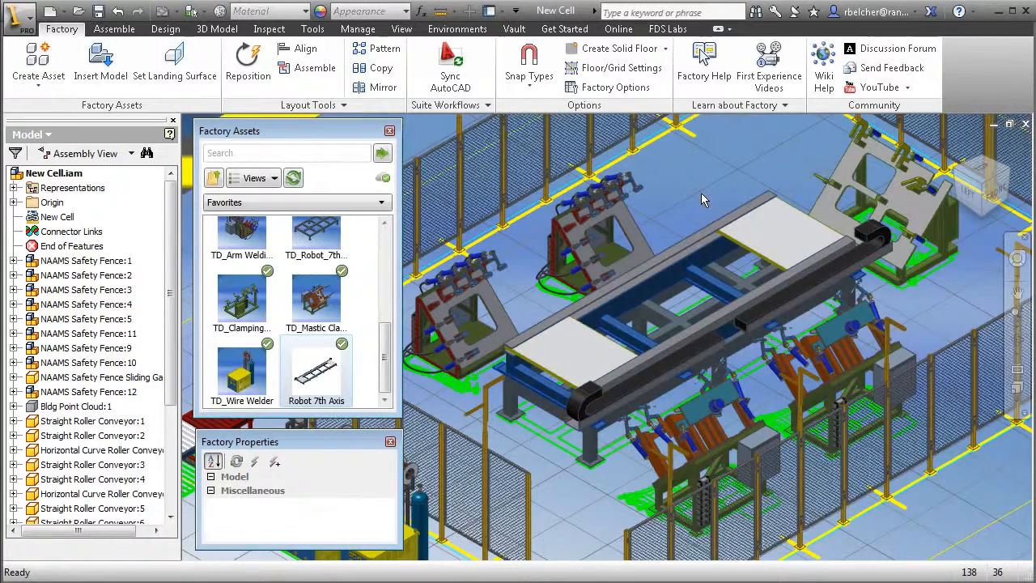
- Place two IRB6600_225_255 robots, one on each white mounting plate of the robot 7th axis
{"action": "scroll", "coordinate": [676, 209], "scroll_direction": "down", "scroll_amount": 3}
{"action": "middle_click_drag", "start_coordinate": [676, 209], "coordinate": [723, 183]}
{"action": "middle_click_drag", "start_coordinate": [747, 462], "coordinate": [723, 500]}
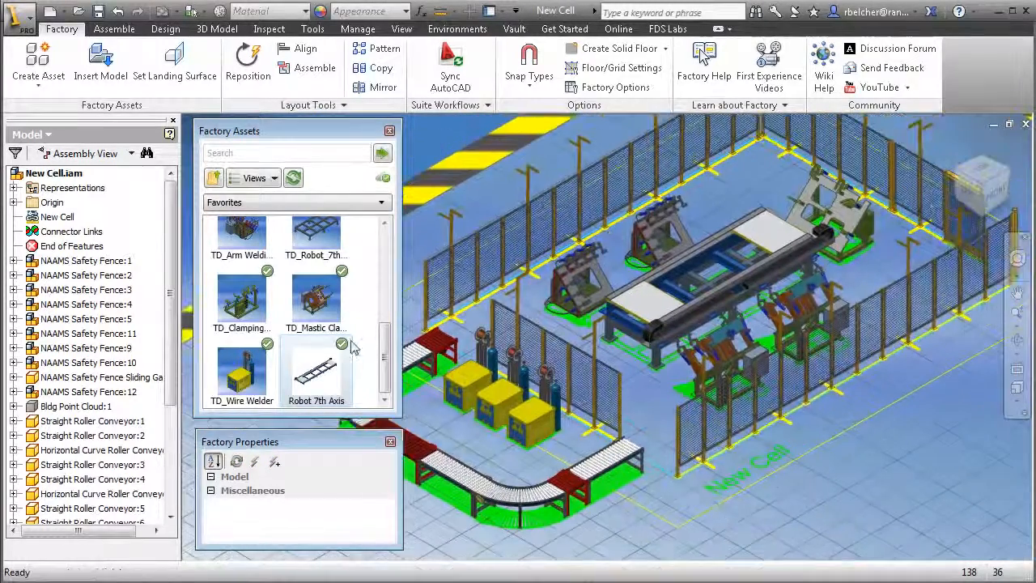
{"action": "left_click_drag", "start_coordinate": [386, 349], "coordinate": [386, 308]}
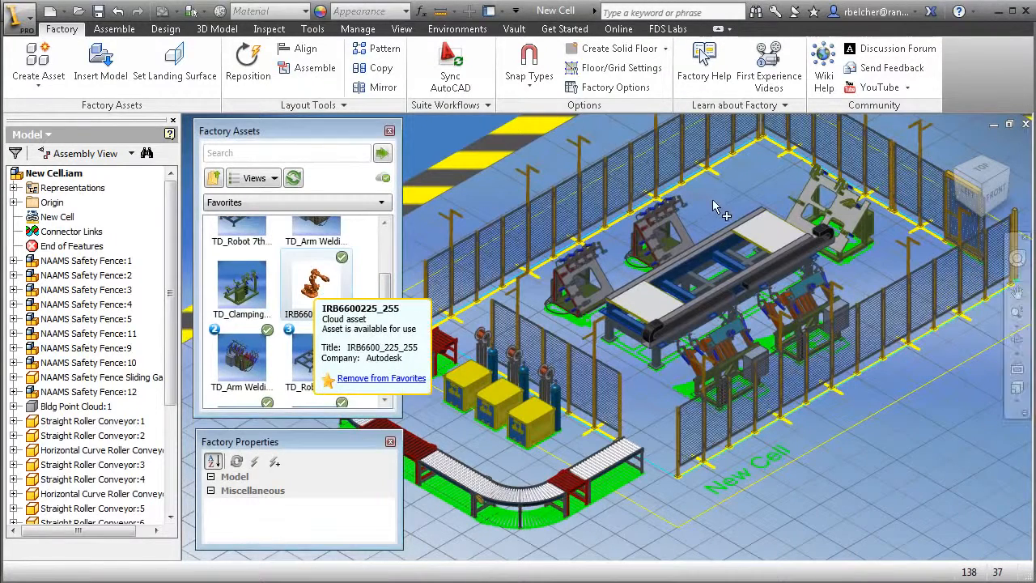
{"action": "scroll", "coordinate": [727, 199], "scroll_direction": "up", "scroll_amount": 3}
{"action": "left_click", "coordinate": [797, 279]}
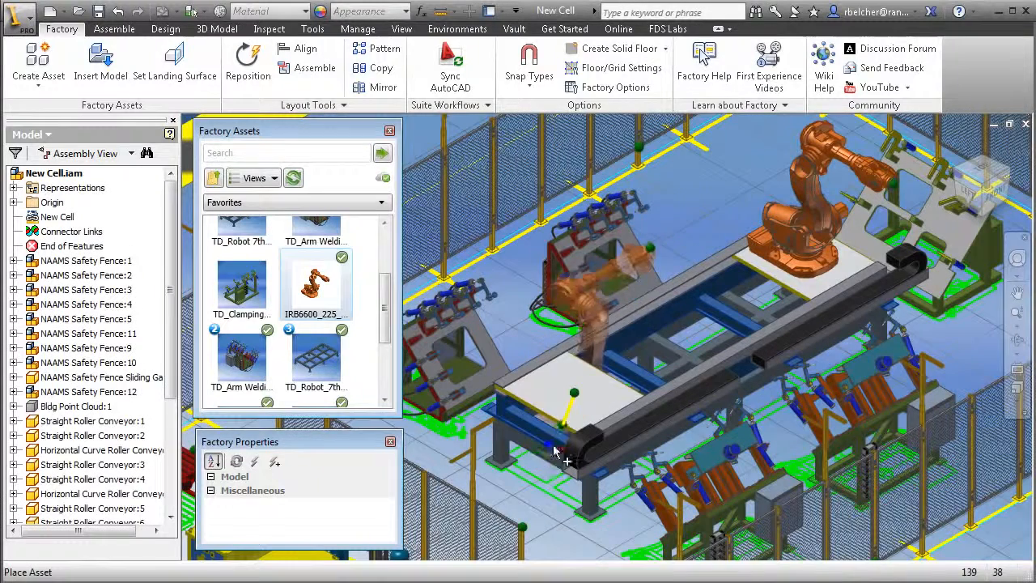
{"action": "left_click", "coordinate": [550, 390]}
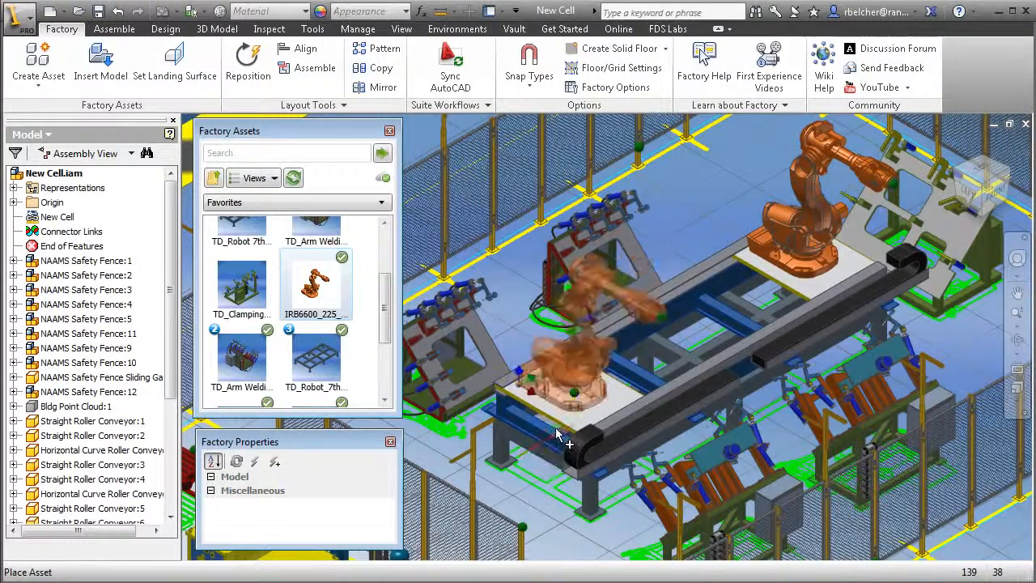
{"action": "right_click", "coordinate": [693, 218]}
{"action": "left_click", "coordinate": [711, 225]}
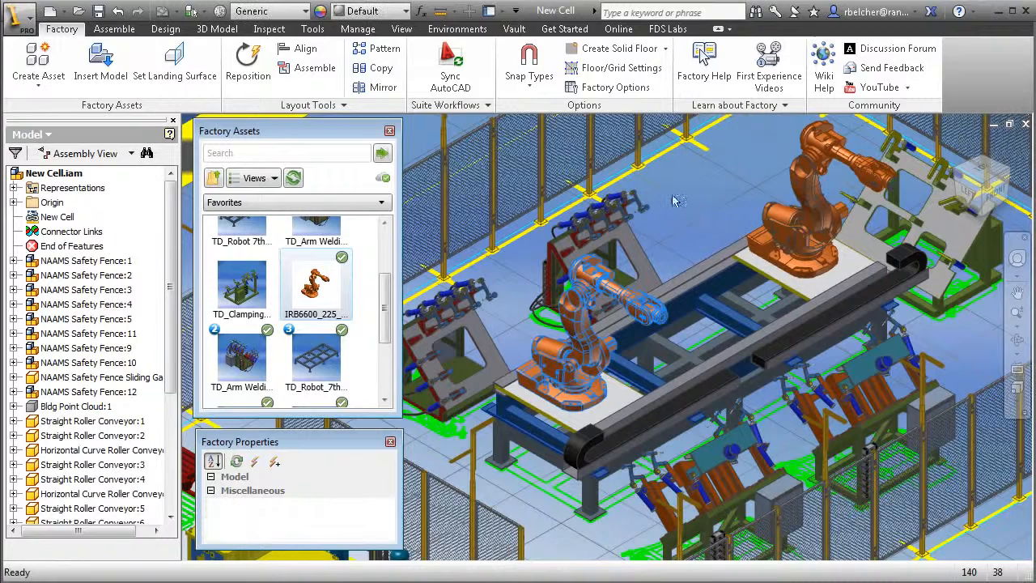
- Change the welding fixture behind the robot base, the one nearer the far end, to its Double asset variant
{"action": "left_click", "coordinate": [623, 233]}
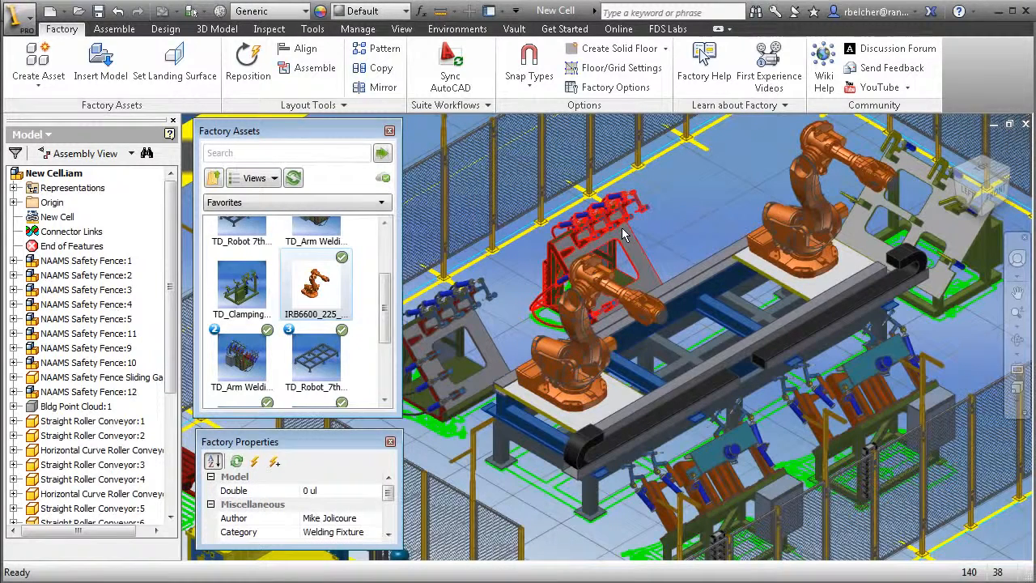
{"action": "right_click", "coordinate": [623, 233]}
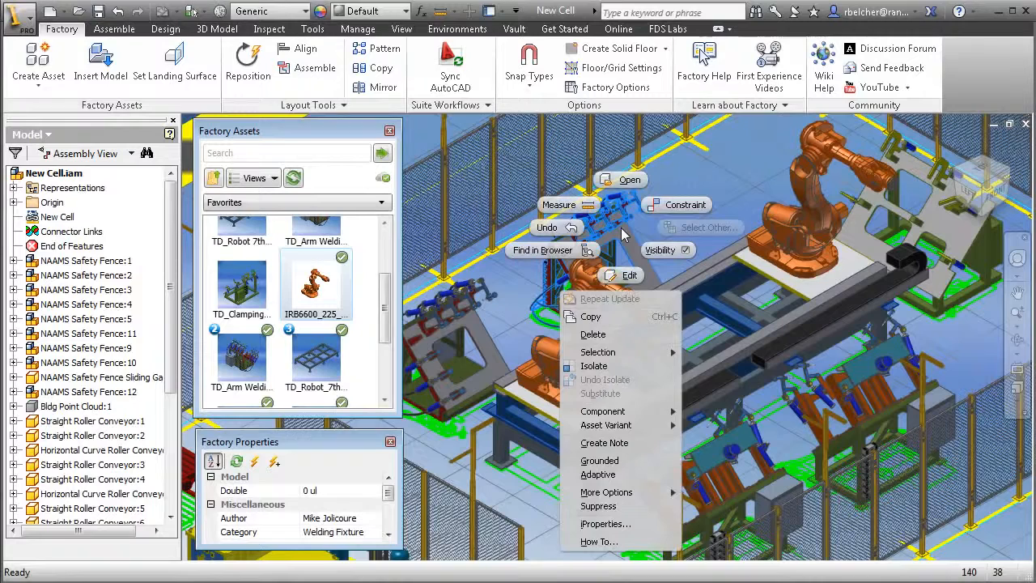
{"action": "mouse_move", "coordinate": [625, 429]}
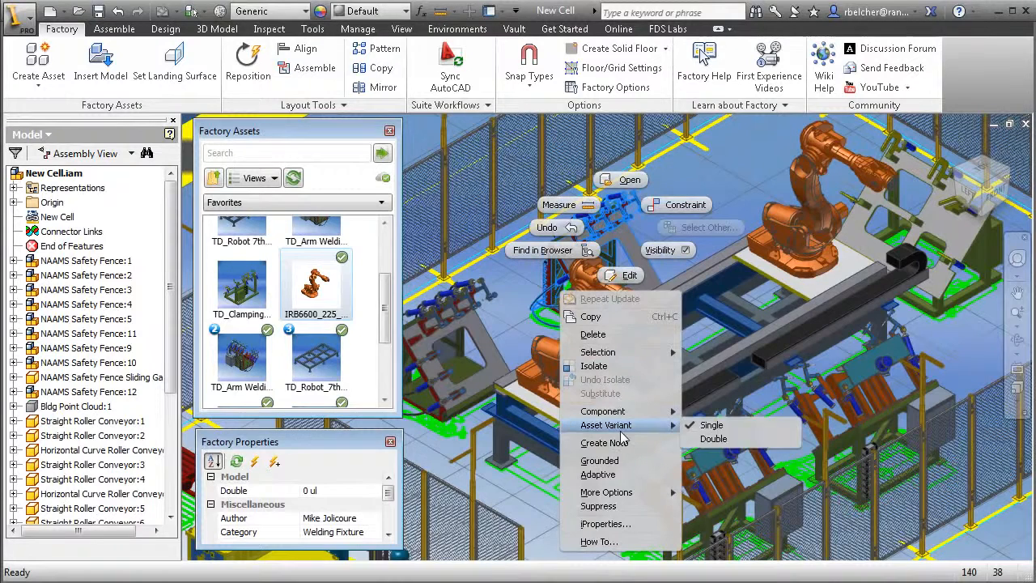
{"action": "left_click", "coordinate": [713, 439]}
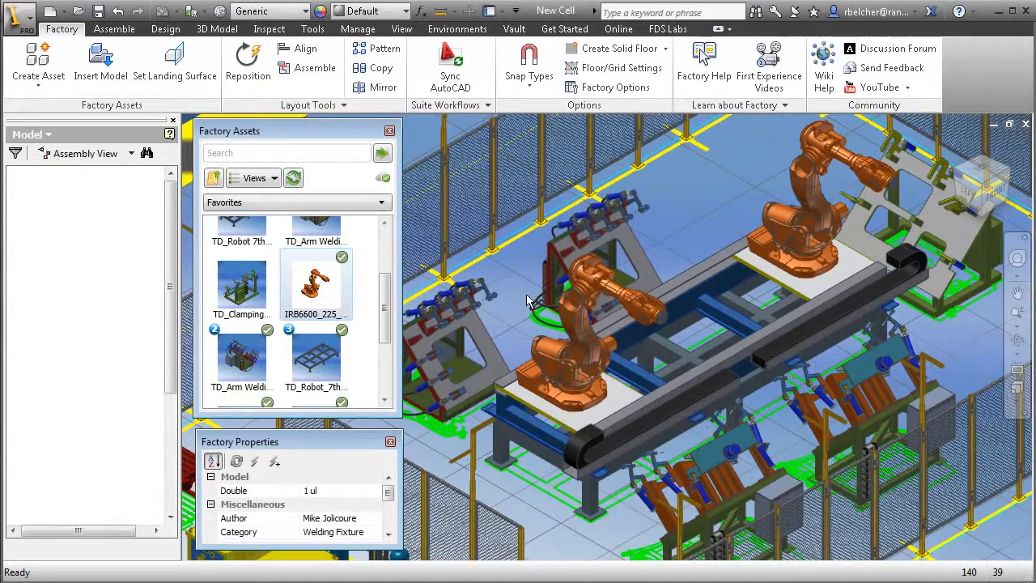
- Set the width of the straight roller conveyor at the near end of the conveyor run to 48 in
{"action": "middle_click_drag", "start_coordinate": [530, 476], "coordinate": [623, 162]}
{"action": "left_click", "coordinate": [630, 368]}
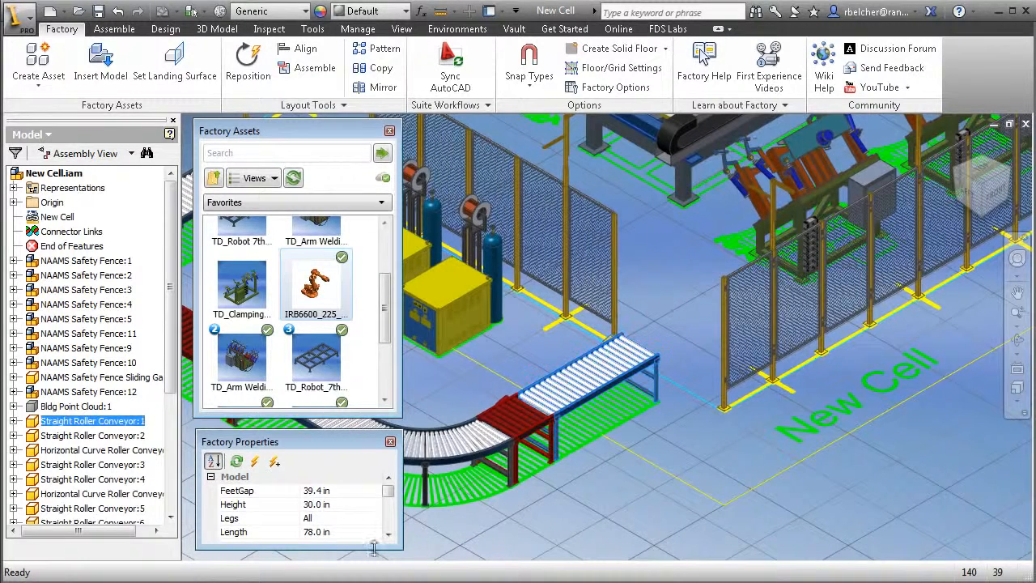
{"action": "left_click_drag", "start_coordinate": [389, 494], "coordinate": [390, 511]}
{"action": "left_click", "coordinate": [289, 518]}
{"action": "type", "text": "4"}
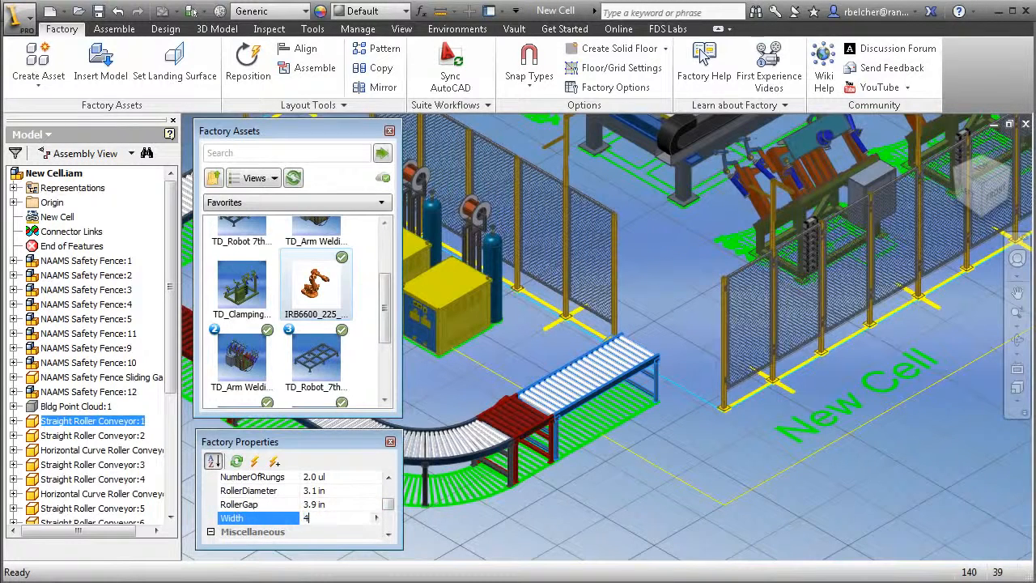
{"action": "type", "text": "8"}
{"action": "key", "text": "Return"}
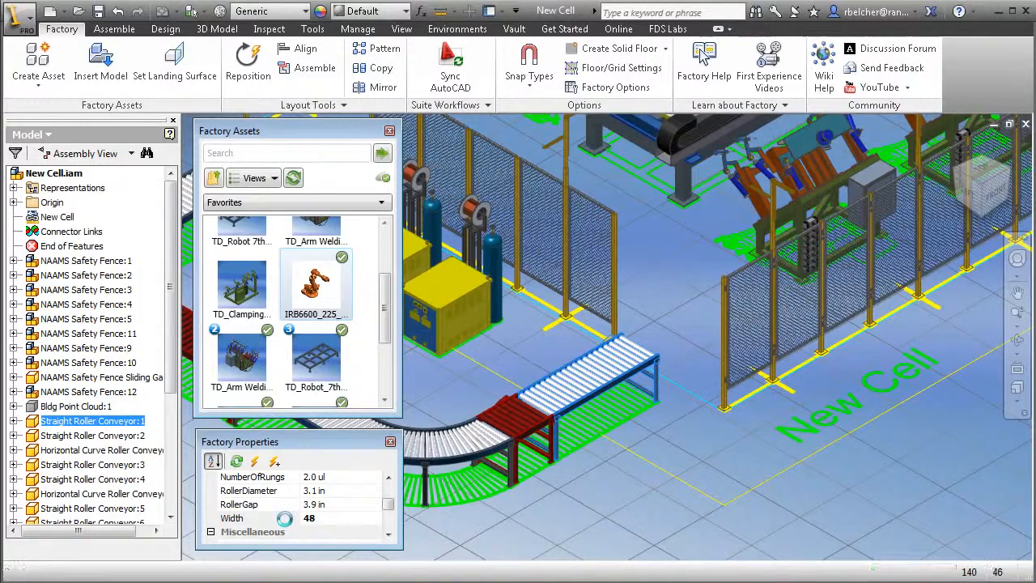
{"action": "left_click", "coordinate": [707, 453]}
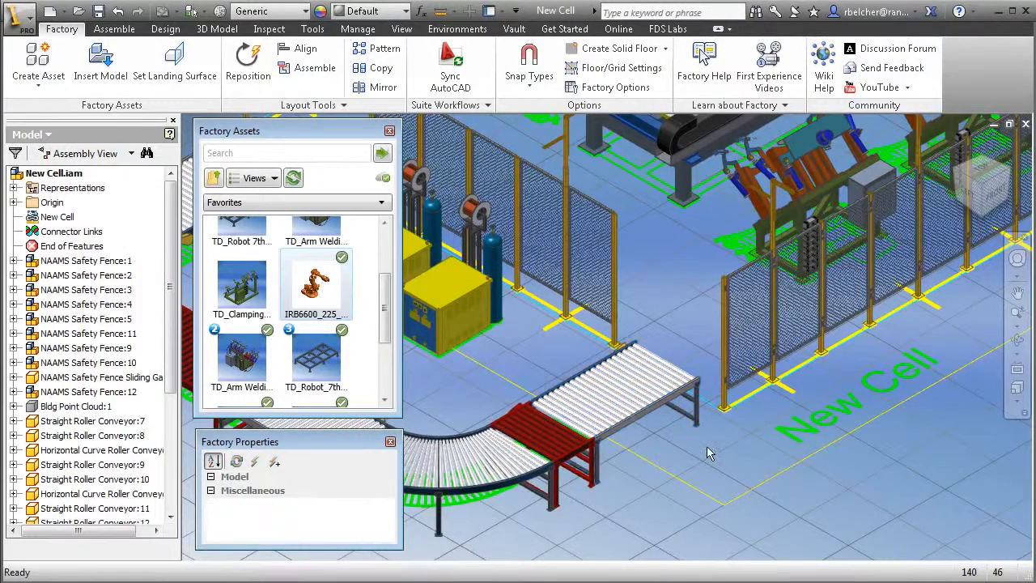
- Save the New Cell assembly, sync it back to AutoCAD and open the resulting New Cell.dwg there
{"action": "scroll", "coordinate": [705, 450], "scroll_direction": "down", "scroll_amount": 3}
{"action": "mouse_move", "coordinate": [688, 468]}
{"action": "middle_mouse_down"}
{"action": "mouse_move", "coordinate": [699, 392]}
{"action": "mouse_move", "coordinate": [675, 453]}
{"action": "middle_mouse_up"}
{"action": "middle_click_drag", "start_coordinate": [767, 430], "coordinate": [701, 560]}
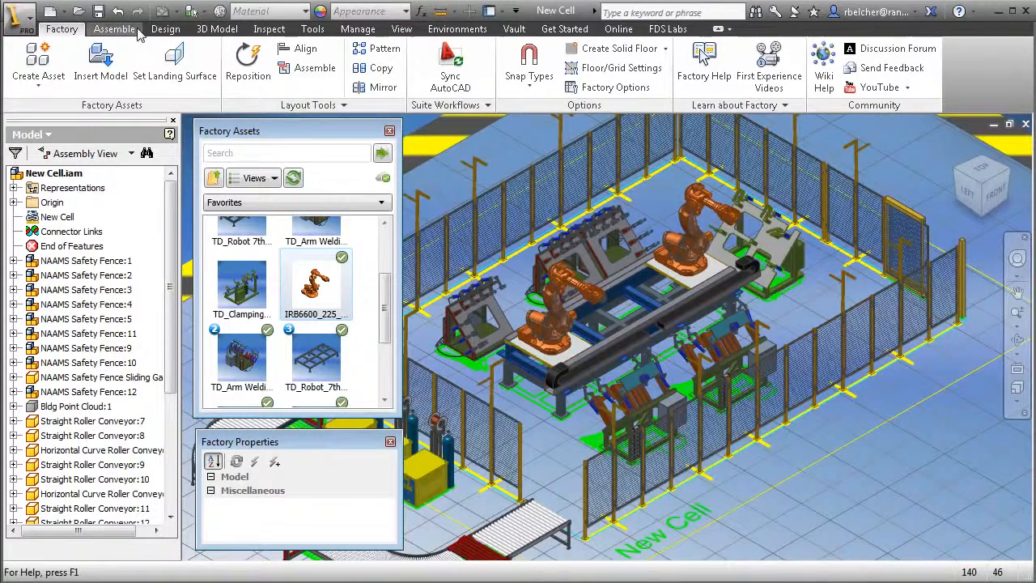
{"action": "left_click", "coordinate": [98, 11]}
{"action": "left_click", "coordinate": [603, 231]}
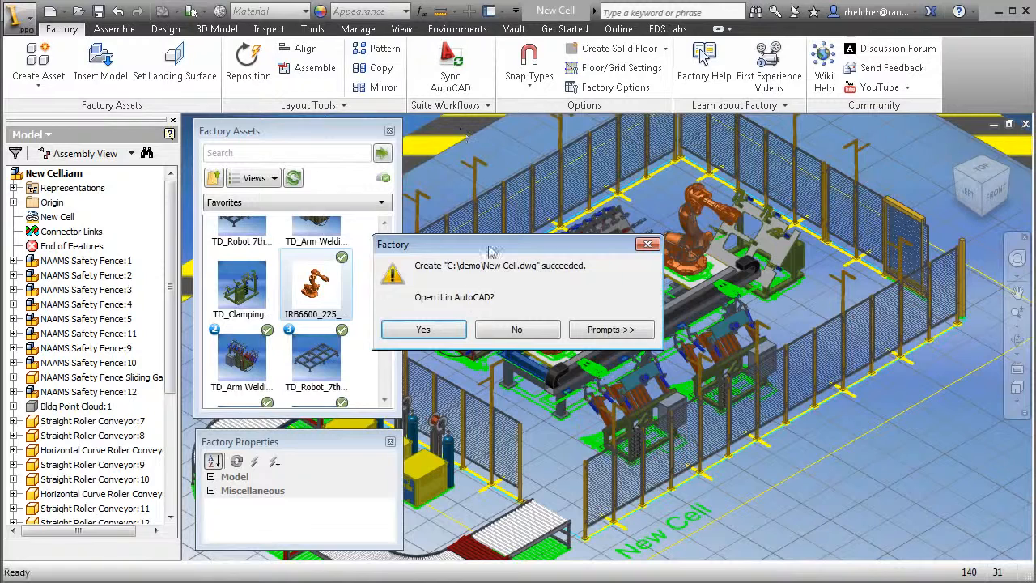
{"action": "left_click", "coordinate": [442, 332]}
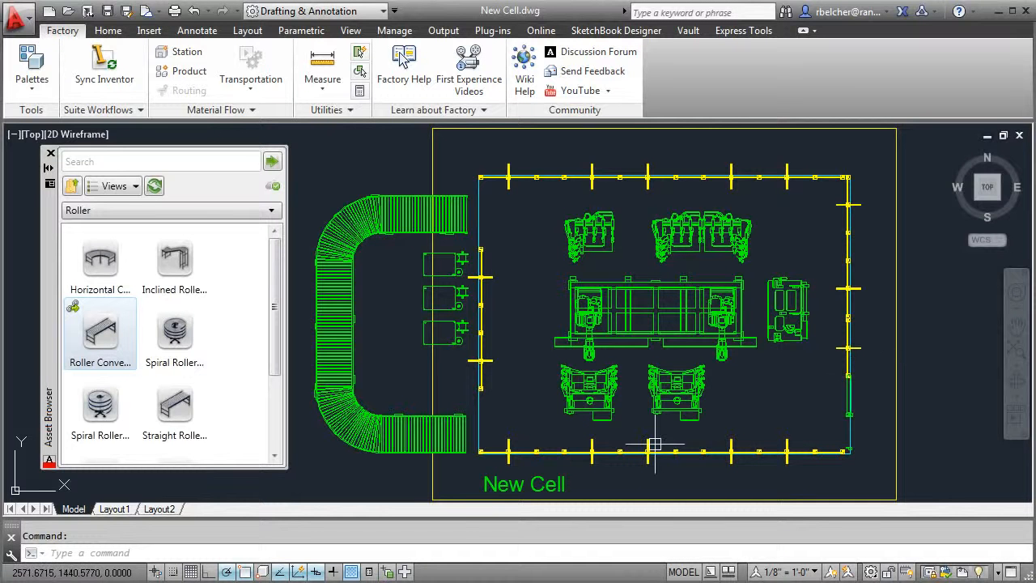
- Switch to Manufacturing Facility Overall Layout.dwg and reload the changed New Cell_3d external reference
{"action": "left_click", "coordinate": [382, 582]}
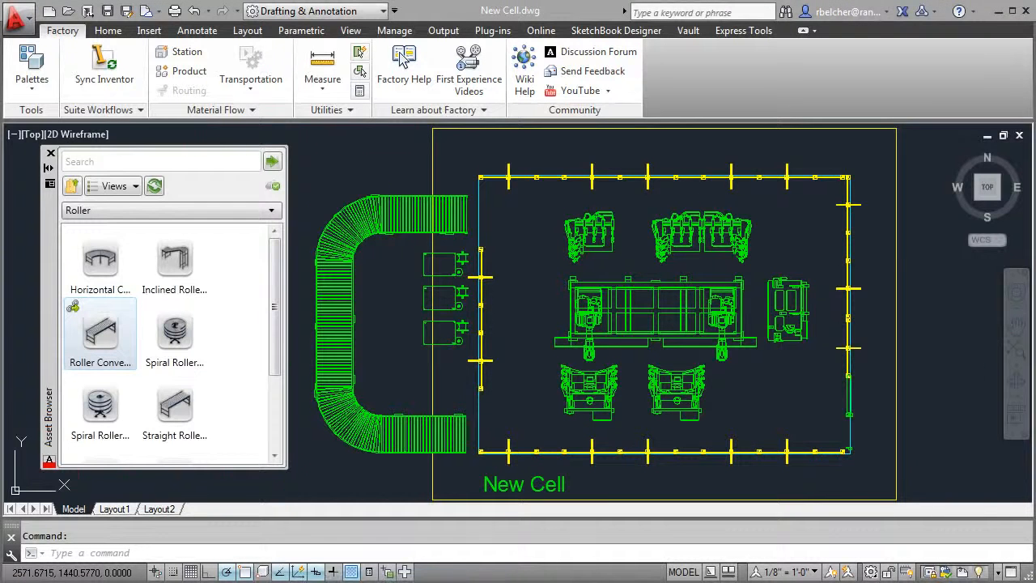
{"action": "left_click", "coordinate": [319, 580]}
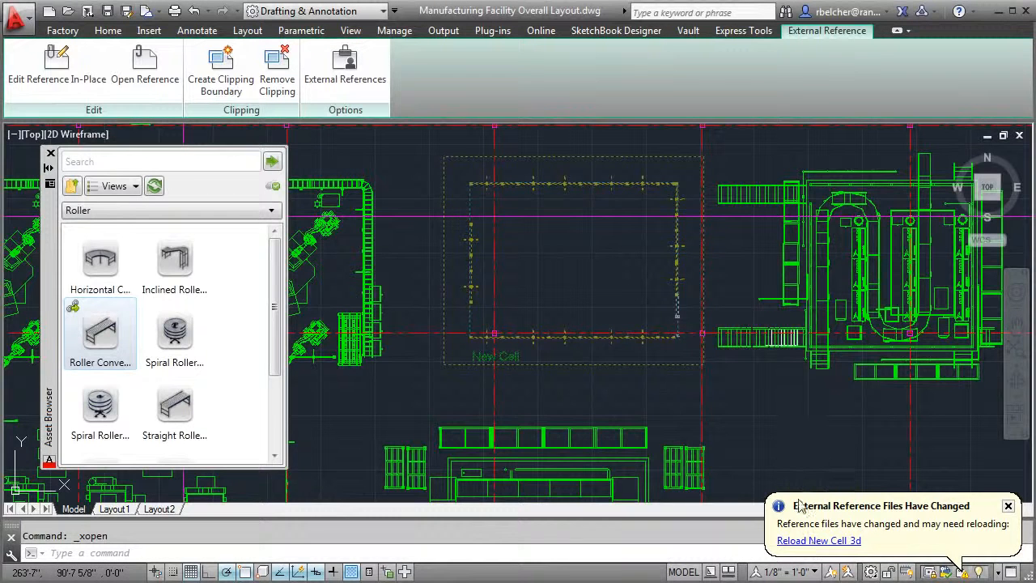
{"action": "left_click", "coordinate": [819, 540]}
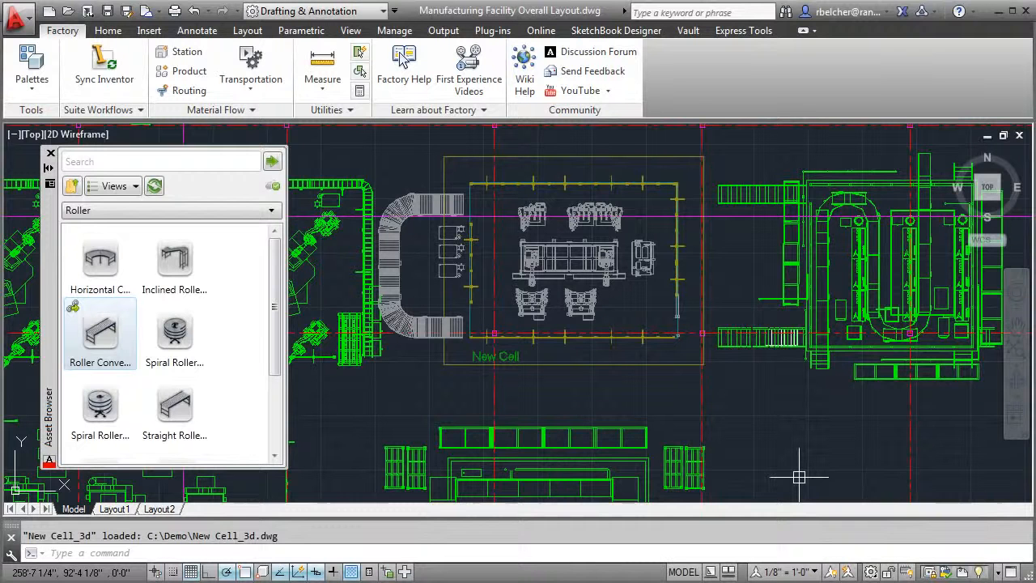
{"action": "key", "text": "Escape"}
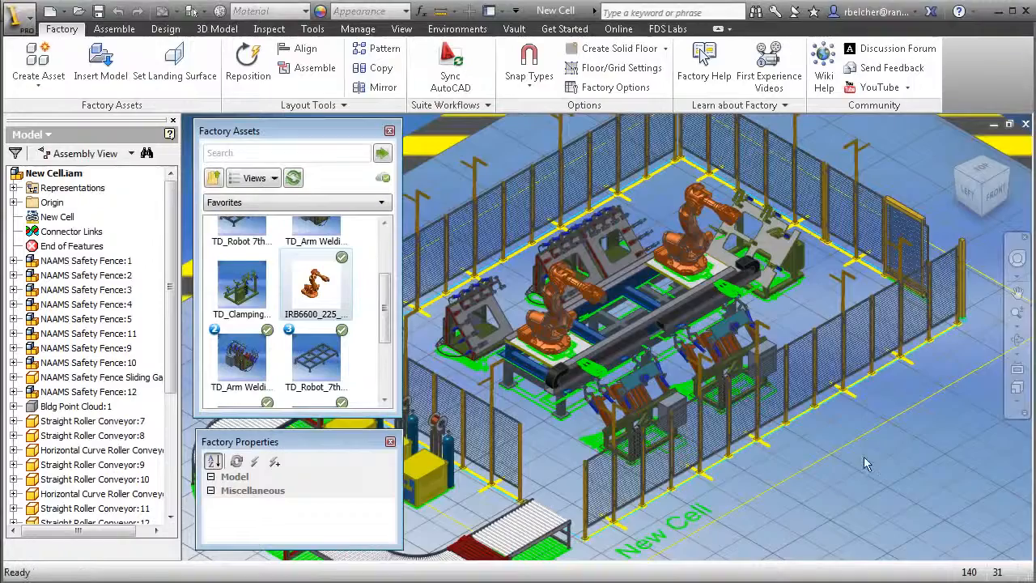
- Switch to Inventor and insert one instance of the suspended welding robot system model into the New Cell assembly at the offered position over the fenced cell
{"action": "key", "text": "Home"}
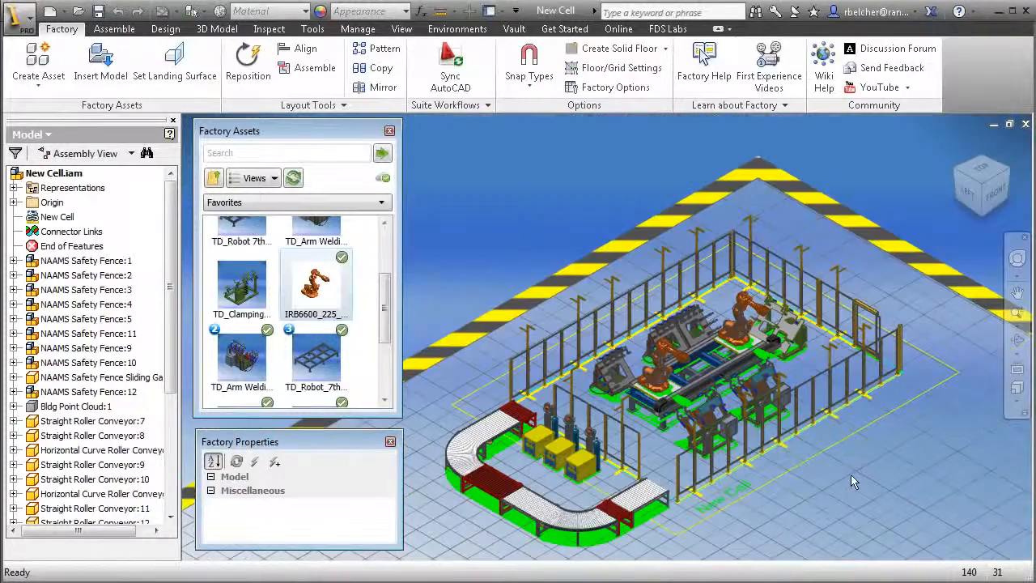
{"action": "middle_click_drag", "start_coordinate": [851, 477], "coordinate": [816, 505]}
{"action": "left_click", "coordinate": [983, 186]}
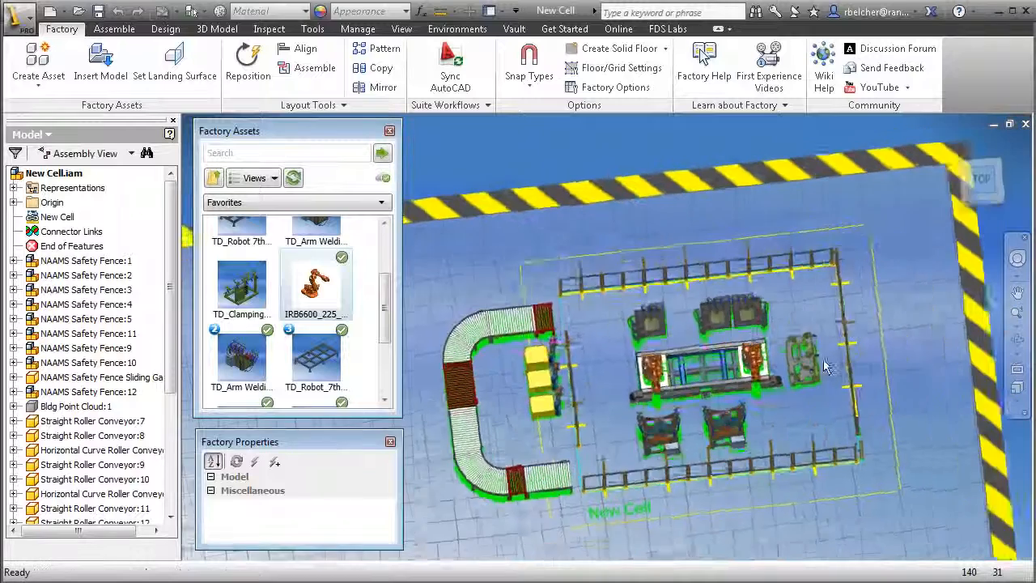
{"action": "middle_click_drag", "start_coordinate": [677, 448], "coordinate": [708, 450]}
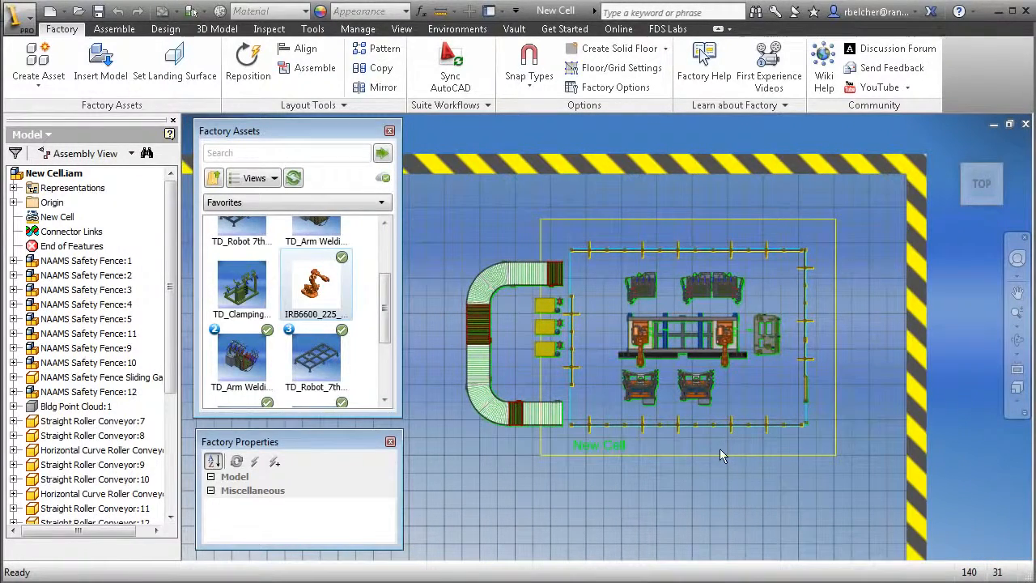
{"action": "left_click", "coordinate": [103, 63]}
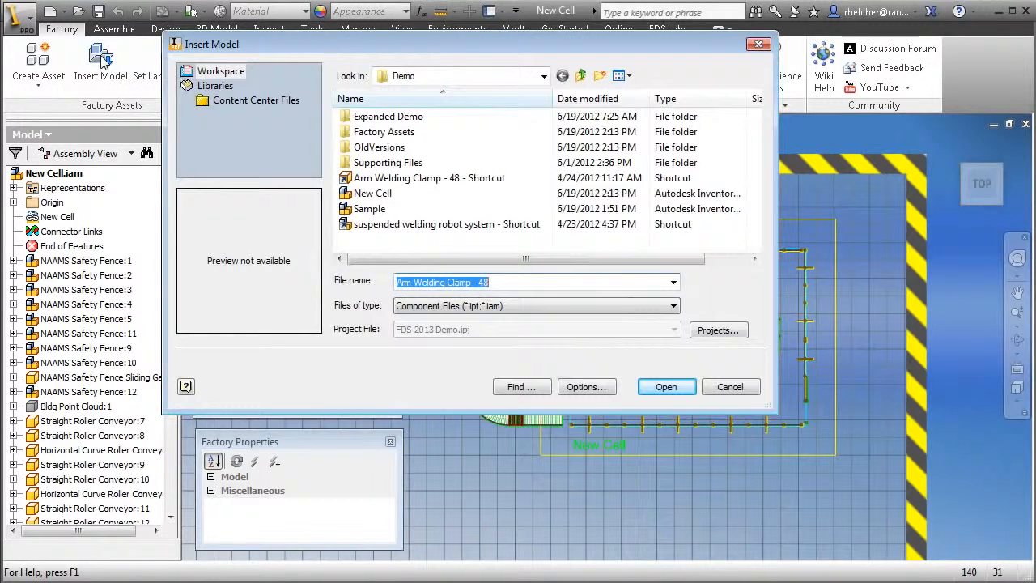
{"action": "left_click", "coordinate": [419, 226]}
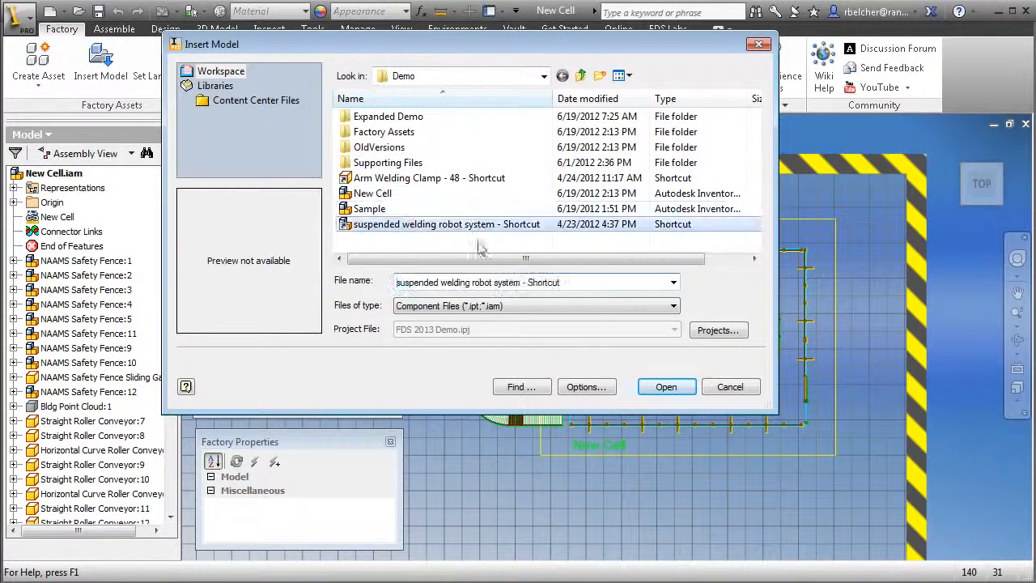
{"action": "left_click", "coordinate": [666, 387]}
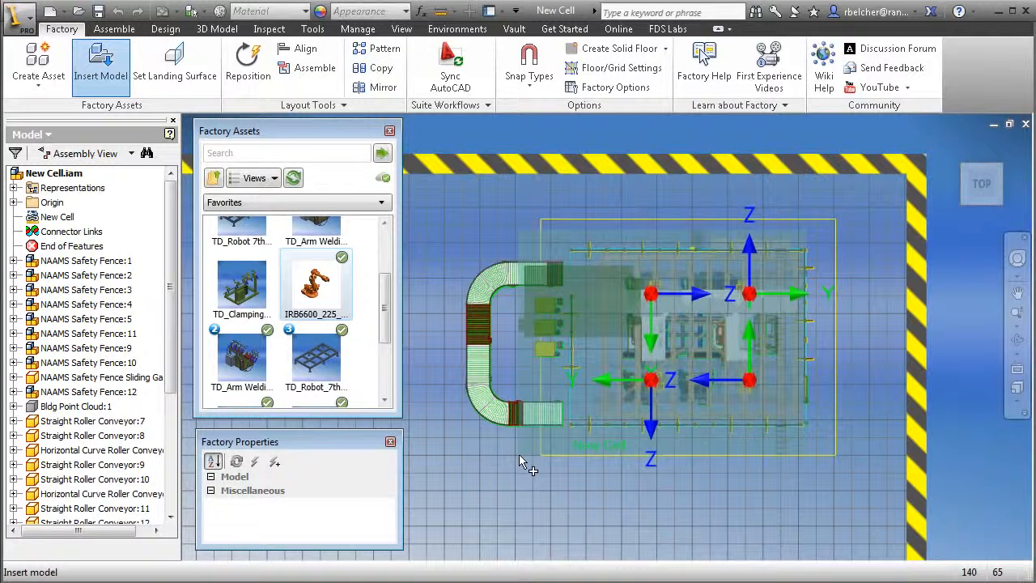
{"action": "left_click", "coordinate": [519, 455]}
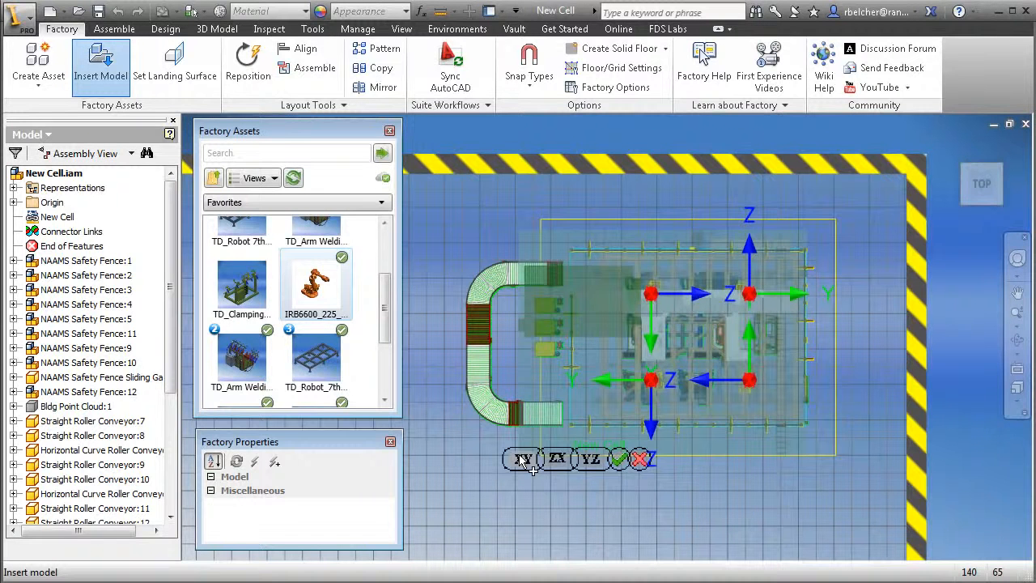
{"action": "left_click", "coordinate": [619, 458]}
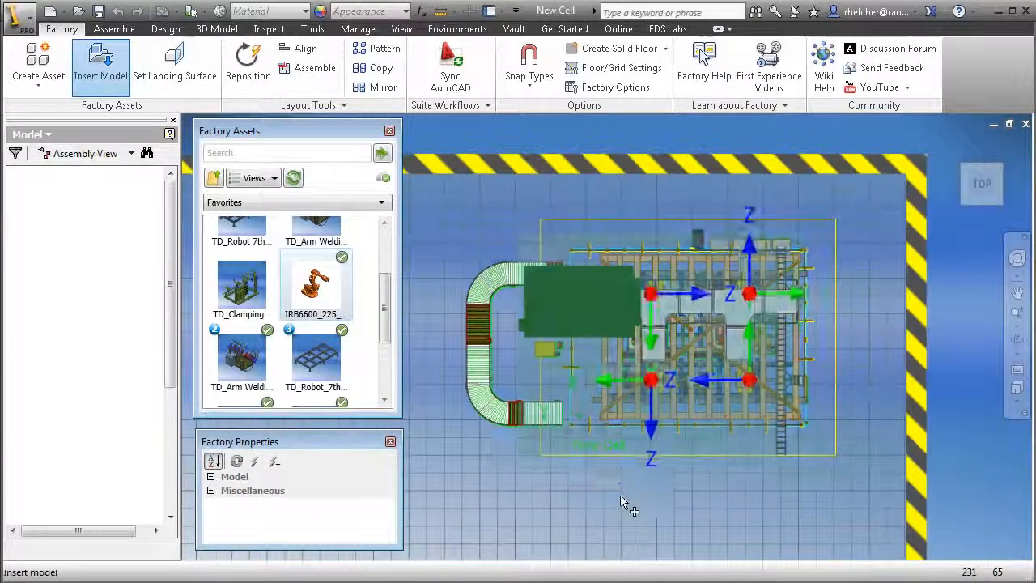
{"action": "right_click", "coordinate": [490, 486]}
{"action": "left_click", "coordinate": [520, 493]}
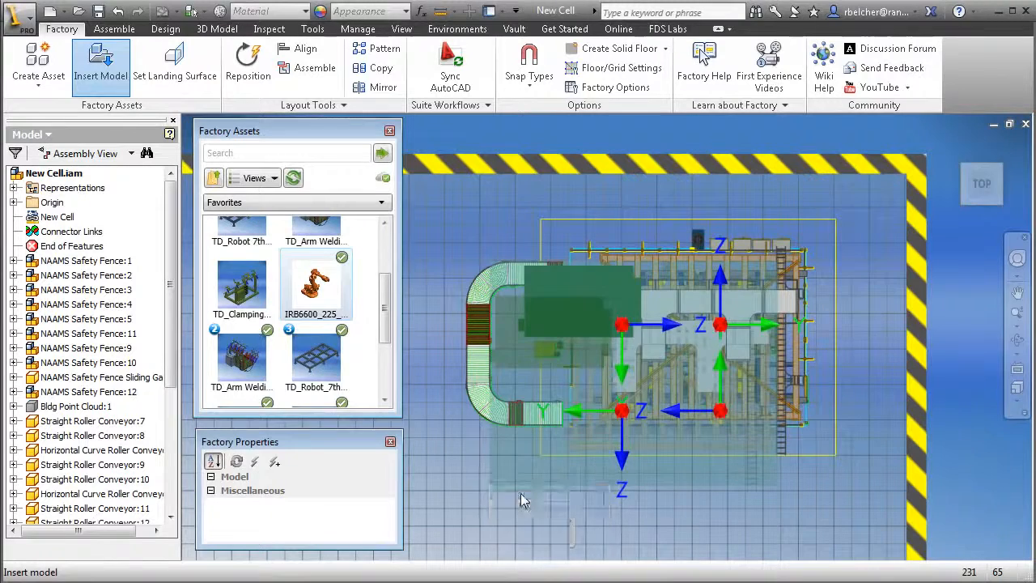
- Make the Bldg Point Cloud:1 component of the New Cell assembly visible around the cell
{"action": "middle_click_drag", "start_coordinate": [518, 504], "coordinate": [761, 484], "text": "shift"}
{"action": "scroll", "coordinate": [762, 484], "scroll_direction": "up", "scroll_amount": 4}
{"action": "scroll", "coordinate": [760, 478], "scroll_direction": "down", "scroll_amount": 5}
{"action": "scroll", "coordinate": [752, 449], "scroll_direction": "up", "scroll_amount": 3}
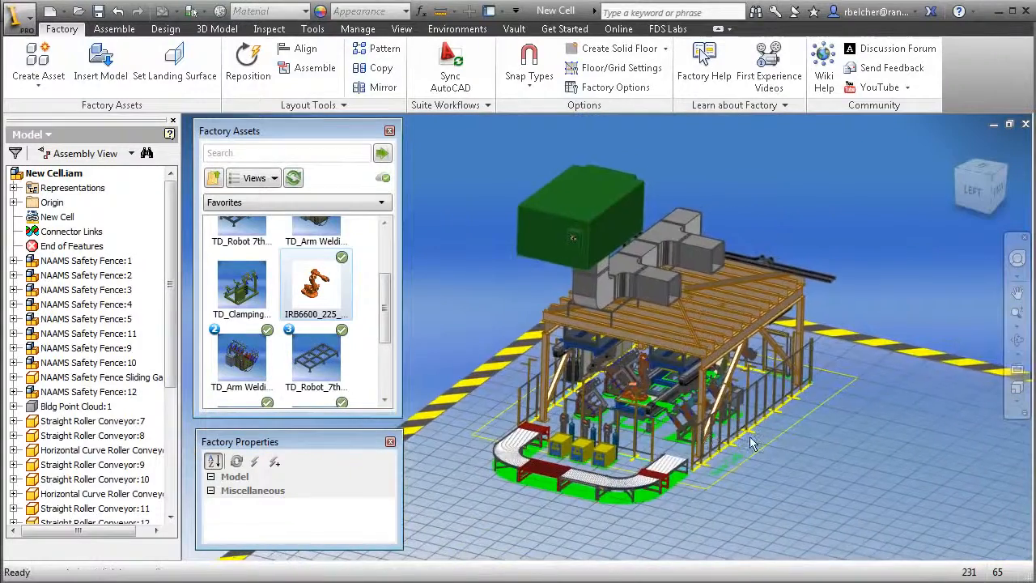
{"action": "scroll", "coordinate": [750, 444], "scroll_direction": "up", "scroll_amount": 3}
{"action": "middle_click_drag", "start_coordinate": [779, 455], "coordinate": [785, 476]}
{"action": "scroll", "coordinate": [819, 476], "scroll_direction": "down", "scroll_amount": 3}
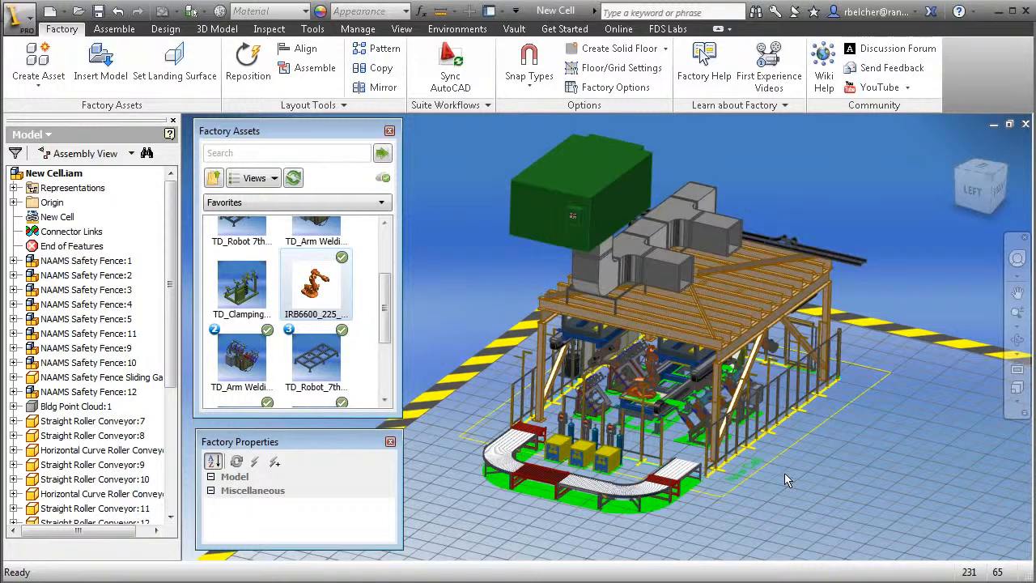
{"action": "left_click", "coordinate": [77, 409]}
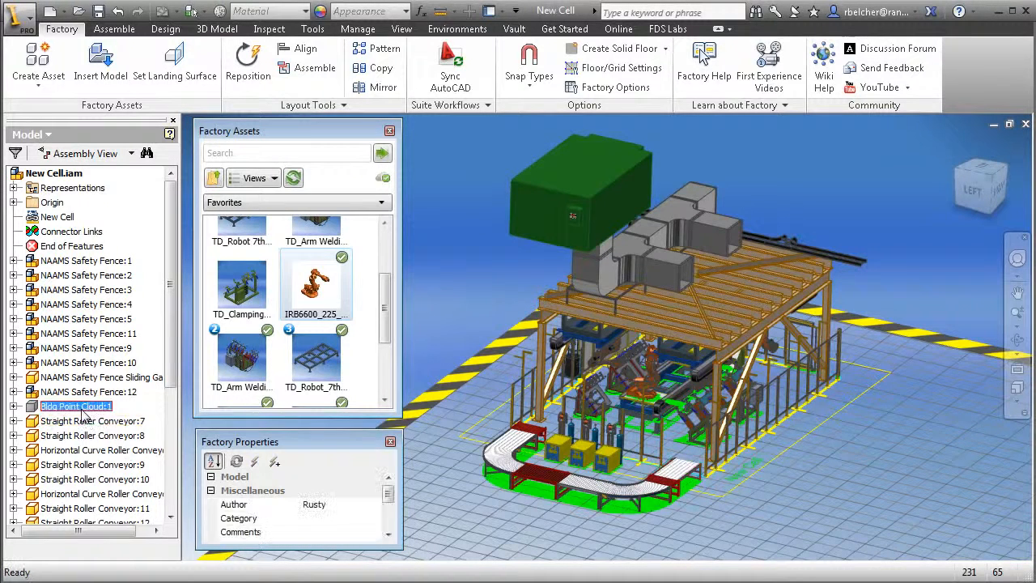
{"action": "right_click", "coordinate": [81, 413]}
{"action": "left_click", "coordinate": [115, 502]}
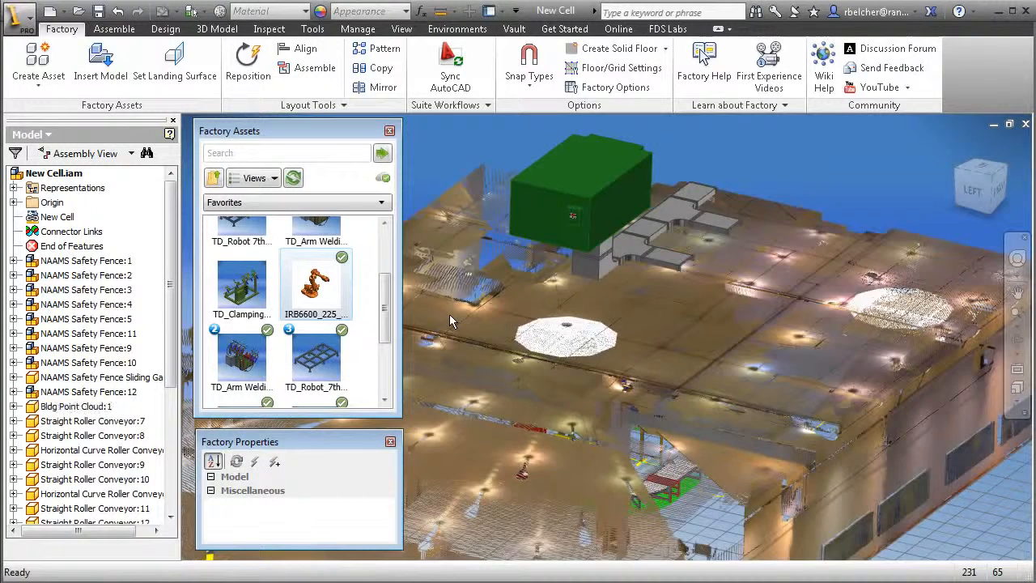
- Switch the view to perspective and look at the robots and safety fence from floor level inside the scanned building
{"action": "left_click", "coordinate": [1021, 409]}
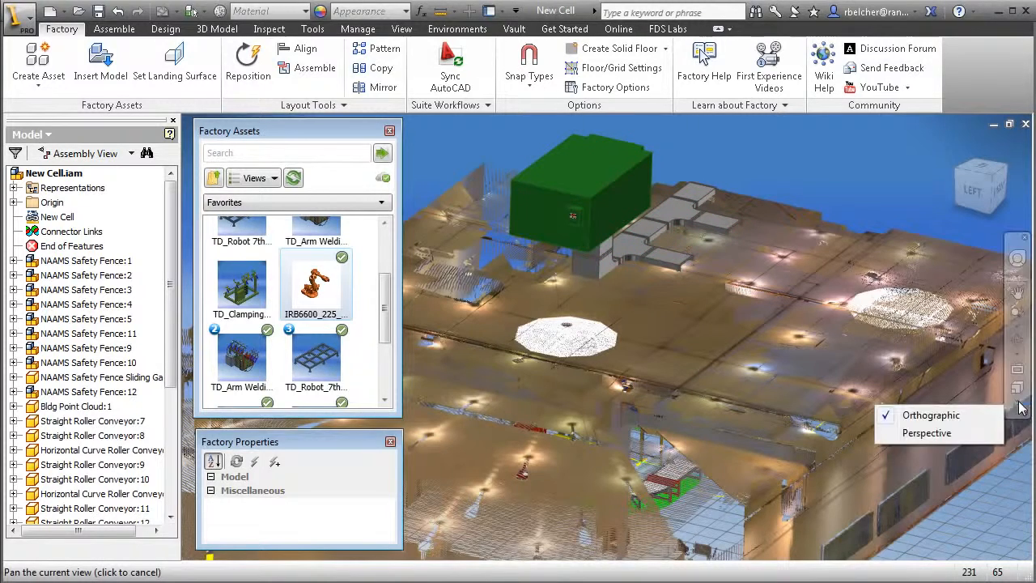
{"action": "left_click", "coordinate": [943, 431]}
{"action": "middle_click_drag", "start_coordinate": [727, 425], "coordinate": [726, 328], "text": "shift"}
{"action": "scroll", "coordinate": [785, 395], "scroll_direction": "up", "scroll_amount": 4}
{"action": "scroll", "coordinate": [784, 395], "scroll_direction": "down", "scroll_amount": 4}
{"action": "middle_click_drag", "start_coordinate": [794, 400], "coordinate": [792, 399]}
{"action": "scroll", "coordinate": [647, 381], "scroll_direction": "down", "scroll_amount": 3}
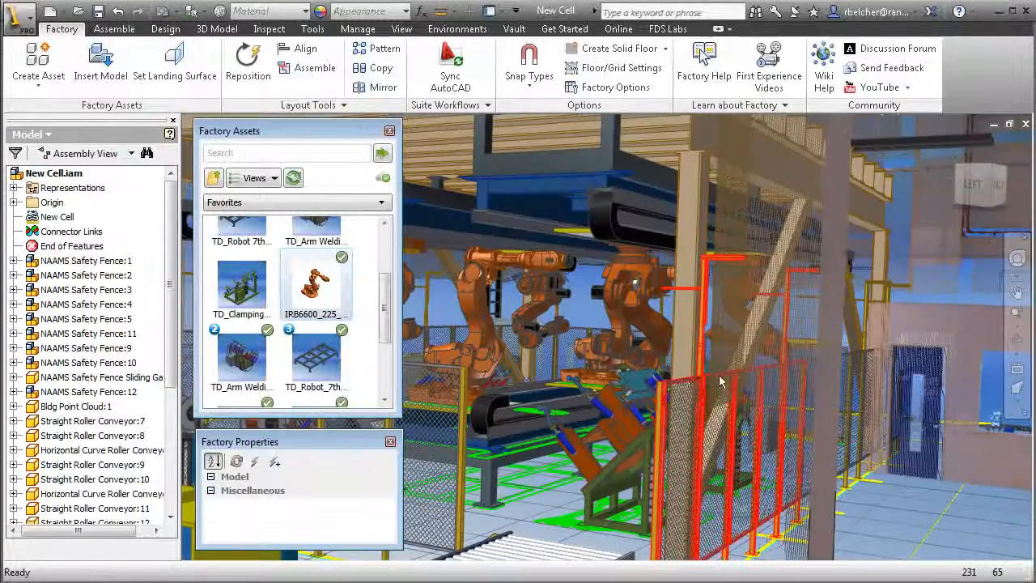
- Examine how the suspended welding system, conveyors and safety fence fit against the scanned building columns and ceiling
{"action": "middle_click_drag", "start_coordinate": [647, 380], "coordinate": [712, 384], "text": "shift"}
{"action": "scroll", "coordinate": [712, 384], "scroll_direction": "up", "scroll_amount": 4}
{"action": "mouse_move", "coordinate": [754, 443]}
{"action": "middle_mouse_down", "text": "shift"}
{"action": "mouse_move", "coordinate": [733, 445]}
{"action": "mouse_move", "coordinate": [767, 459]}
{"action": "mouse_move", "coordinate": [773, 444]}
{"action": "mouse_move", "coordinate": [771, 454]}
{"action": "middle_mouse_up", "text": "shift"}
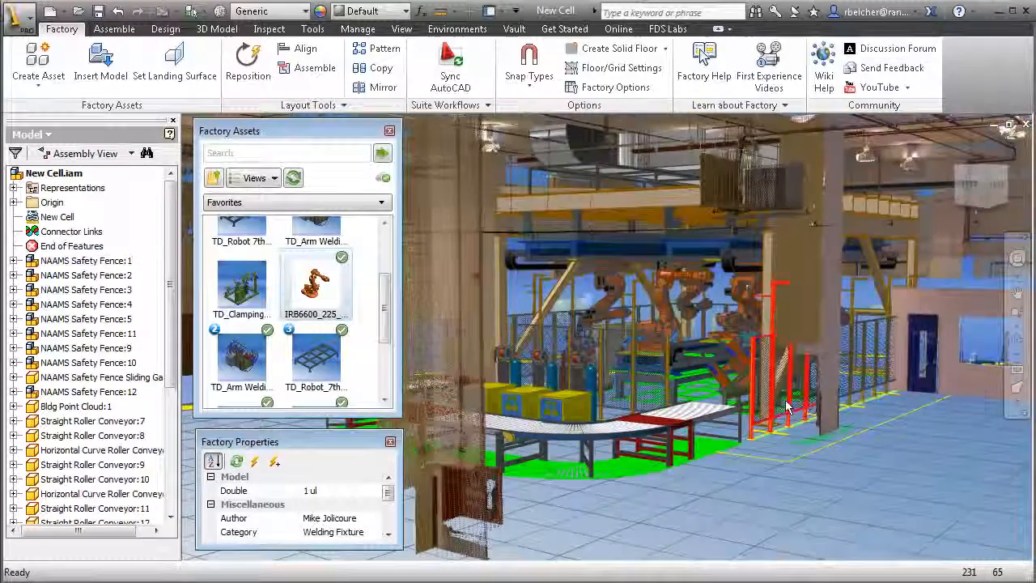
{"action": "scroll", "coordinate": [793, 384], "scroll_direction": "down", "scroll_amount": 4}
{"action": "scroll", "coordinate": [730, 376], "scroll_direction": "up", "scroll_amount": 5}
{"action": "middle_click_drag", "start_coordinate": [731, 377], "coordinate": [746, 407]}
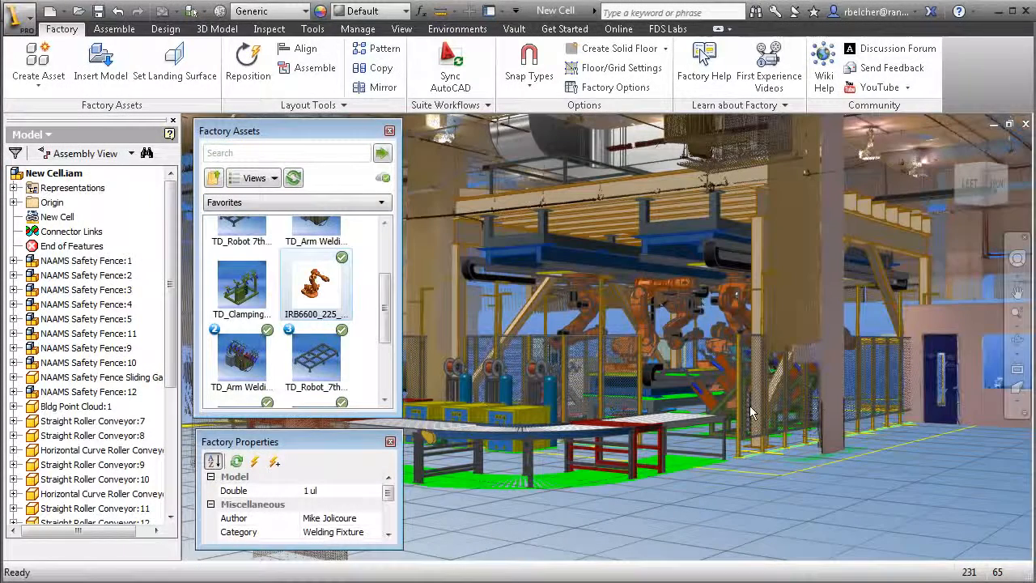
{"action": "mouse_move", "coordinate": [751, 411]}
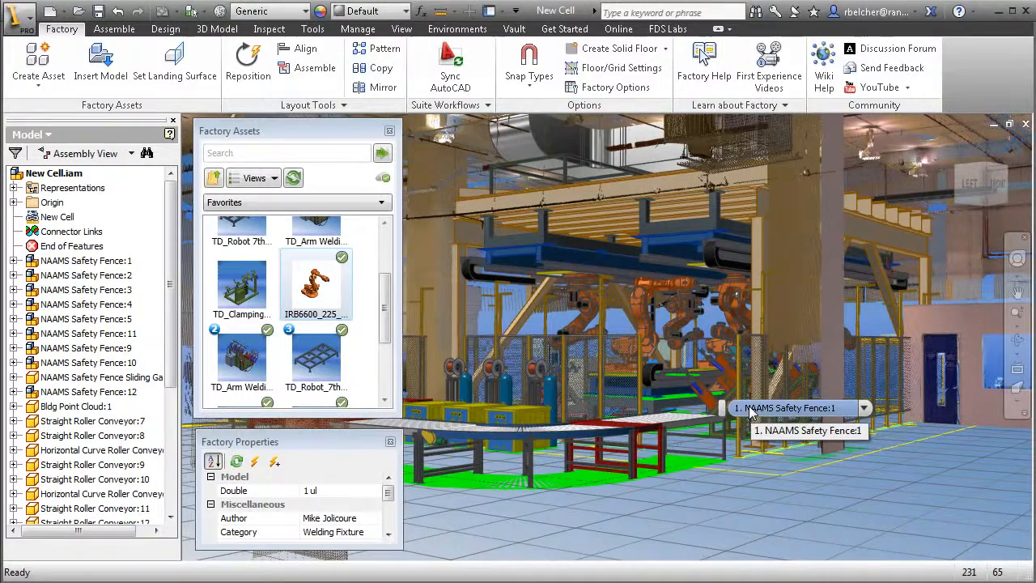
{"action": "middle_click_drag", "start_coordinate": [594, 444], "coordinate": [599, 446], "text": "shift"}
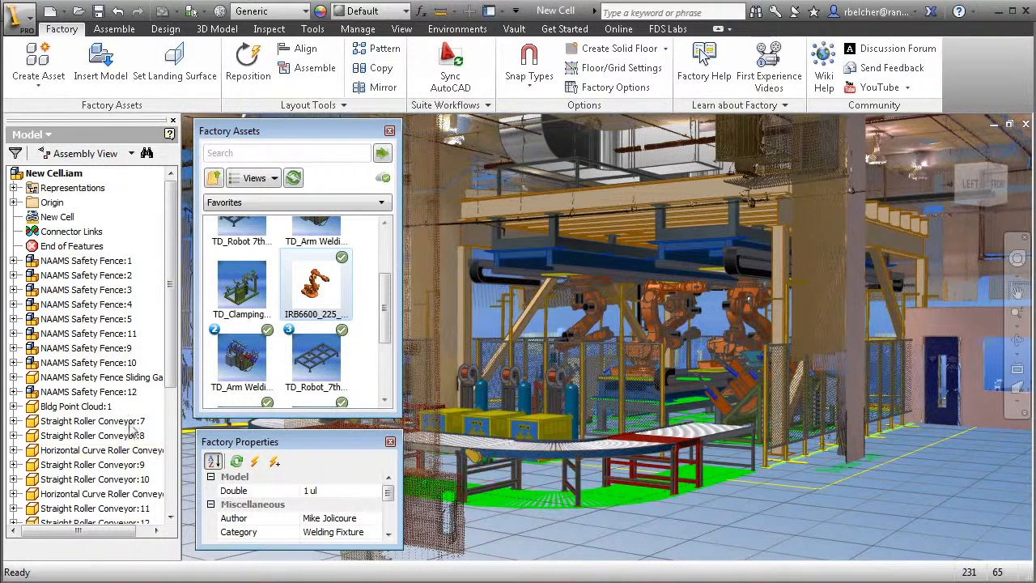
- Hide the Bldg Point Cloud:1 component in the New Cell assembly
{"action": "left_click", "coordinate": [65, 407]}
{"action": "right_click", "coordinate": [64, 407]}
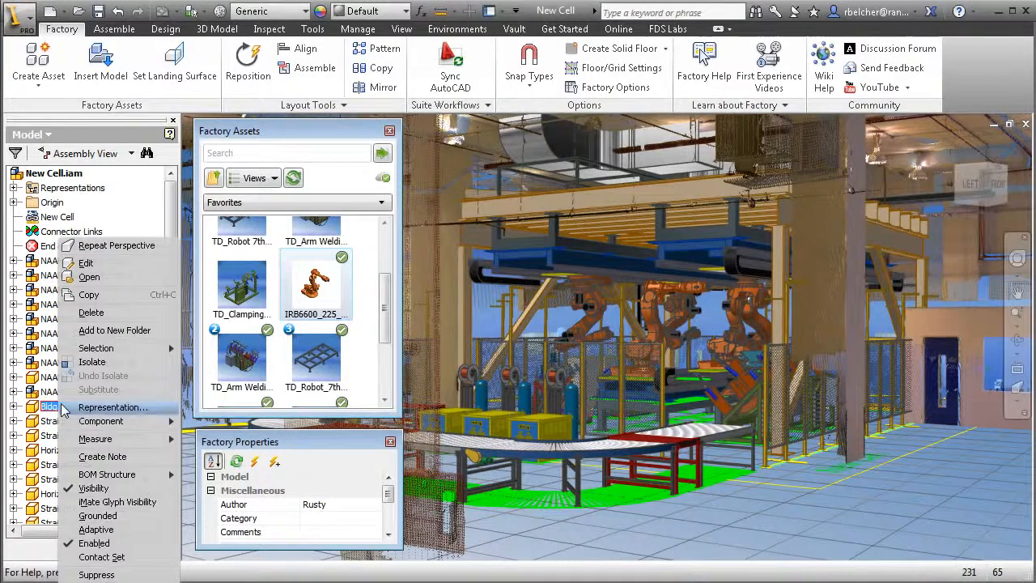
{"action": "left_click", "coordinate": [113, 487]}
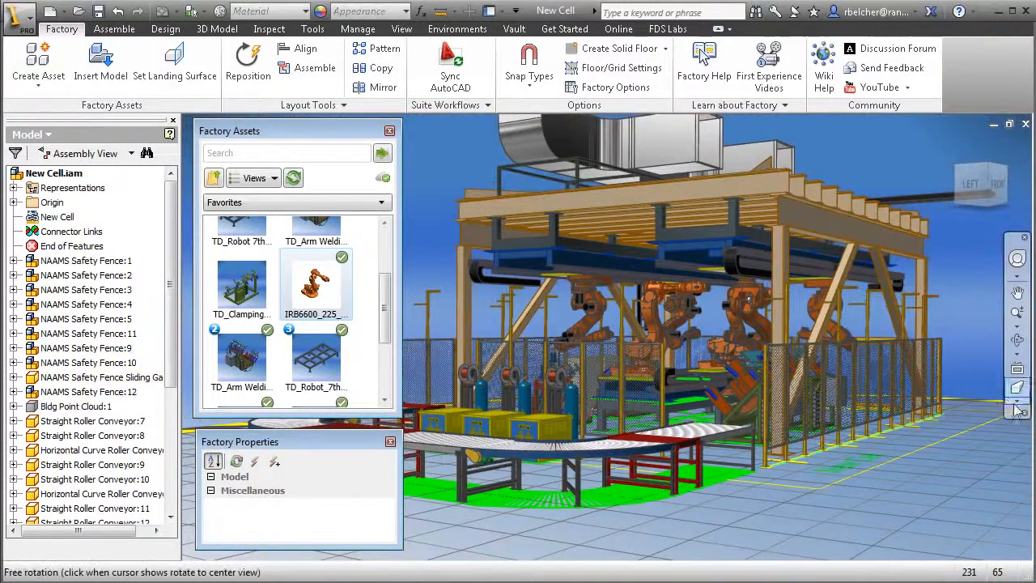
- Return the view to orthographic and look at the whole welding cell from the isometric corner above the left and front faces
{"action": "left_click", "coordinate": [1019, 409]}
{"action": "left_click", "coordinate": [930, 413]}
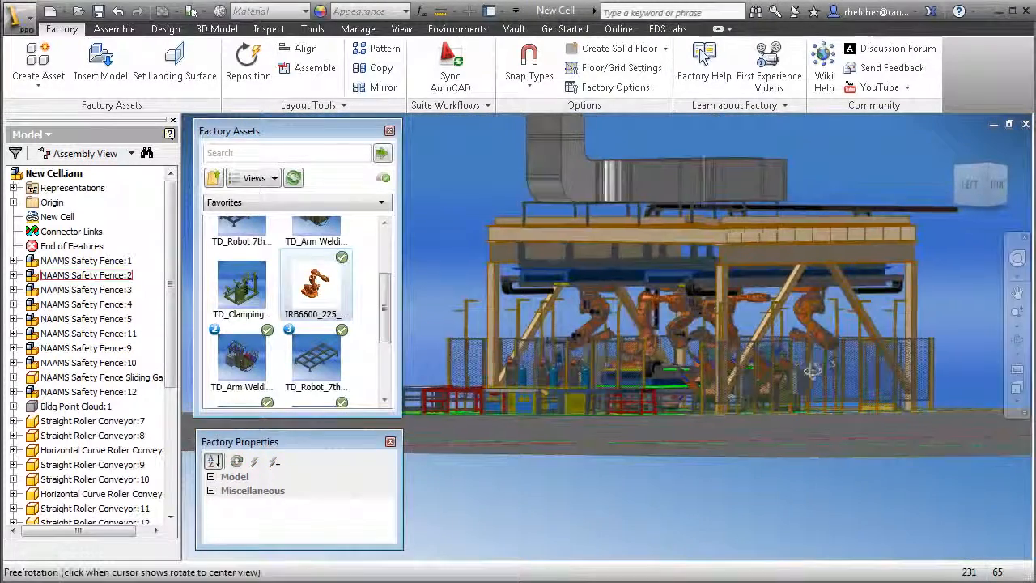
{"action": "middle_click_drag", "start_coordinate": [813, 372], "coordinate": [825, 437], "text": "shift"}
{"action": "left_click", "coordinate": [983, 172]}
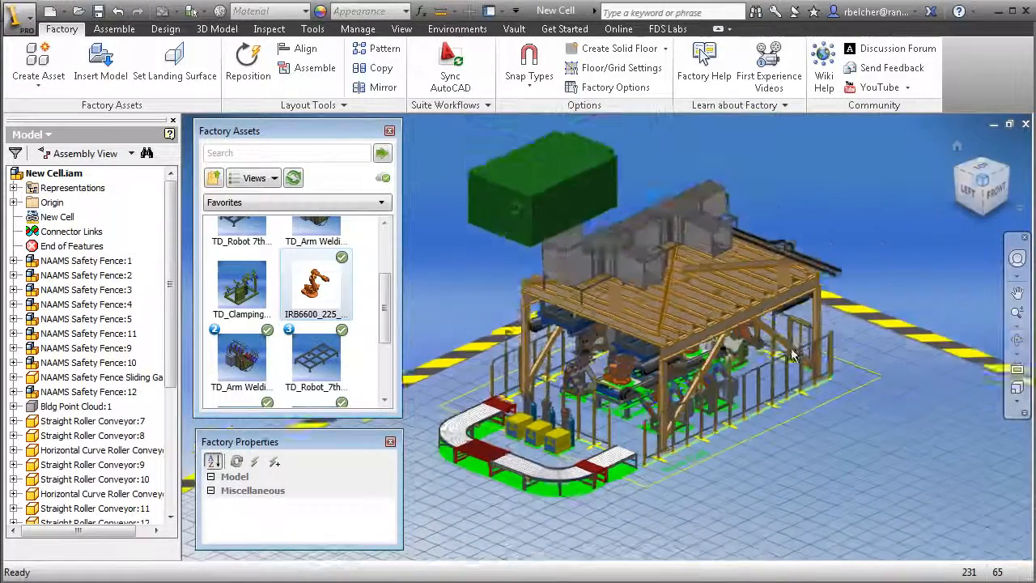
{"action": "scroll", "coordinate": [750, 456], "scroll_direction": "up", "scroll_amount": 3}
{"action": "scroll", "coordinate": [750, 456], "scroll_direction": "down", "scroll_amount": 4}
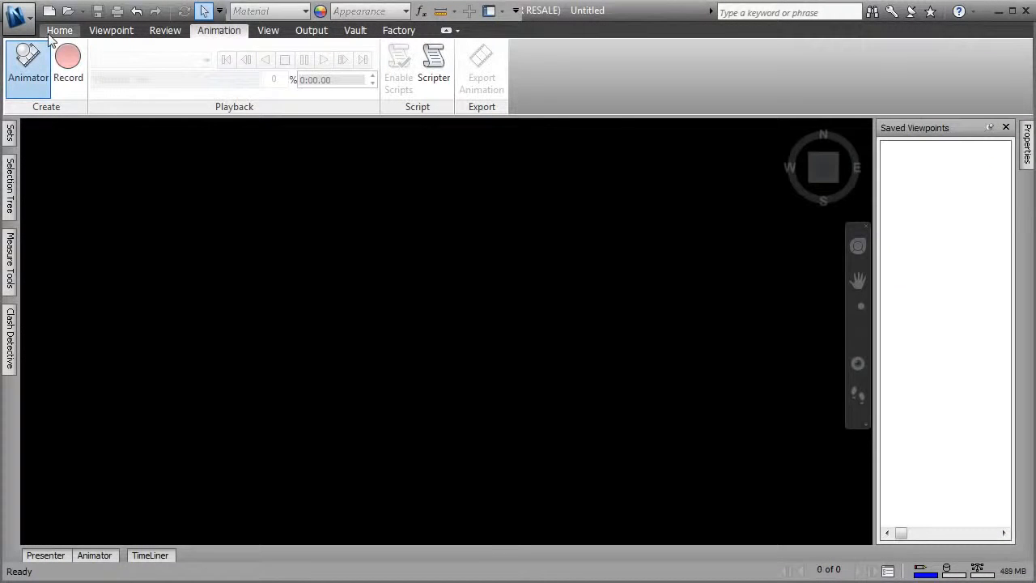
- Switch to Navisworks and open Manufacturing Facility_A from the Segment Drawings folder
{"action": "left_click", "coordinate": [68, 14]}
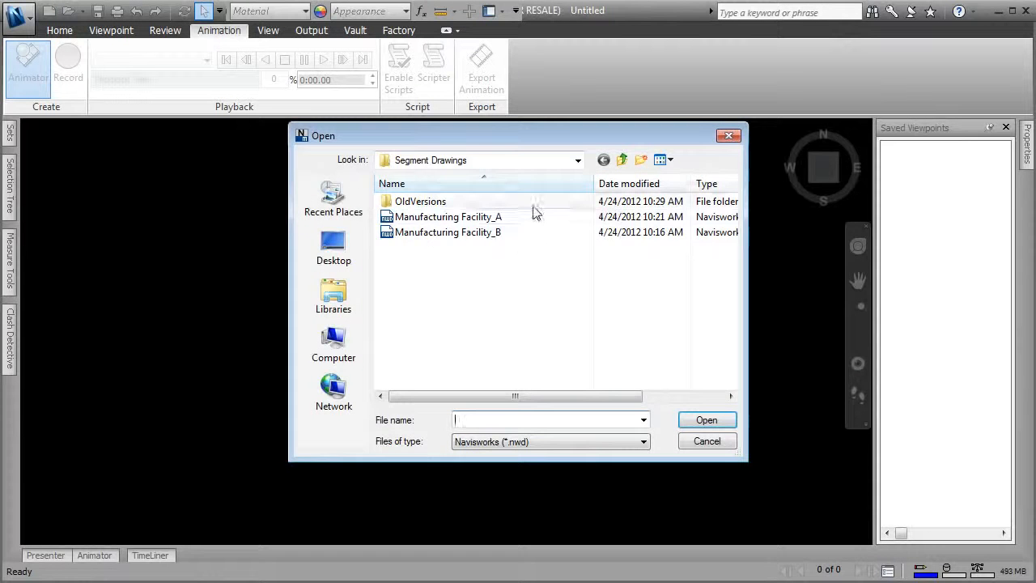
{"action": "double_click", "coordinate": [465, 217]}
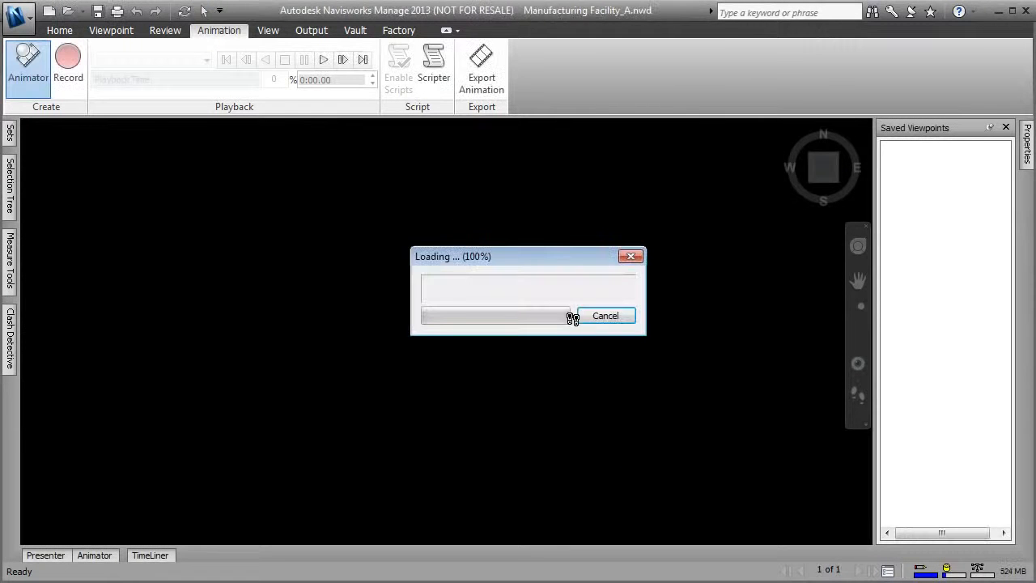
{"action": "key", "text": "ctrl+a"}
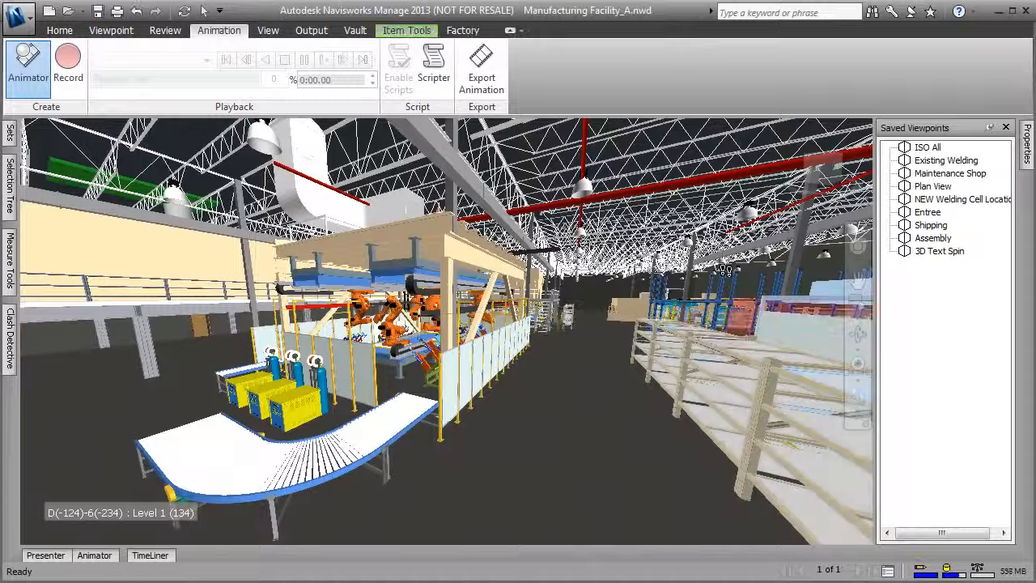
{"action": "key", "text": "Page_Down"}
{"action": "key", "text": "Escape"}
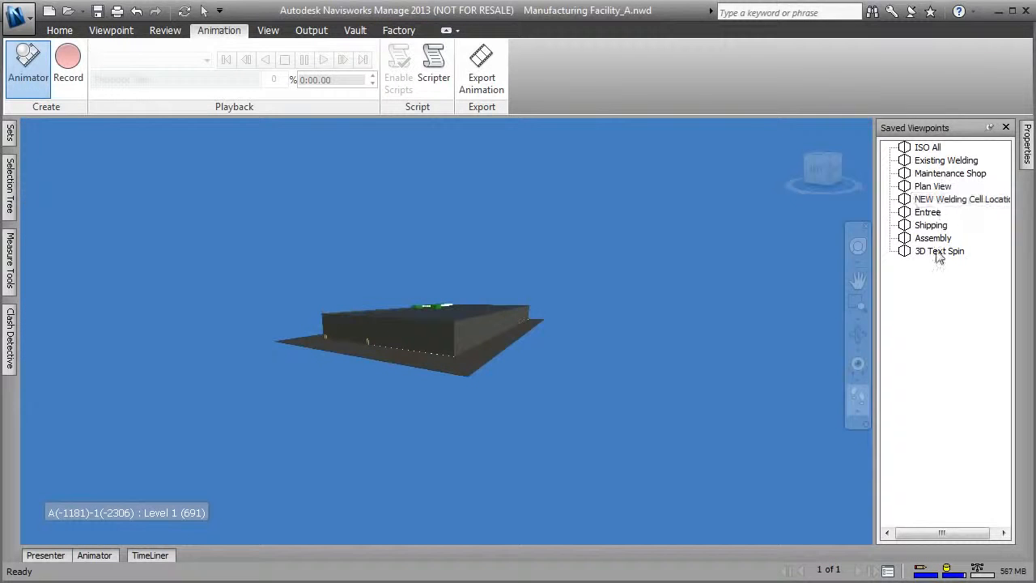
- View the facility from the NEW Welding Cell Location and Shipping saved viewpoints, and walk forward past the forklifts
{"action": "left_click", "coordinate": [951, 202]}
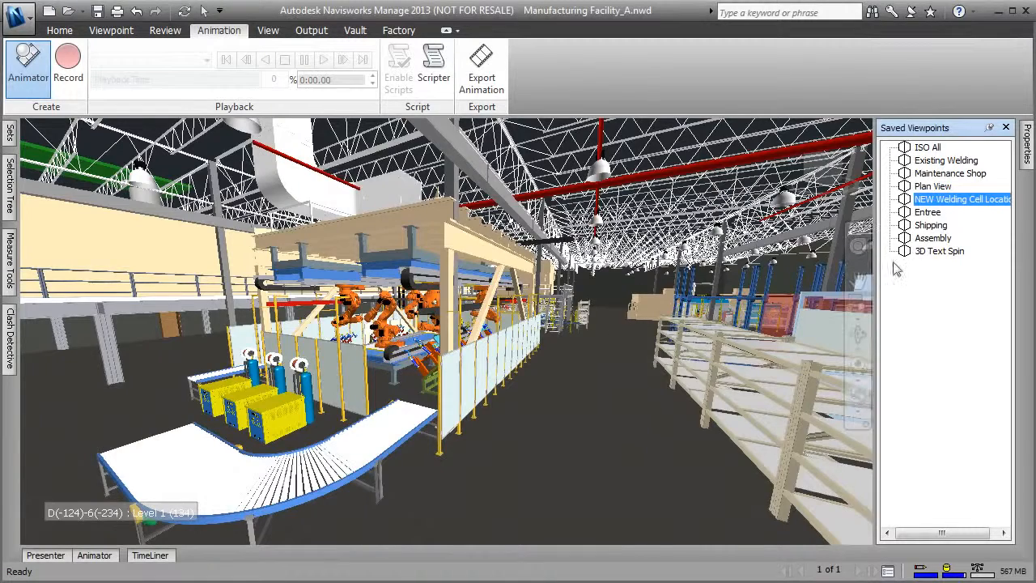
{"action": "left_click", "coordinate": [931, 225]}
{"action": "left_click_drag", "start_coordinate": [448, 458], "coordinate": [453, 381]}
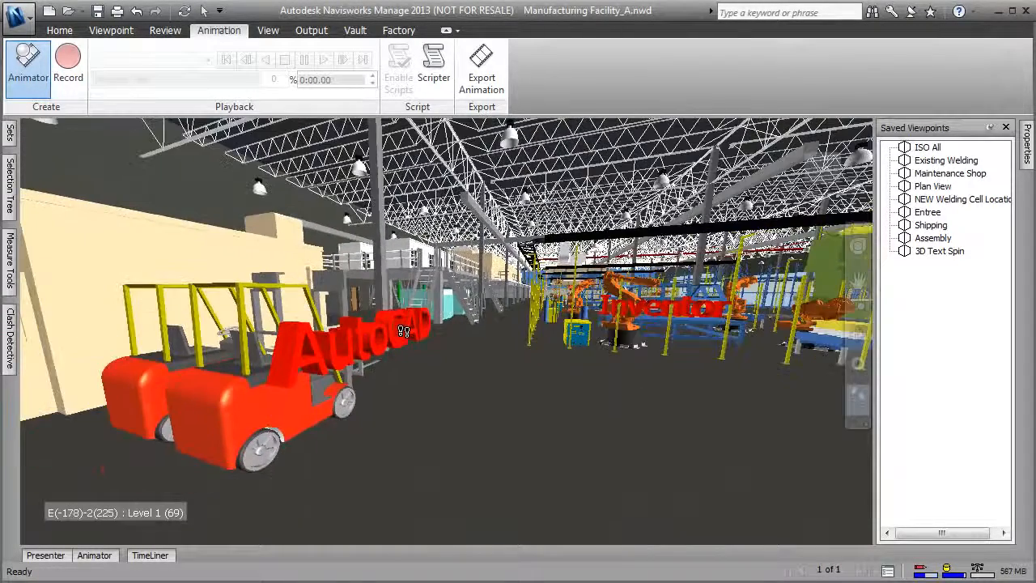
{"action": "left_click", "coordinate": [71, 33]}
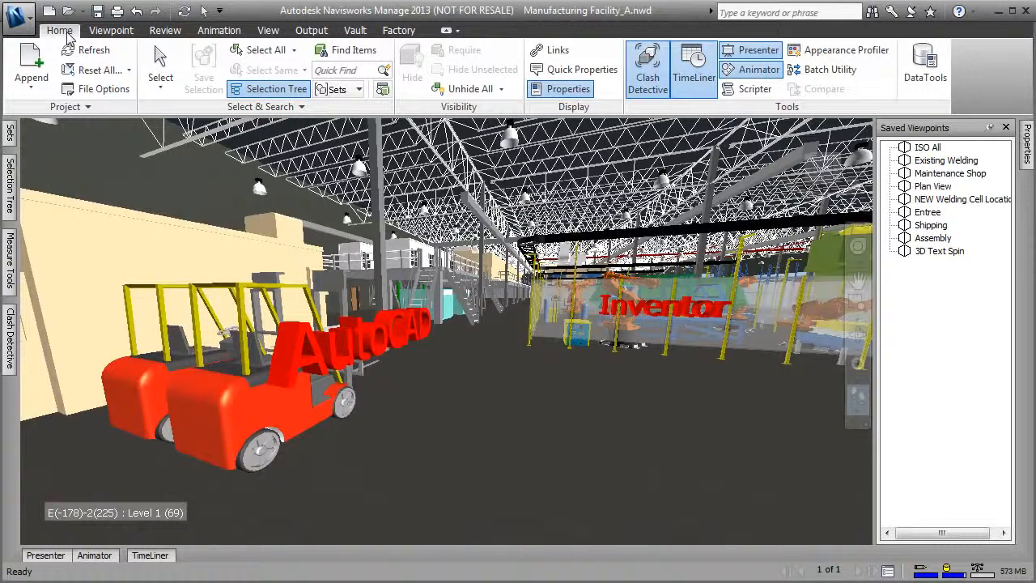
- Review the file formats that can be appended to the facility model, and close the Append dialog without adding a file
{"action": "left_click", "coordinate": [31, 66]}
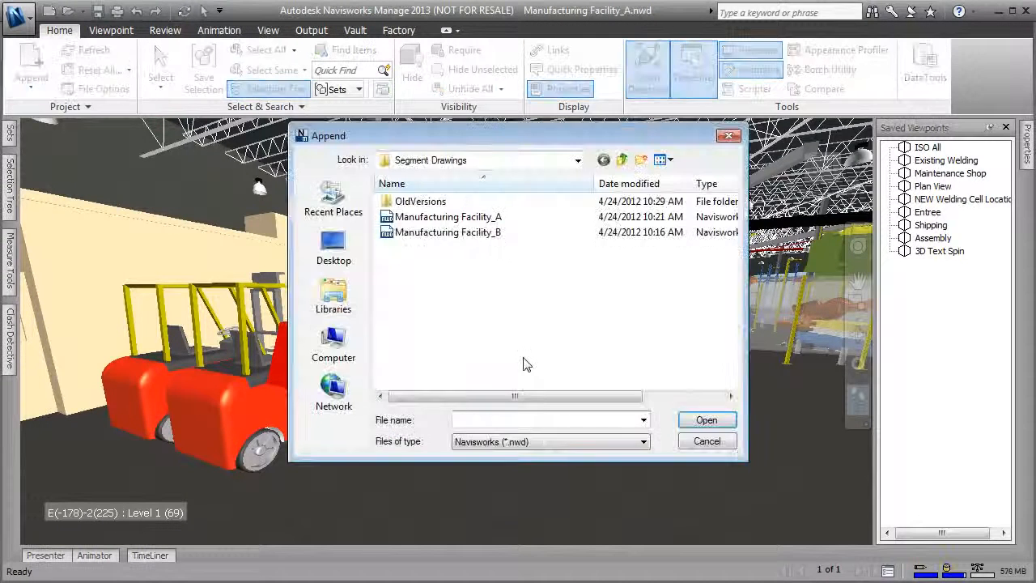
{"action": "left_click", "coordinate": [543, 442]}
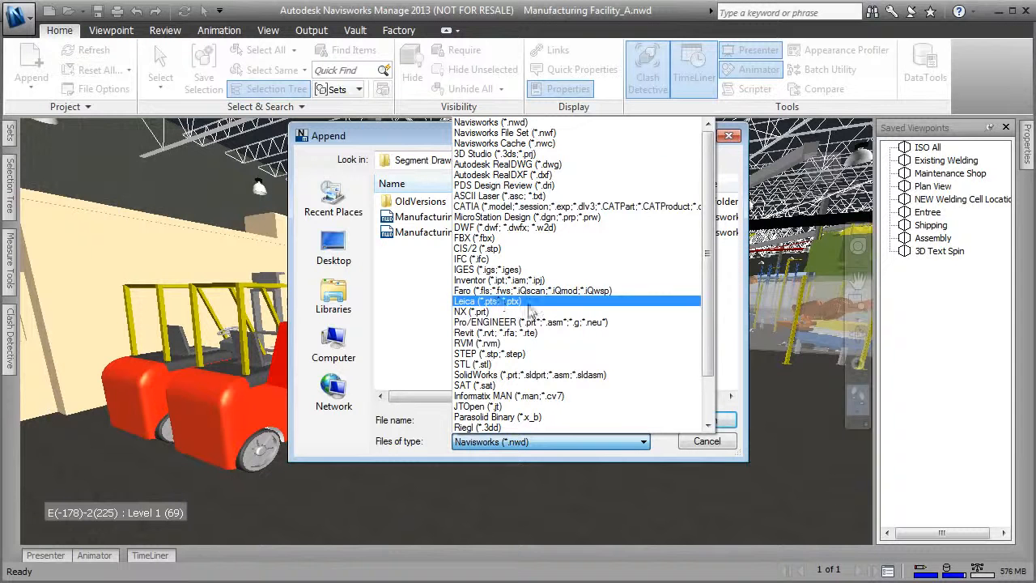
{"action": "left_click", "coordinate": [384, 135]}
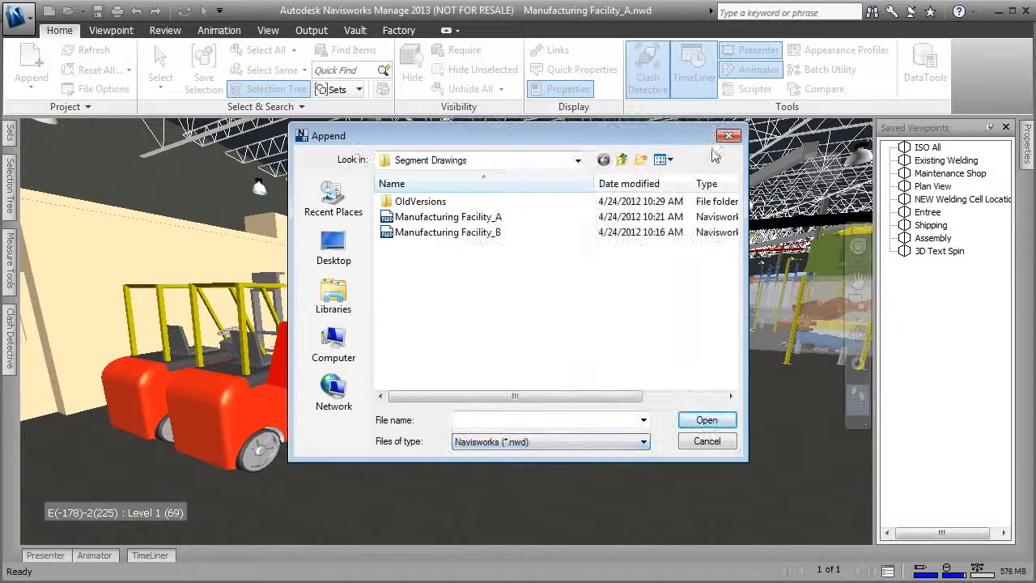
{"action": "left_click", "coordinate": [728, 136]}
- Walk through the facility past the red file-format labels and up to the ductwork and sprinkler pipe above the welding cell
{"action": "left_click_drag", "start_coordinate": [489, 407], "coordinate": [313, 330]}
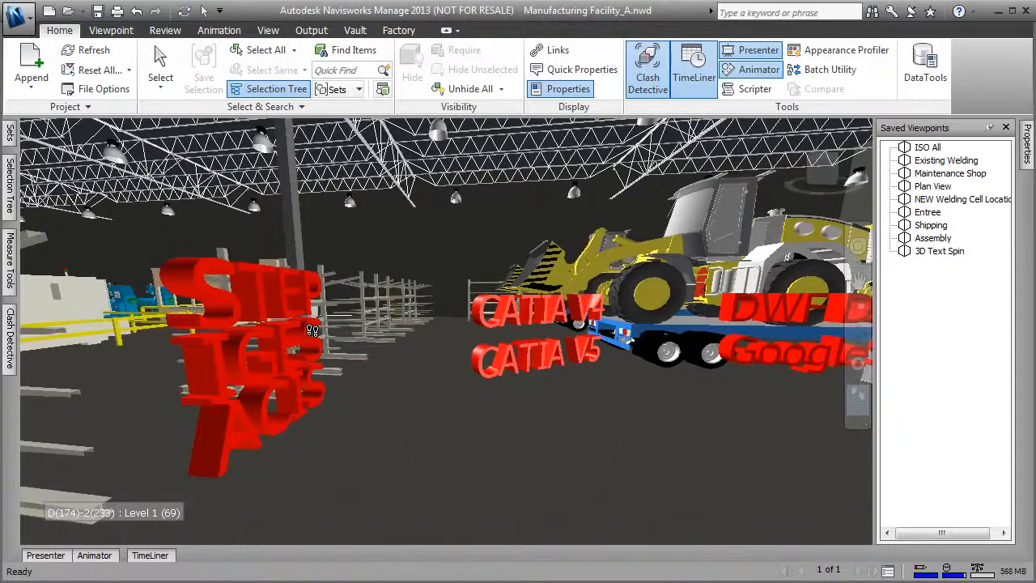
{"action": "middle_click_drag", "start_coordinate": [501, 371], "coordinate": [548, 363]}
{"action": "left_click_drag", "start_coordinate": [548, 362], "coordinate": [598, 370]}
{"action": "middle_click_drag", "start_coordinate": [598, 370], "coordinate": [747, 359]}
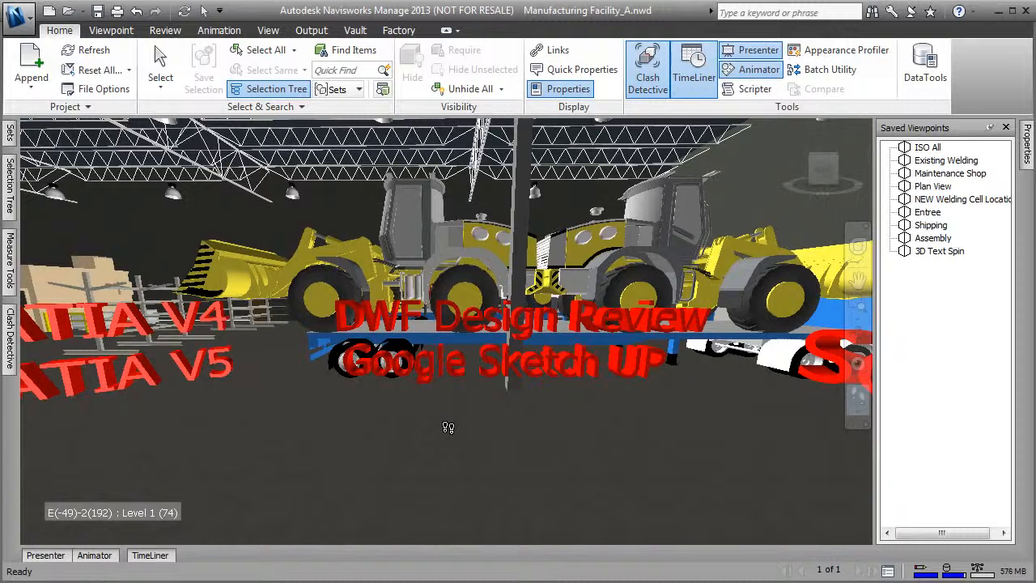
{"action": "left_click_drag", "start_coordinate": [472, 429], "coordinate": [182, 322]}
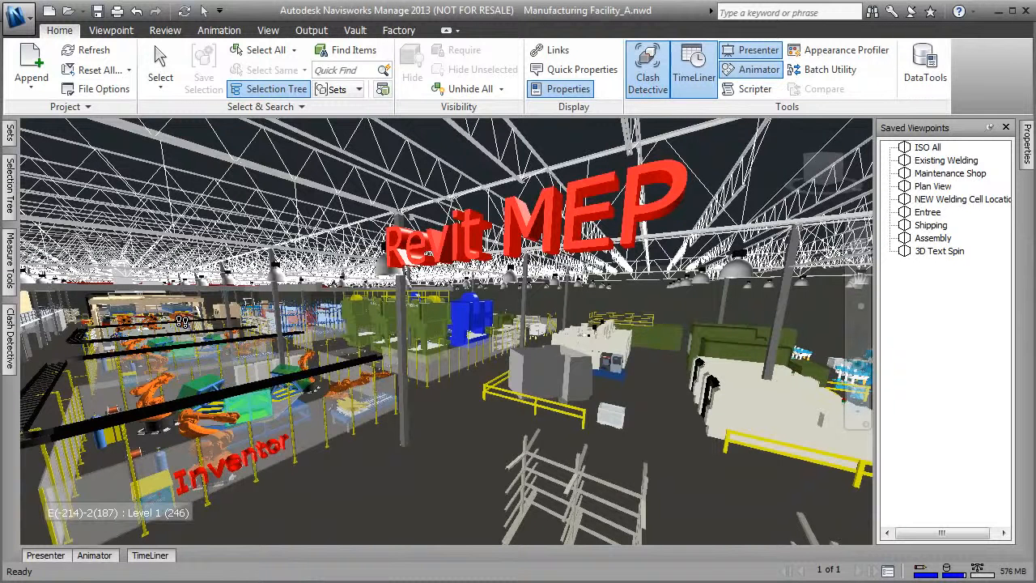
{"action": "left_click_drag", "start_coordinate": [182, 321], "coordinate": [448, 319]}
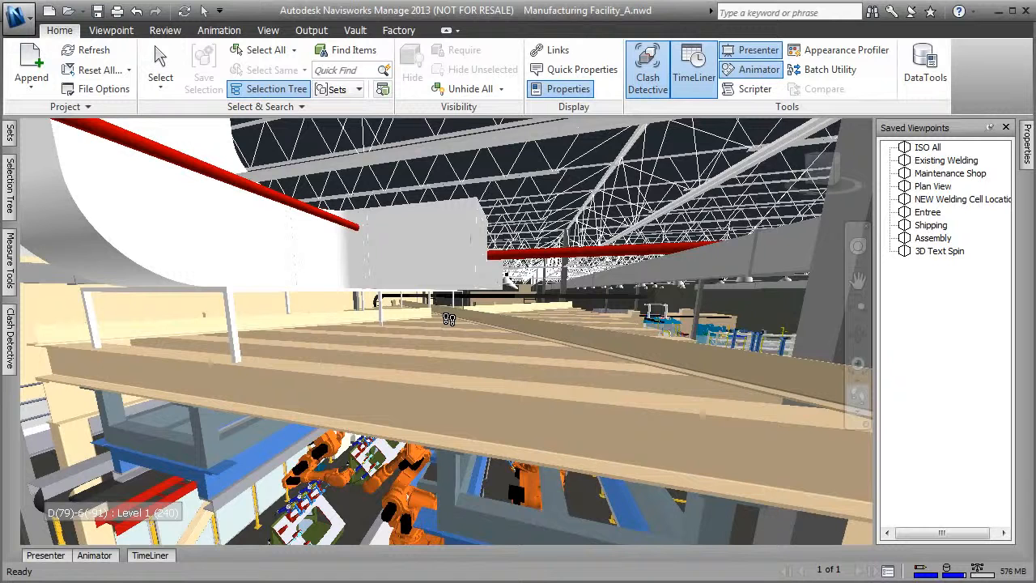
{"action": "left_click_drag", "start_coordinate": [522, 350], "coordinate": [371, 352]}
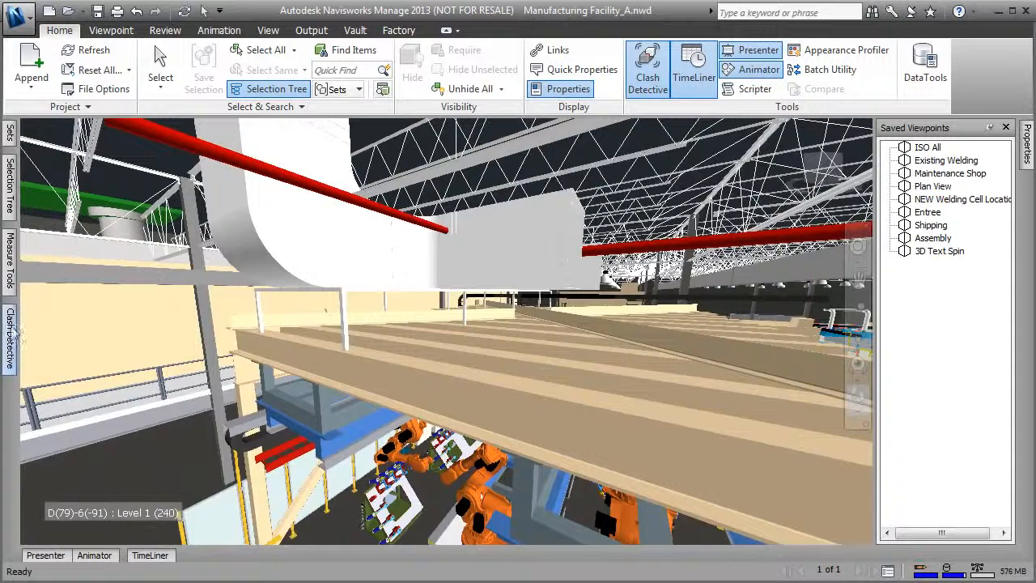
- Examine Clash1, Clash2 and Clash3 of Test 1 in Clash Detective, close the results and walk closer to the clashing duct
{"action": "mouse_move", "coordinate": [10, 339]}
{"action": "left_click", "coordinate": [430, 128]}
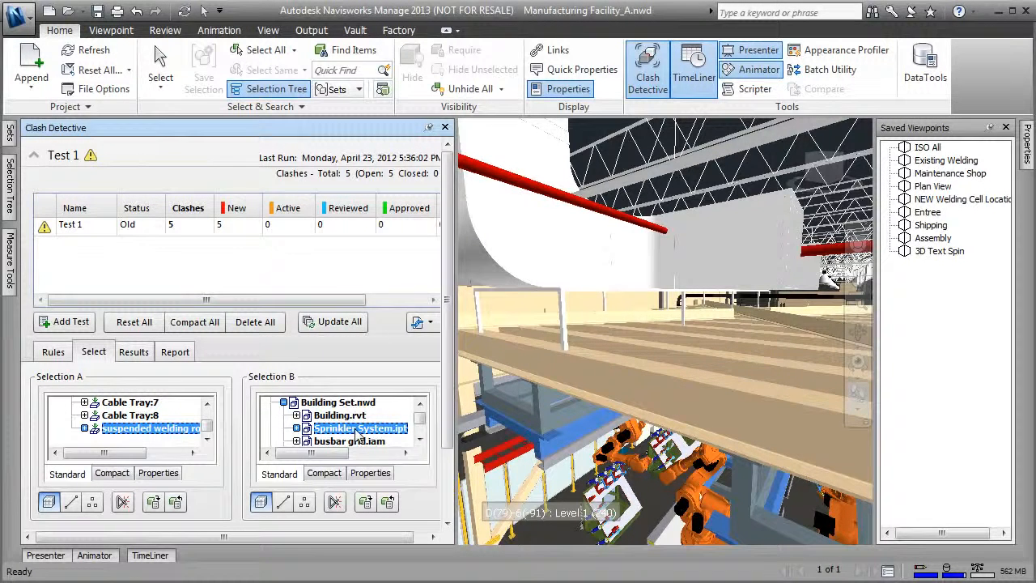
{"action": "left_click", "coordinate": [147, 365]}
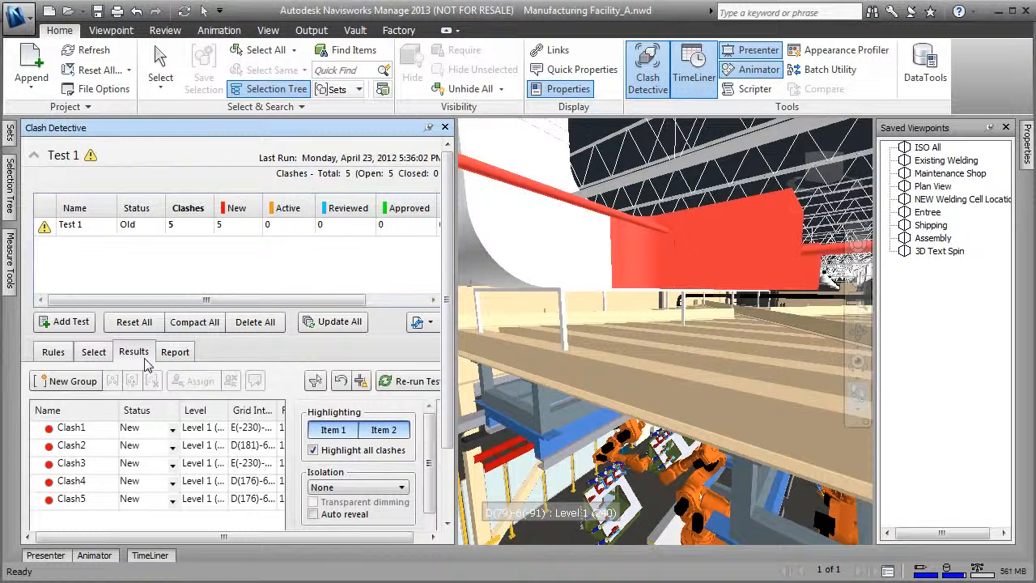
{"action": "left_click", "coordinate": [78, 429]}
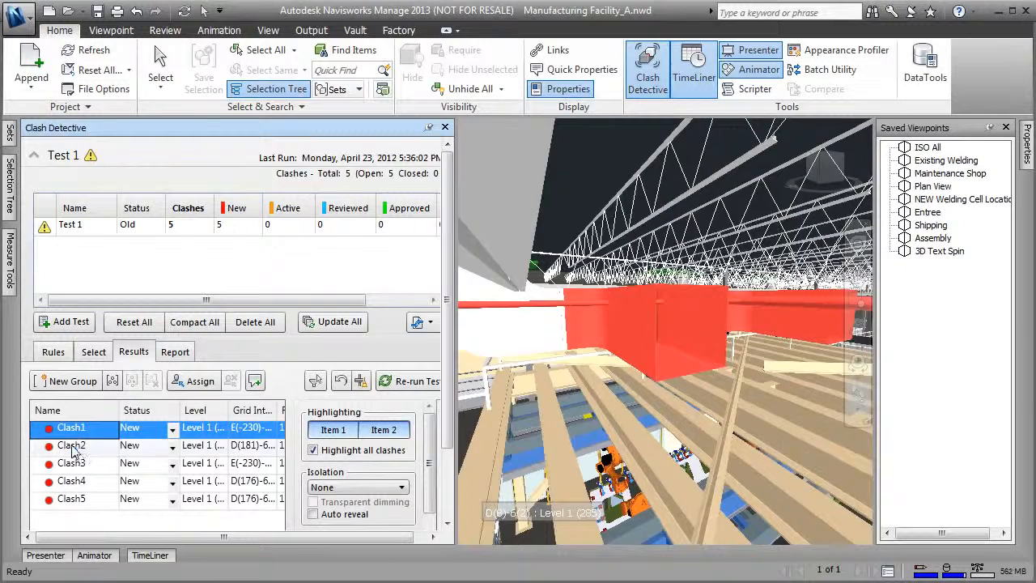
{"action": "left_click", "coordinate": [73, 447]}
{"action": "left_click", "coordinate": [73, 466]}
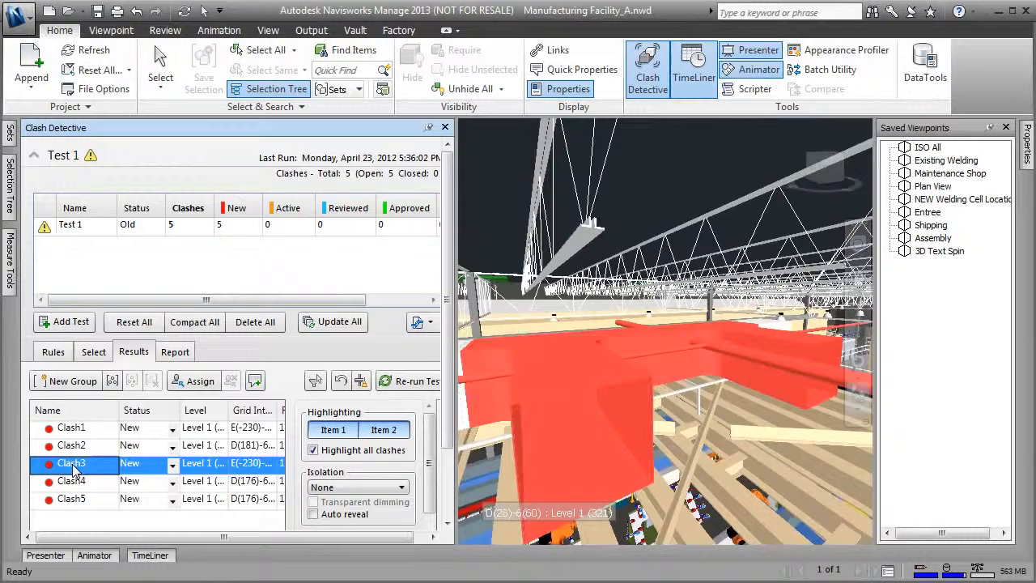
{"action": "left_click", "coordinate": [71, 429]}
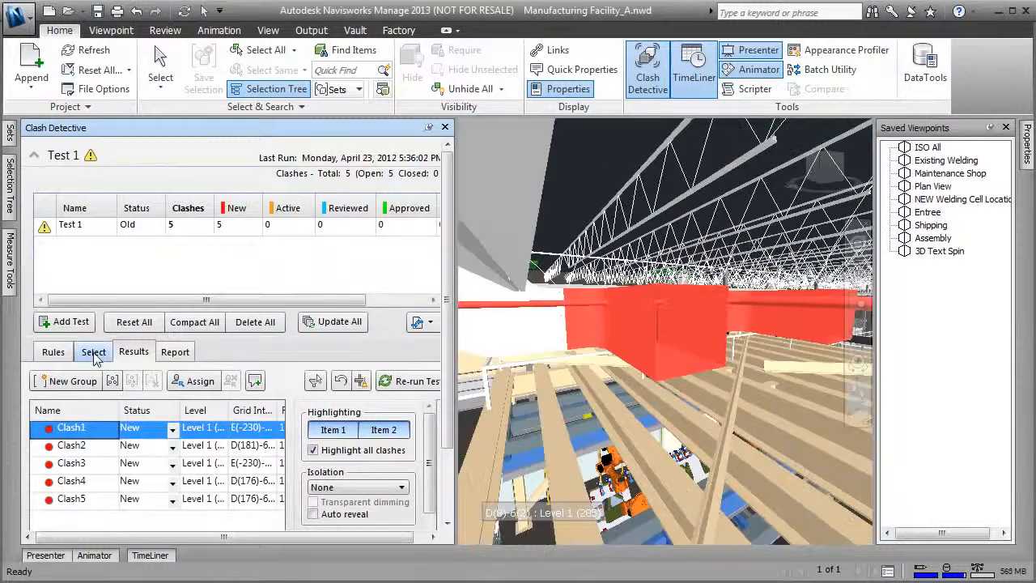
{"action": "left_click", "coordinate": [93, 352]}
{"action": "left_click", "coordinate": [444, 127]}
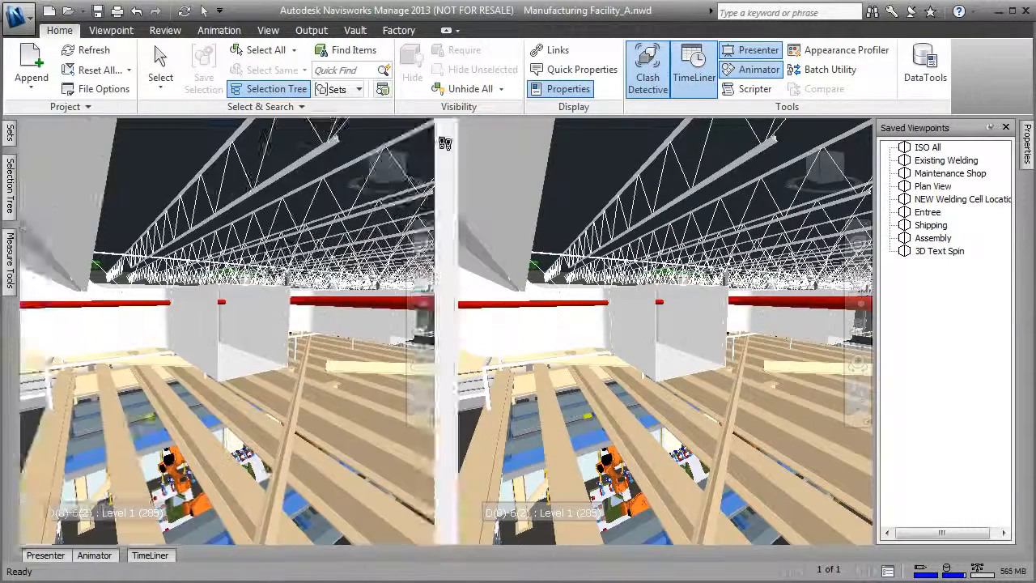
{"action": "left_click_drag", "start_coordinate": [234, 437], "coordinate": [390, 486]}
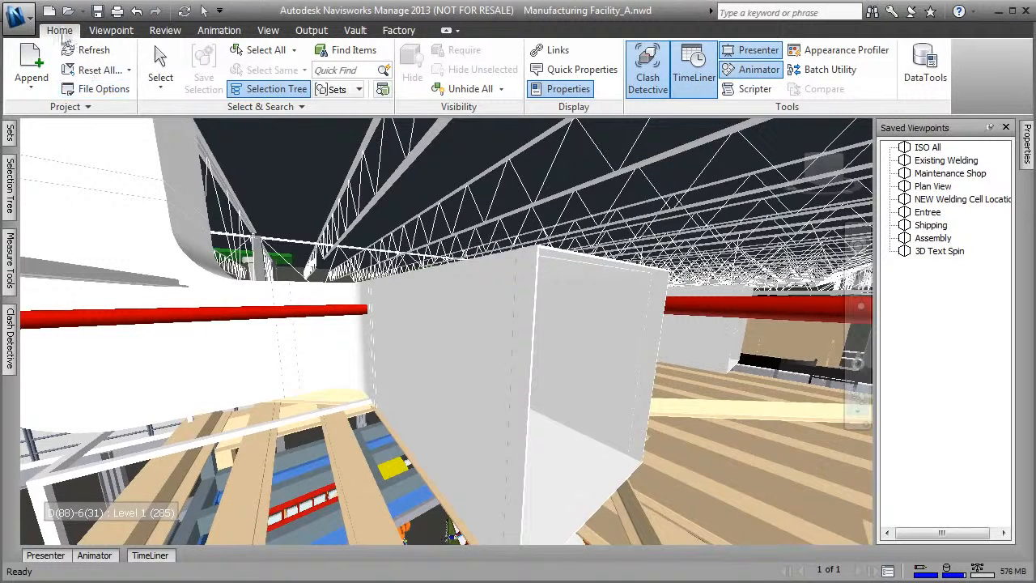
- Start a new empty Navisworks file, and switch to the New Cell assembly in Inventor with a close view of the ductwork
{"action": "left_click", "coordinate": [49, 10]}
{"action": "left_click", "coordinate": [553, 353]}
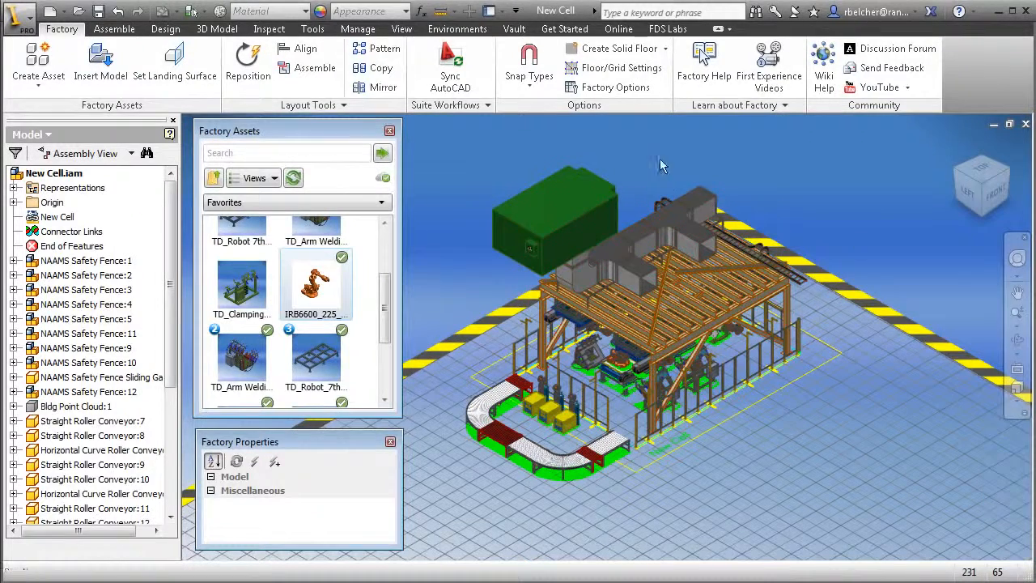
{"action": "middle_click_drag", "start_coordinate": [660, 161], "coordinate": [638, 156]}
{"action": "scroll", "coordinate": [638, 162], "scroll_direction": "up", "scroll_amount": 6}
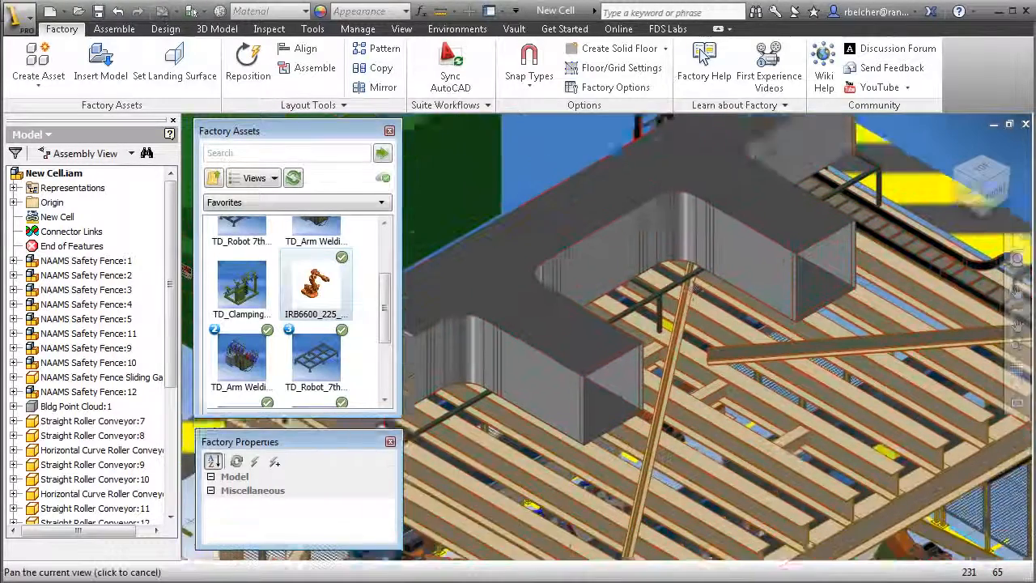
{"action": "middle_click_drag", "start_coordinate": [638, 162], "coordinate": [637, 126]}
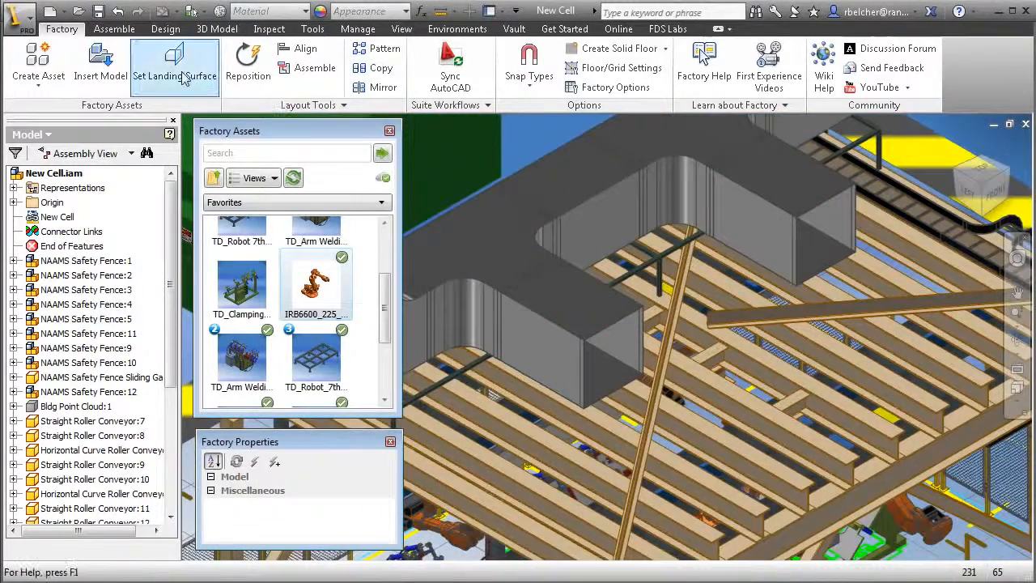
- Set the selection filter to part priority and select the straight duct section at the open end of the nearest branch
{"action": "left_click", "coordinate": [204, 14]}
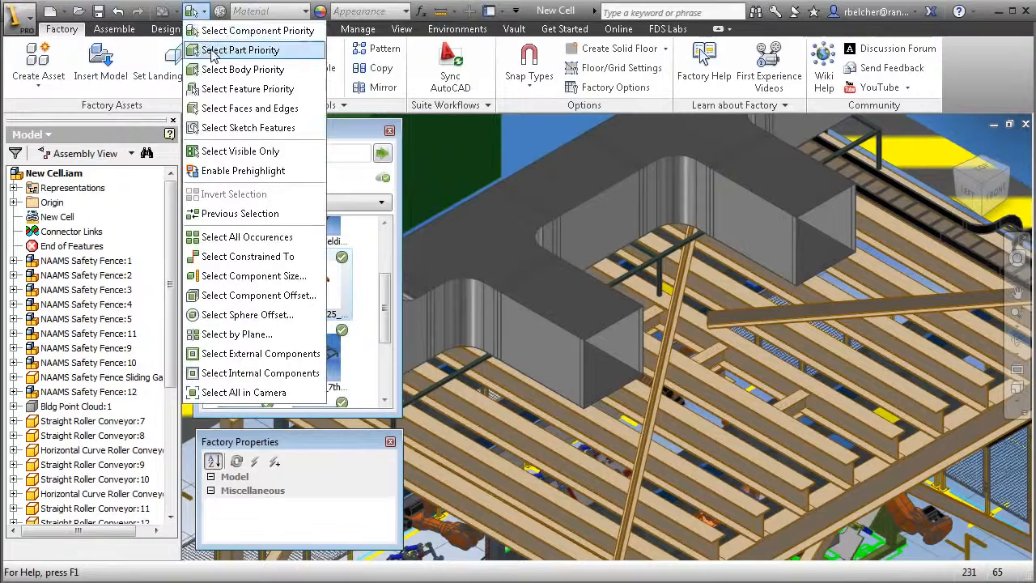
{"action": "left_click", "coordinate": [243, 46]}
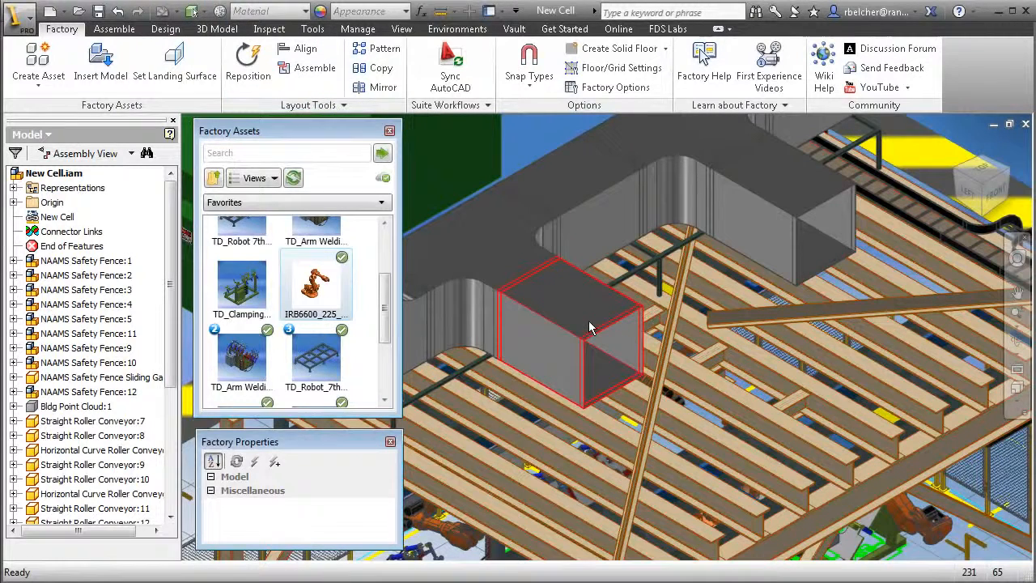
{"action": "mouse_move", "coordinate": [589, 327]}
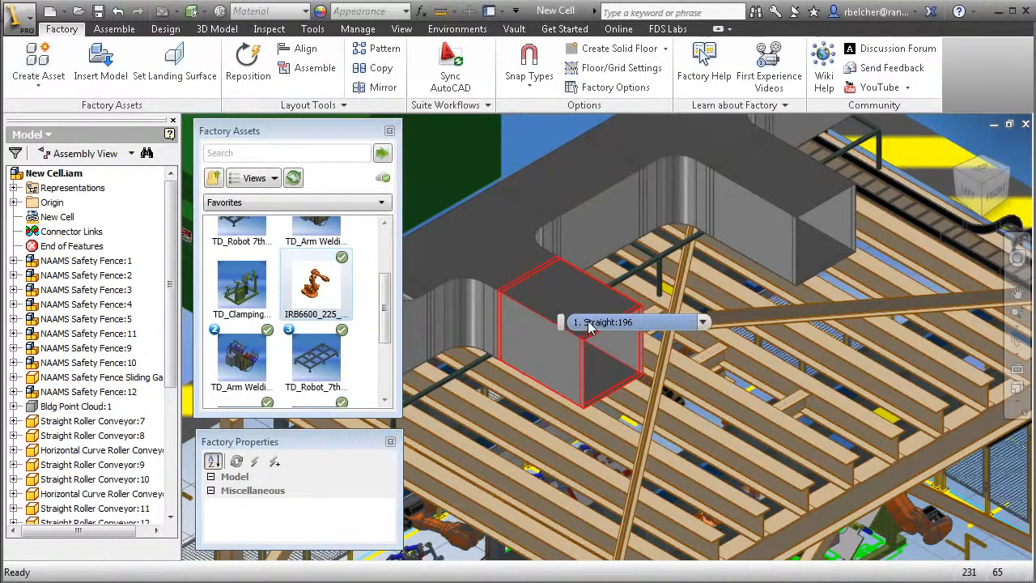
{"action": "left_click", "coordinate": [572, 301]}
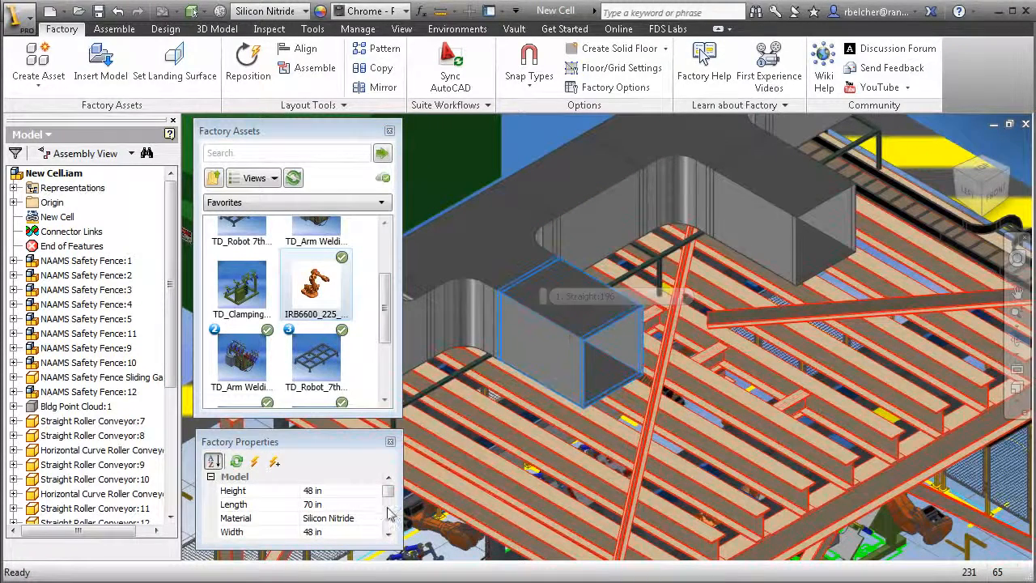
- Try to set the selected straight duct section's height to 30 in
{"action": "left_click_drag", "start_coordinate": [390, 493], "coordinate": [389, 493]}
{"action": "left_click", "coordinate": [332, 491]}
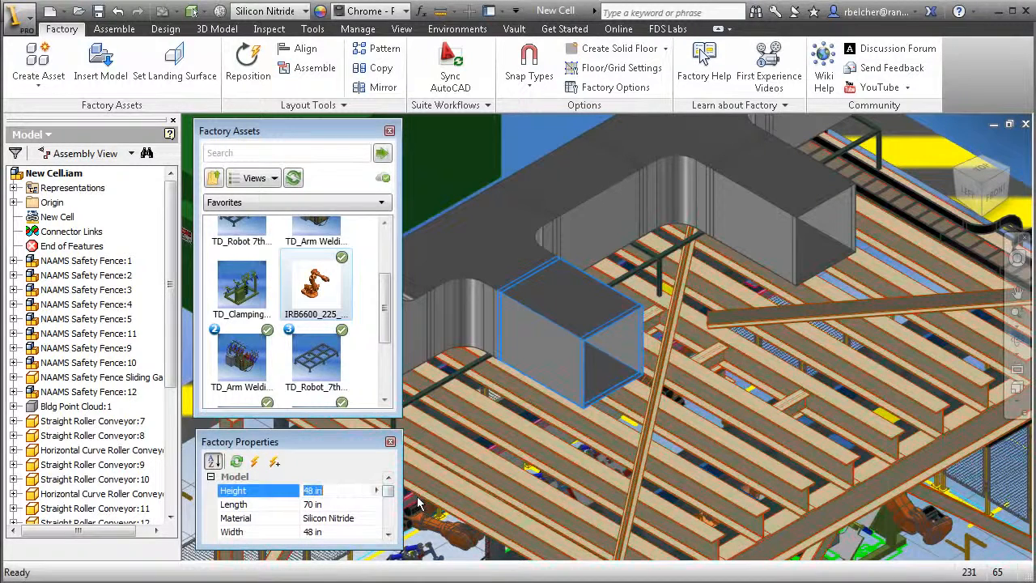
{"action": "type", "text": "30"}
{"action": "key", "text": "Return"}
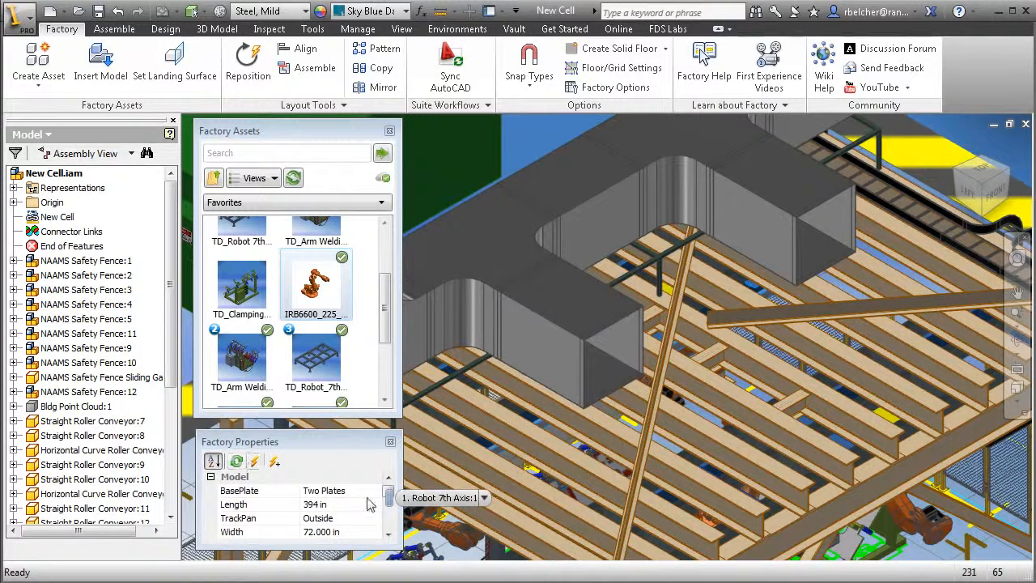
- Reselect the straight duct section at the end of the nearest branch and set its height to 30 in
{"action": "left_click", "coordinate": [547, 341]}
{"action": "left_click", "coordinate": [312, 491]}
{"action": "left_click", "coordinate": [315, 492]}
{"action": "type", "text": "3"}
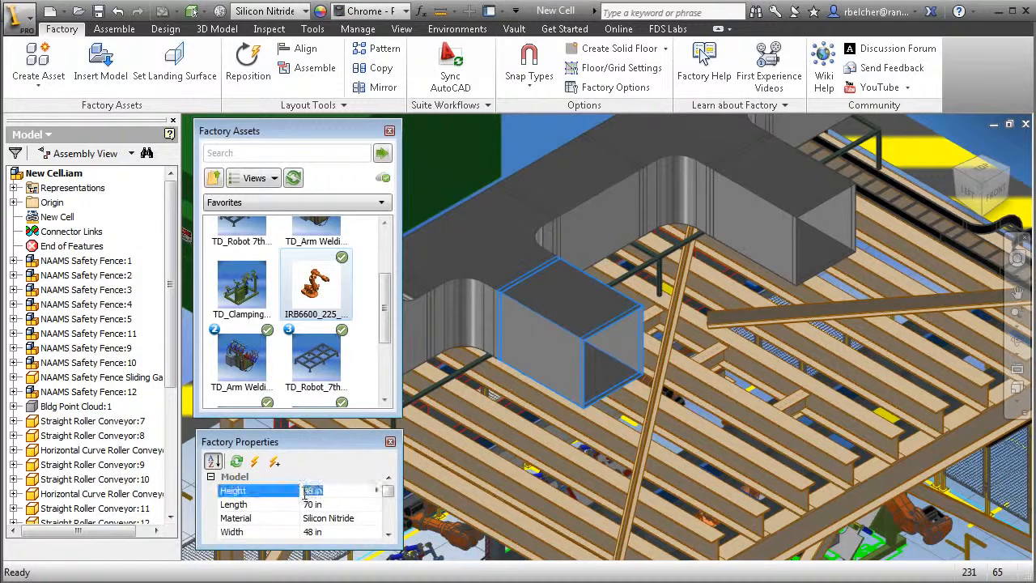
{"action": "type", "text": "0"}
{"action": "key", "text": "Return"}
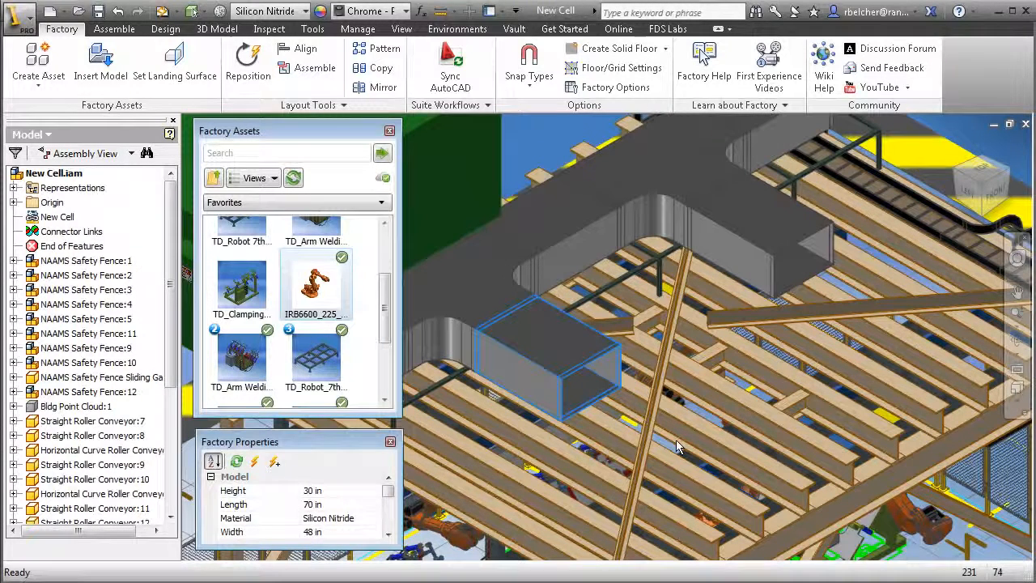
{"action": "left_click", "coordinate": [547, 136]}
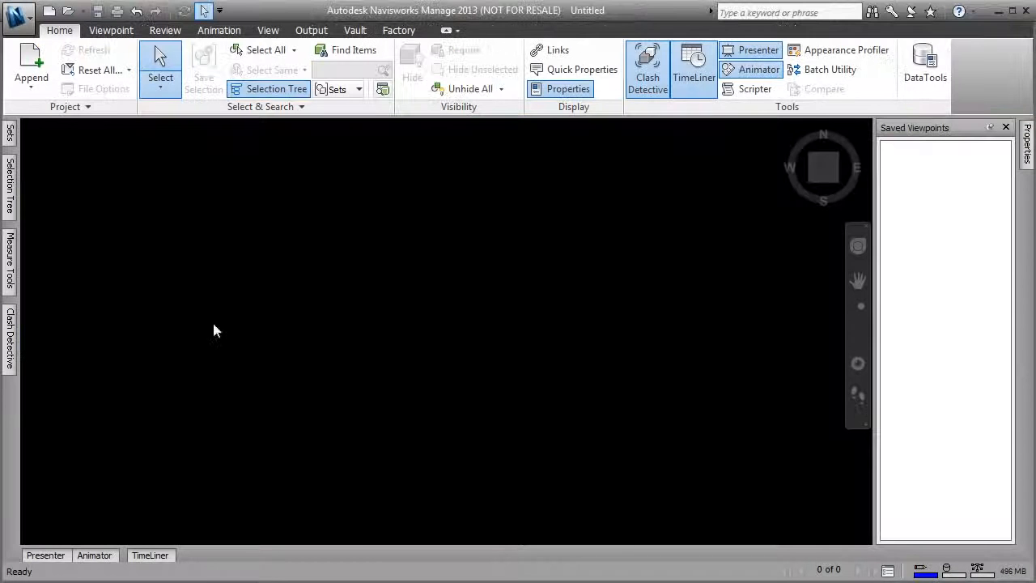
- In Navisworks, open New Cell - Timeline from the folder above Supporting Files and apply the NEW Welding Cell Location viewpoint
{"action": "left_click", "coordinate": [68, 10]}
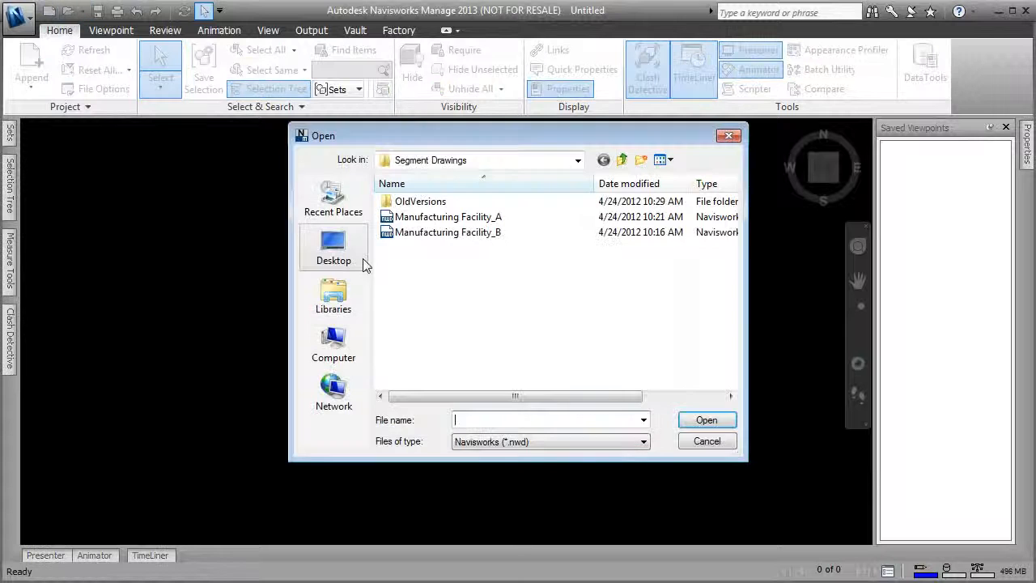
{"action": "left_click", "coordinate": [621, 159]}
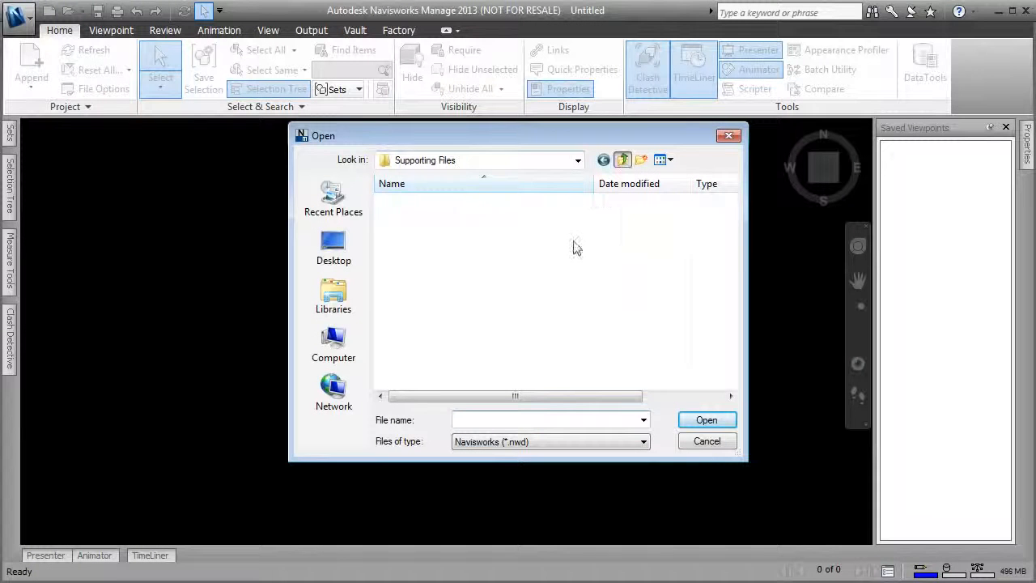
{"action": "left_click", "coordinate": [622, 160]}
{"action": "double_click", "coordinate": [435, 279]}
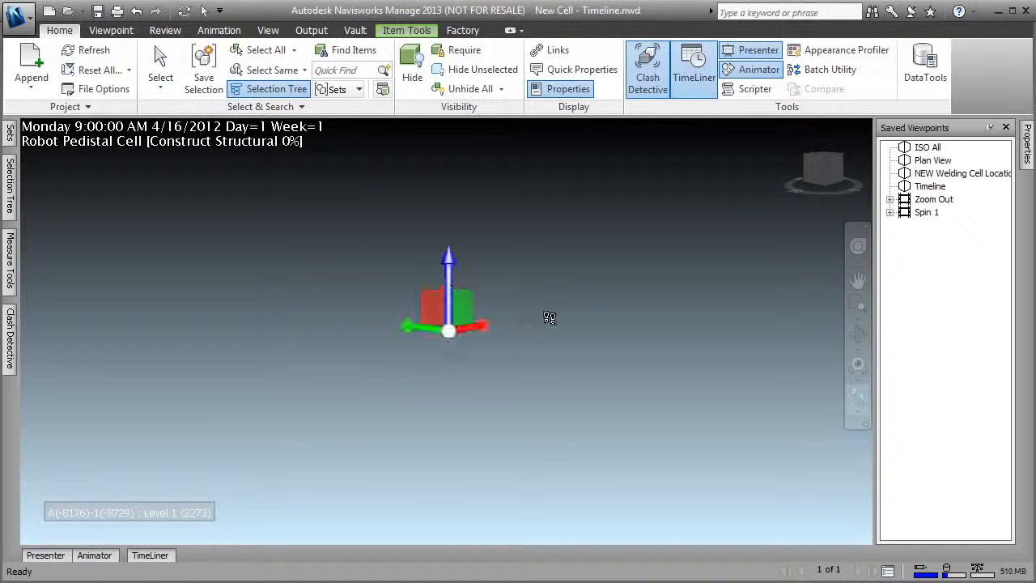
{"action": "left_click", "coordinate": [939, 174]}
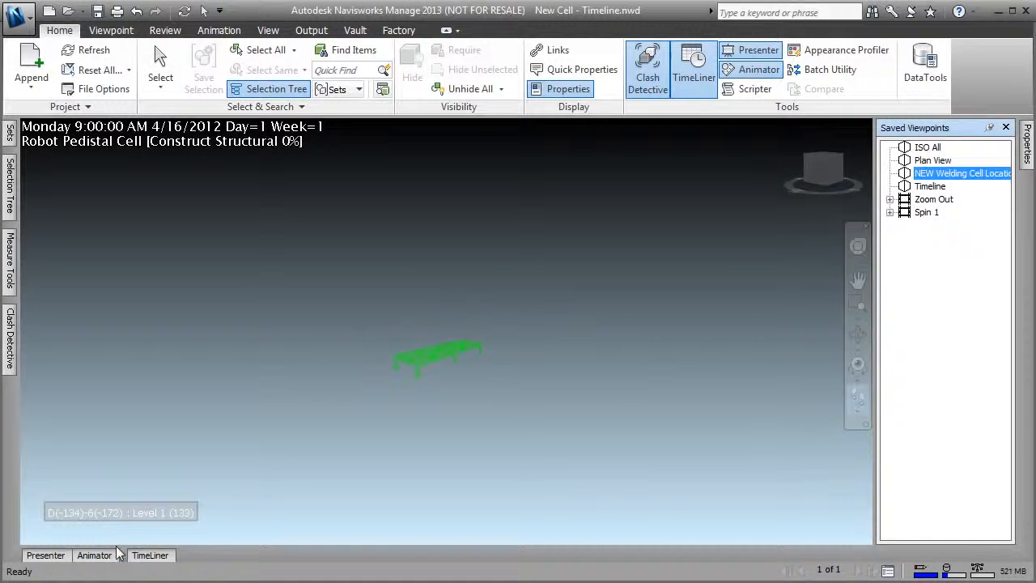
- Show the TimeLiner task list, keep it pinned open, and walk up to the ductwork and sprinkler pipes above the welding cell
{"action": "left_click", "coordinate": [150, 555]}
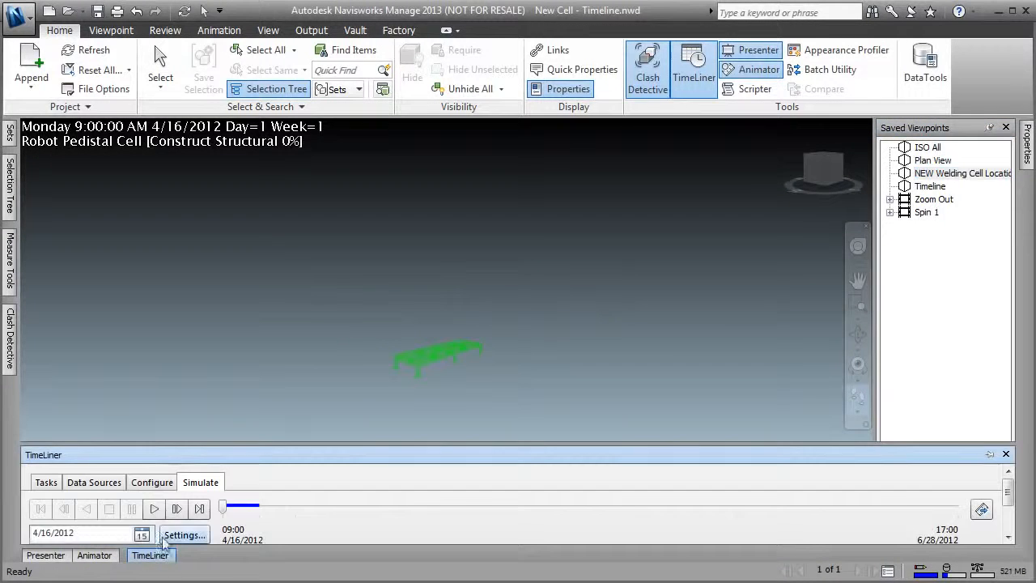
{"action": "left_click", "coordinate": [46, 483]}
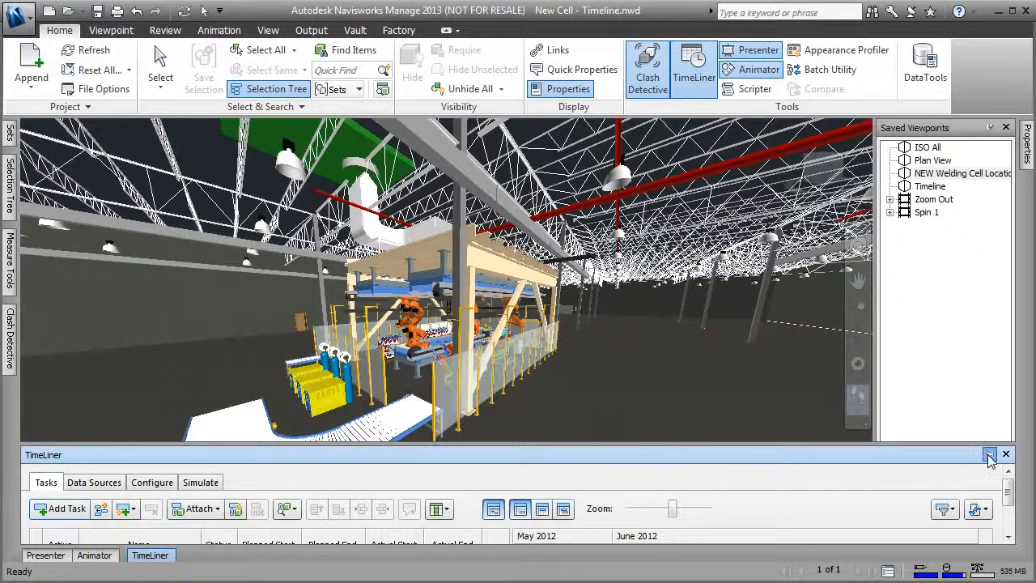
{"action": "left_click", "coordinate": [989, 456]}
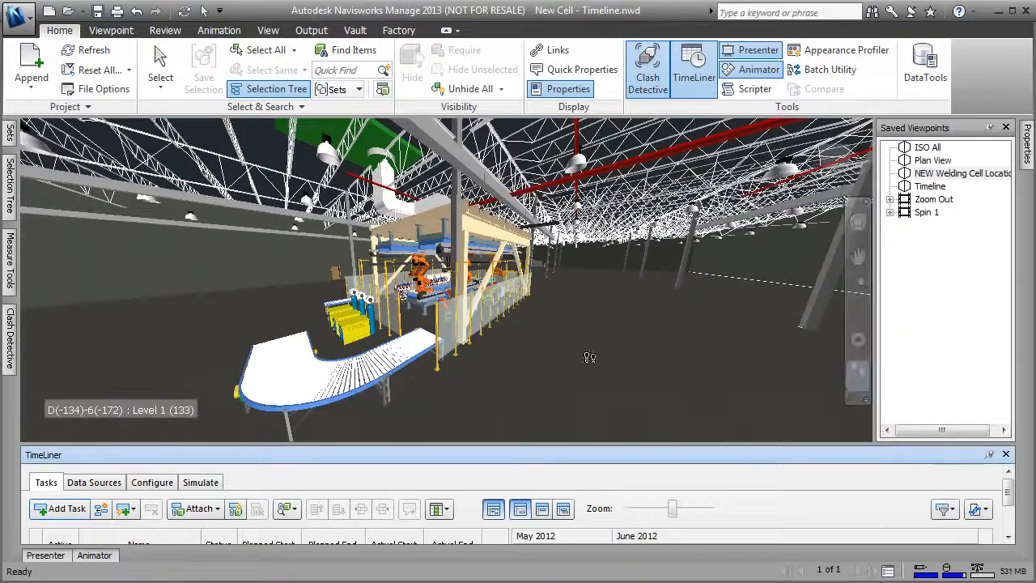
{"action": "left_click_drag", "start_coordinate": [532, 370], "coordinate": [590, 316]}
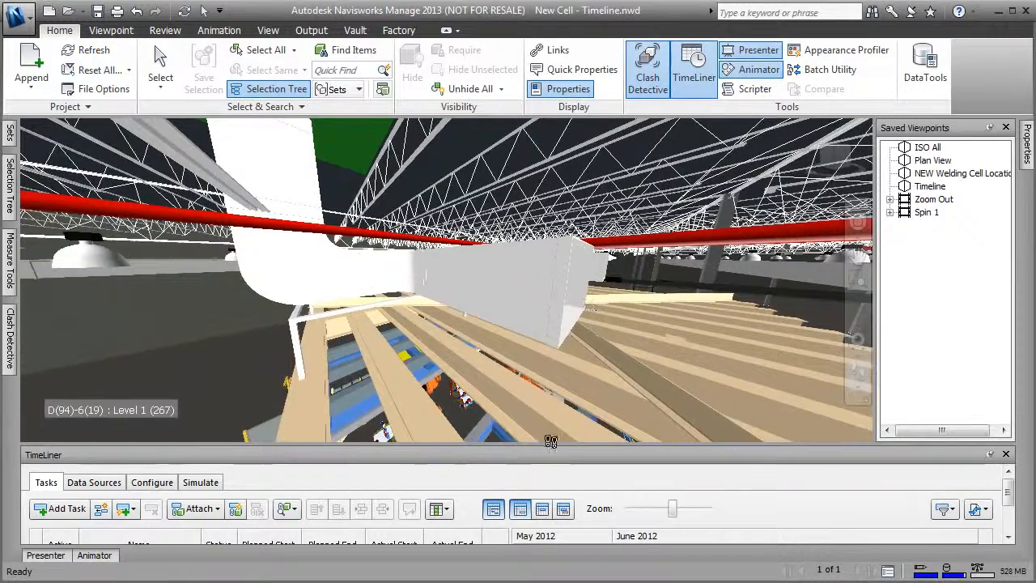
- Enlarge the TimeLiner task list and review the tasks' planned start and end dates and their Gantt bars
{"action": "left_click_drag", "start_coordinate": [710, 348], "coordinate": [441, 335]}
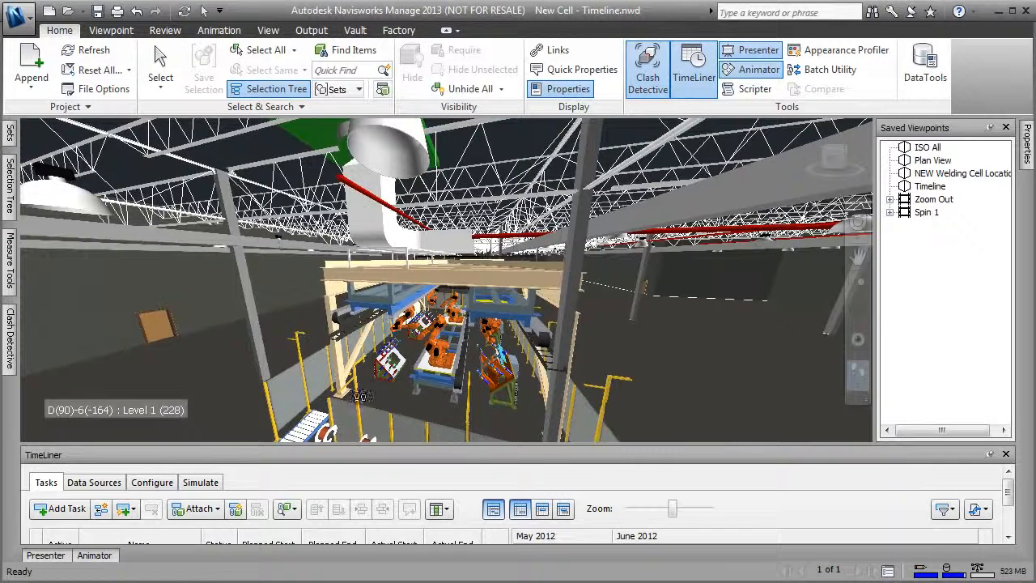
{"action": "left_click_drag", "start_coordinate": [367, 443], "coordinate": [367, 322]}
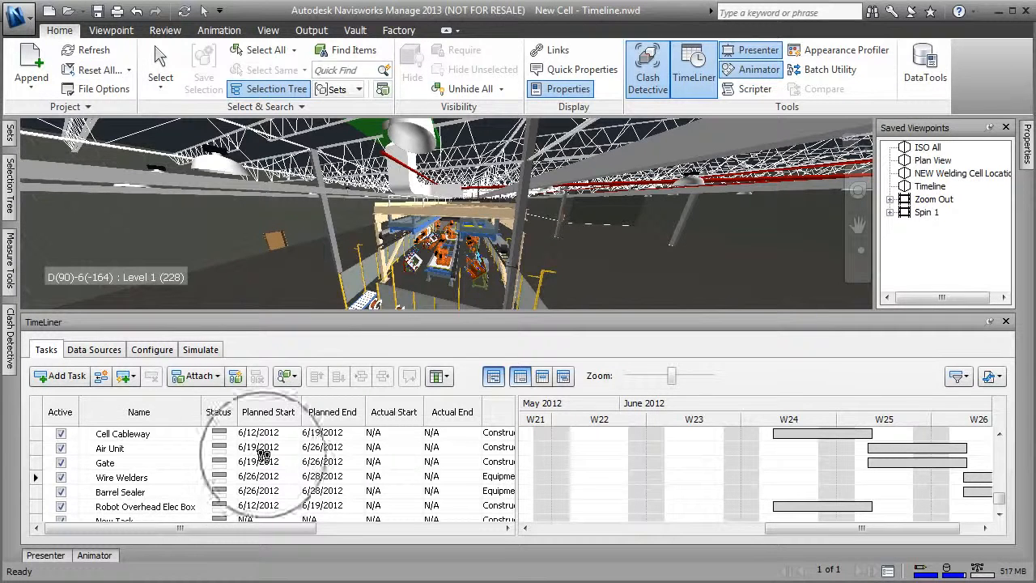
{"action": "left_click_drag", "start_coordinate": [1000, 499], "coordinate": [1000, 450]}
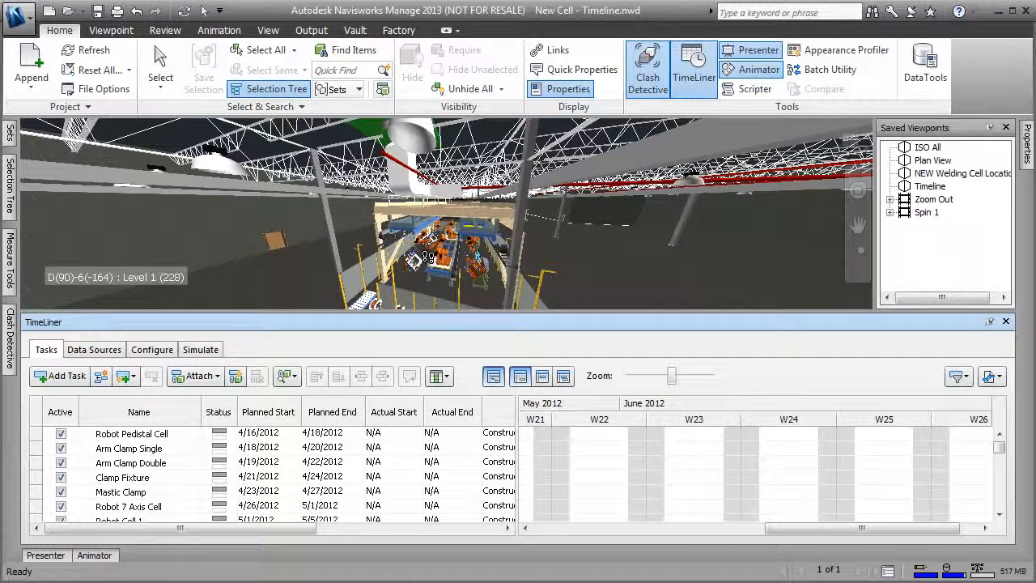
{"action": "left_click_drag", "start_coordinate": [1000, 448], "coordinate": [1002, 470]}
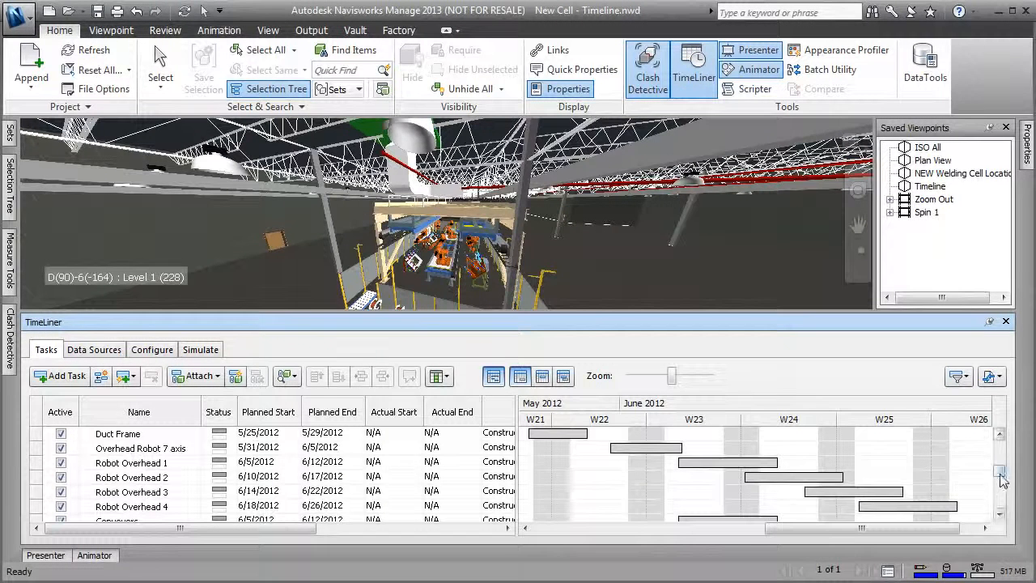
{"action": "left_click_drag", "start_coordinate": [1003, 479], "coordinate": [1003, 500]}
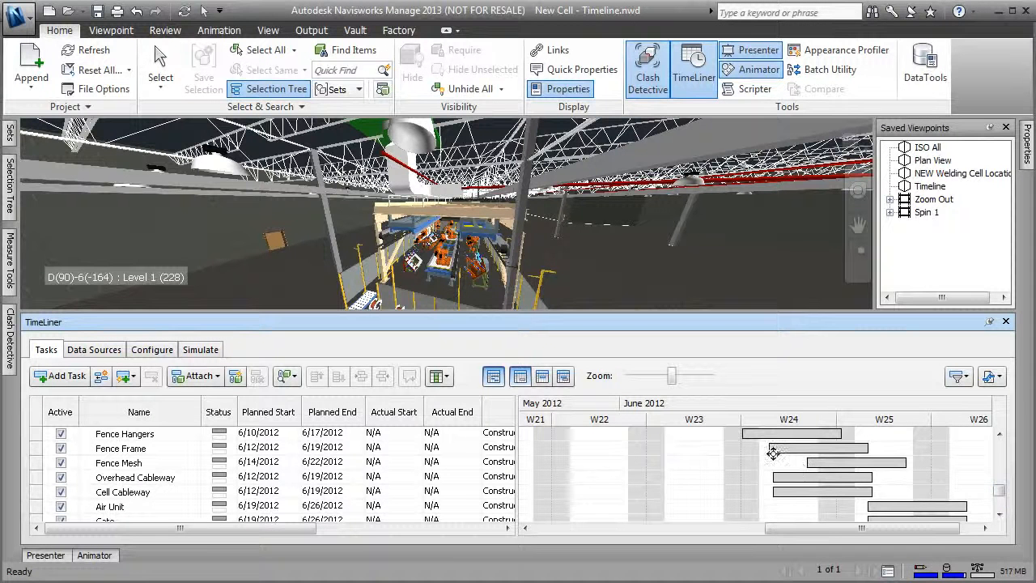
- Shrink the TimeLiner area, play the construction simulation, pause it at 6/11/2012, and walk up to the duct above the cell
{"action": "left_click_drag", "start_coordinate": [528, 310], "coordinate": [526, 450]}
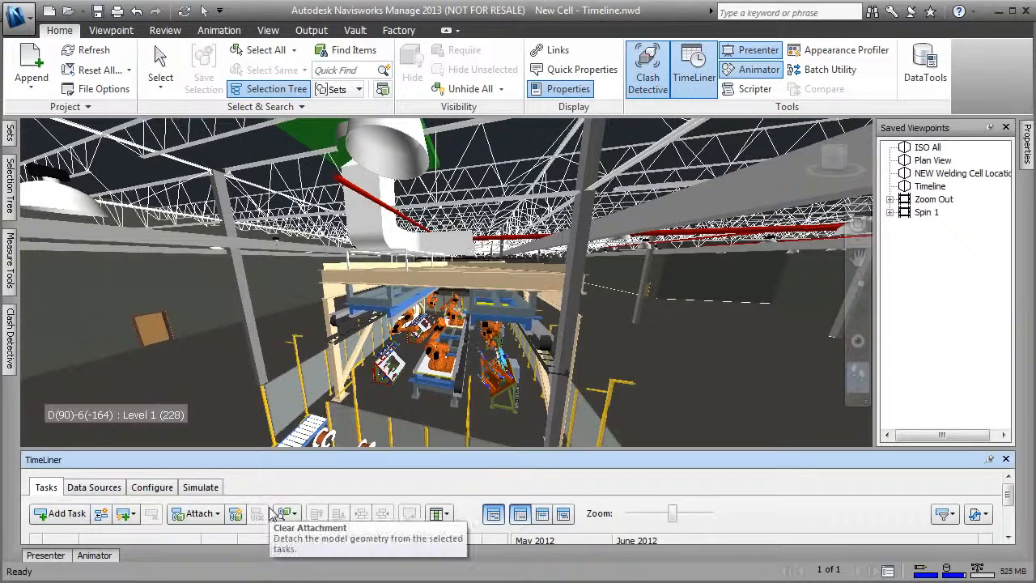
{"action": "left_click", "coordinate": [200, 488]}
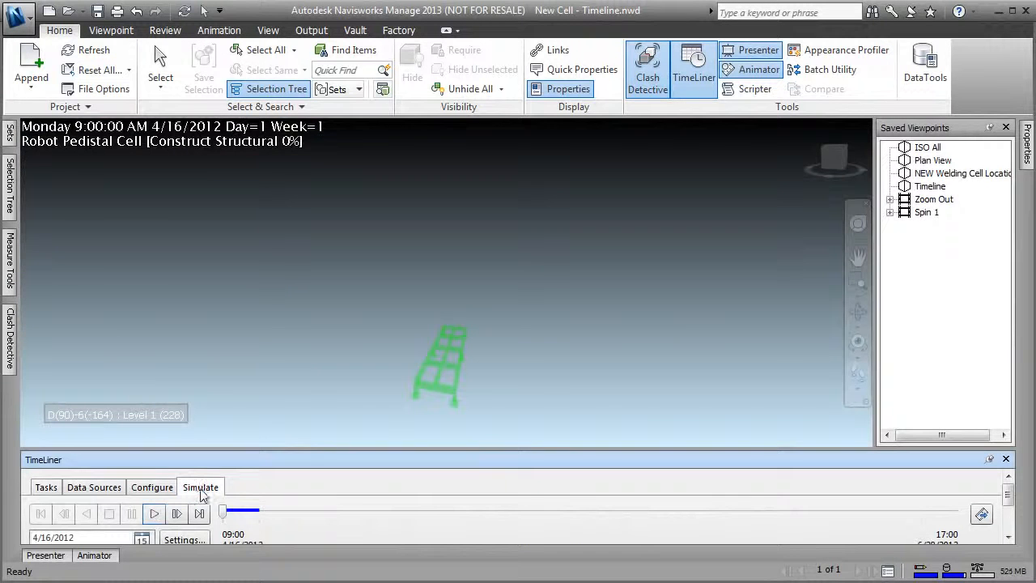
{"action": "left_click", "coordinate": [154, 515]}
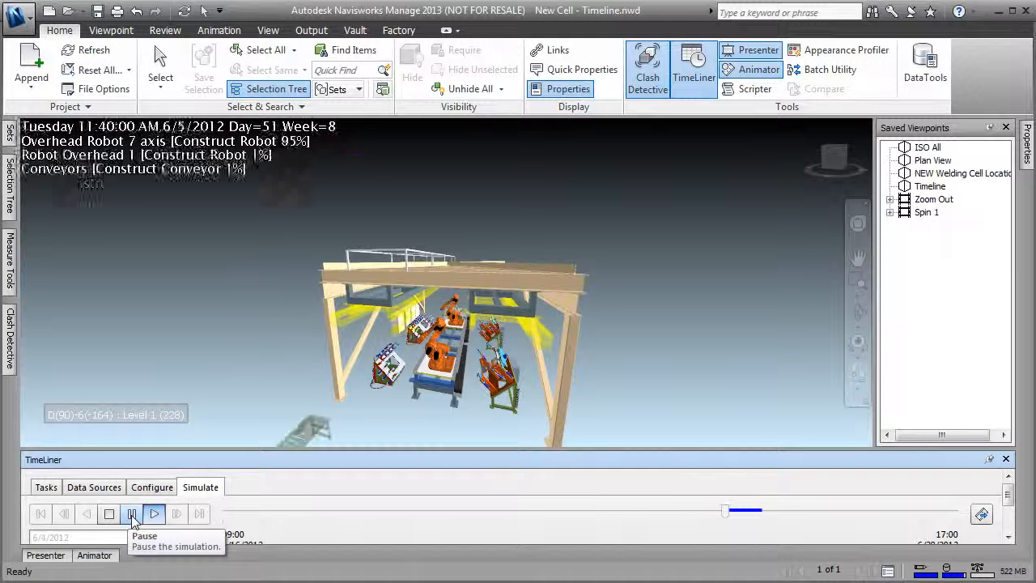
{"action": "left_click", "coordinate": [132, 514]}
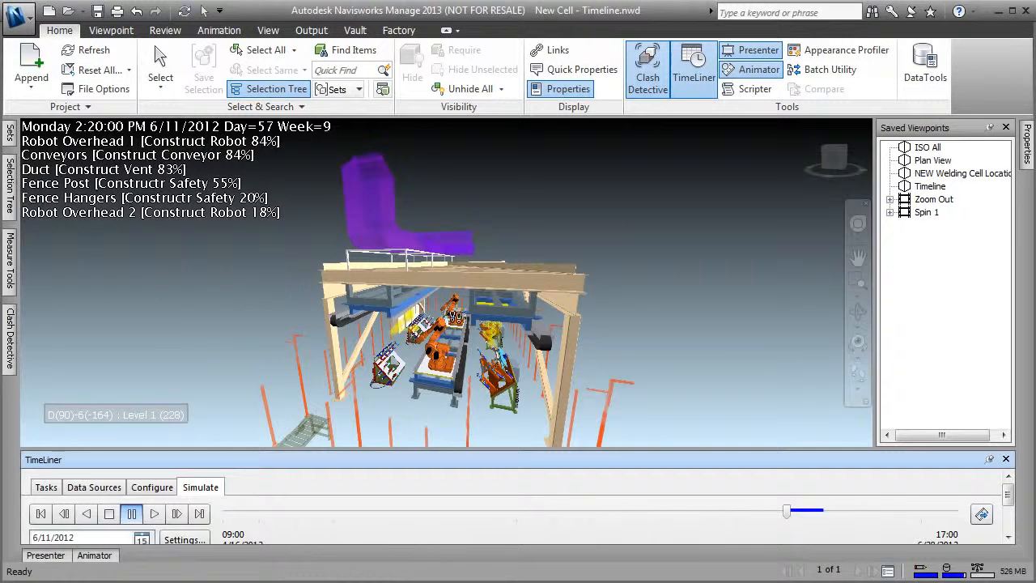
{"action": "left_click_drag", "start_coordinate": [445, 347], "coordinate": [466, 299]}
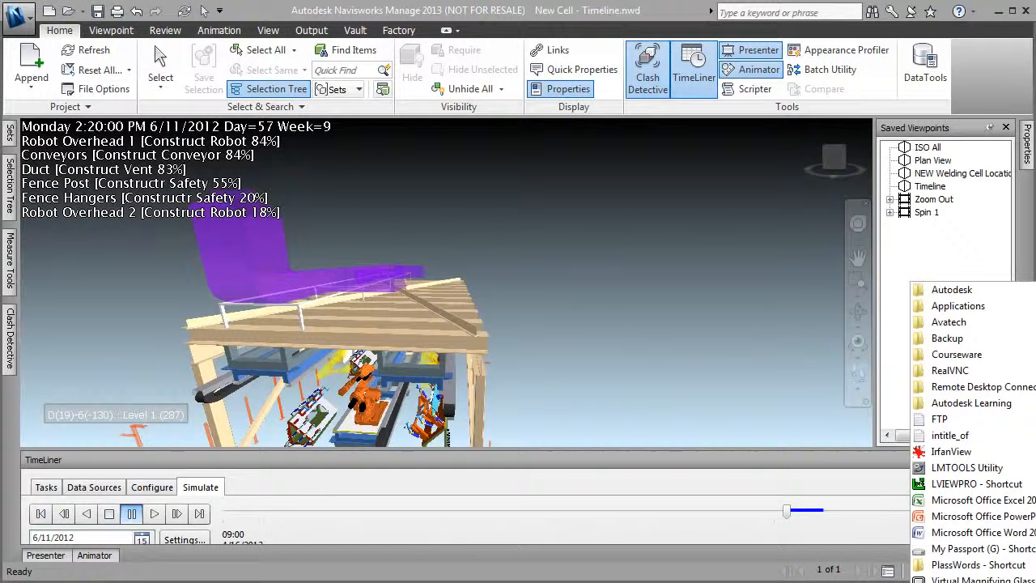
- Play the New Welding Cell Timeline video from the desktop shortcuts and close the player
{"action": "mouse_move", "coordinate": [971, 582]}
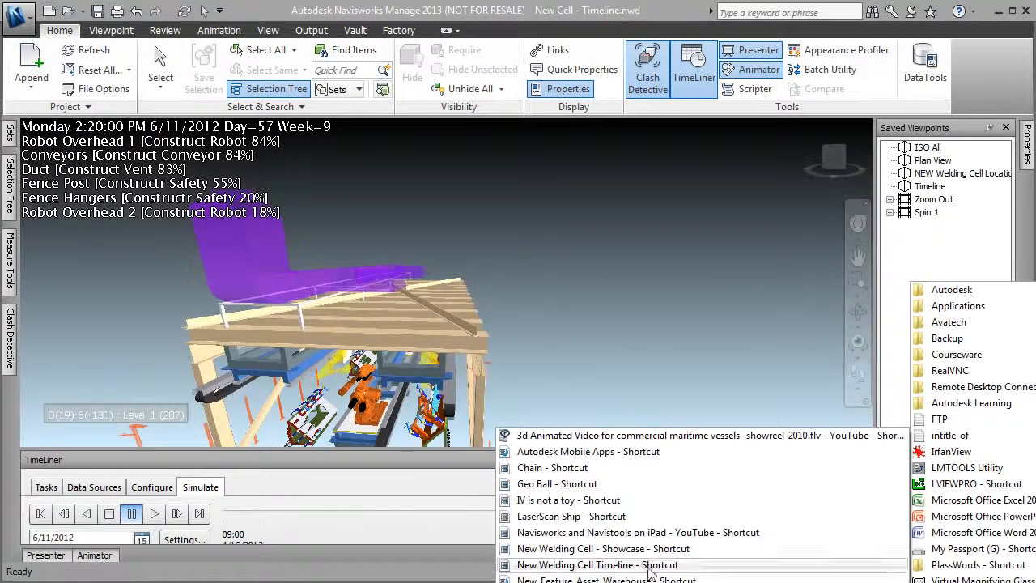
{"action": "left_click", "coordinate": [649, 566]}
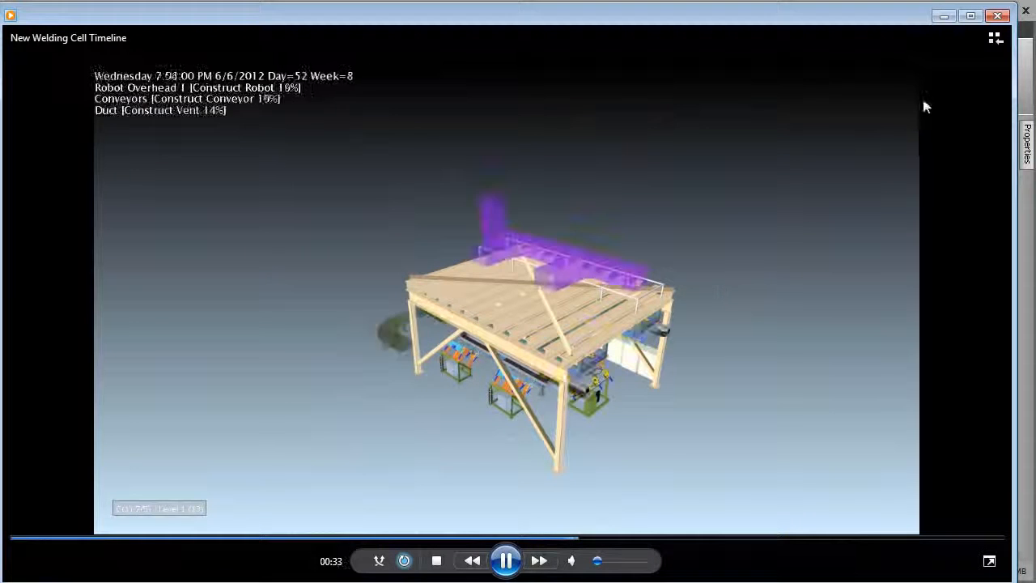
{"action": "left_click", "coordinate": [997, 15]}
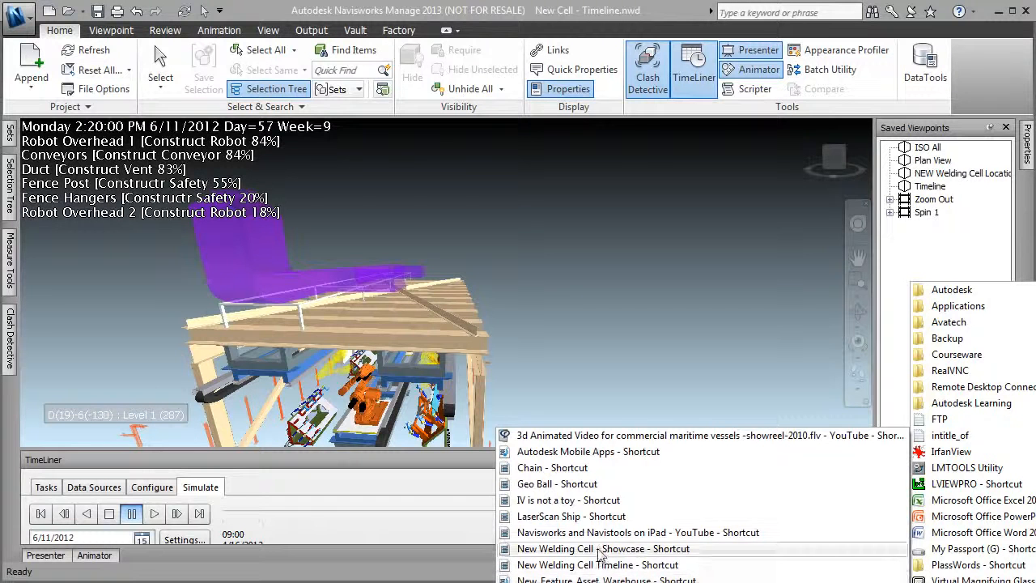
- Play the New Welding Cell - Showcase video, pause it at 00:56, and close the player
{"action": "left_click", "coordinate": [550, 564]}
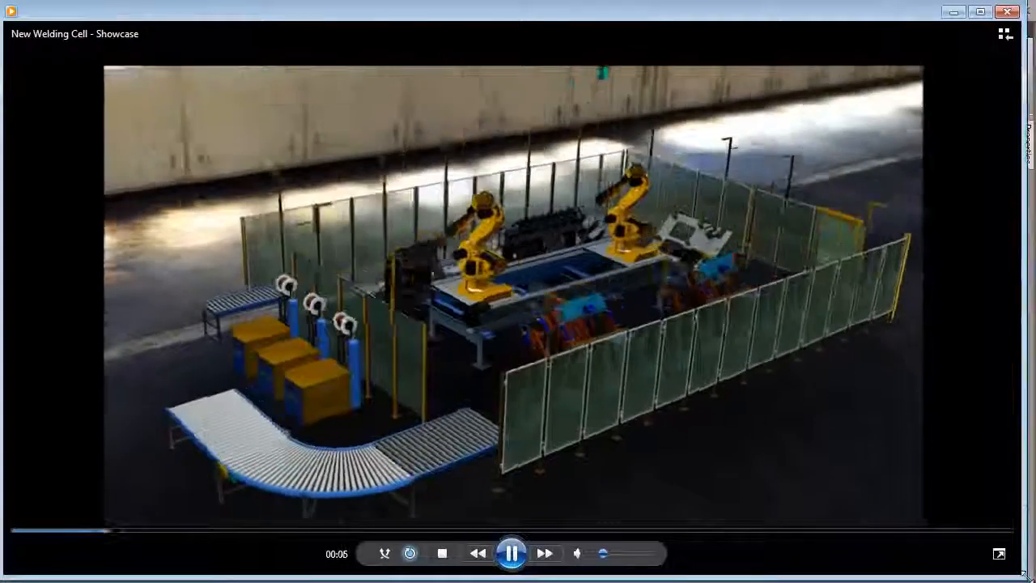
{"action": "left_click_drag", "start_coordinate": [1026, 575], "coordinate": [1029, 576]}
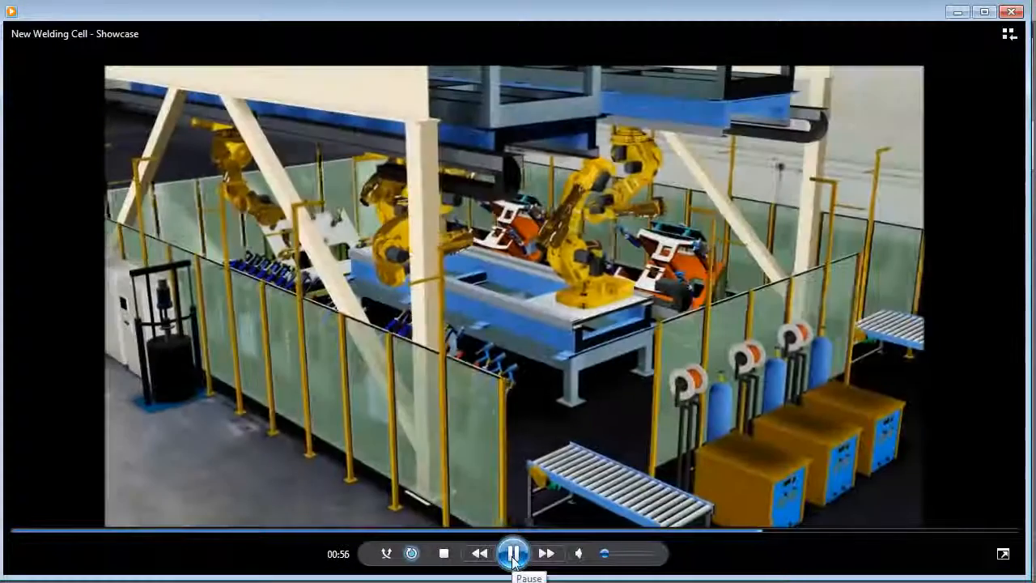
{"action": "left_click", "coordinate": [525, 557]}
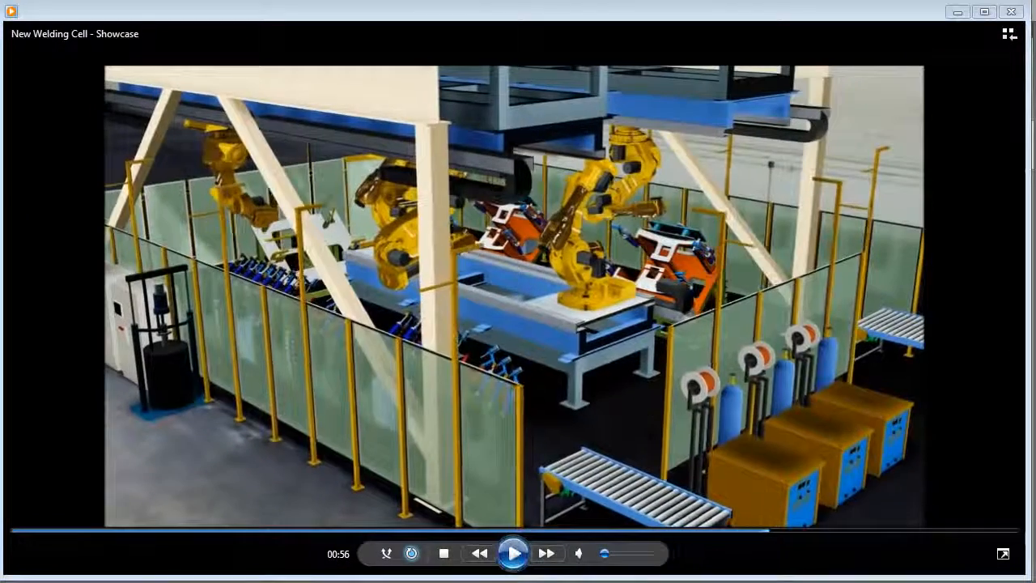
{"action": "left_click", "coordinate": [1011, 12]}
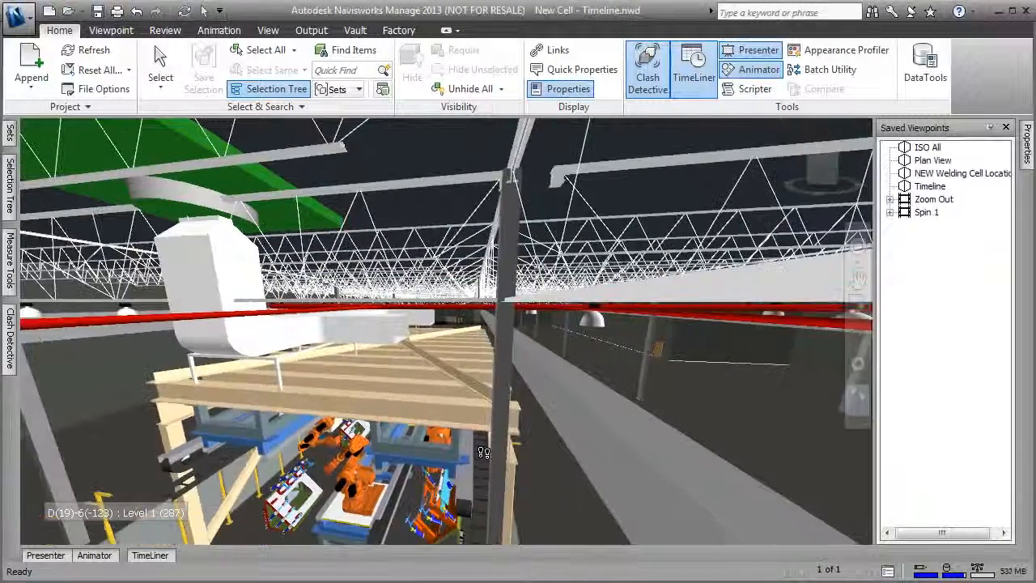
- Inspect the ductwork above the cell in Navisworks, and switch to Inventor to view the whole New Cell assembly
{"action": "left_click_drag", "start_coordinate": [484, 453], "coordinate": [481, 459]}
{"action": "middle_click_drag", "start_coordinate": [492, 424], "coordinate": [479, 470]}
{"action": "left_click_drag", "start_coordinate": [315, 454], "coordinate": [539, 492]}
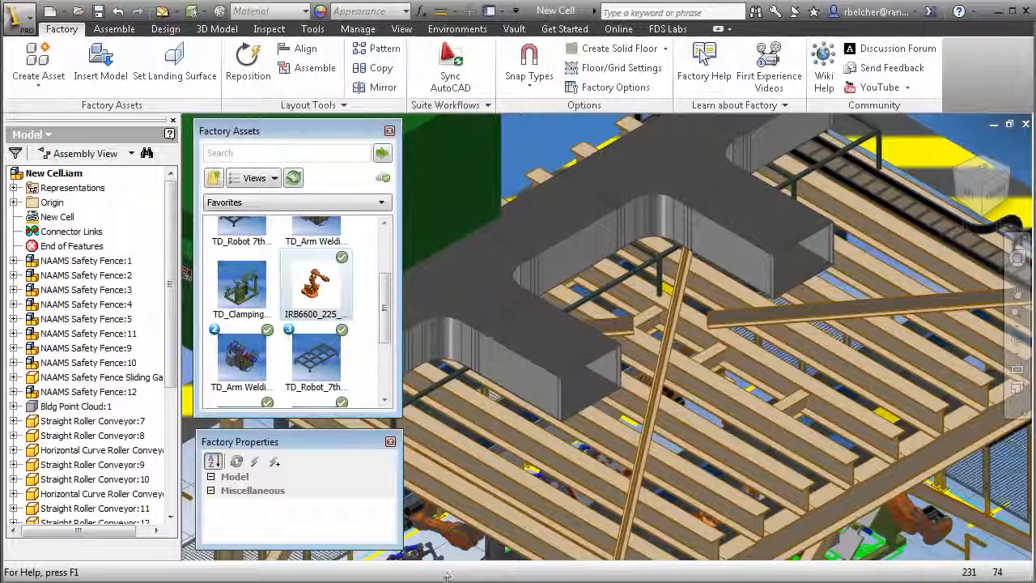
{"action": "middle_click_drag", "start_coordinate": [712, 342], "coordinate": [730, 302]}
{"action": "scroll", "coordinate": [720, 380], "scroll_direction": "down", "scroll_amount": 5}
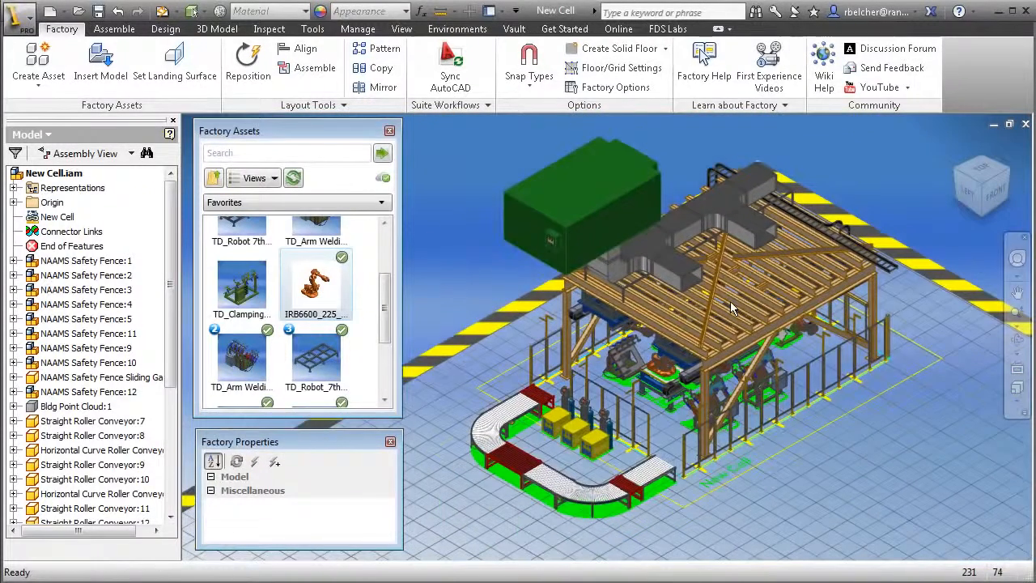
{"action": "mouse_move", "coordinate": [731, 306]}
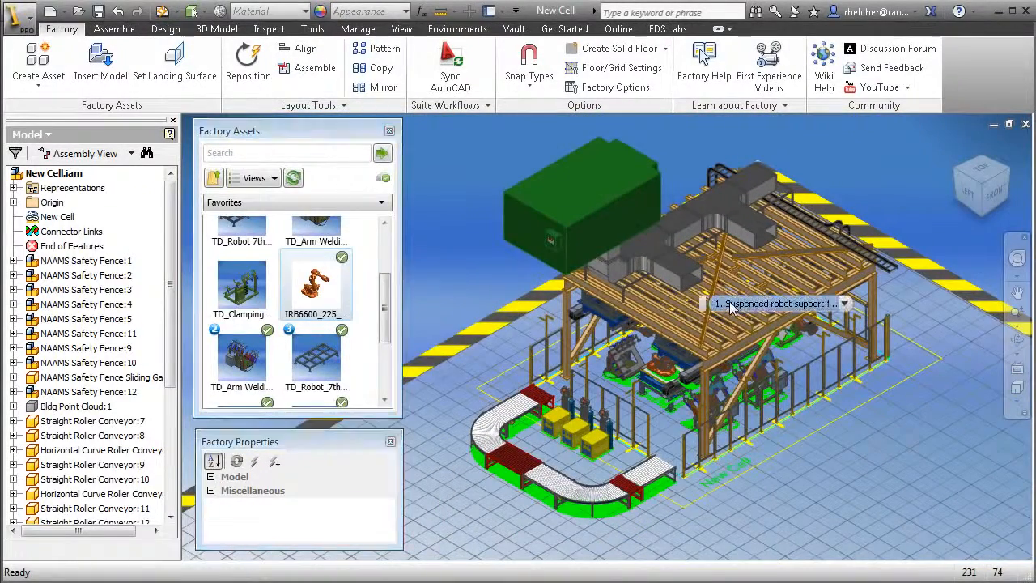